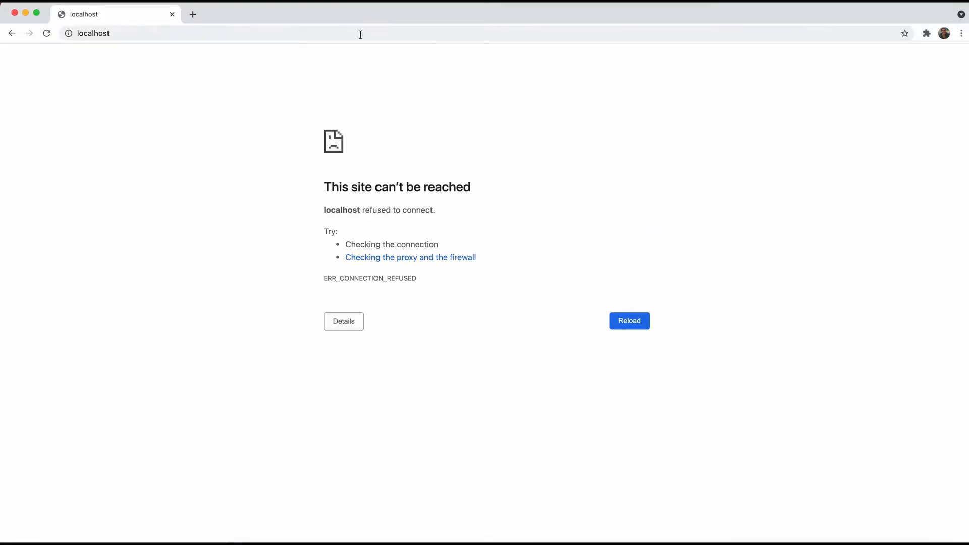
Select the localhost address in Chrome's address bar so it can be reloaded
left_click(359, 34)
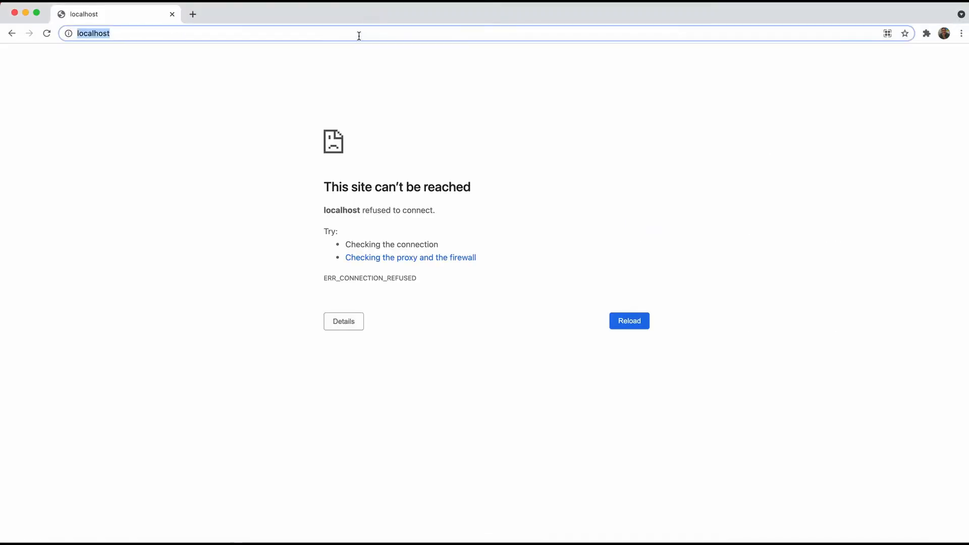
Reload localhost and sign in with the administrator username and password
key("Return")
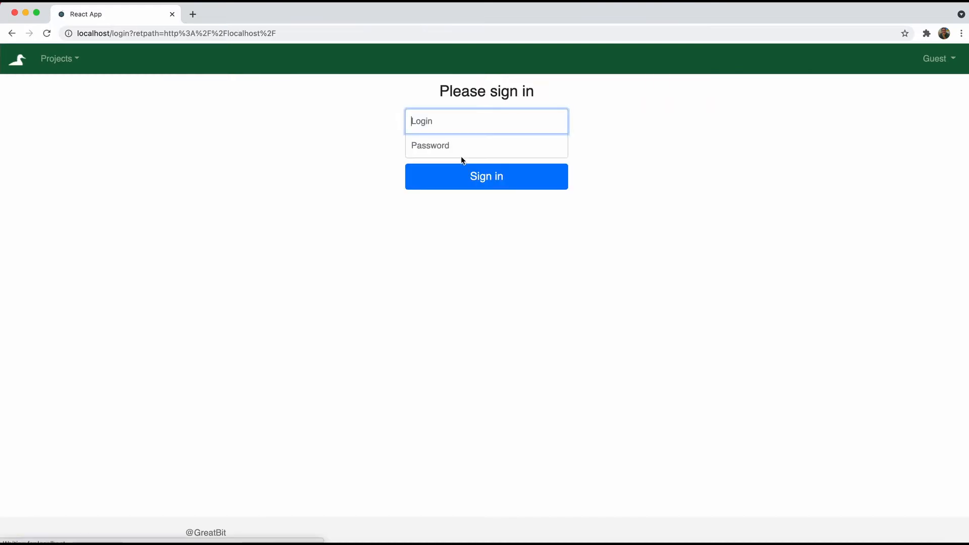
left_click(446, 122)
type("root")
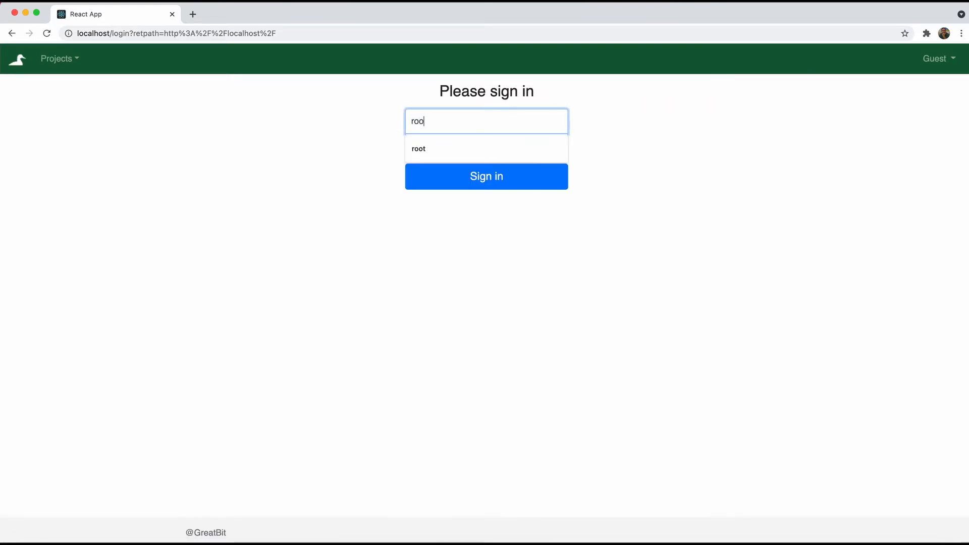
key("Tab")
type("rootroot")
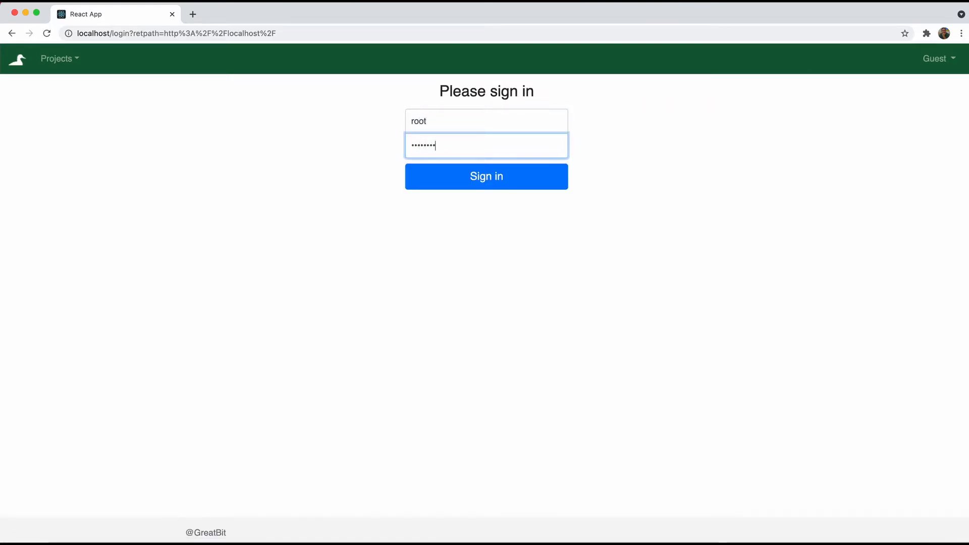
left_click(518, 177)
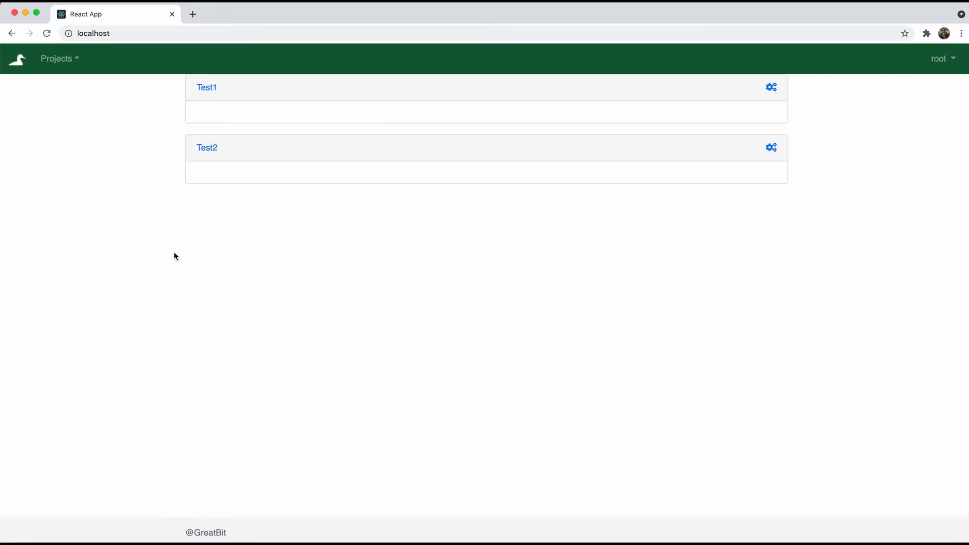
Create 'Test Project' with the description 'Some test demo project'
left_click(71, 61)
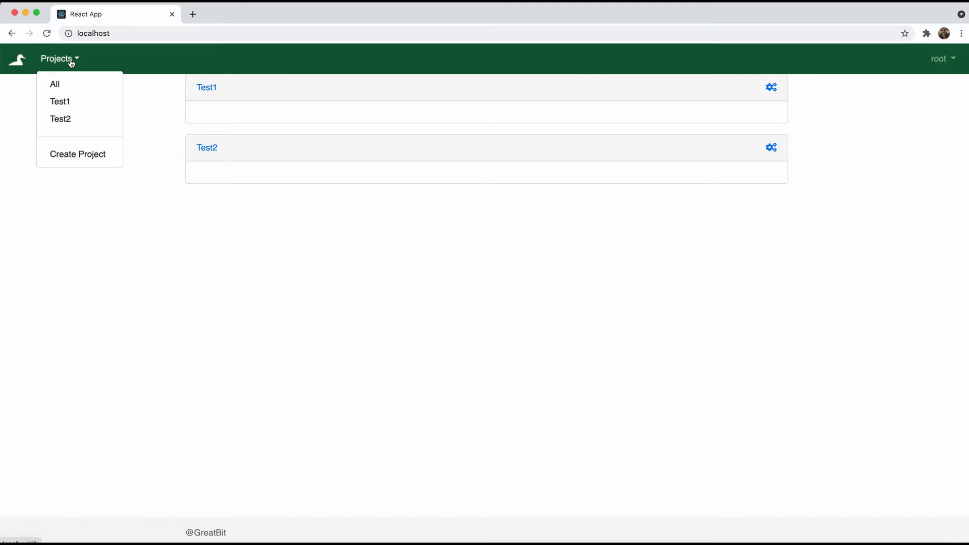
left_click(78, 154)
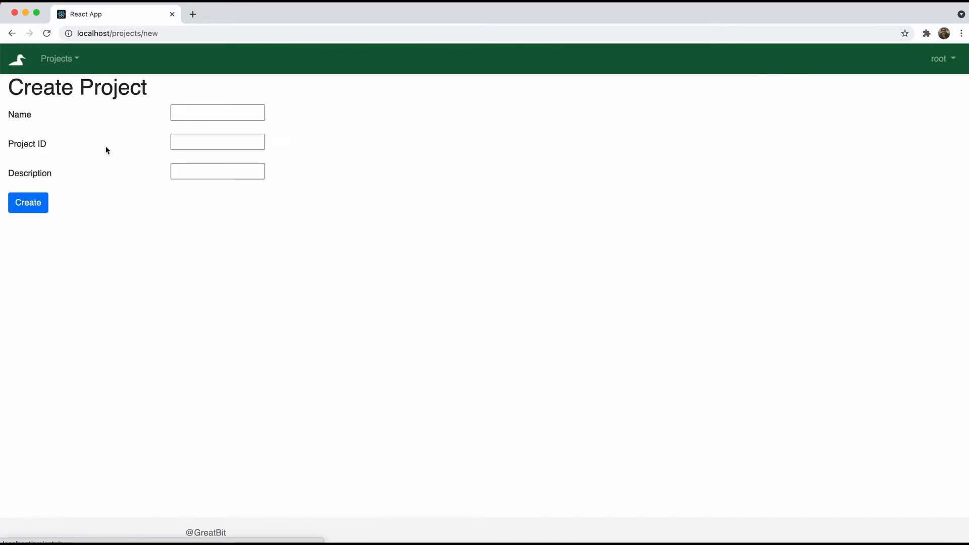
left_click(257, 119)
type("Test ")
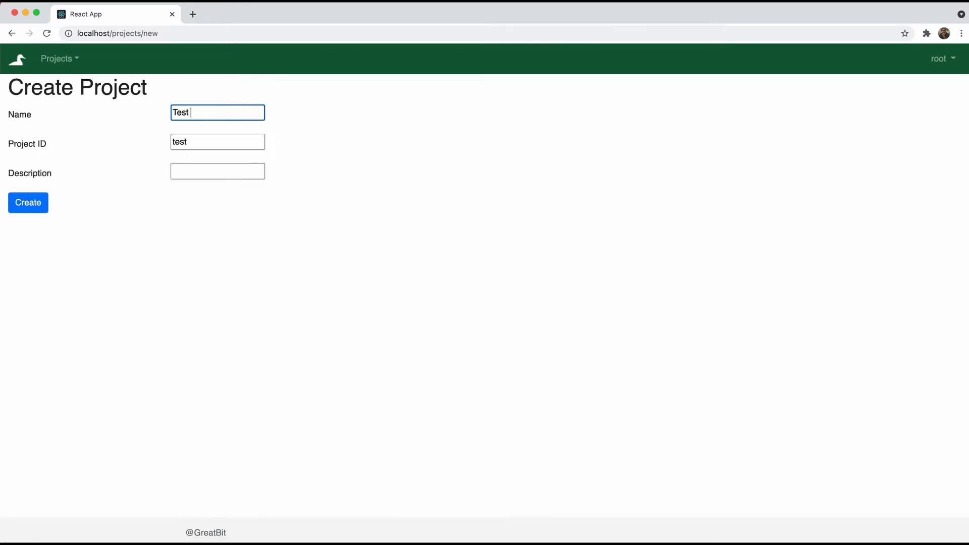
type("Pro")
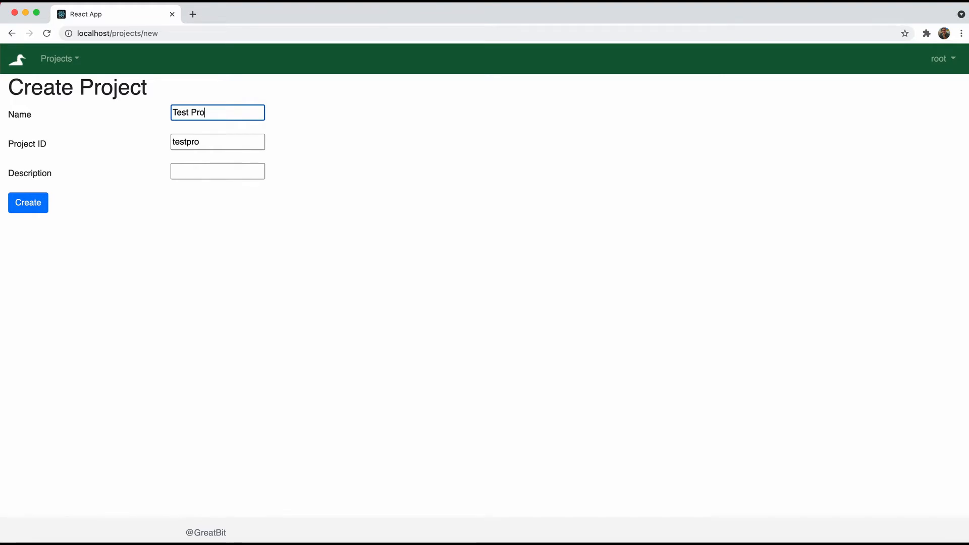
type("ject")
left_click(203, 173)
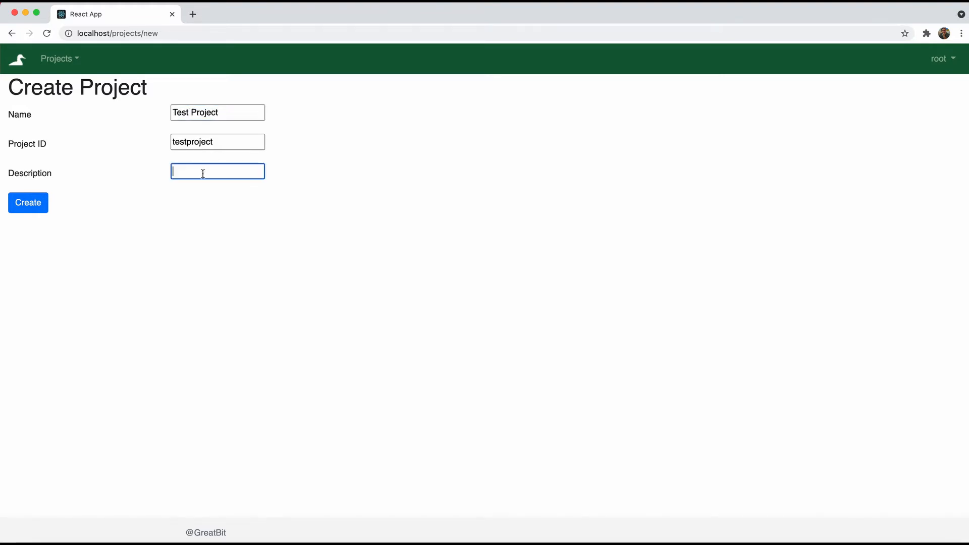
type("Some test demo project")
left_click(34, 208)
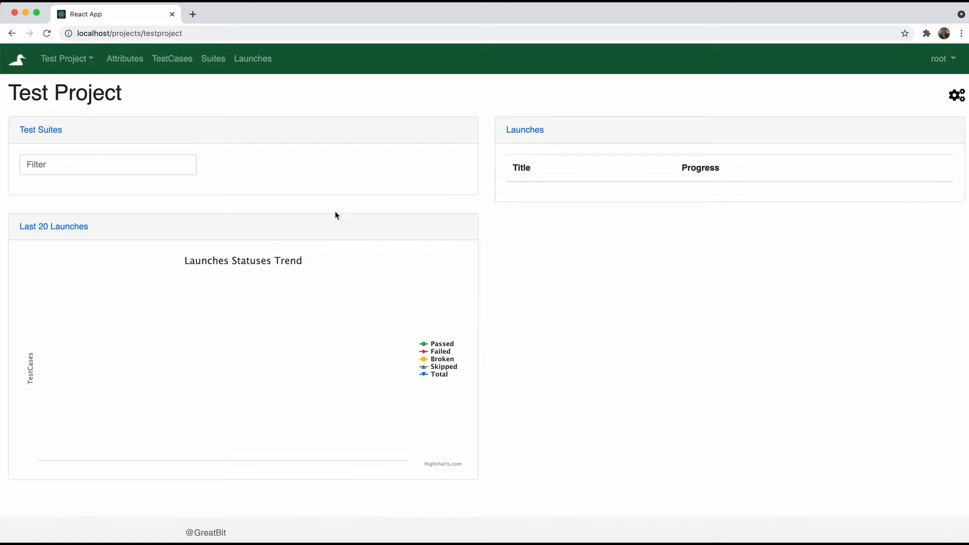
Open Test Project from the projects list and go to its test cases
left_click(95, 63)
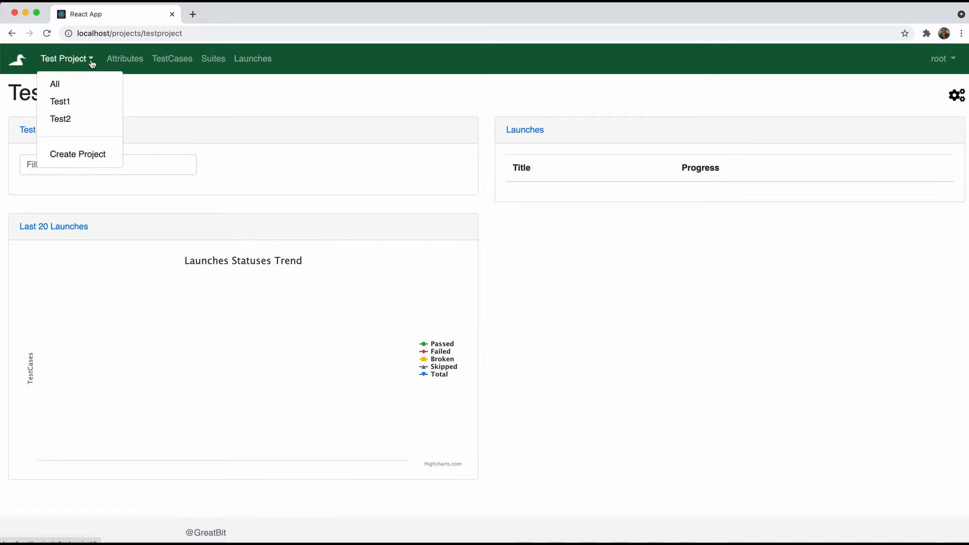
left_click(78, 83)
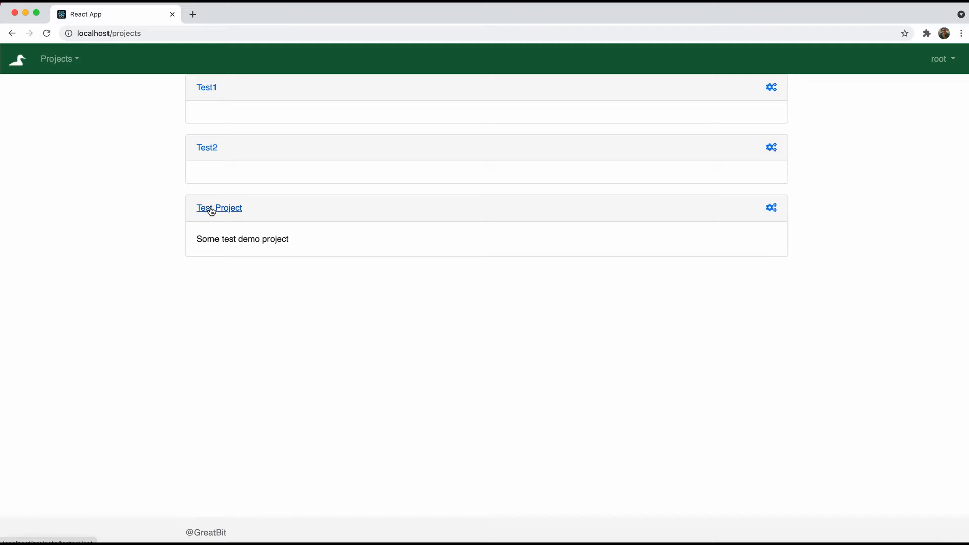
left_click(57, 59)
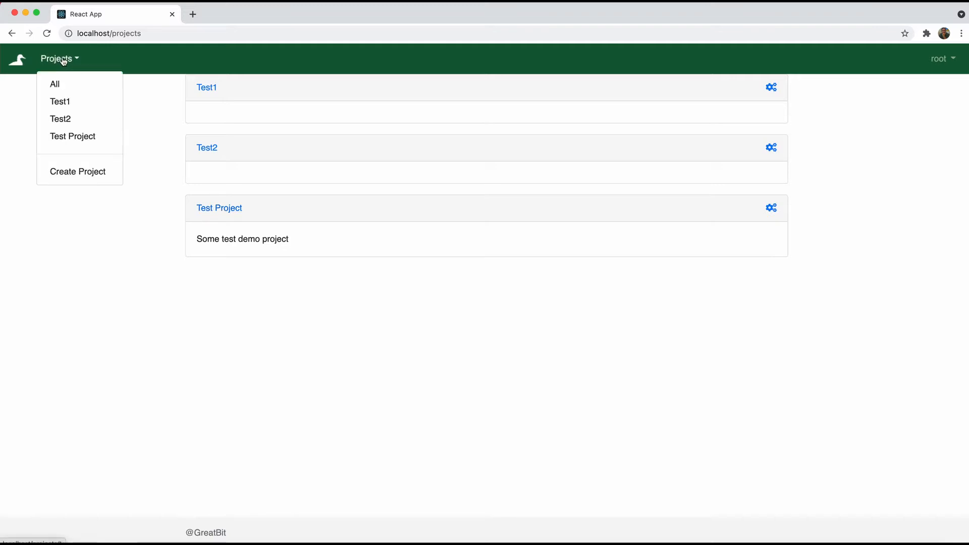
left_click(60, 137)
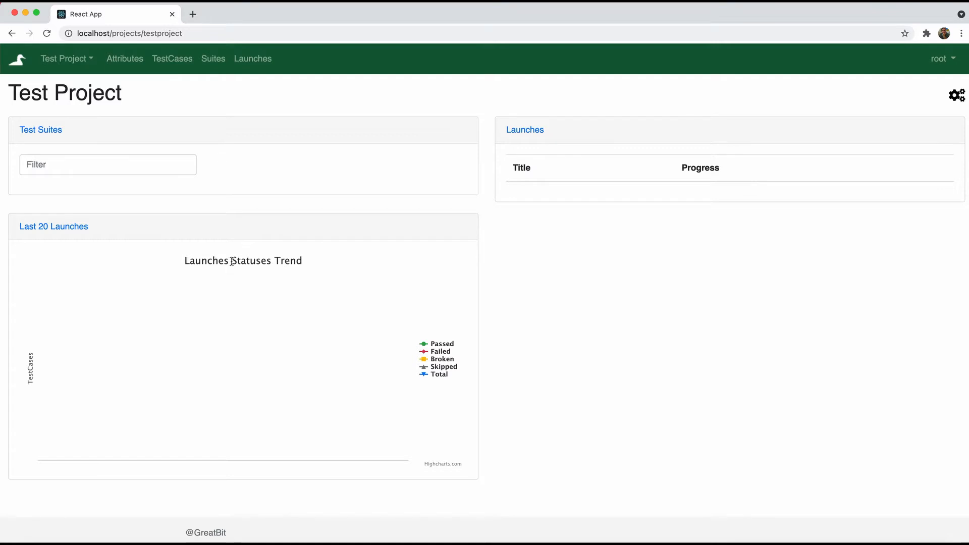
left_click(178, 62)
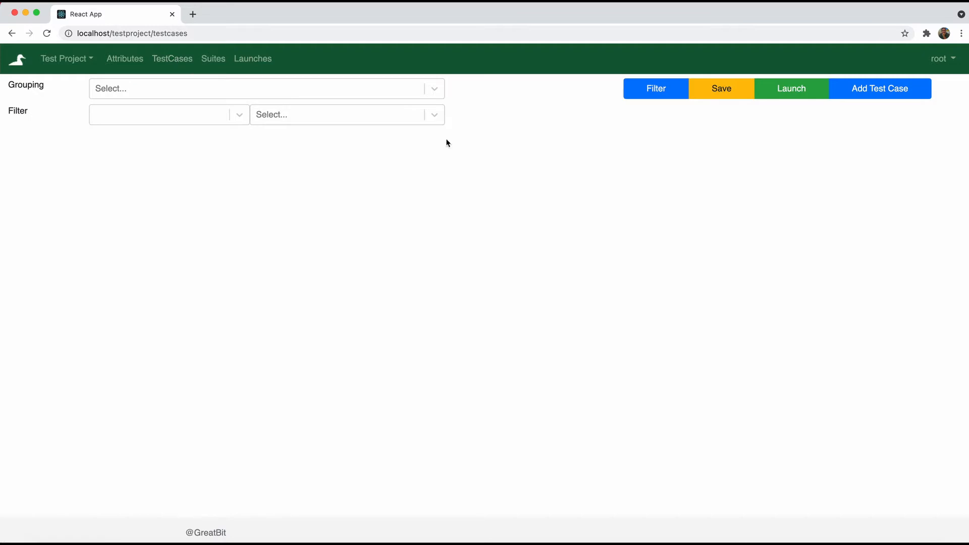
Add the test case 'Validate login' described as 'Test that validates login'
left_click(884, 93)
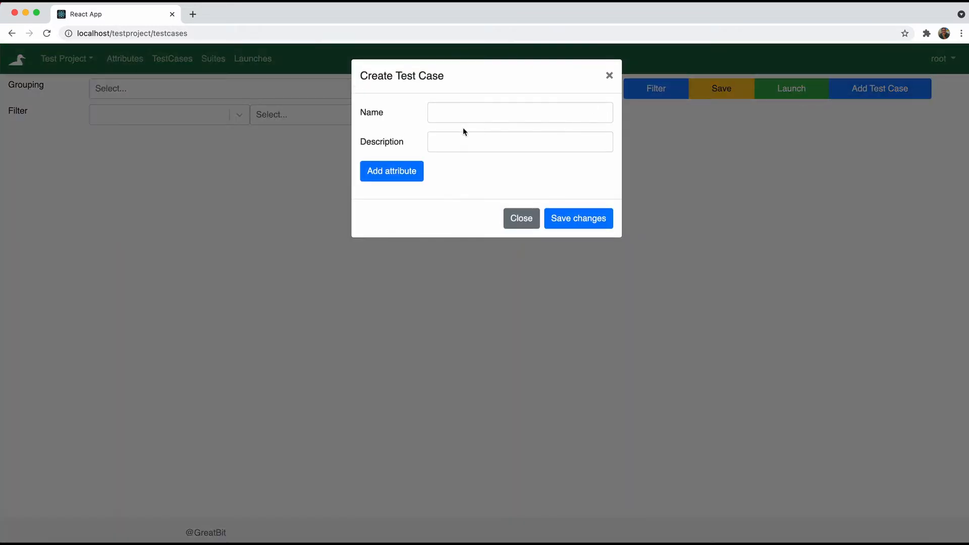
left_click(475, 116)
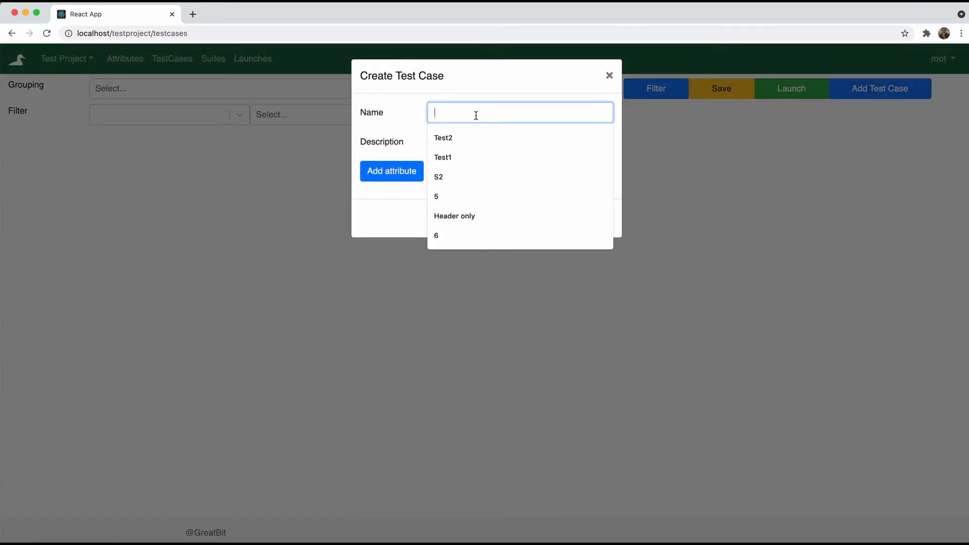
type("V")
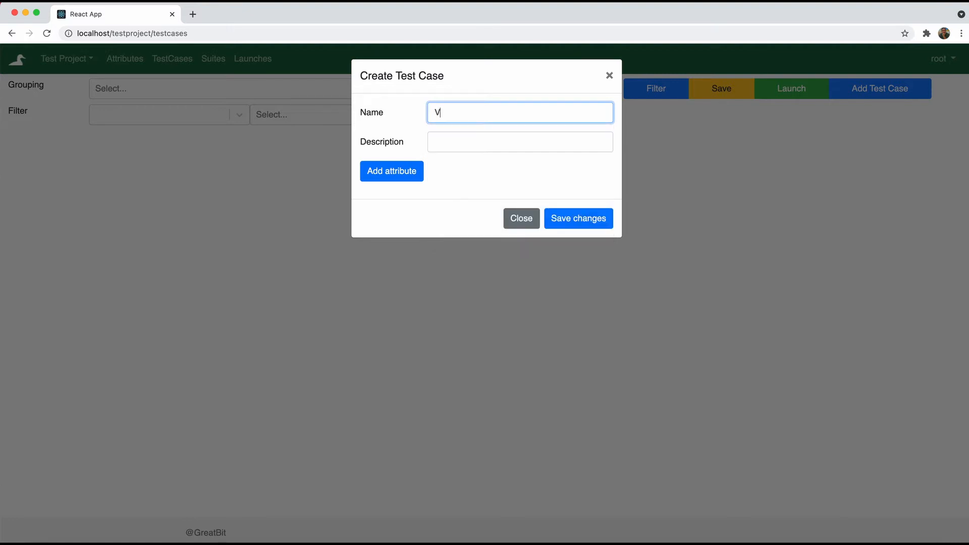
type("alidate login")
left_click(463, 144)
type("Test ")
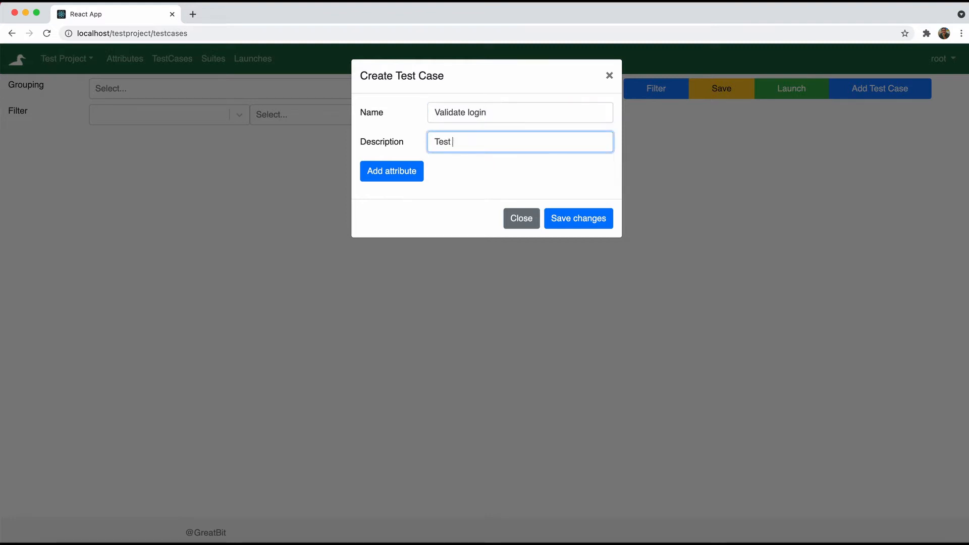
type("that validates login")
left_click(570, 220)
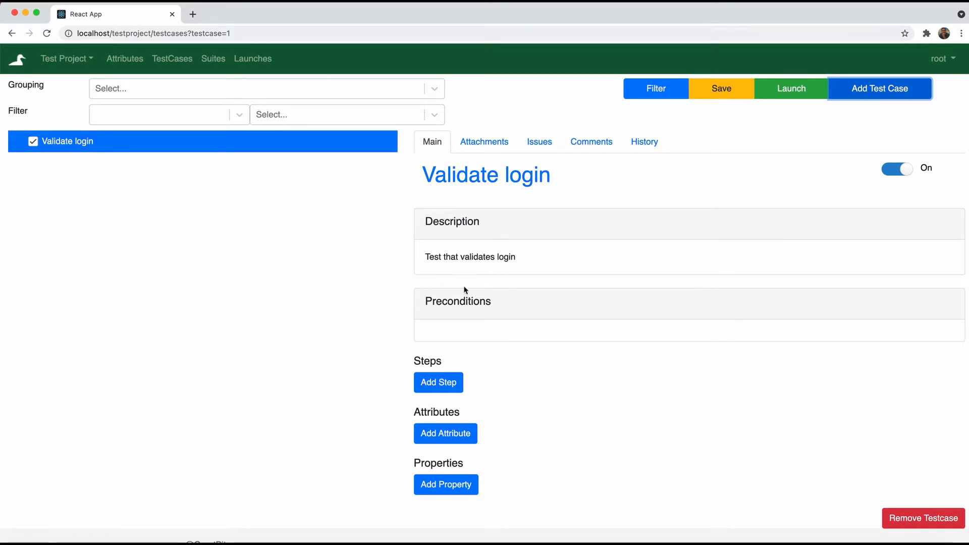
scroll(466, 300, "down", 1)
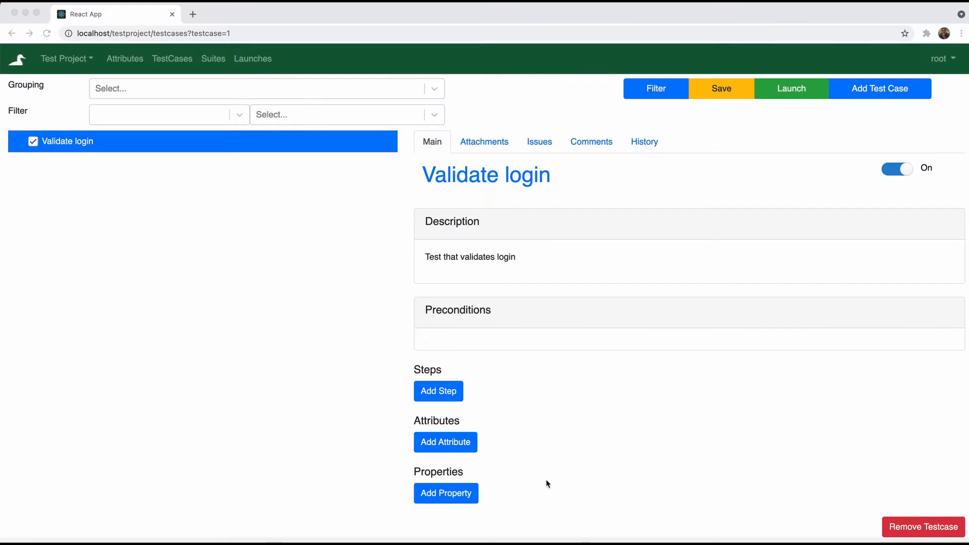
Add step 1 'Go to QuAck home page' expecting 'Quack login page opens'
left_click(442, 396)
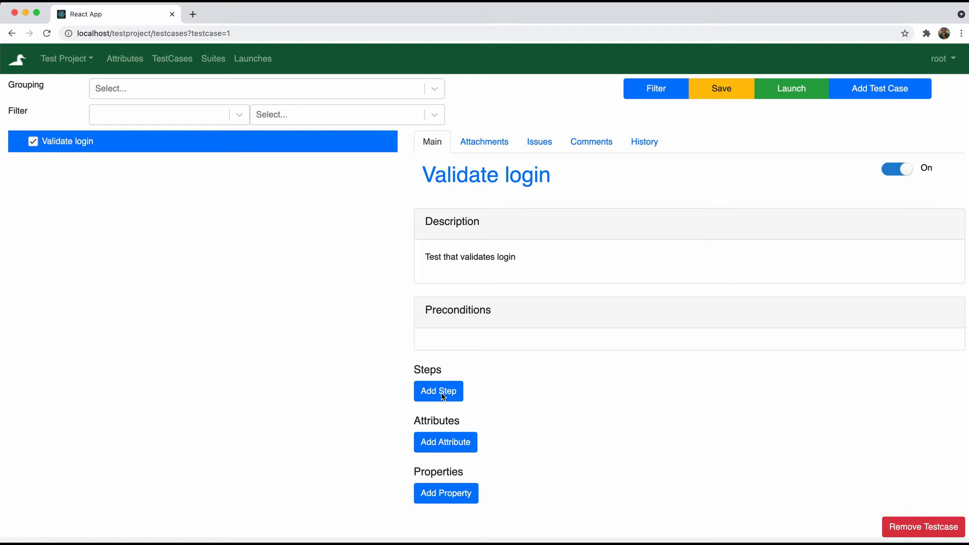
left_click(442, 396)
scroll(508, 463, "down", 2)
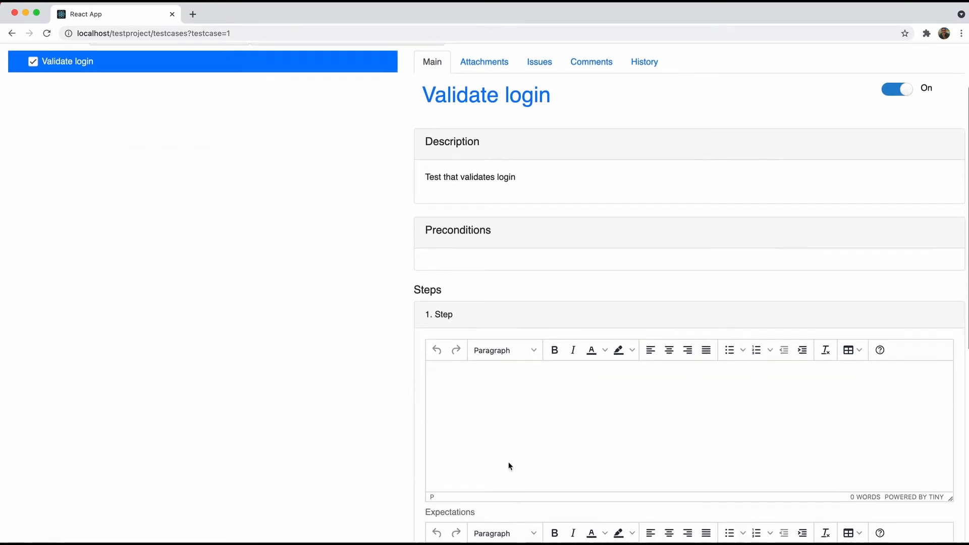
scroll(509, 464, "down", 1)
left_click(524, 386)
type("Go t")
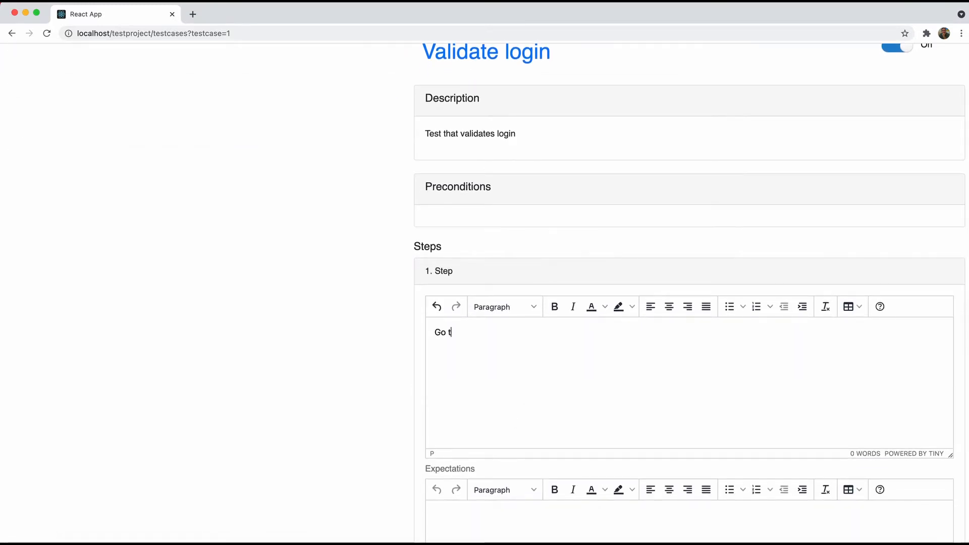
type("o to QuAck home page")
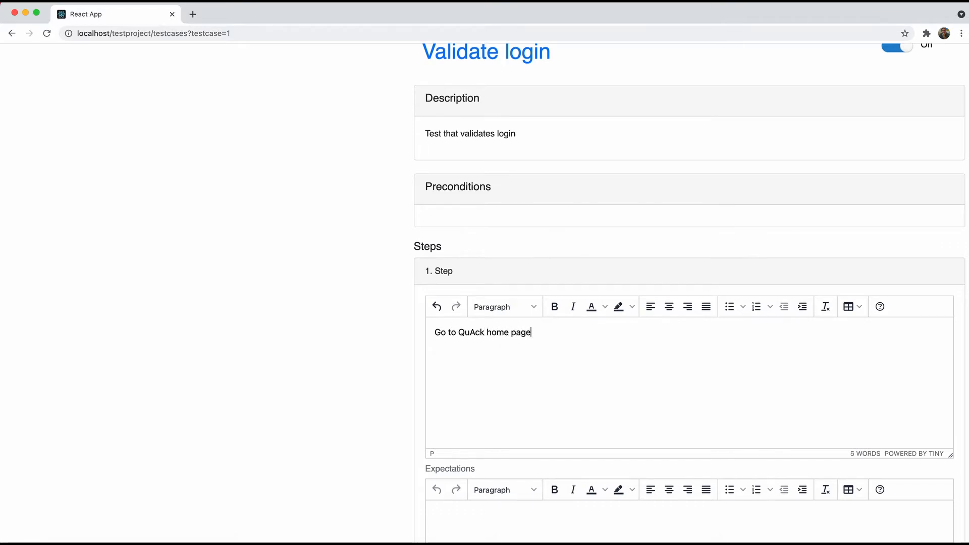
scroll(529, 353, "down", 2)
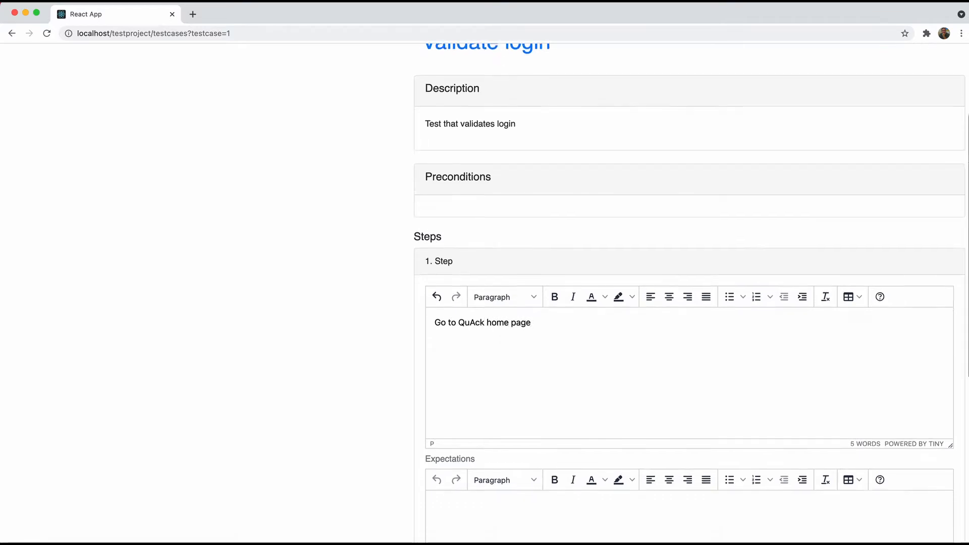
left_click(506, 453)
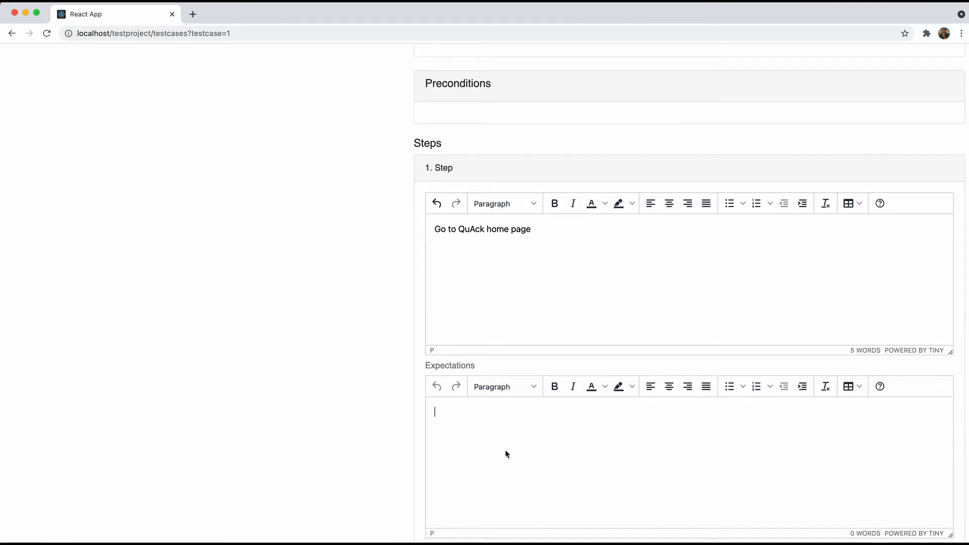
type("Quack login p")
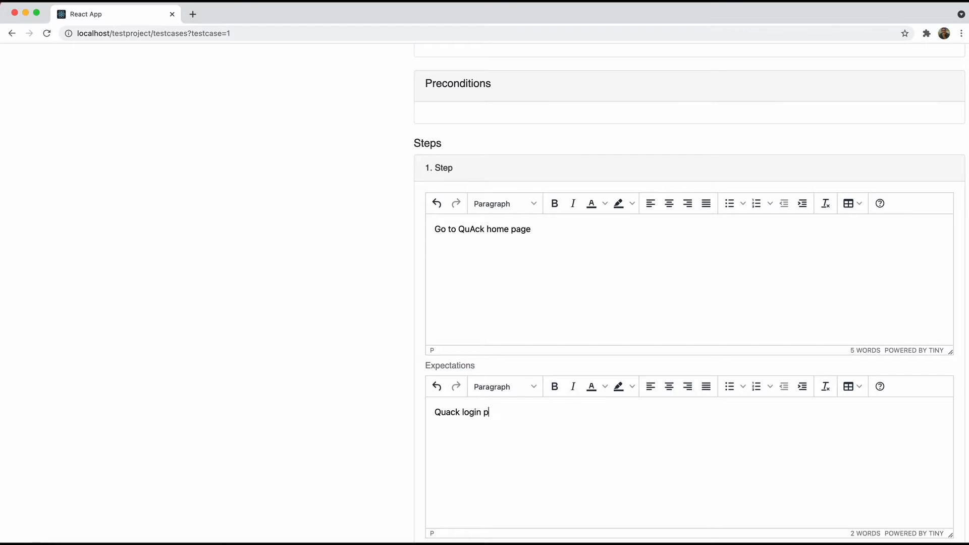
type("age opens")
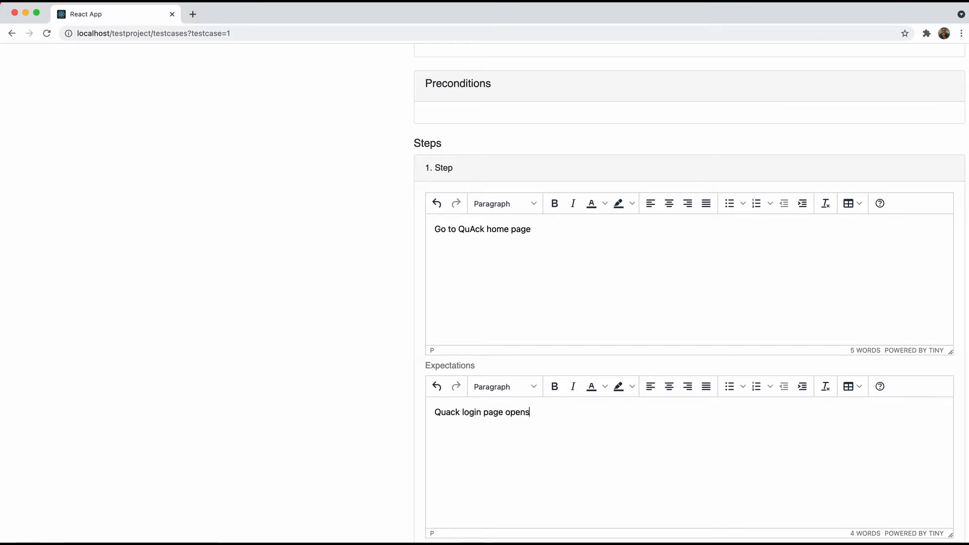
Colour 'QuAck' red, italicise 'page', and save the step
double_click(472, 228)
left_click(604, 204)
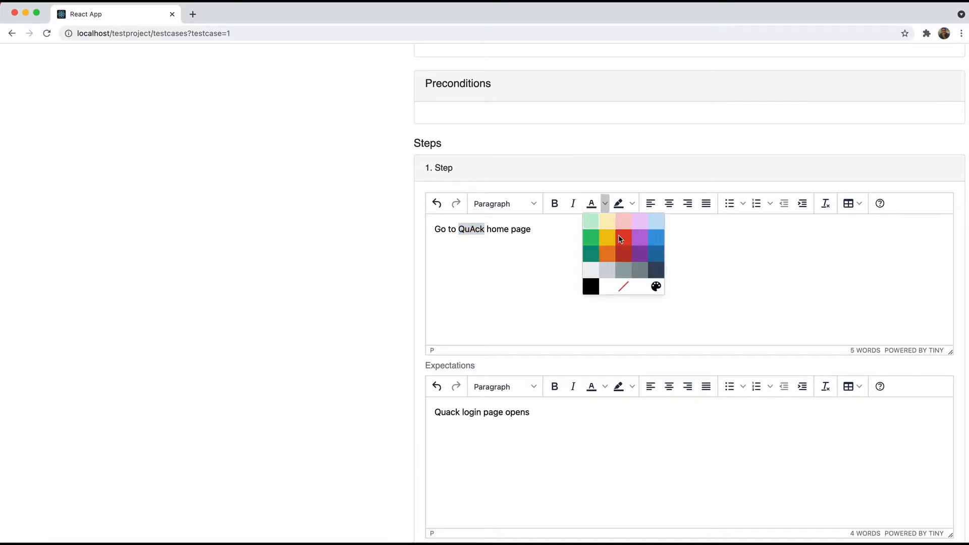
left_click(624, 238)
double_click(522, 228)
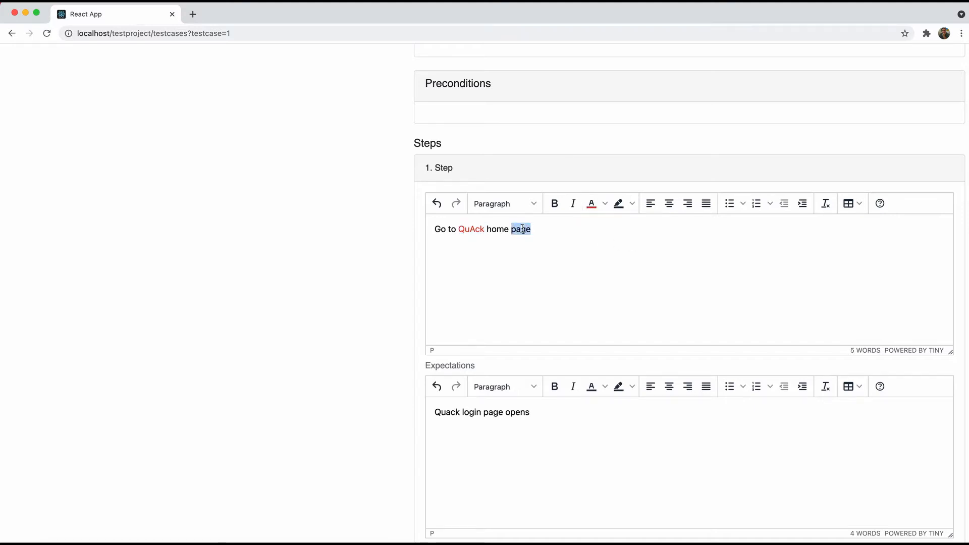
left_click(573, 204)
scroll(556, 311, "down", 5)
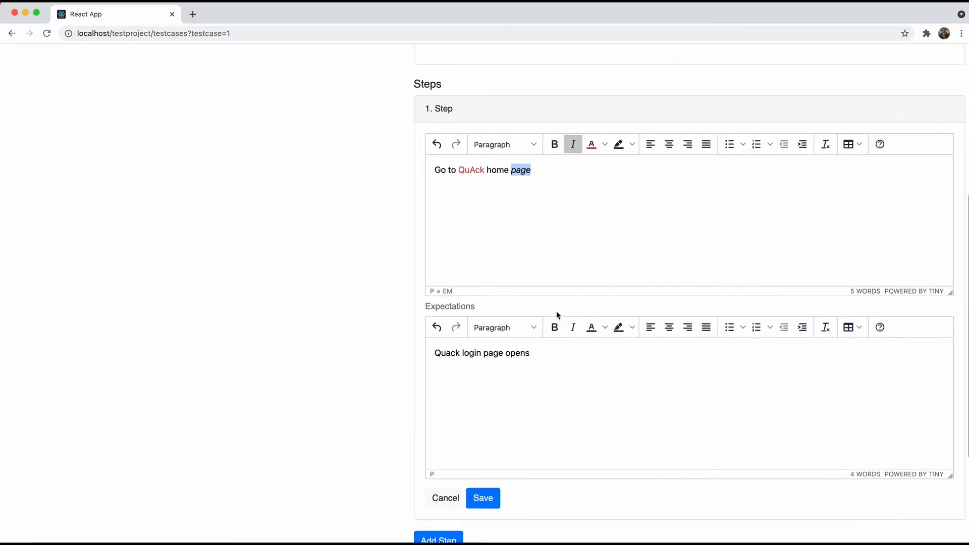
left_click(495, 456)
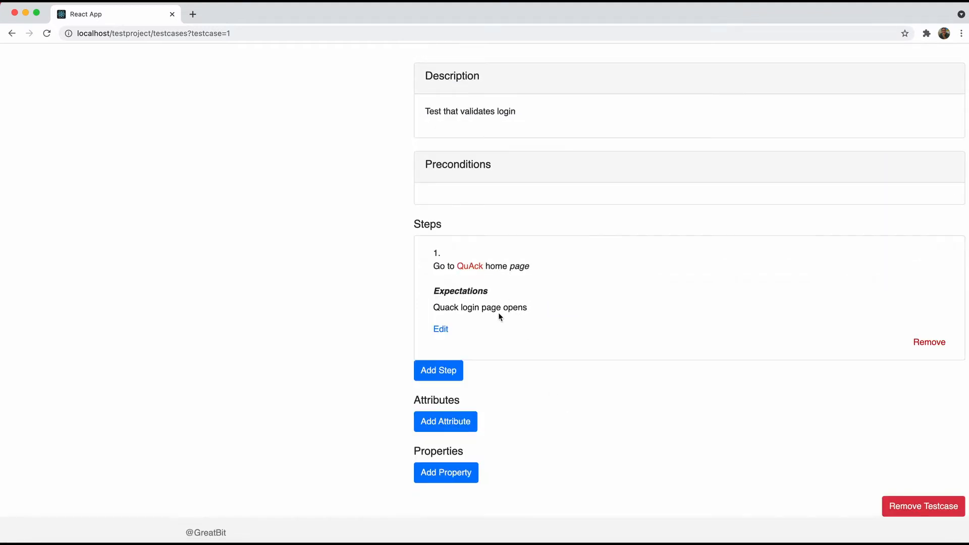
Add step 2 'Login as admin' expecting 'List of projects opens'
left_click(445, 373)
scroll(492, 467, "down", 6)
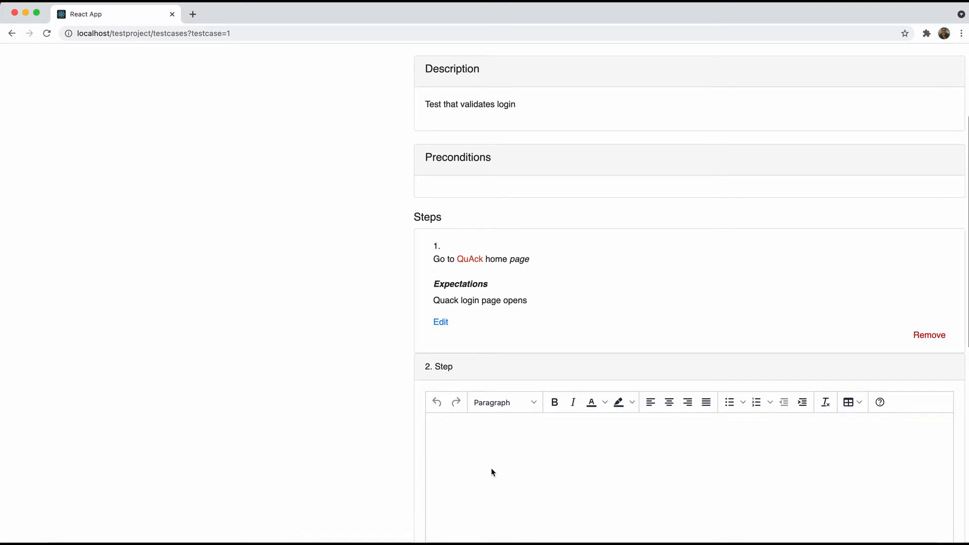
left_click(516, 304)
type("Log")
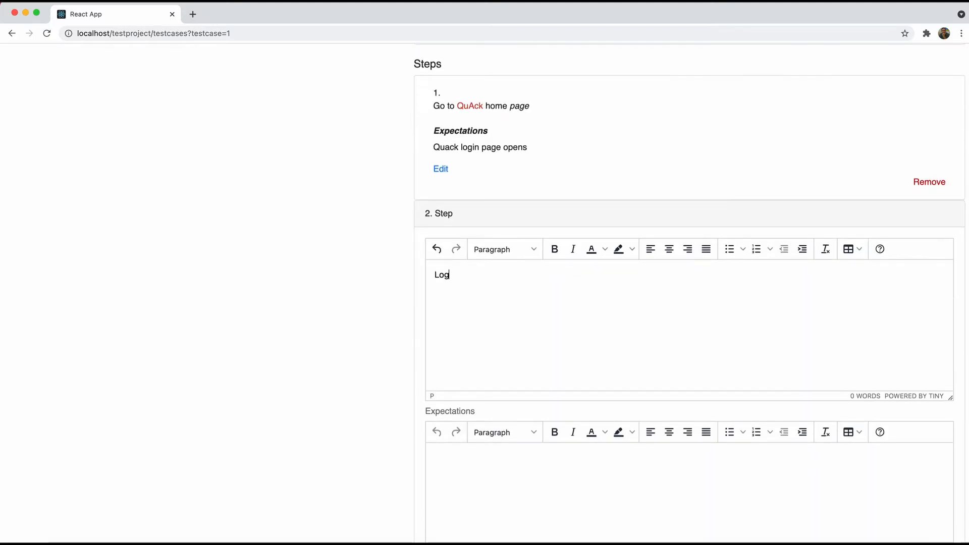
type("in as admin")
scroll(498, 343, "down", 3)
left_click(483, 405)
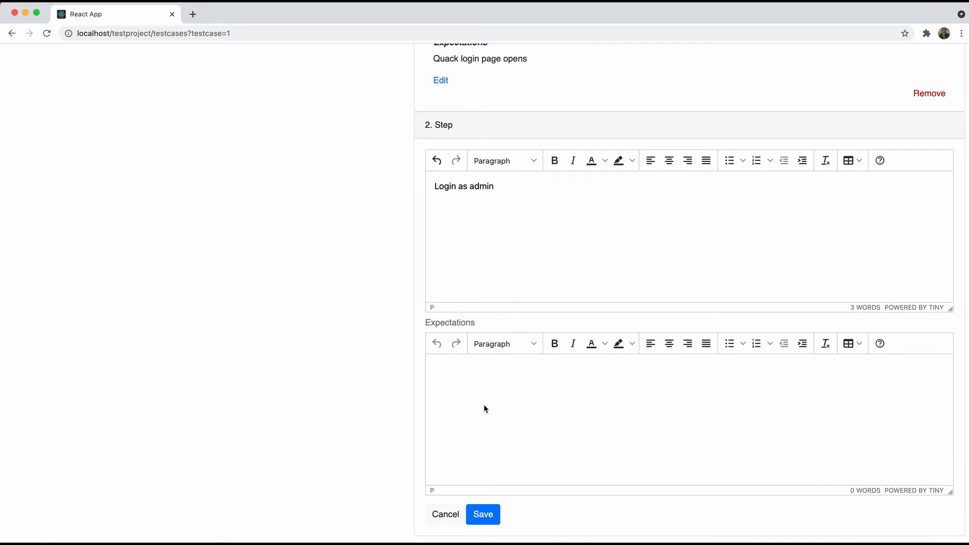
type("List of projec")
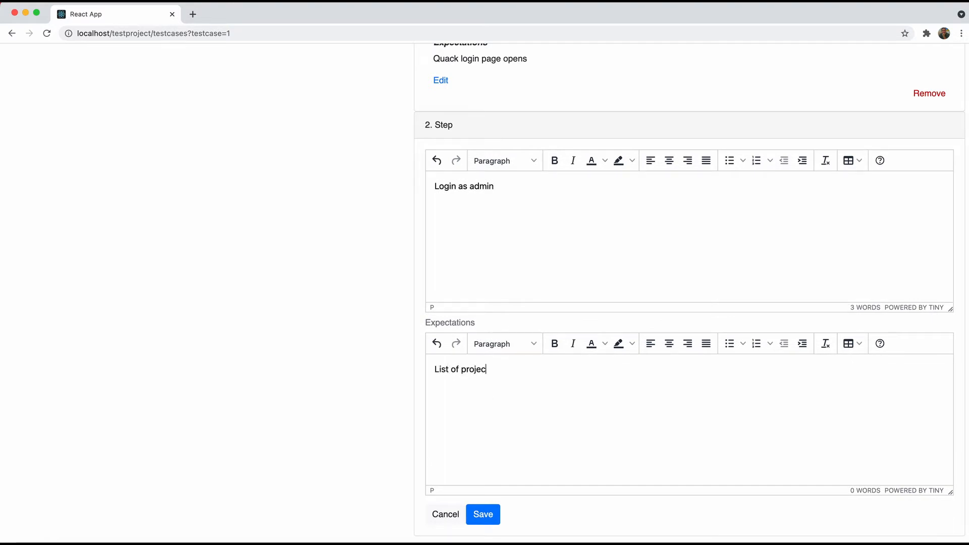
type("ts open")
type("s")
scroll(689, 303, "down", 3)
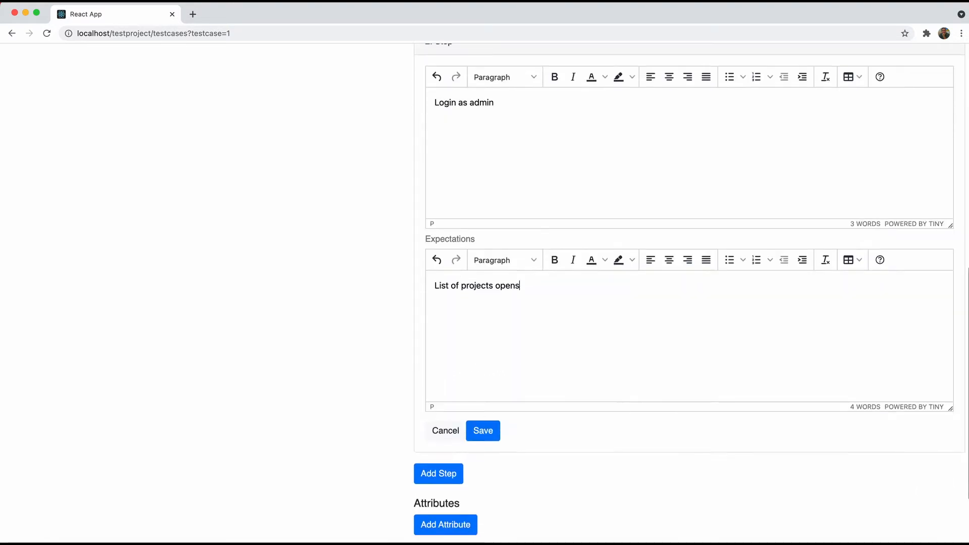
left_click(484, 432)
Edit step 2 to append ' UPD' to its expectation and save
scroll(520, 442, "up", 1)
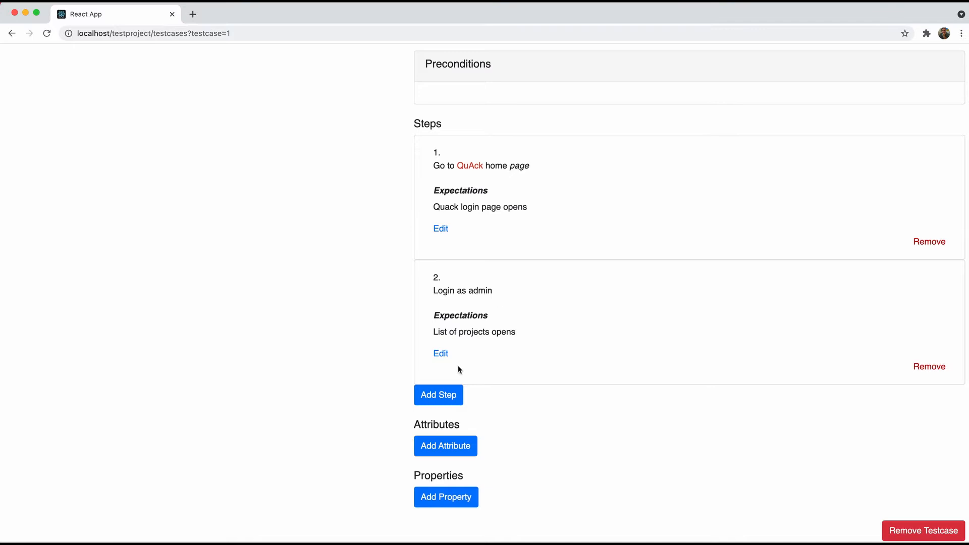
left_click(438, 352)
scroll(533, 374, "down", 2)
scroll(534, 371, "down", 1)
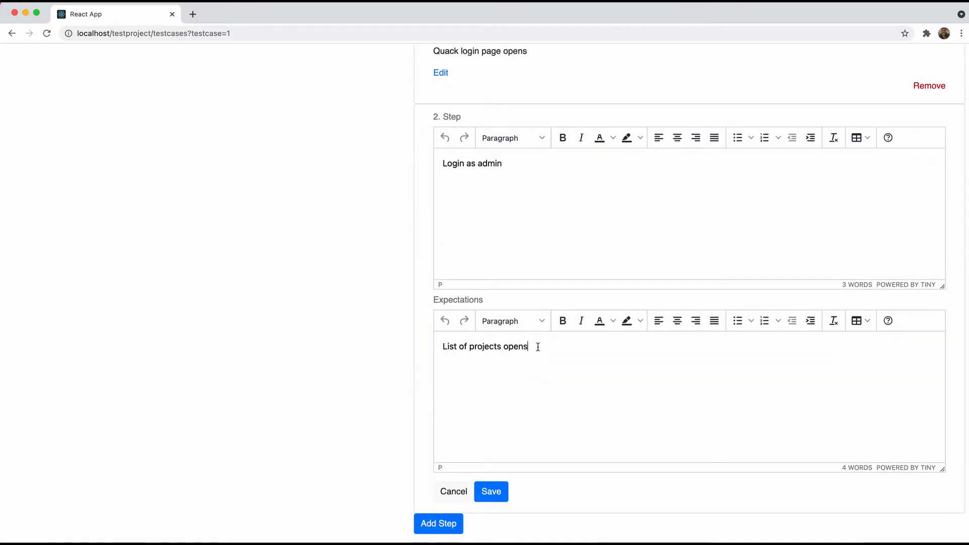
left_click(538, 347)
type("UPD")
left_click(500, 490)
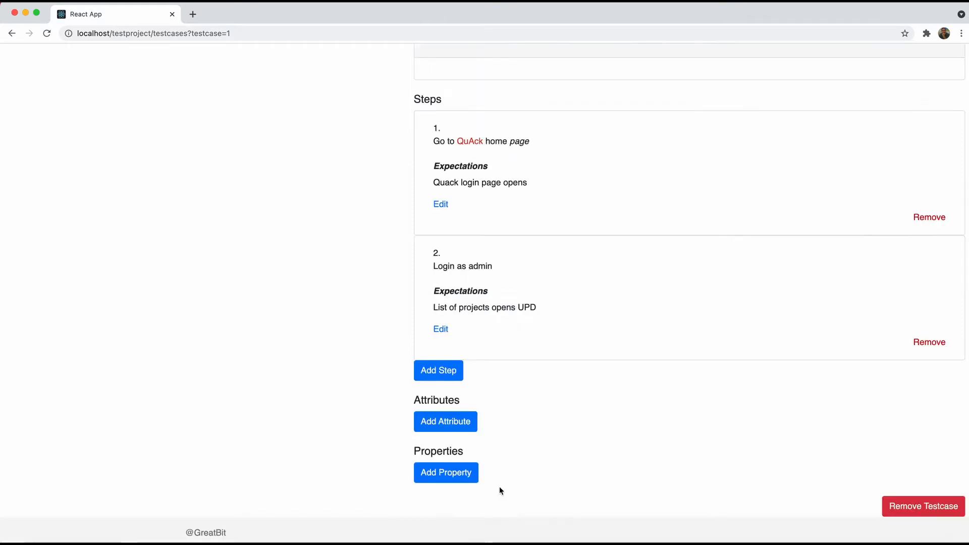
scroll(567, 347, "up", 4)
scroll(567, 347, "up", 2)
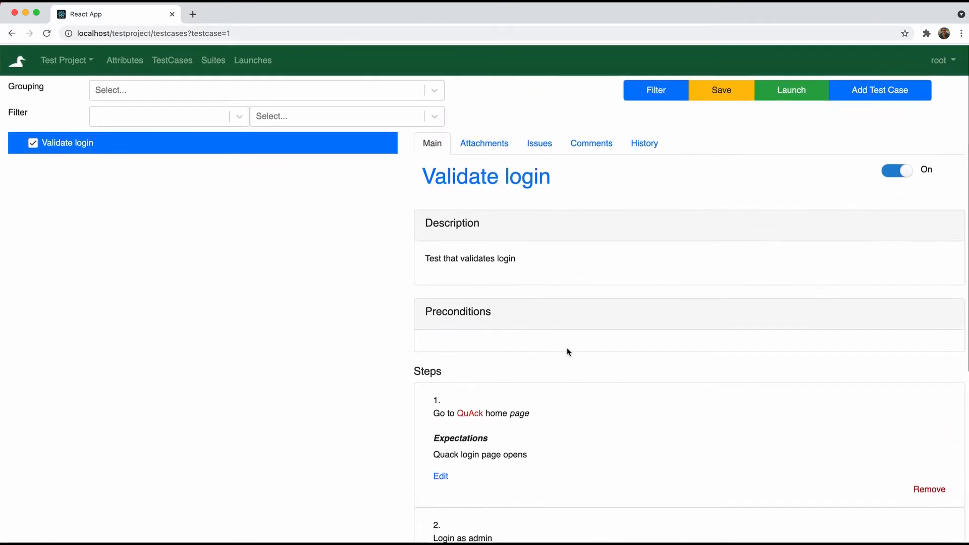
mouse_move(510, 229)
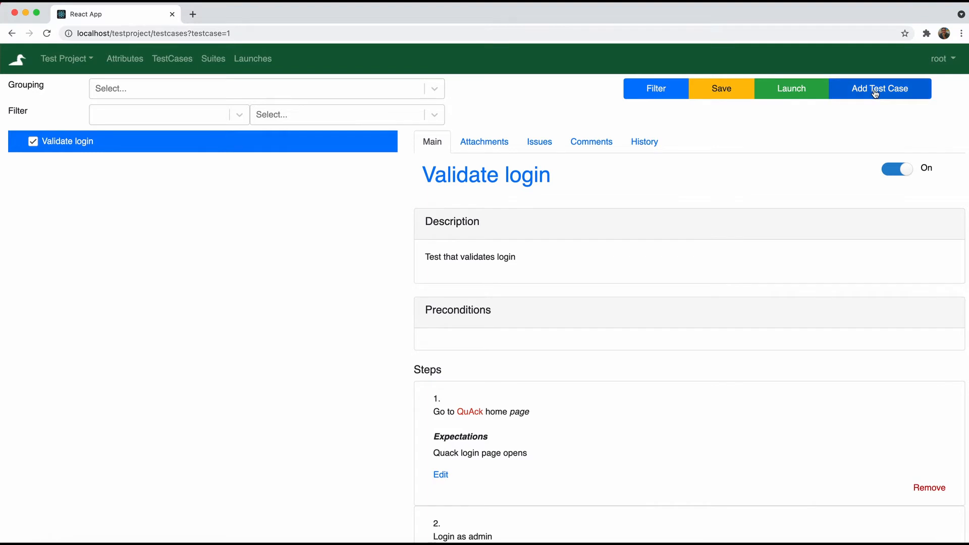
left_click(496, 144)
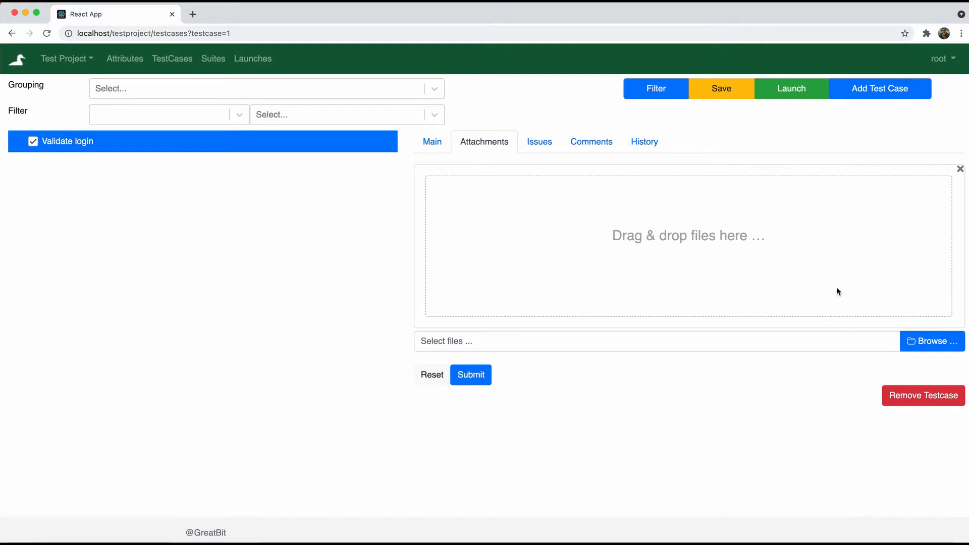
left_click(528, 143)
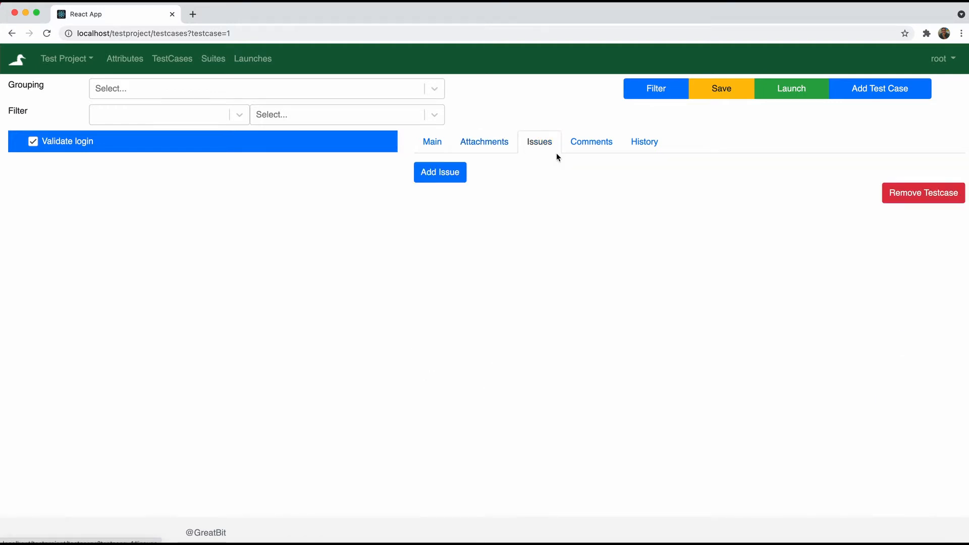
left_click(593, 143)
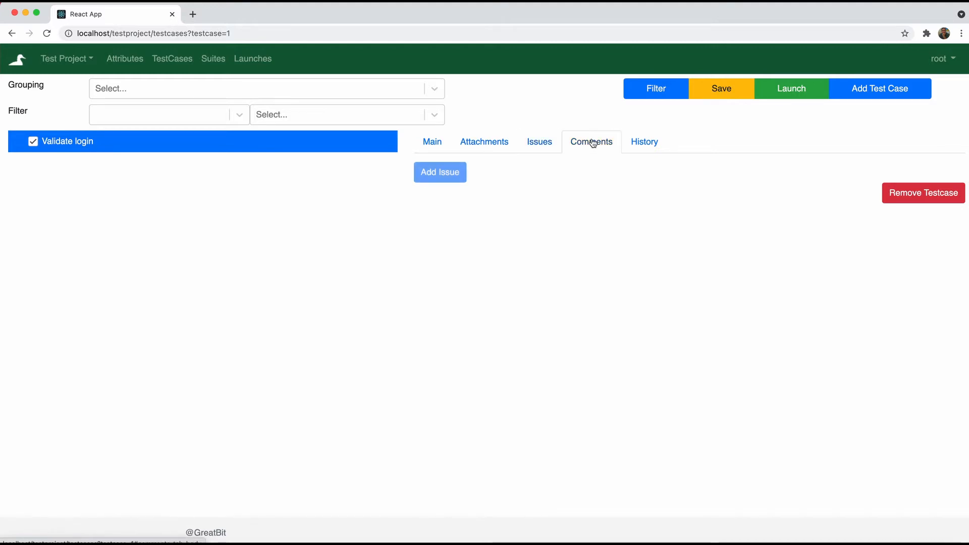
left_click(639, 149)
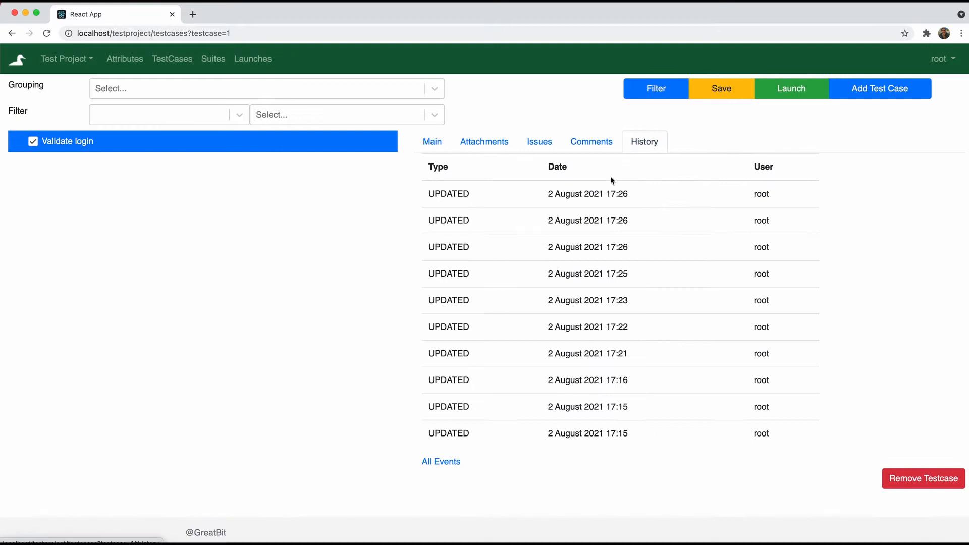
left_click(432, 146)
scroll(651, 345, "down", 1)
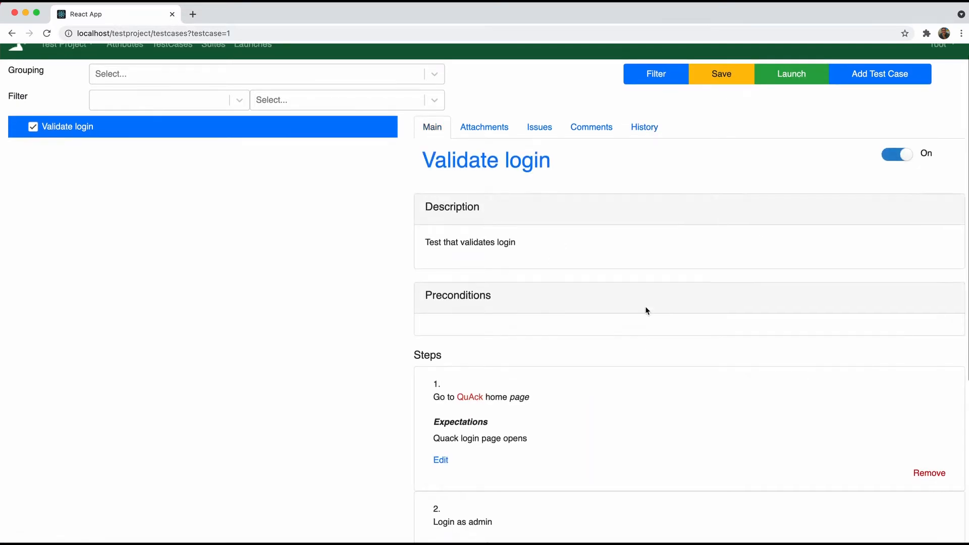
Enter the precondition 'QuAck has to be installed and available' and save it
left_click(502, 295)
scroll(562, 318, "down", 5)
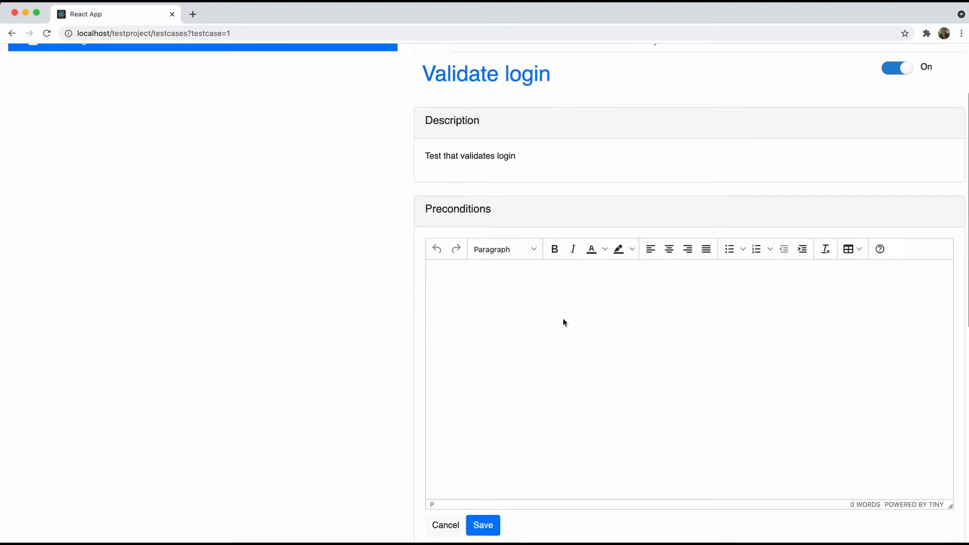
type("Qu")
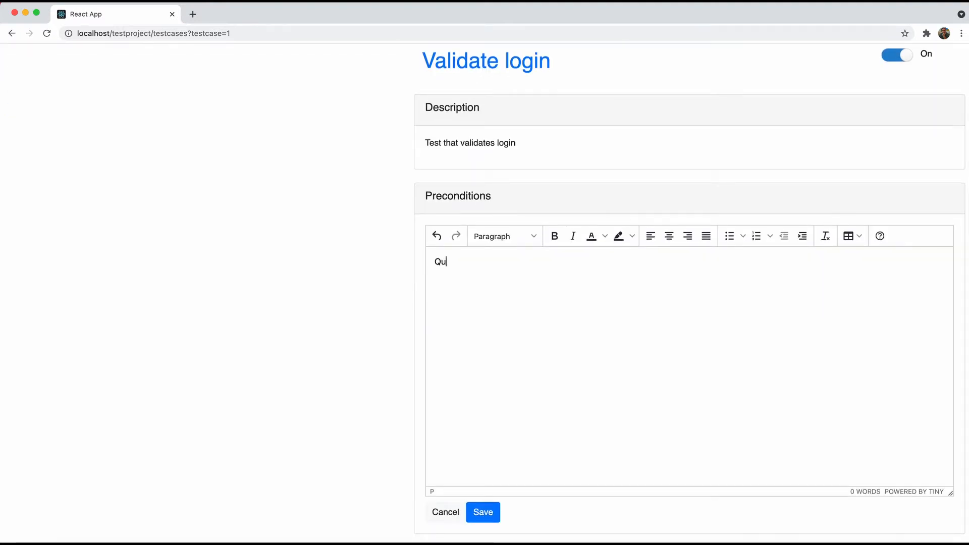
type("Ack has tp")
type(" be installed an")
type("d available")
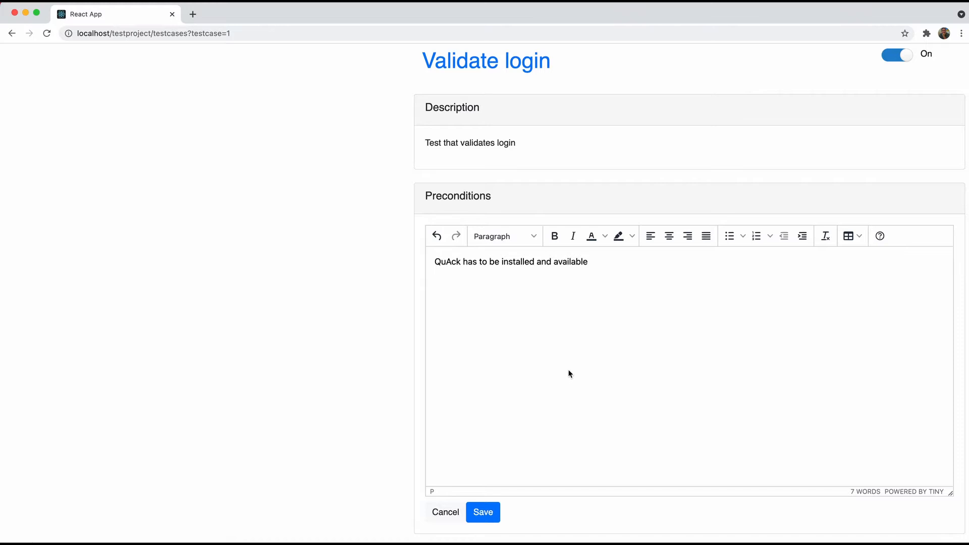
scroll(572, 389, "down", 3)
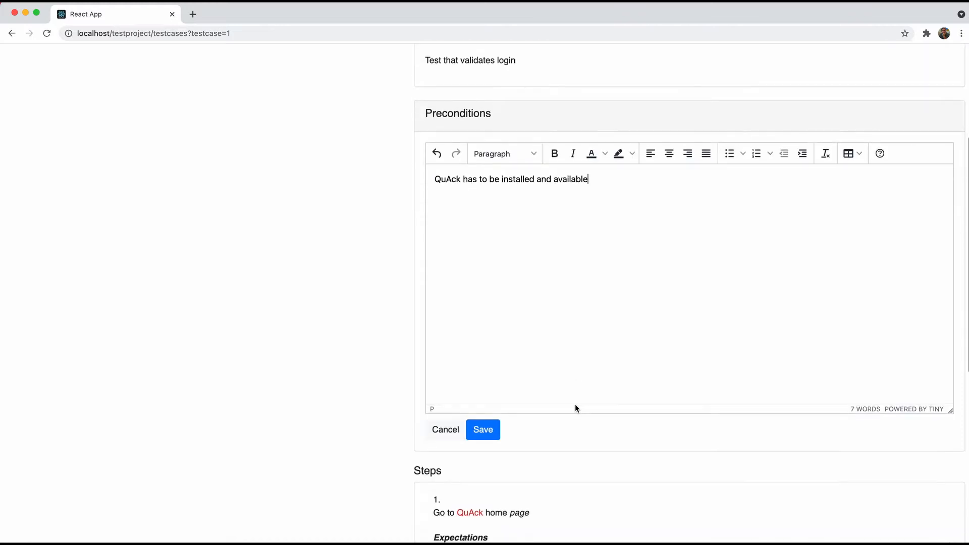
left_click(475, 431)
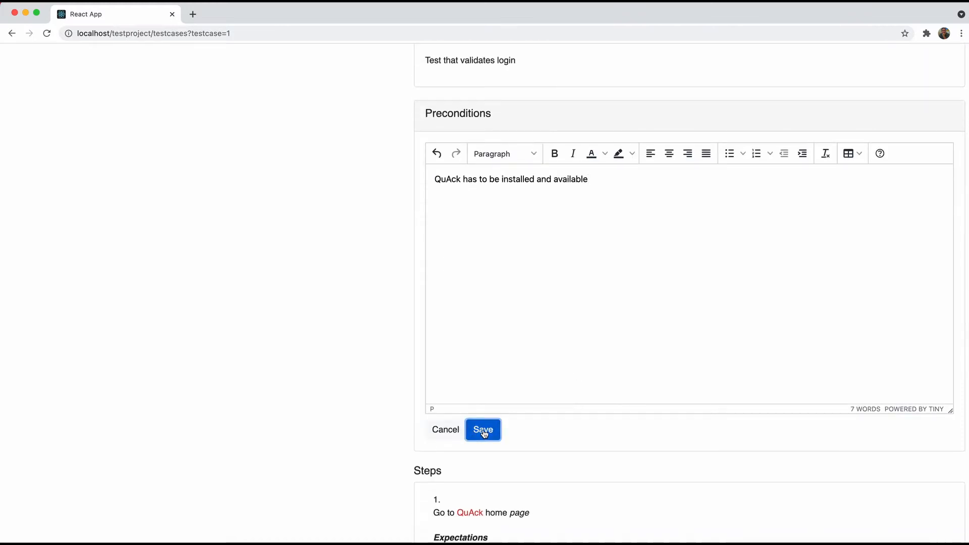
scroll(536, 413, "up", 3)
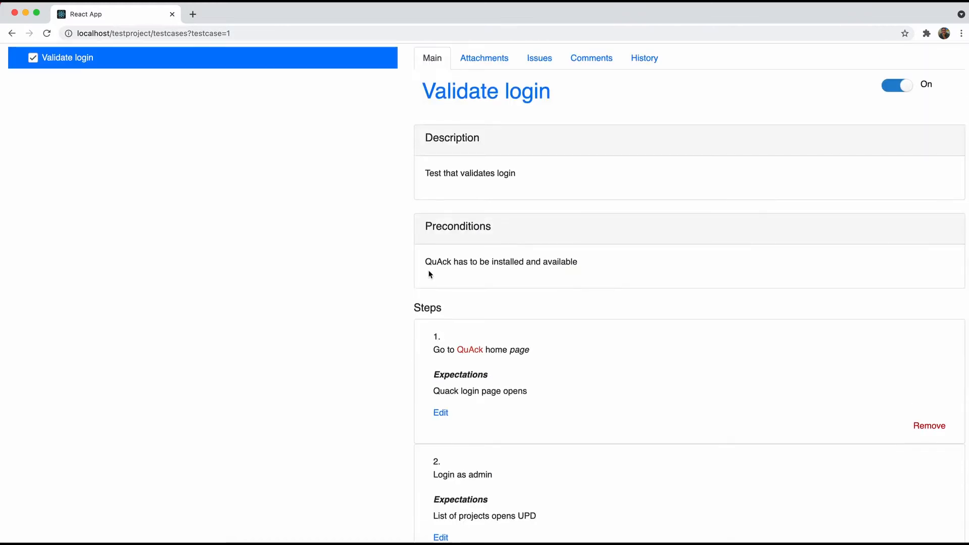
scroll(431, 275, "up", 2)
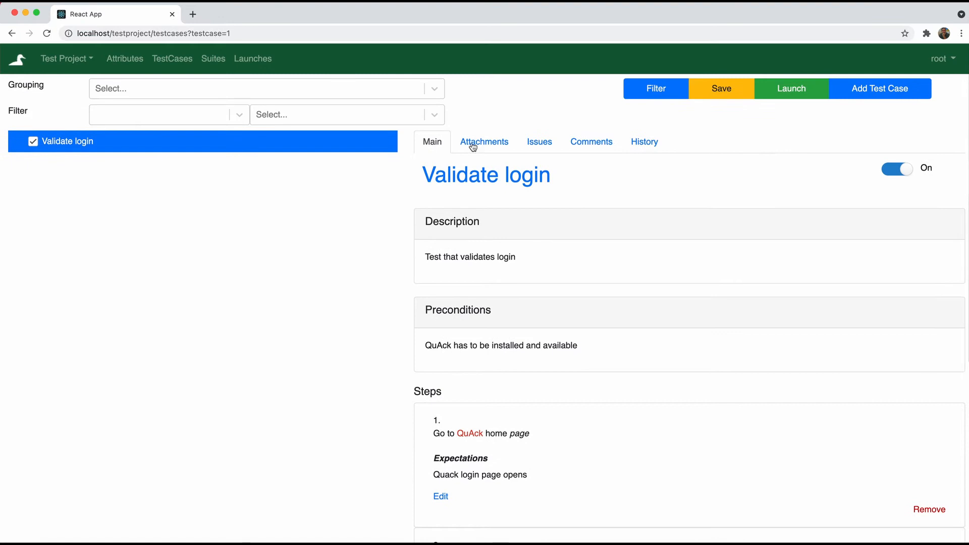
Add a test case named 'Projects list page validation', leaving the description blank
left_click(895, 89)
left_click(496, 111)
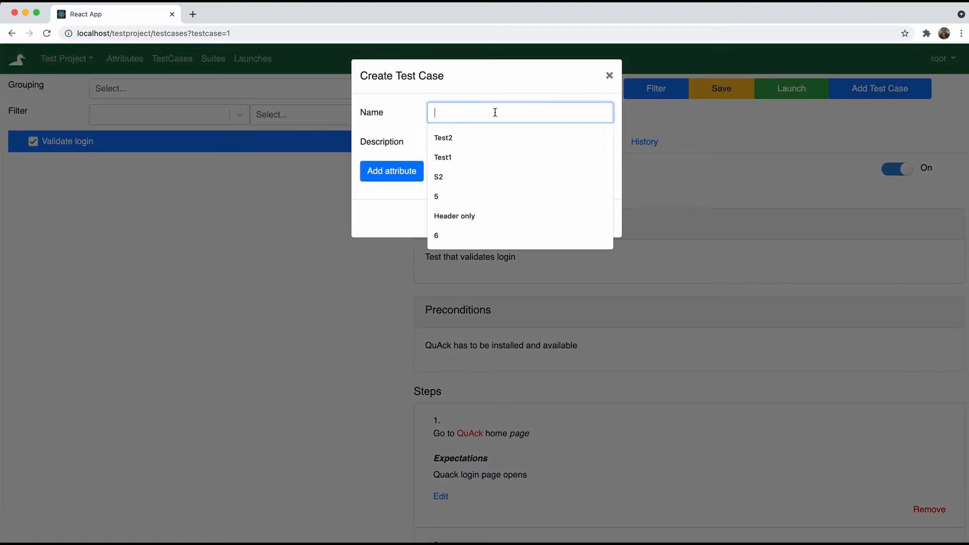
type("Valid")
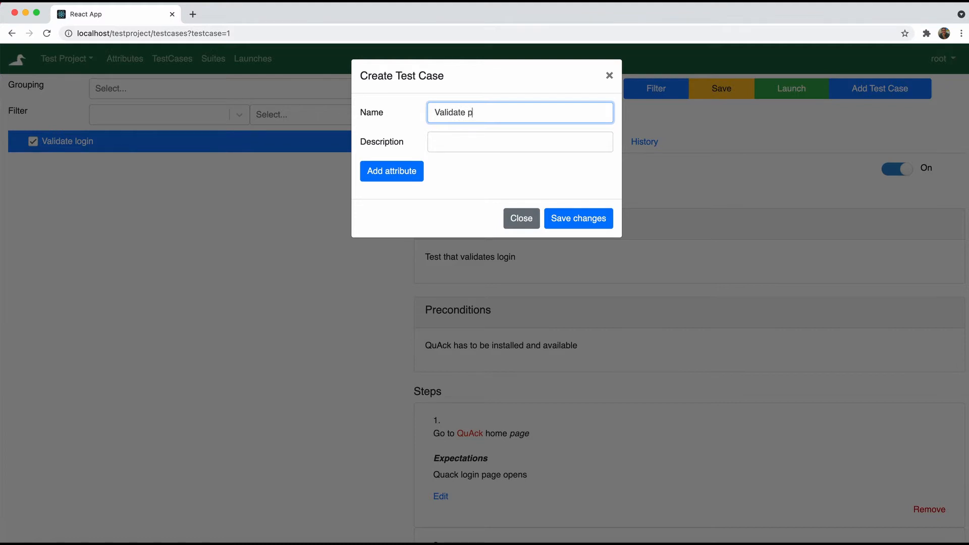
type("ate p")
key("ctrl+a")
type("Projects list page validation")
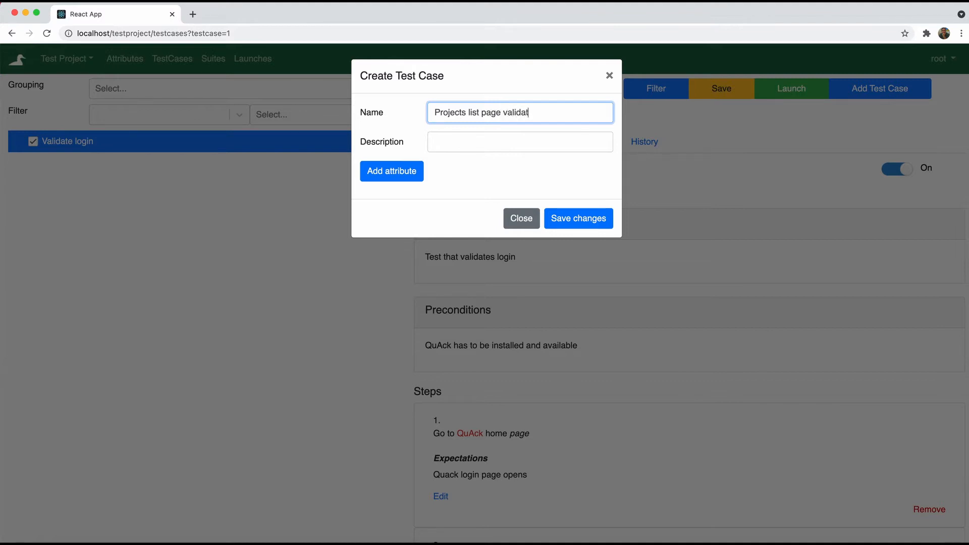
key("Tab")
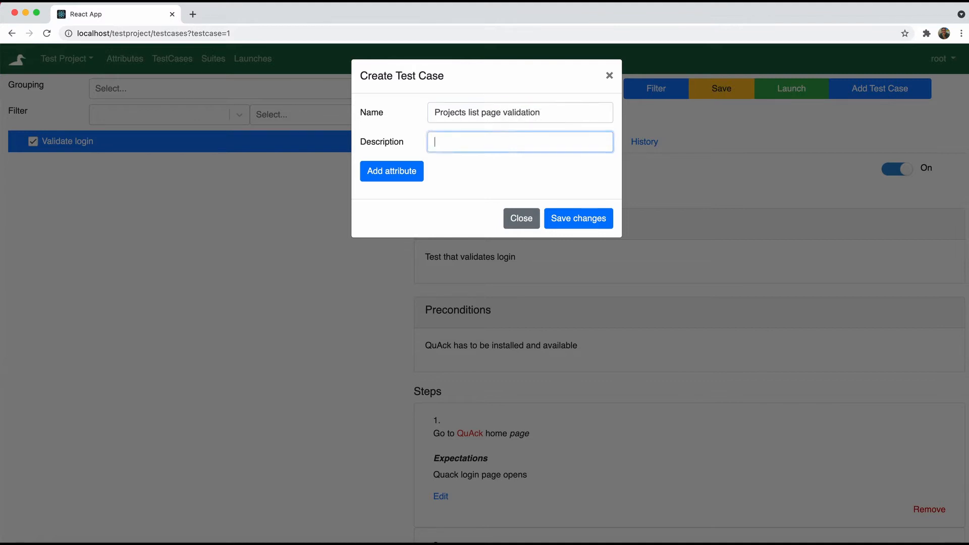
left_click(570, 220)
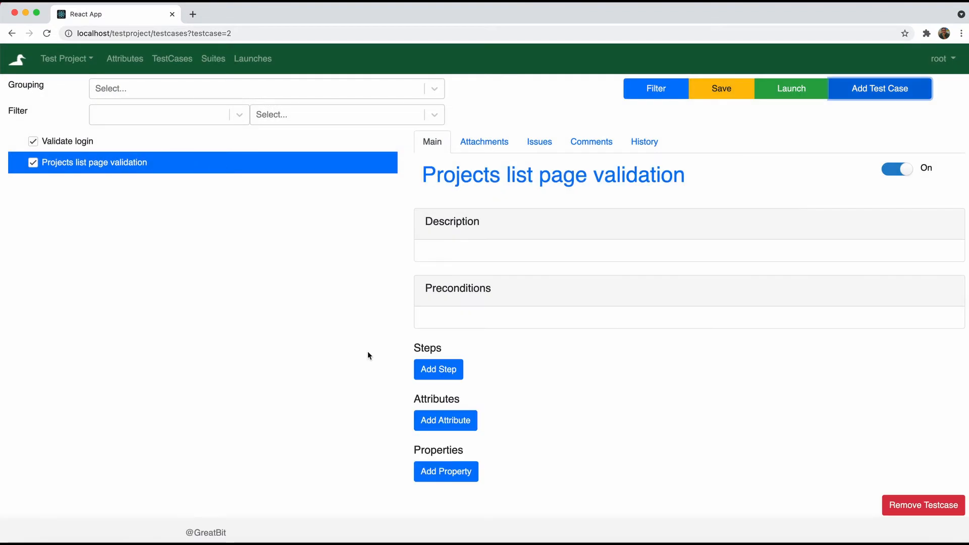
Add test cases Project dashboard validation, Header project list validation, Project creation, Project update, Project delete
left_click(881, 90)
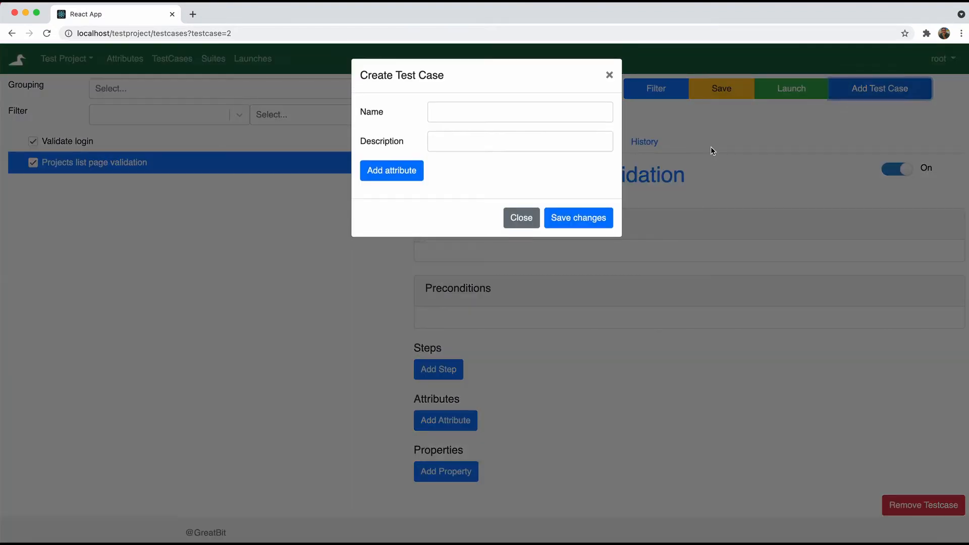
left_click(503, 116)
type("Pr")
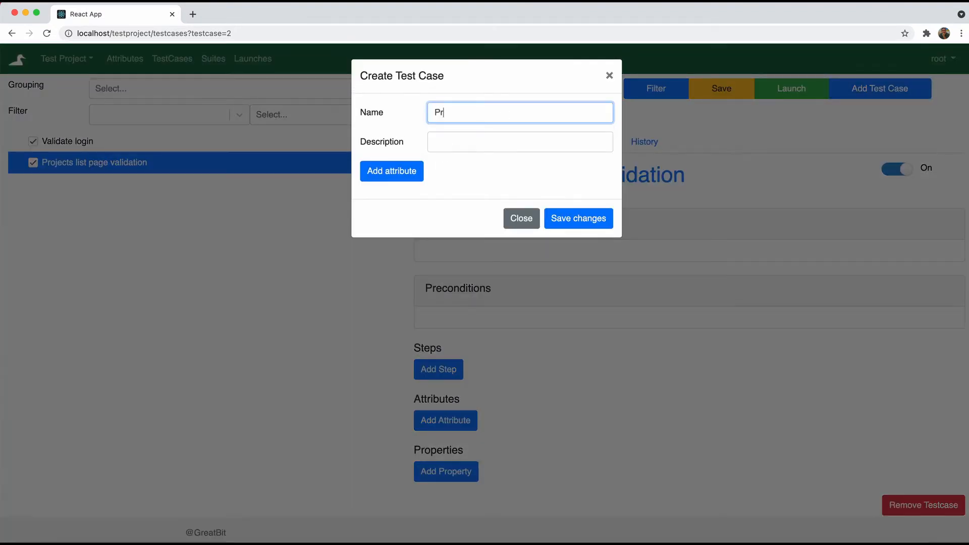
type("oject dashboard validation")
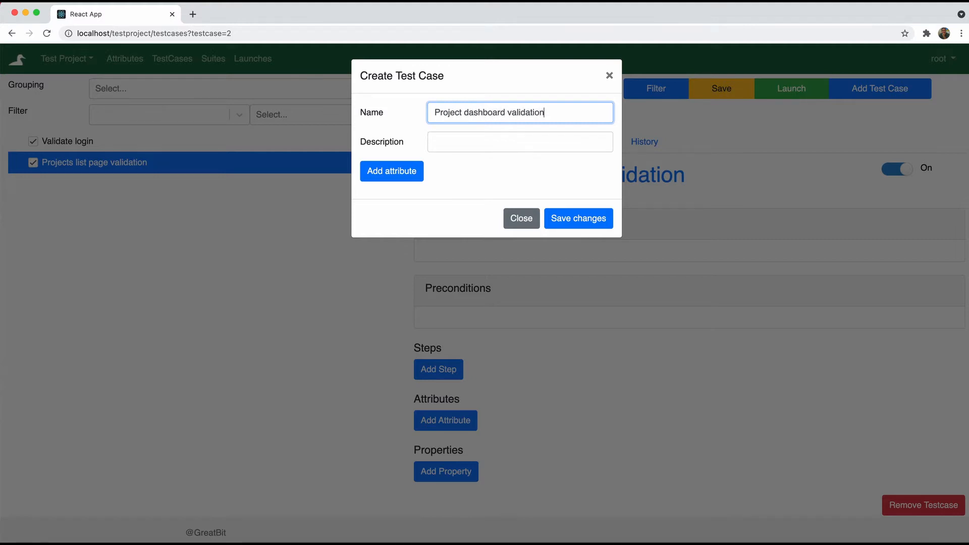
left_click(580, 218)
left_click(872, 90)
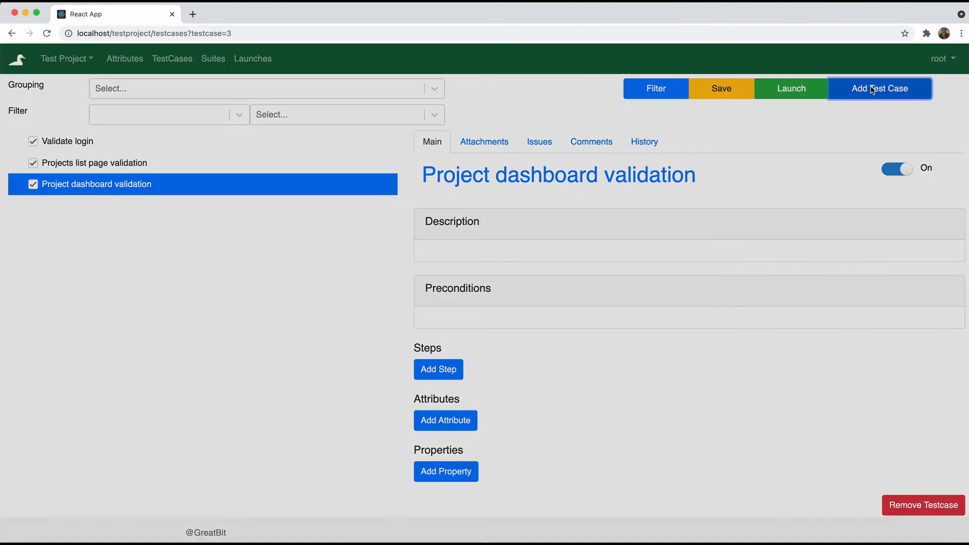
left_click(492, 119)
type("Header project list validatio")
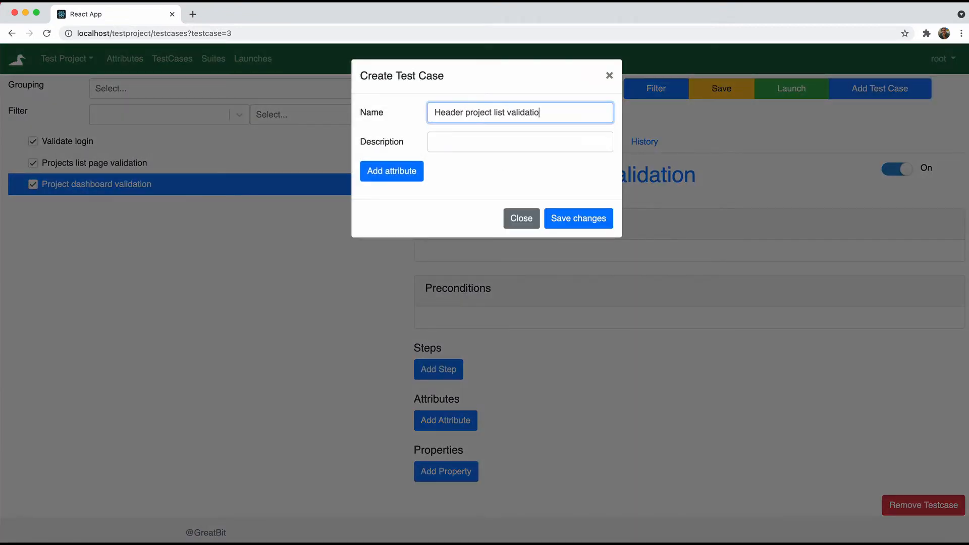
type("n")
left_click(580, 218)
left_click(873, 90)
left_click(467, 112)
type("Project creation")
left_click(580, 218)
left_click(872, 90)
left_click(470, 111)
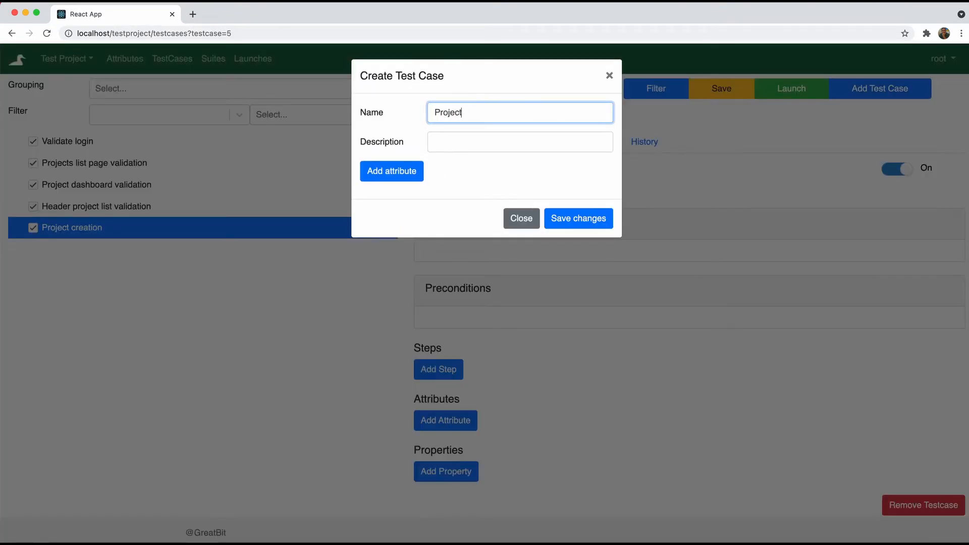
type("update")
left_click(578, 218)
left_click(872, 90)
type("Project delete")
left_click(578, 218)
Add test cases Add testcase, Edit testcase, Delete testcase, Filter testcase and Group testcase
left_click(872, 90)
type("Add testcase")
left_click(578, 218)
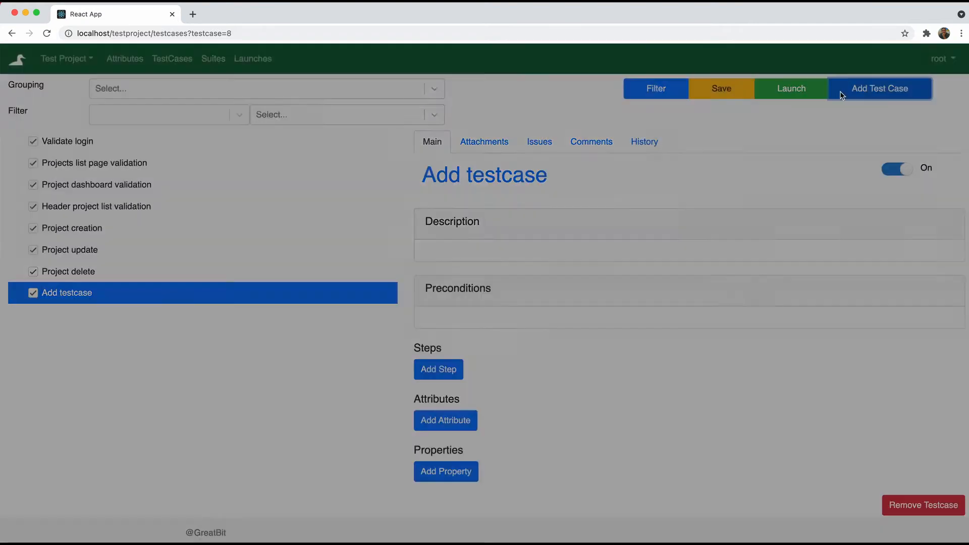
left_click(840, 94)
type("Edit testcase")
left_click(578, 218)
left_click(872, 90)
type("Delete testcase")
left_click(579, 218)
left_click(873, 89)
type("Filter testcase")
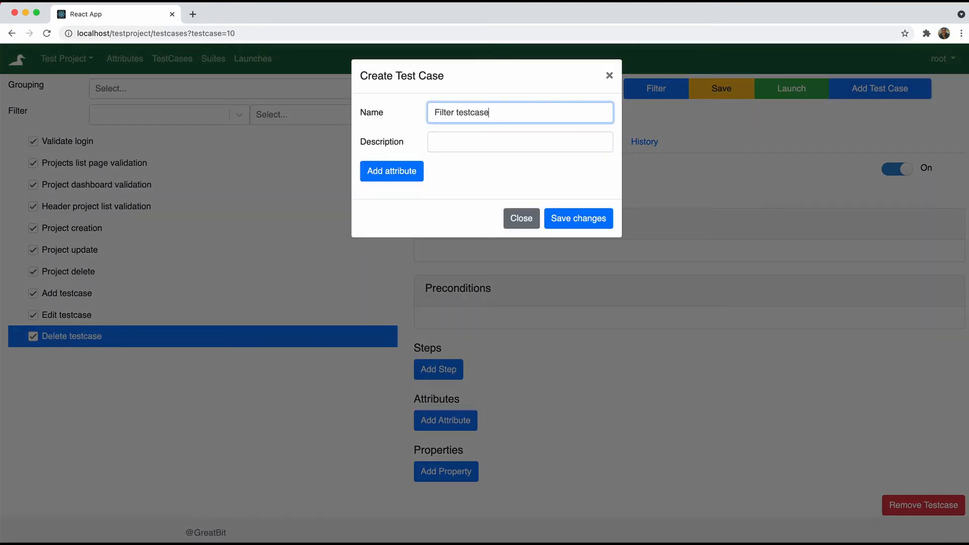
left_click(579, 218)
left_click(873, 89)
type("Group testcase")
left_click(567, 218)
Add test cases Test suites save, Test suite list, Launch creation, Launch execution and Statistics
left_click(872, 90)
type("Test suites")
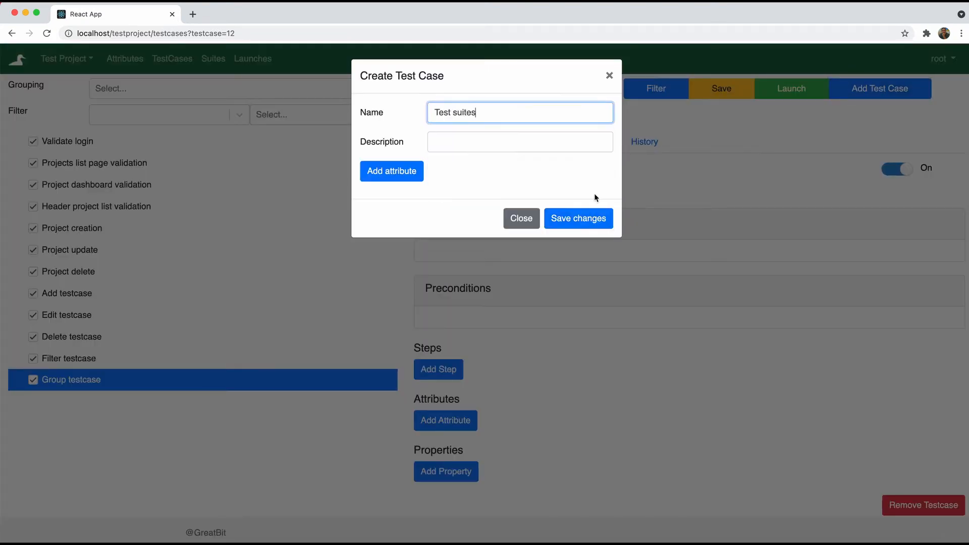
type(" save")
left_click(578, 218)
left_click(873, 90)
type("Test suite list")
left_click(578, 218)
left_click(872, 90)
type("Launch creation")
left_click(579, 218)
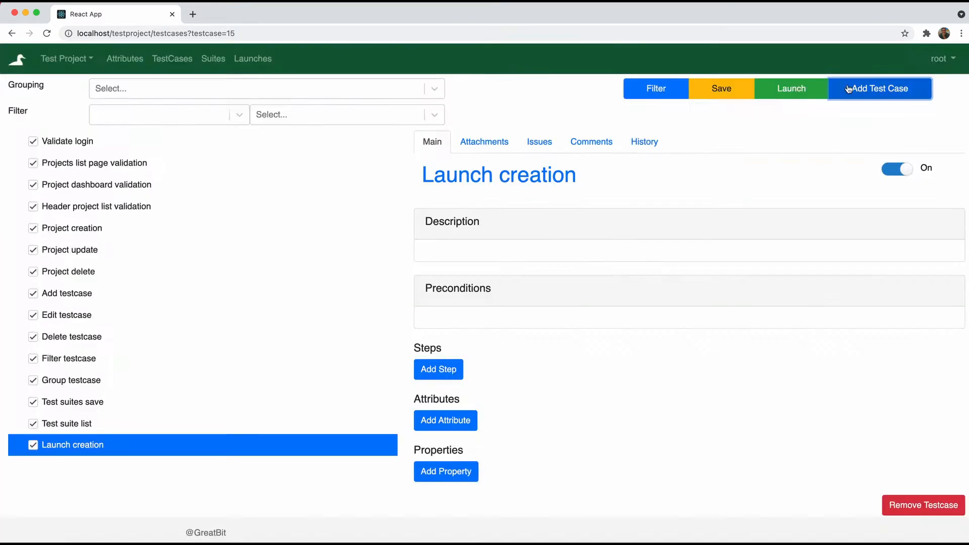
left_click(848, 89)
type("Launch execution")
left_click(578, 218)
left_click(872, 90)
type("Statistics")
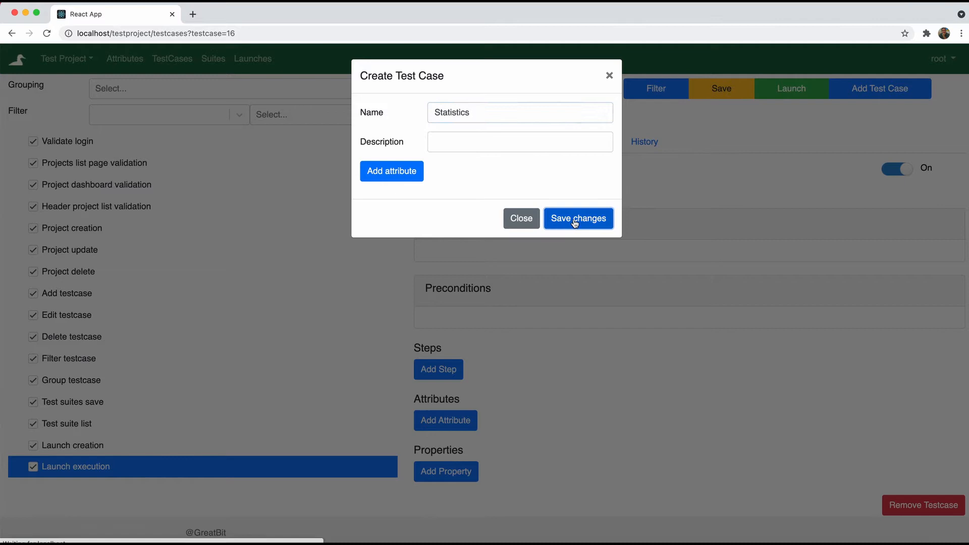
left_click(573, 219)
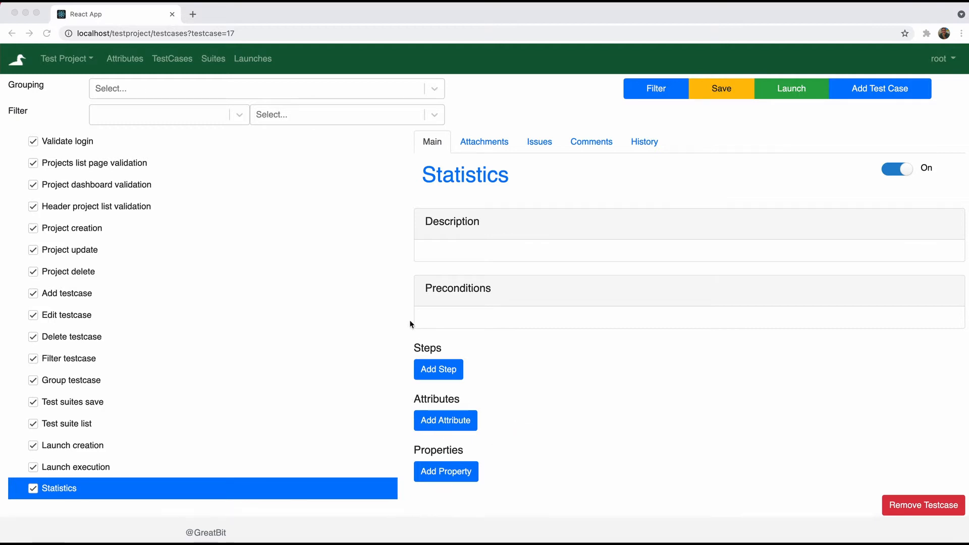
left_click(126, 63)
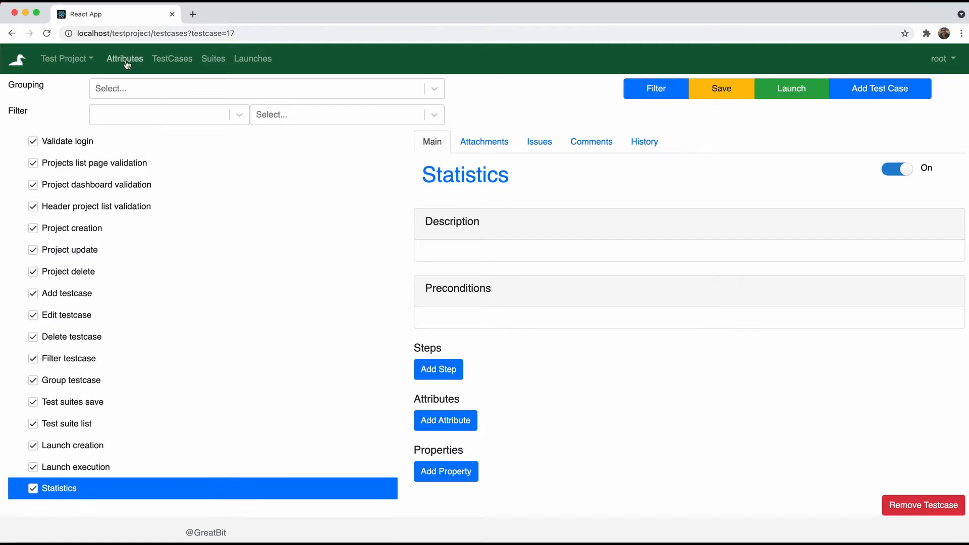
Open Test Project's Attributes page and bring up an empty Attribute dialog
left_click(126, 63)
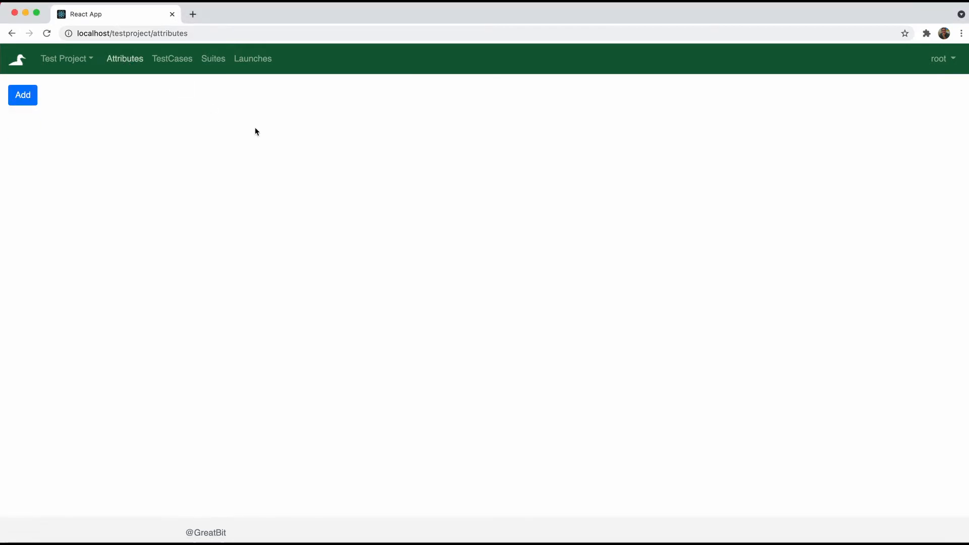
left_click(24, 101)
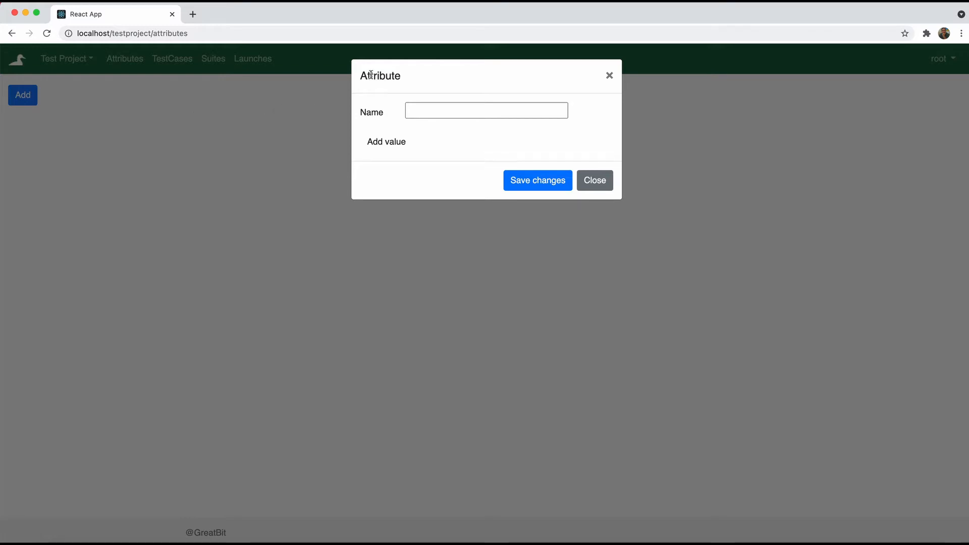
Name the new attribute Functionality and add the values Authentication, Testcases and TestSuites
left_click(436, 109)
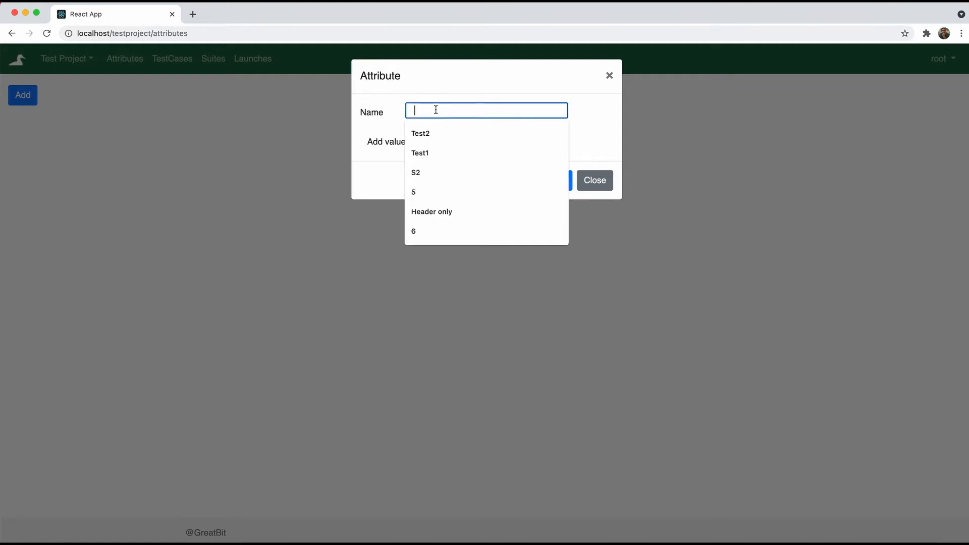
type("Functional")
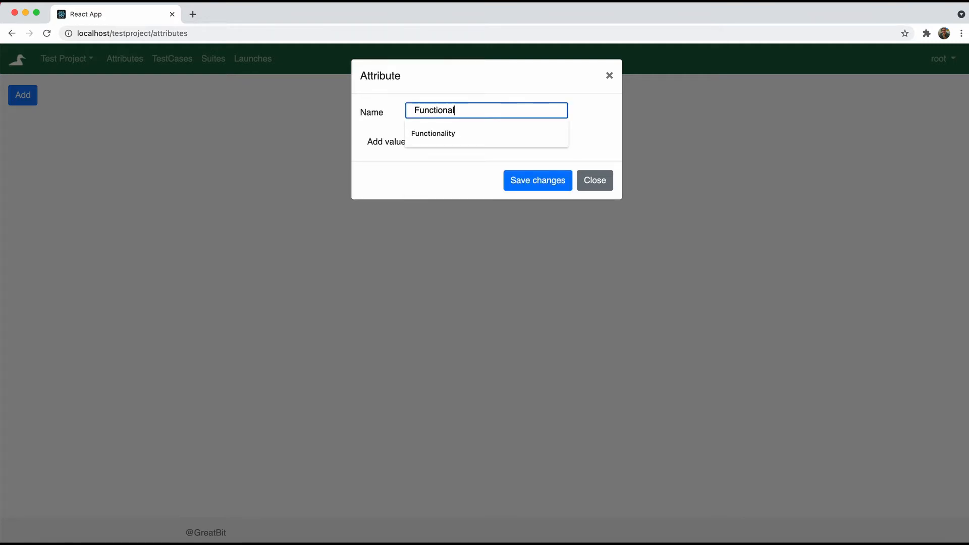
type("ity")
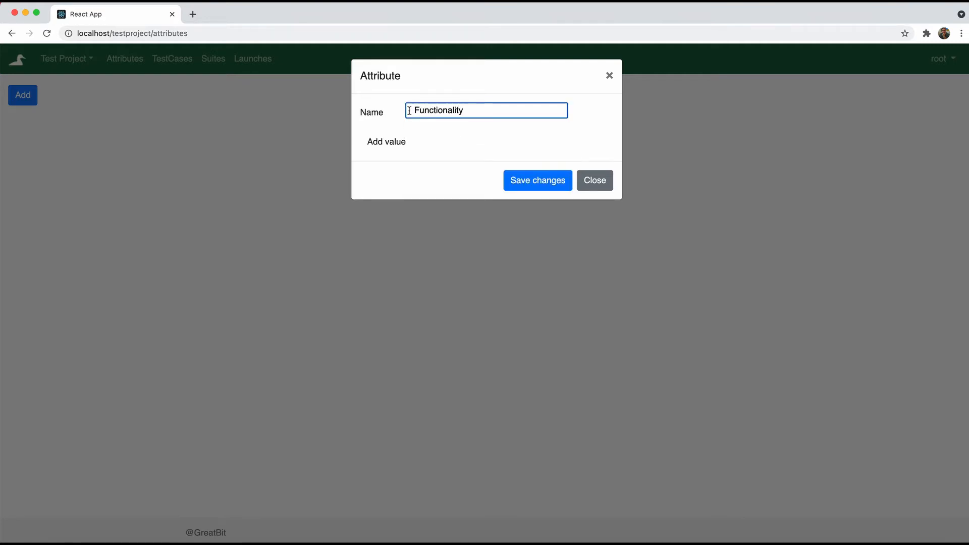
left_click(380, 141)
left_click(438, 139)
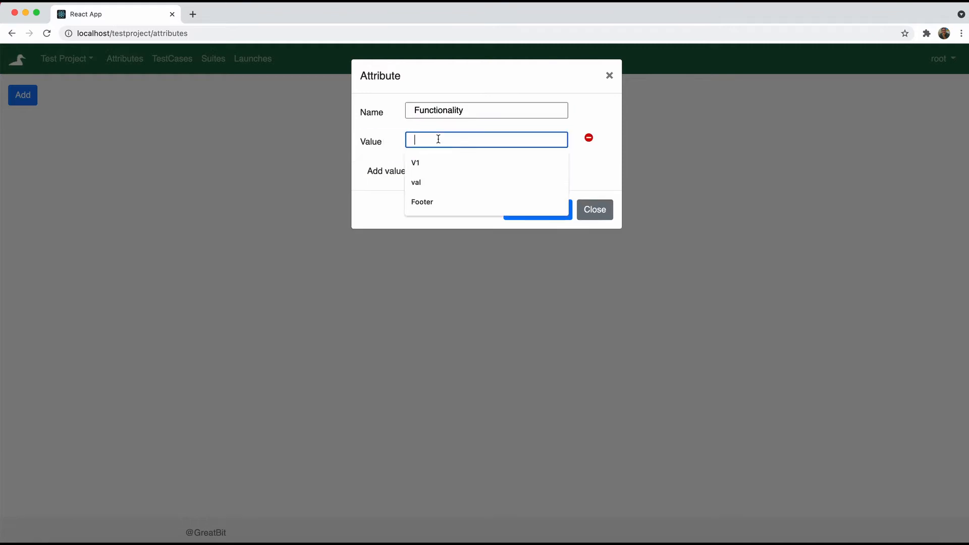
type("L")
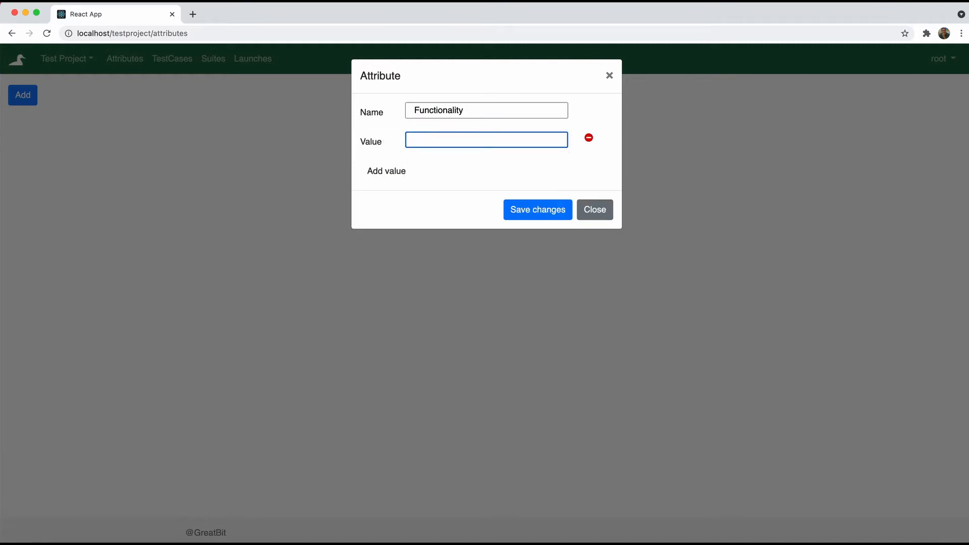
type("uthentication")
left_click(383, 173)
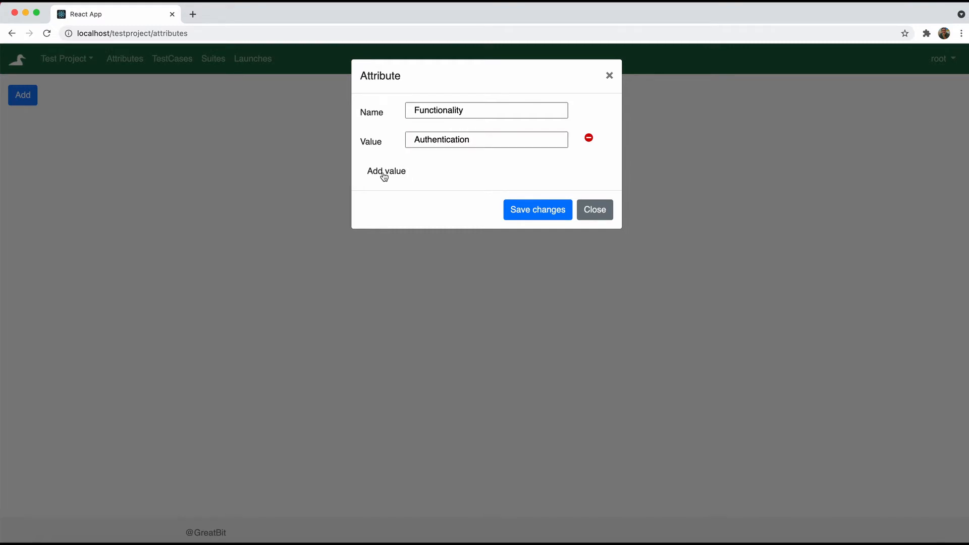
left_click(425, 169)
type("Testcases")
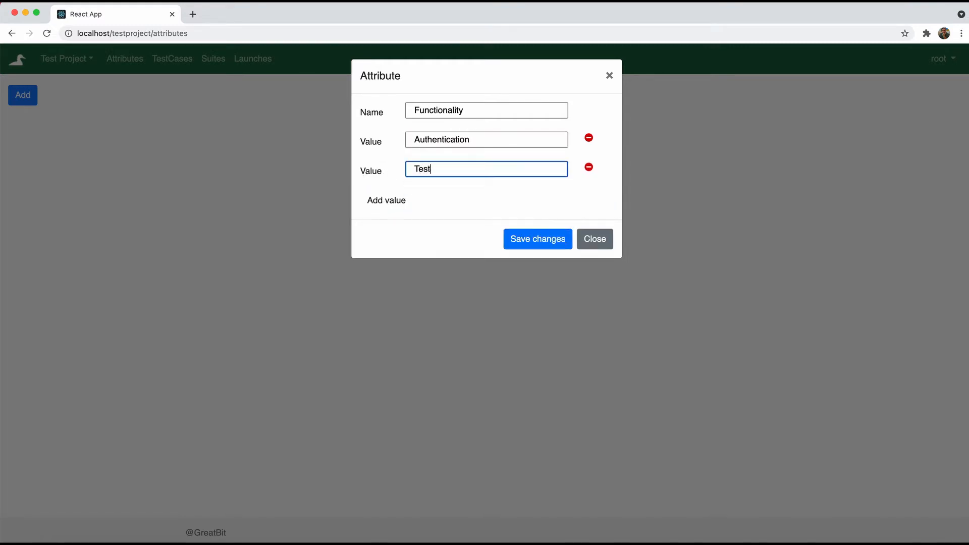
left_click(398, 200)
left_click(416, 203)
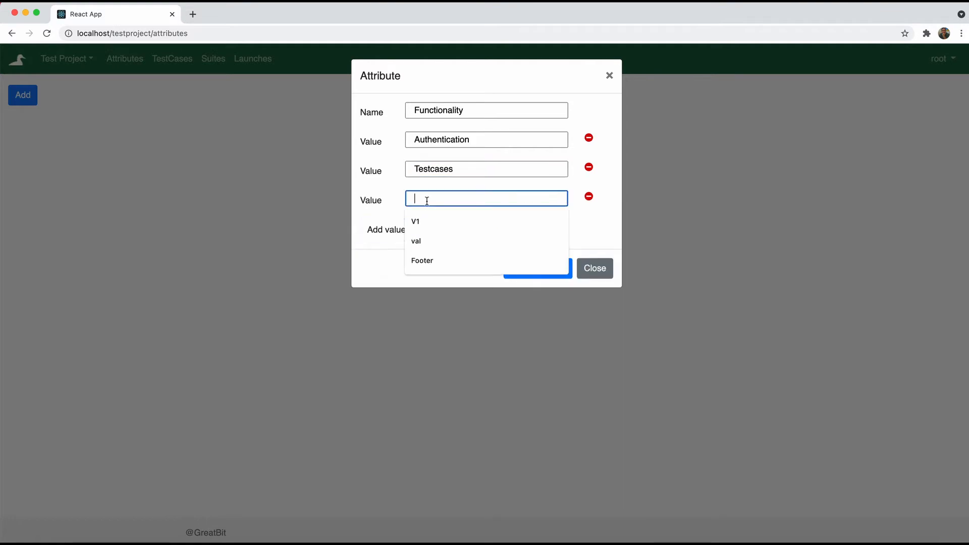
type("TestSuites")
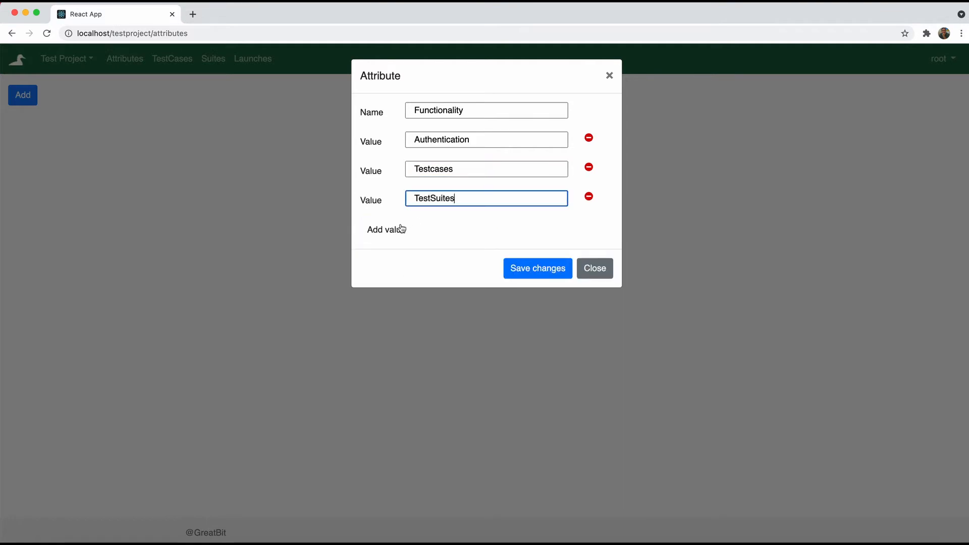
Add the values Projects and Launch, then save the Functionality attribute
left_click(401, 229)
left_click(432, 227)
type("P")
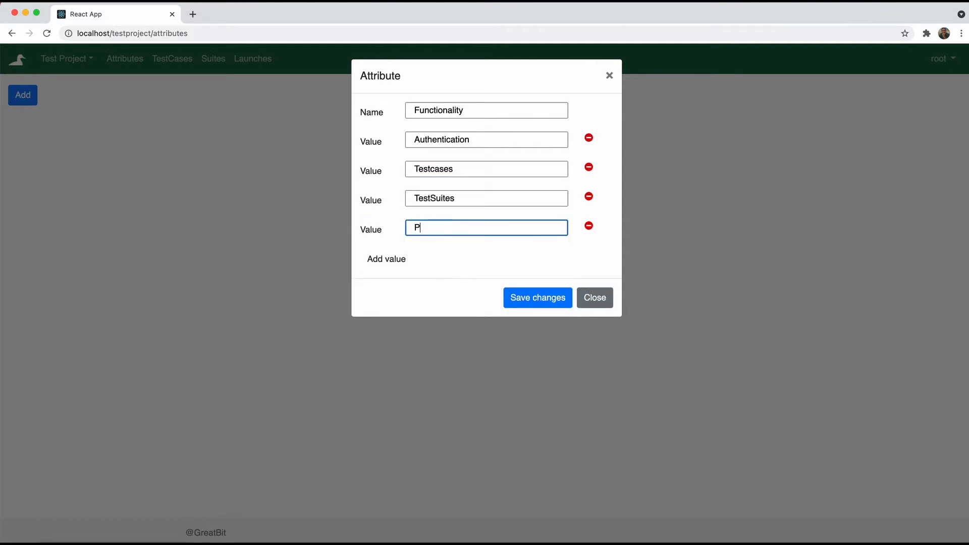
type("rojects")
left_click(403, 258)
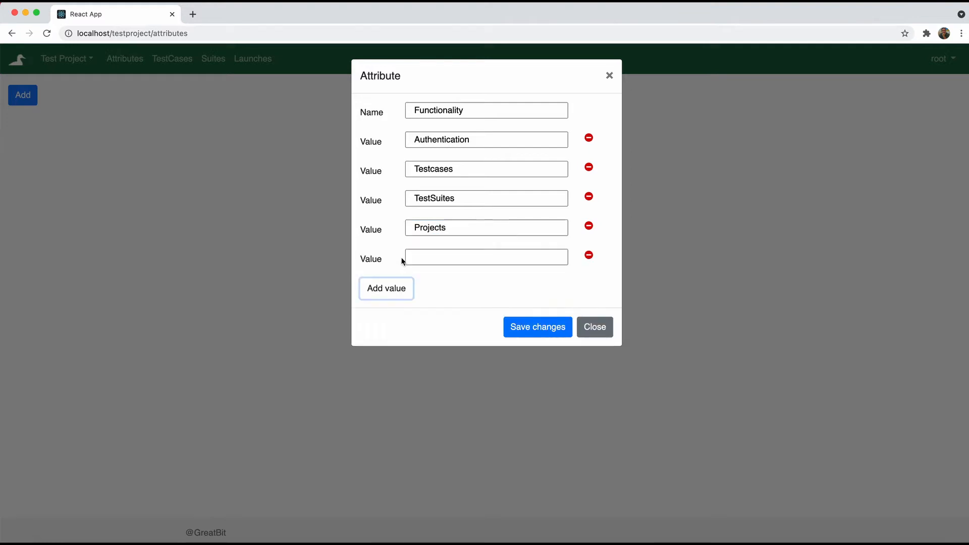
left_click(411, 257)
type("Launch")
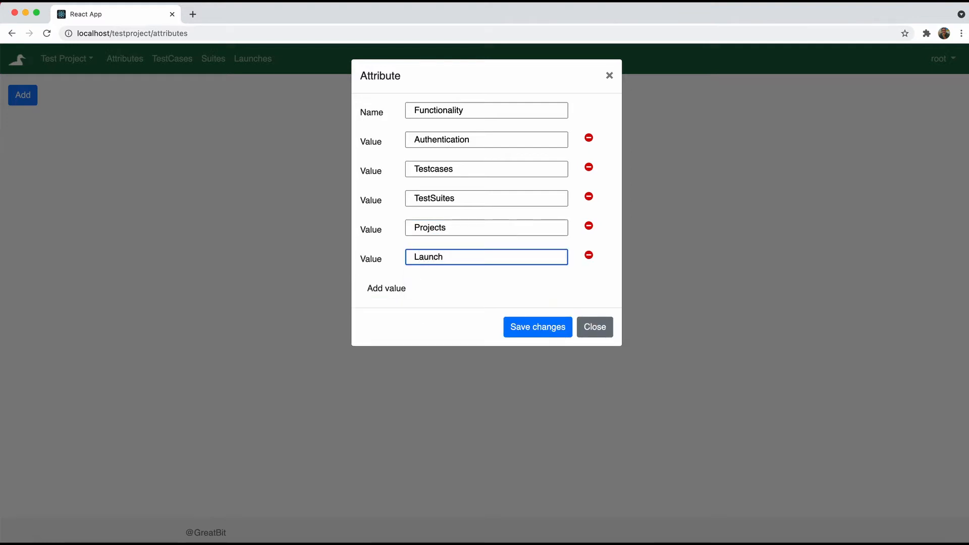
left_click(530, 327)
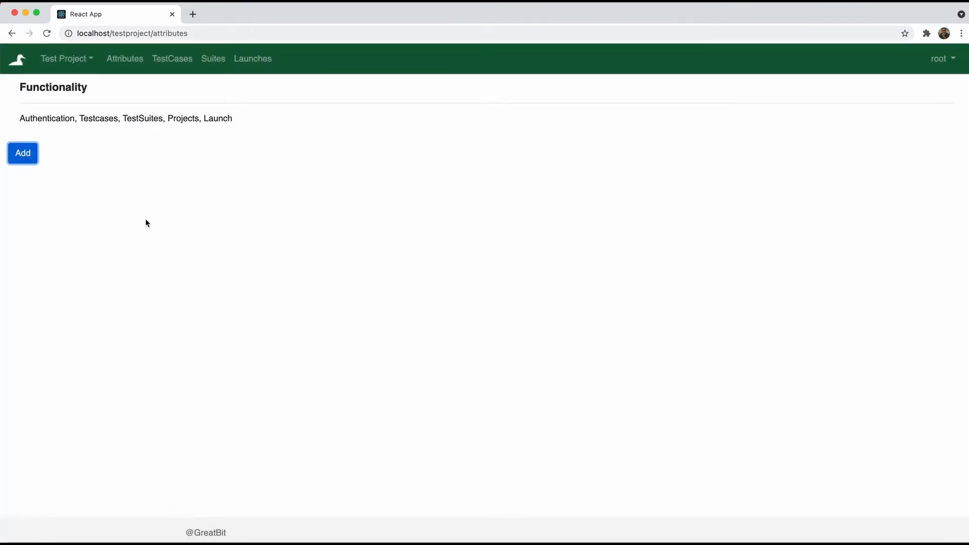
Start a new attribute named Priority with the first value High
left_click(31, 155)
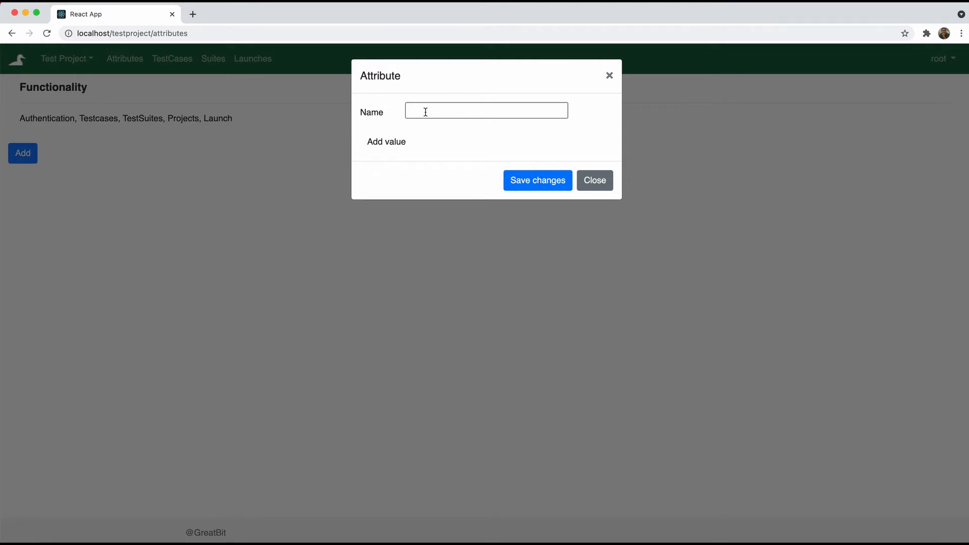
left_click(425, 112)
type("Priority")
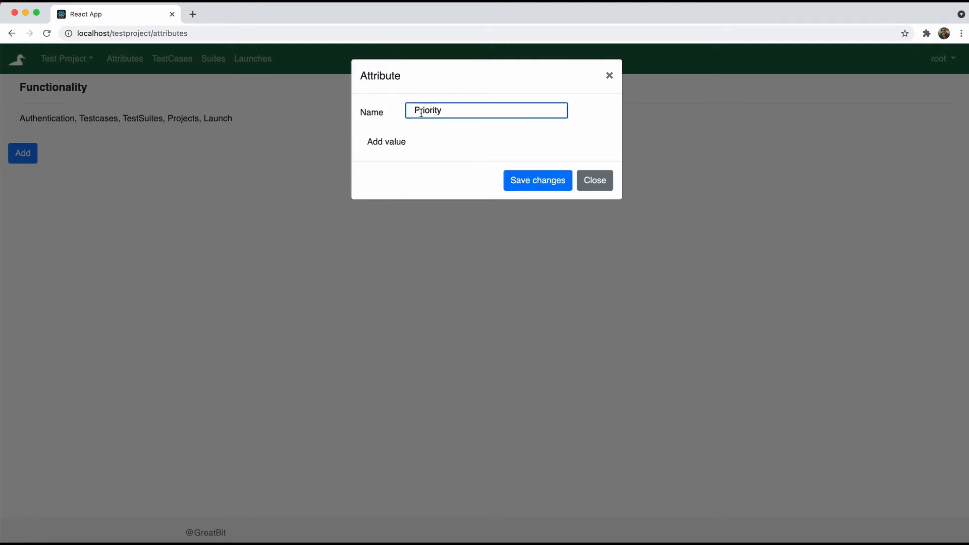
left_click(397, 141)
left_click(402, 140)
type("High")
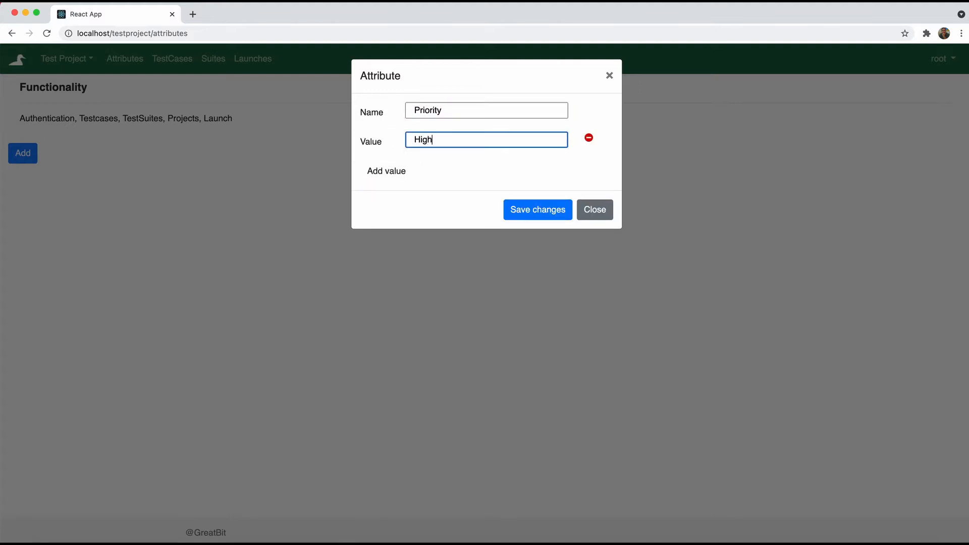
Add the values Low and Medium, then save the Priority attribute
left_click(399, 174)
left_click(428, 172)
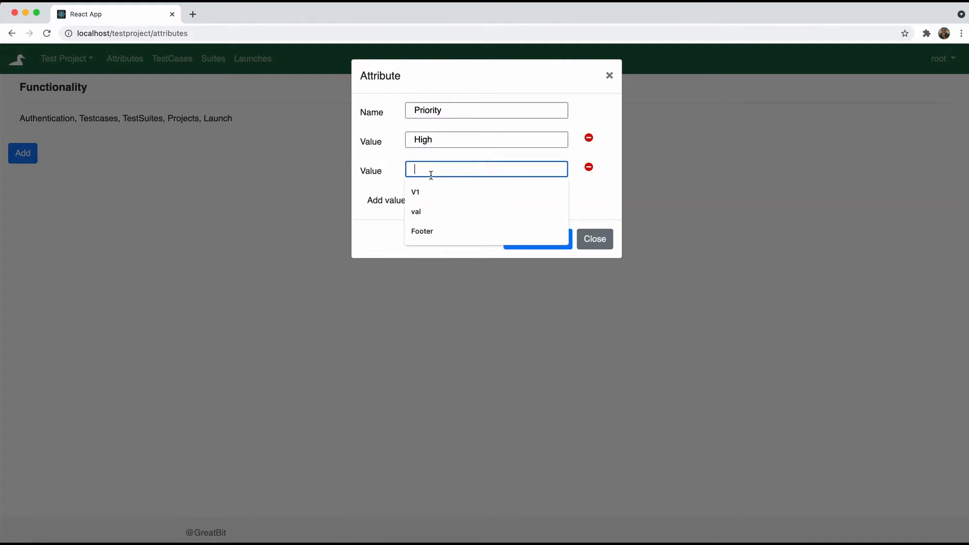
type("Low")
left_click(400, 202)
left_click(428, 196)
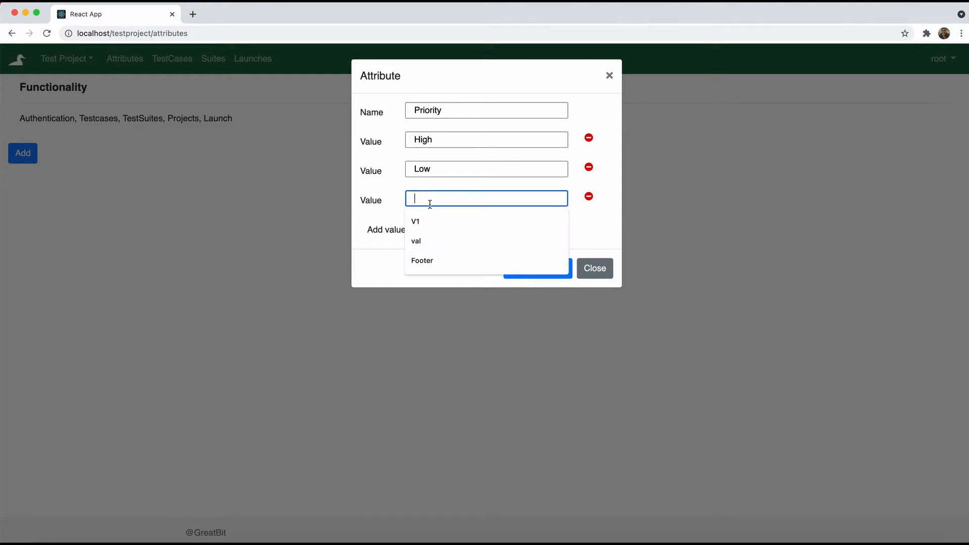
type("M")
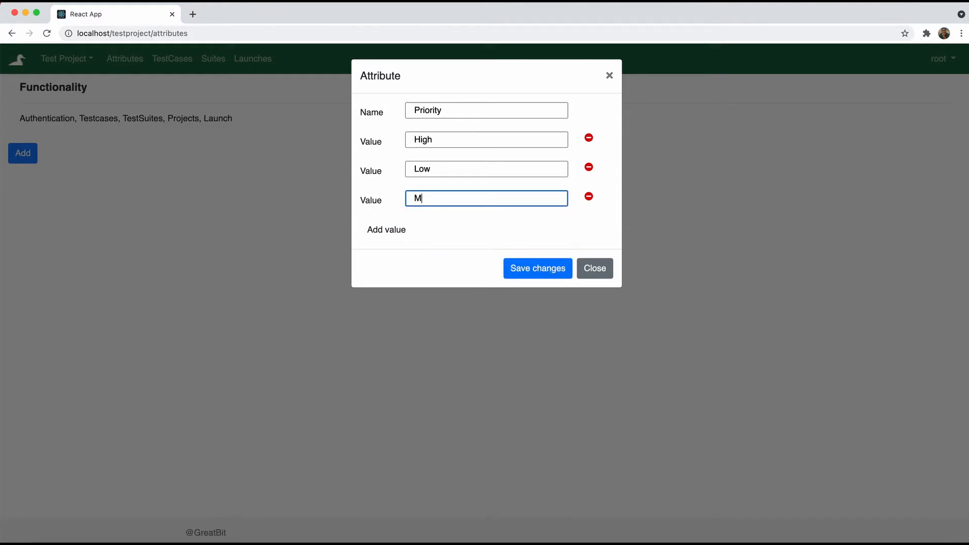
type("edium")
left_click(519, 268)
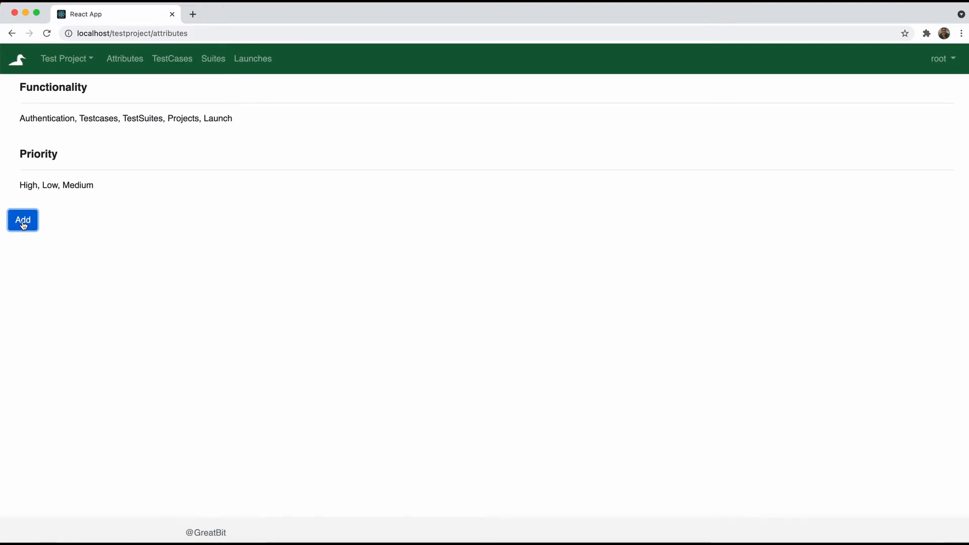
Start a new attribute named Placement with the first value Header
left_click(22, 220)
left_click(438, 107)
type("Placement")
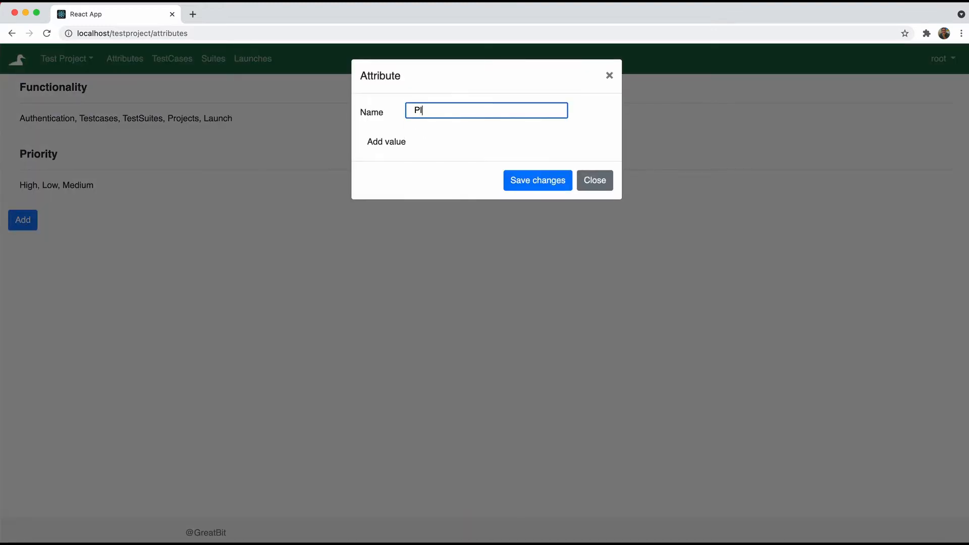
left_click(401, 141)
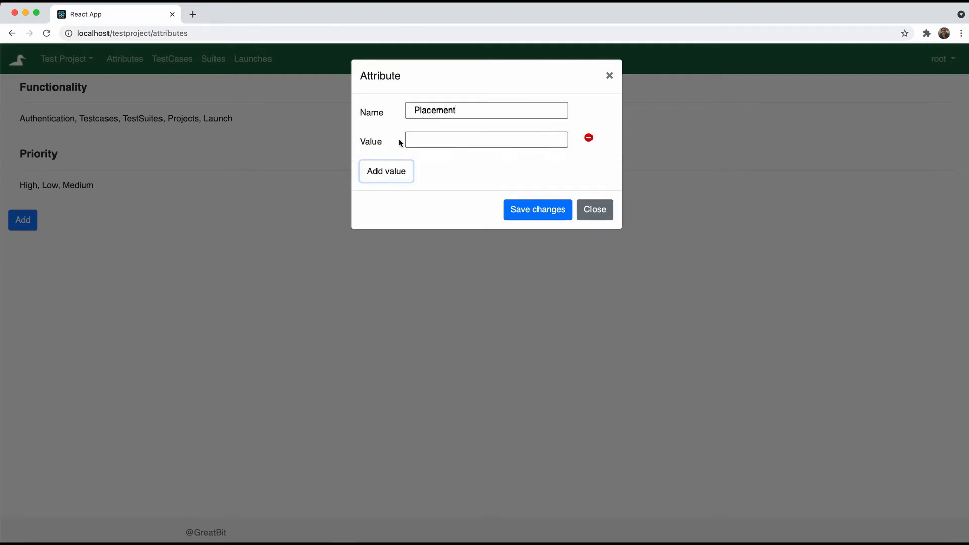
left_click(435, 140)
type("Header")
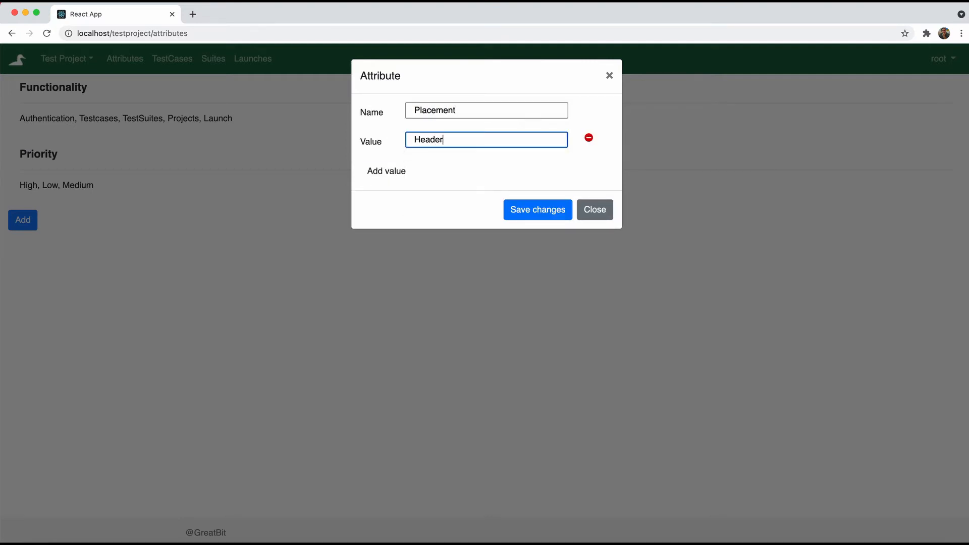
Add the values Footer and Body, then save the Placement attribute
left_click(396, 171)
left_click(437, 168)
type("Foote")
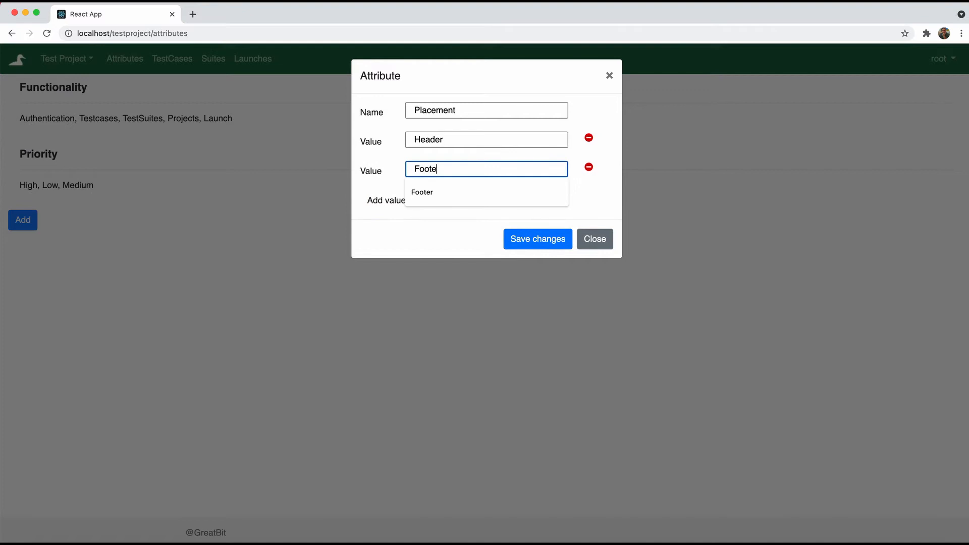
type("r")
left_click(387, 208)
left_click(411, 198)
type("Body")
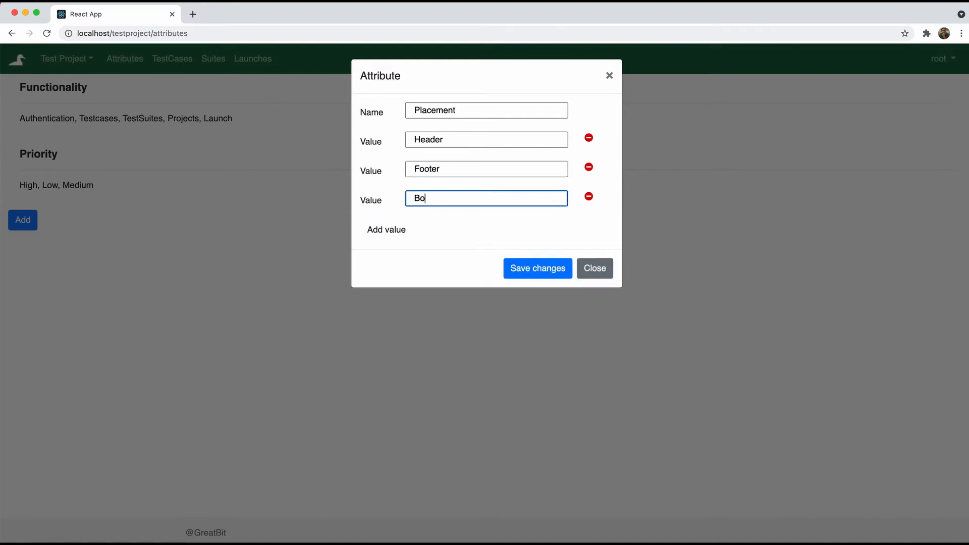
left_click(525, 269)
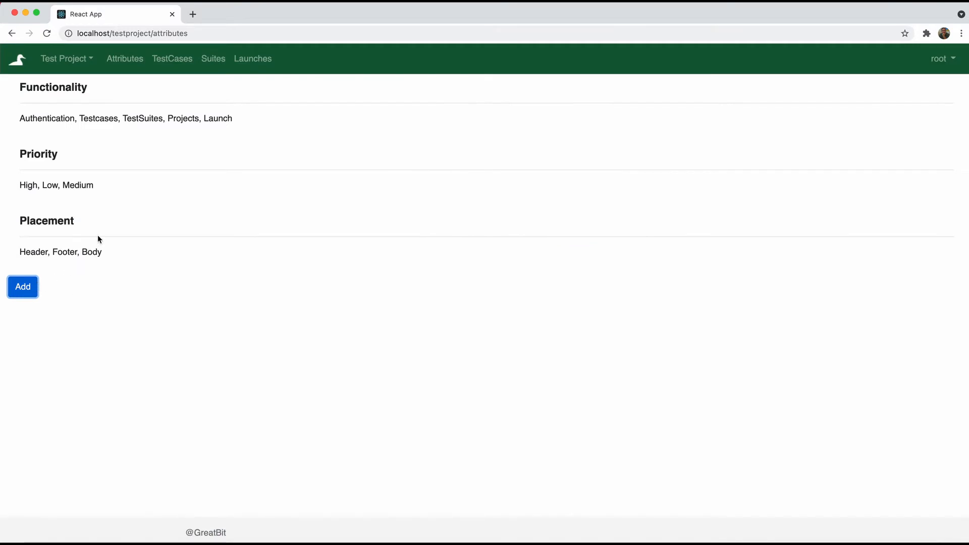
Add a value 'Faulty' to the Functionality attribute and save it
mouse_move(176, 160)
left_click(102, 87)
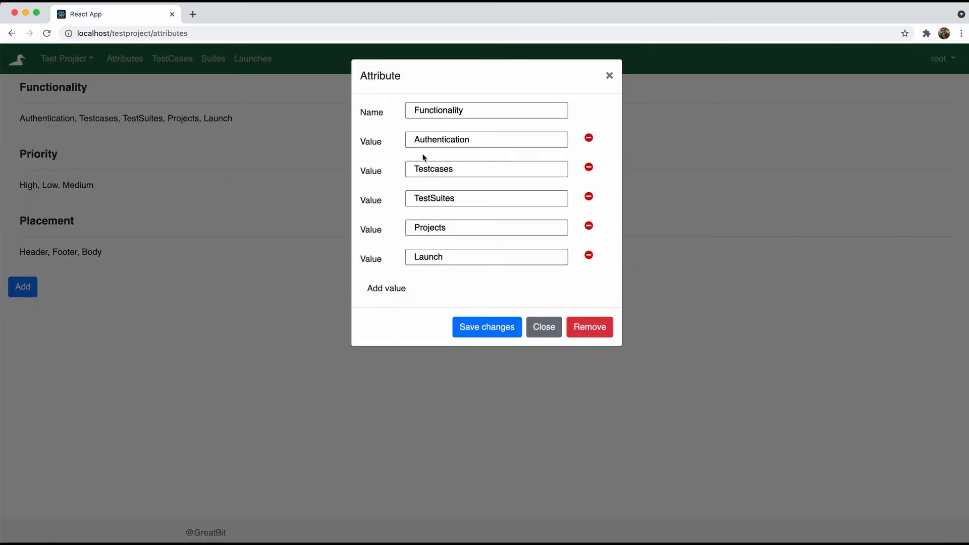
left_click(390, 288)
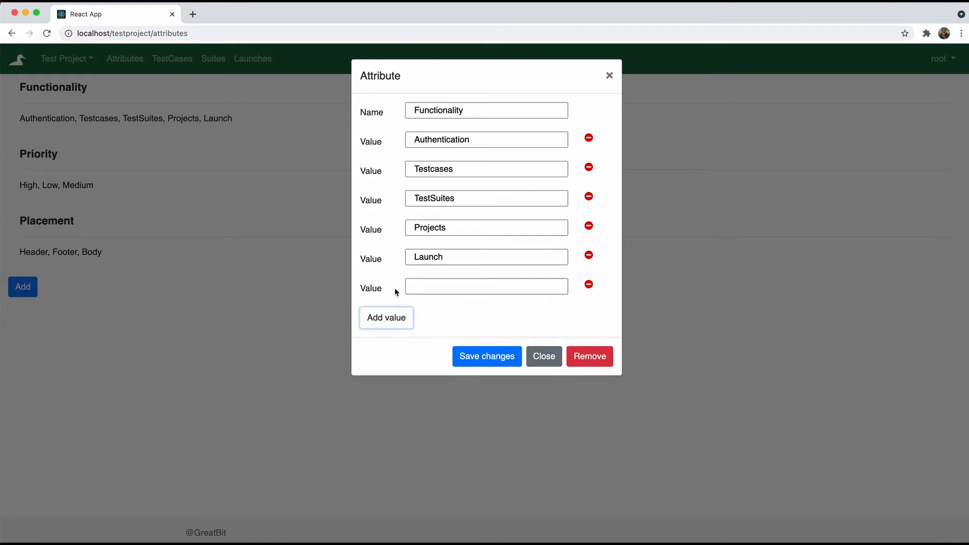
left_click(419, 286)
type("Faulty")
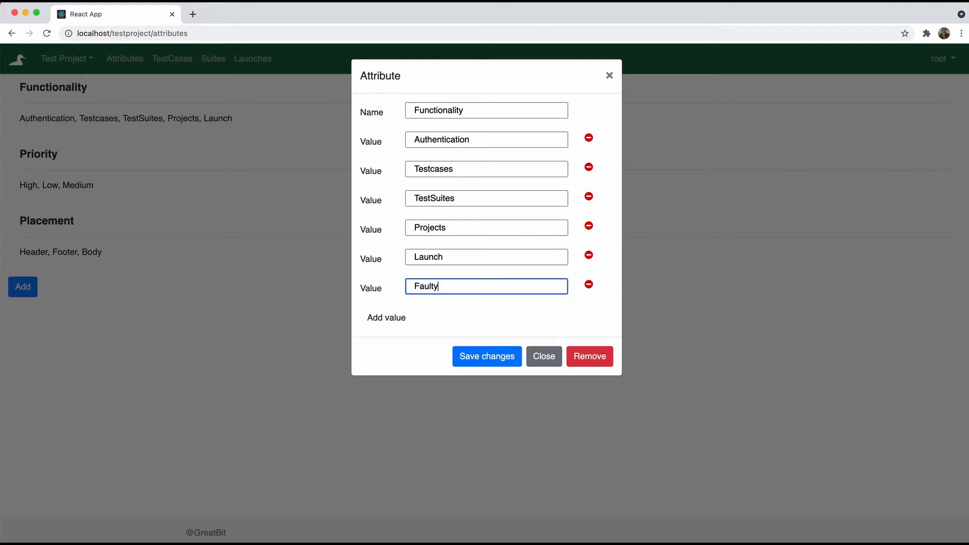
left_click(472, 365)
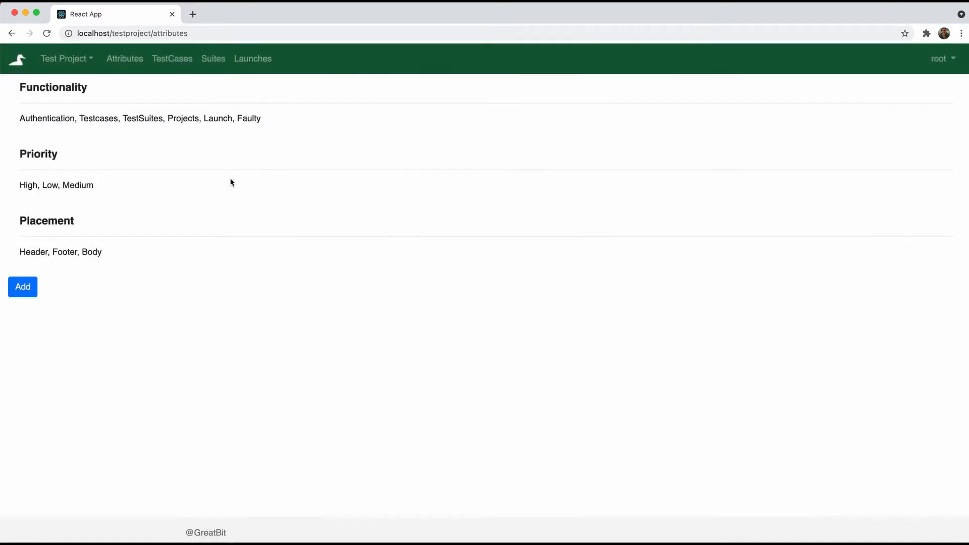
Remove the Faulty value from Functionality, save, and go to the TestCases page
left_click(102, 88)
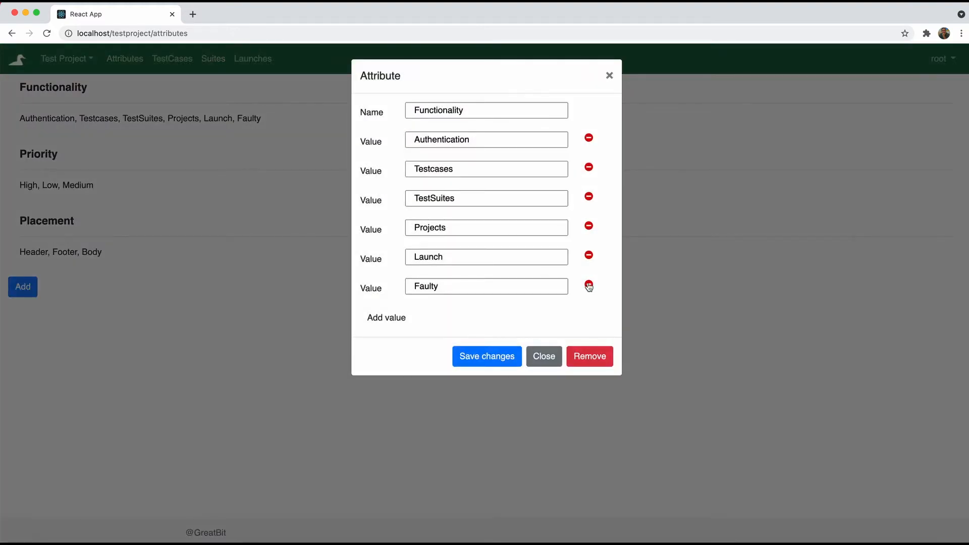
left_click(588, 284)
left_click(481, 328)
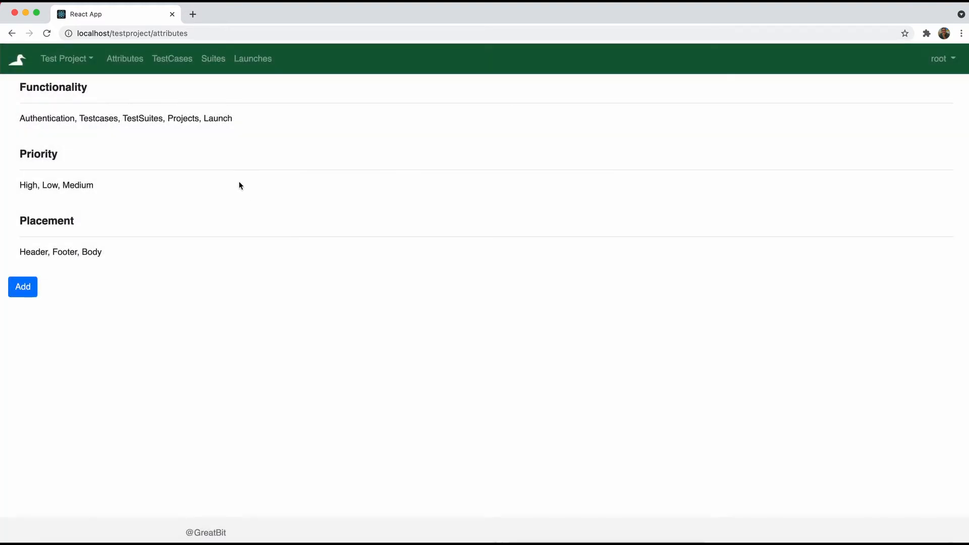
left_click(175, 66)
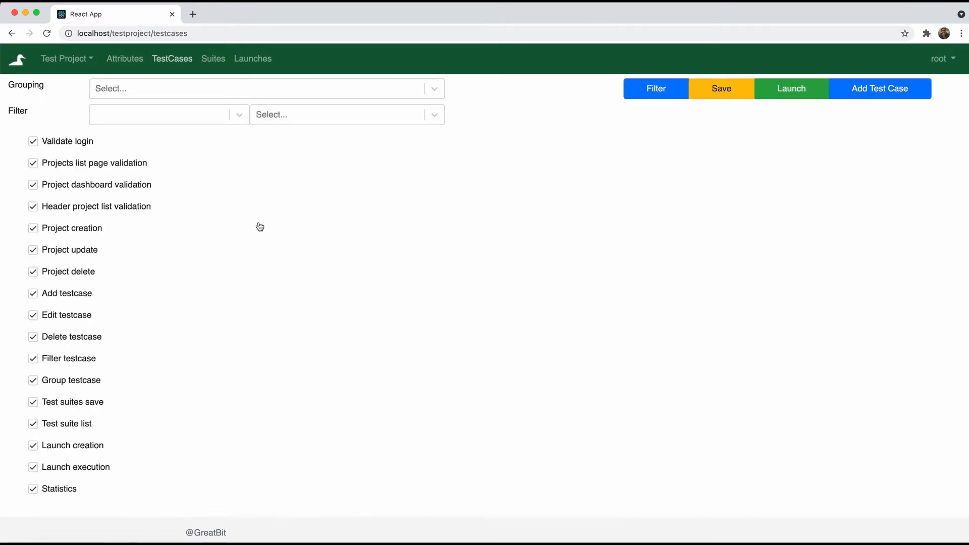
Open the Validate login test case and give it Functionality Authentication
left_click(82, 142)
scroll(476, 279, "down", 1)
scroll(476, 281, "down", 10)
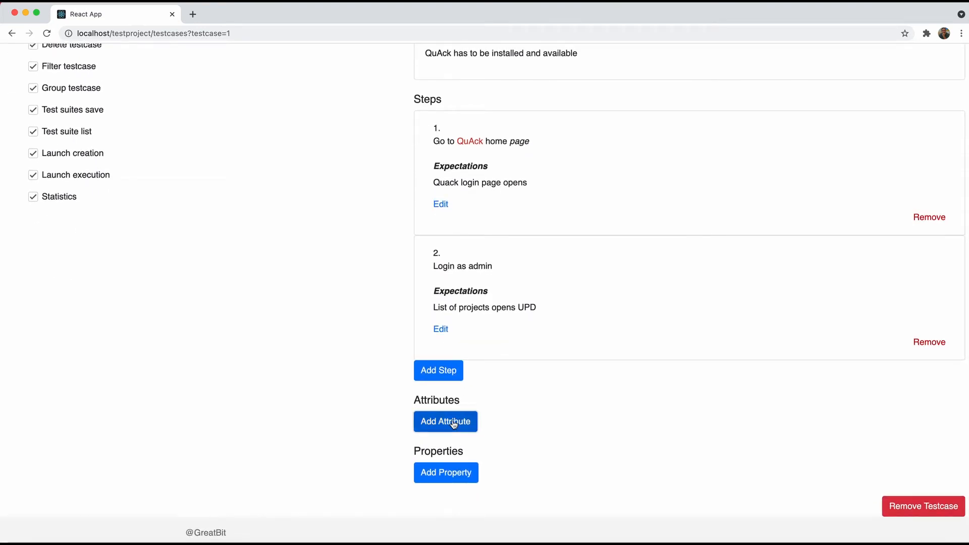
left_click(460, 417)
scroll(526, 371, "down", 2)
left_click(525, 363)
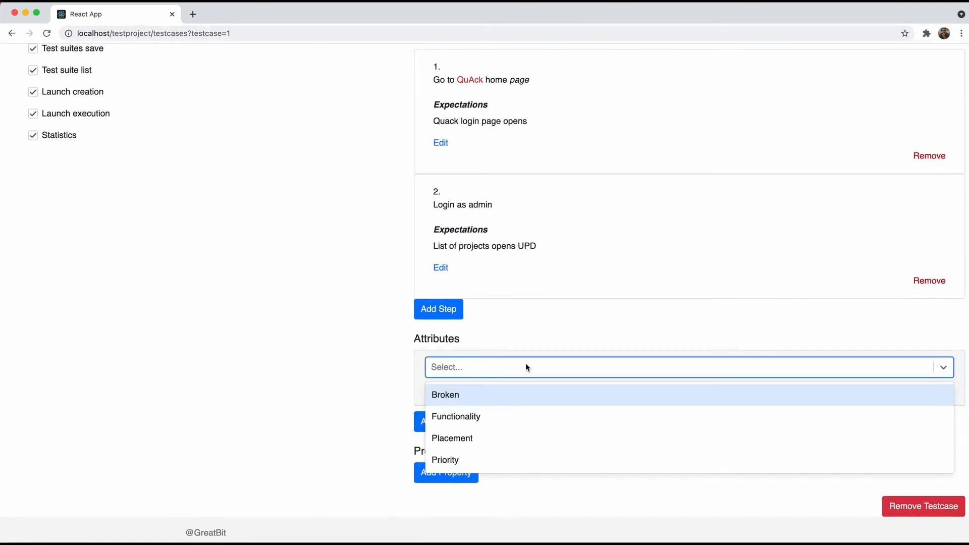
left_click(497, 417)
left_click(496, 398)
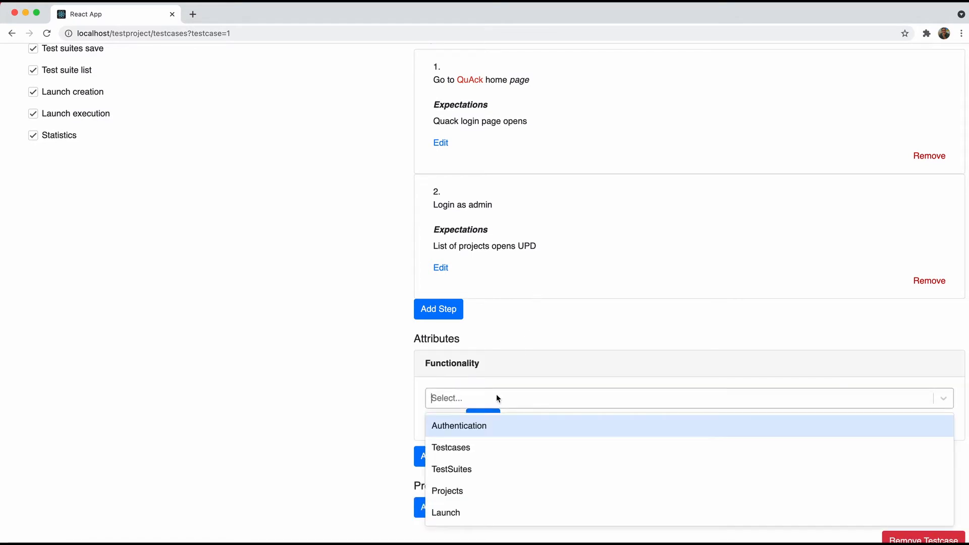
left_click(488, 426)
left_click(483, 419)
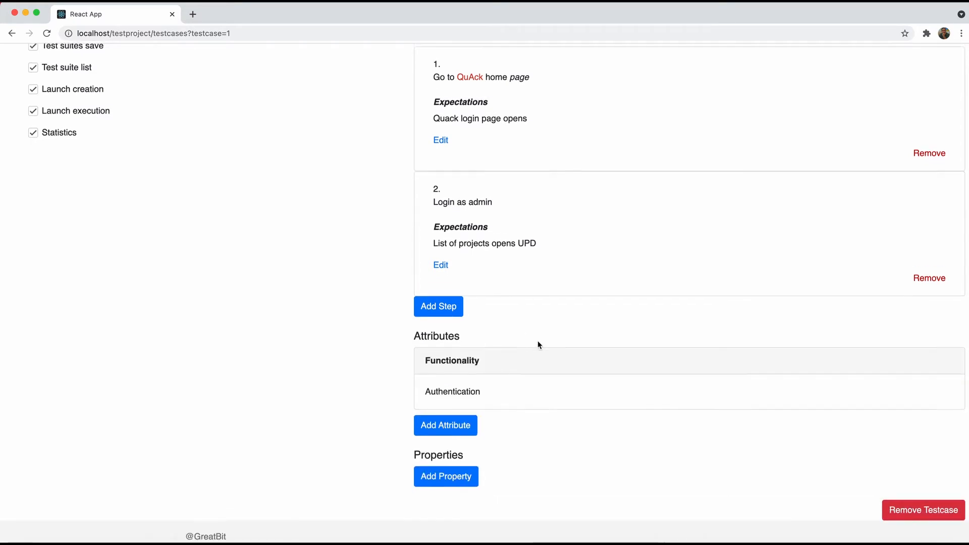
Add the Priority attribute with value High to Validate login
left_click(444, 420)
left_click(460, 427)
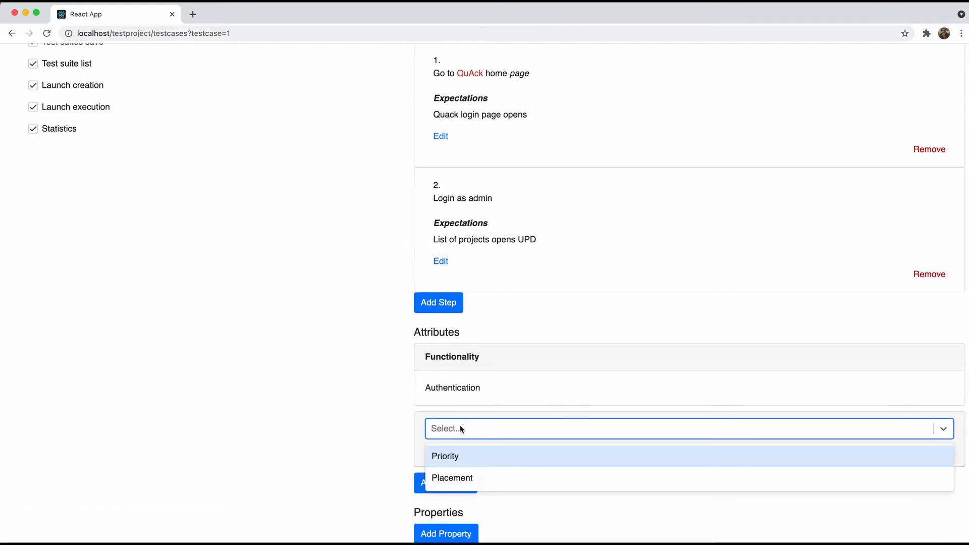
left_click(458, 457)
left_click(468, 459)
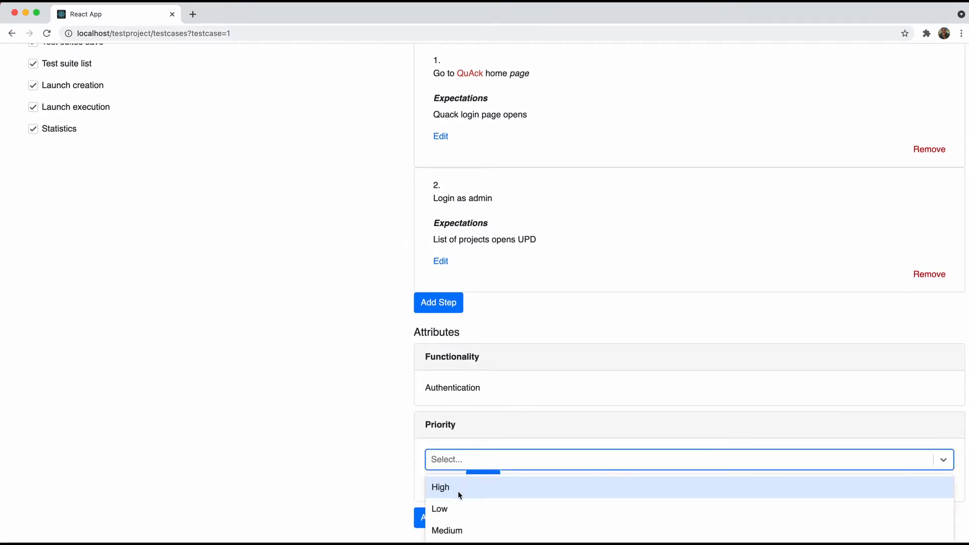
left_click(458, 490)
left_click(481, 478)
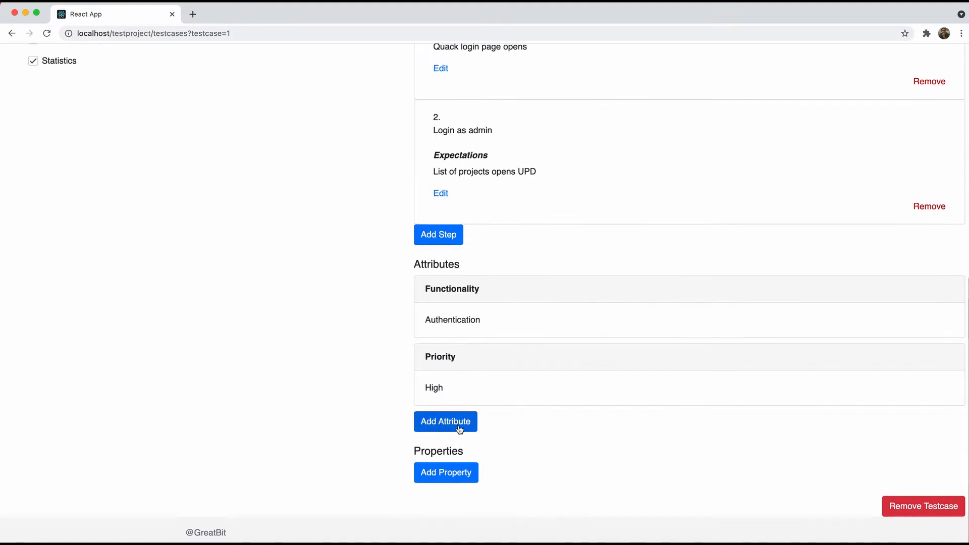
Add the Placement attribute with value Body to Validate login
left_click(459, 427)
left_click(461, 432)
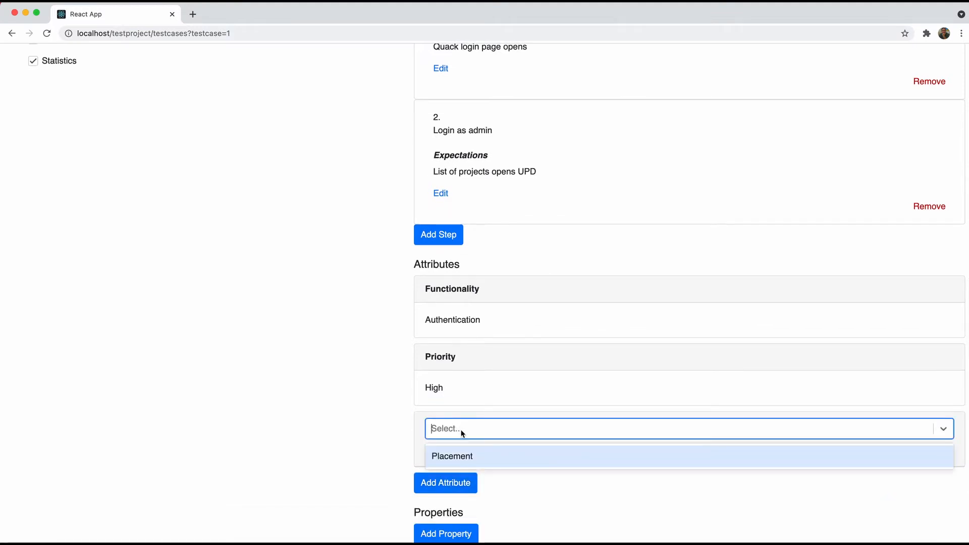
left_click(456, 456)
left_click(471, 467)
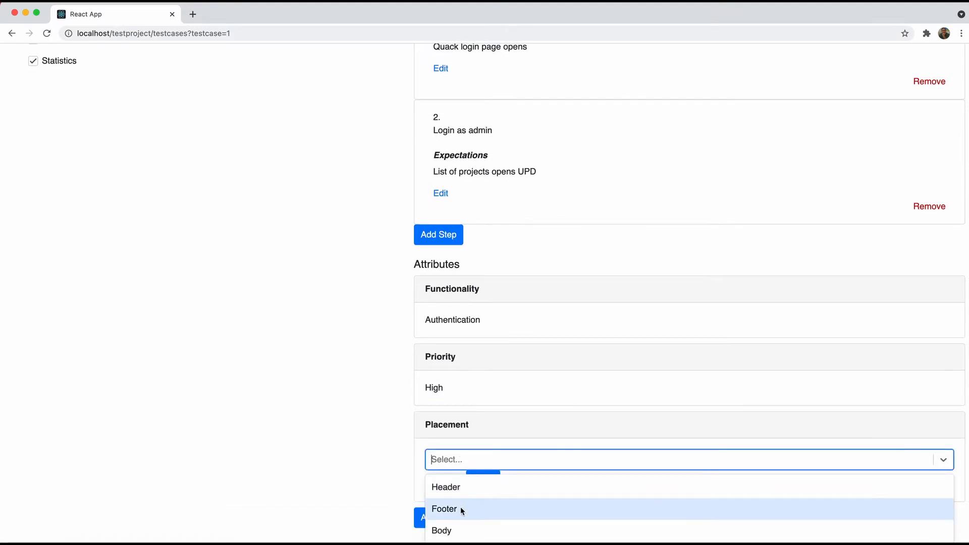
scroll(461, 507, "down", 1)
left_click(458, 505)
left_click(481, 464)
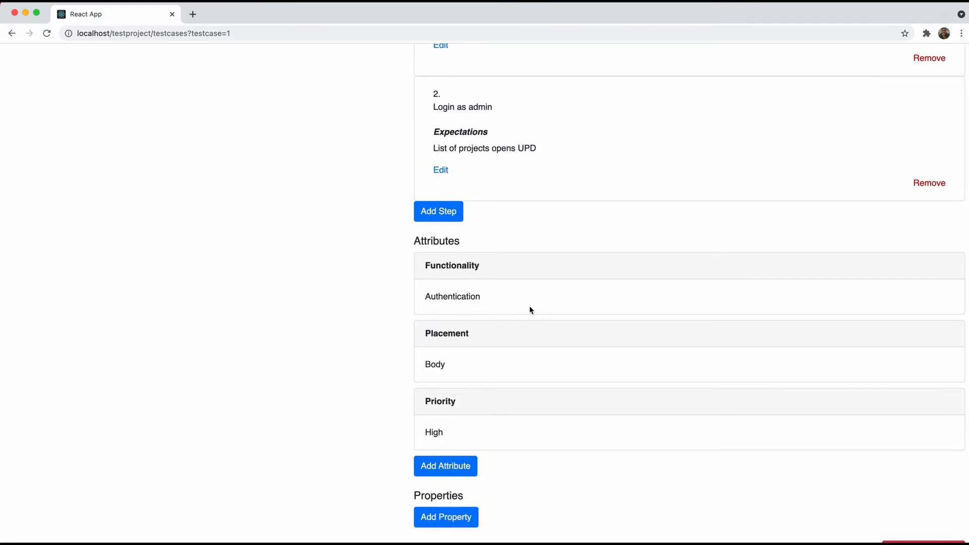
scroll(529, 306, "up", 3)
scroll(529, 306, "up", 5)
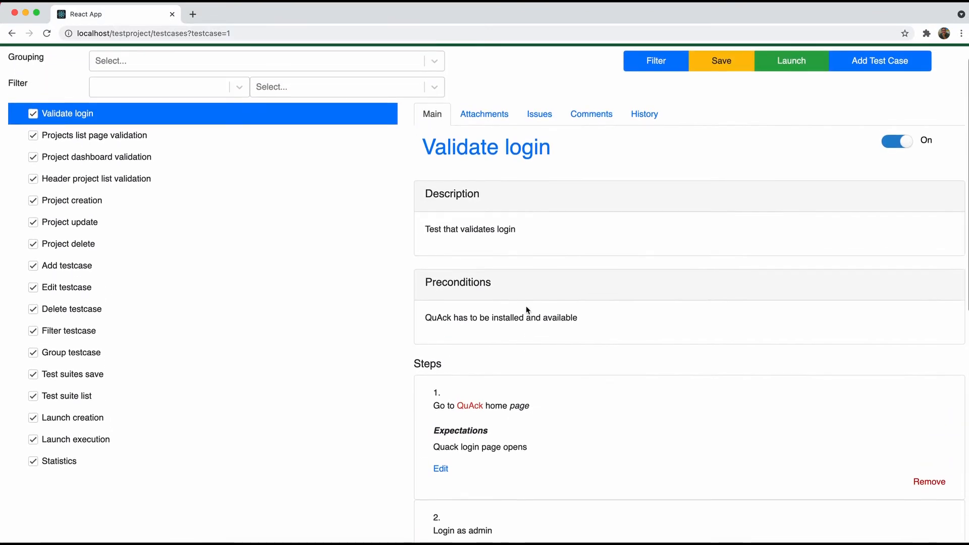
Open Projects list page validation and give it Functionality Projects
left_click(124, 136)
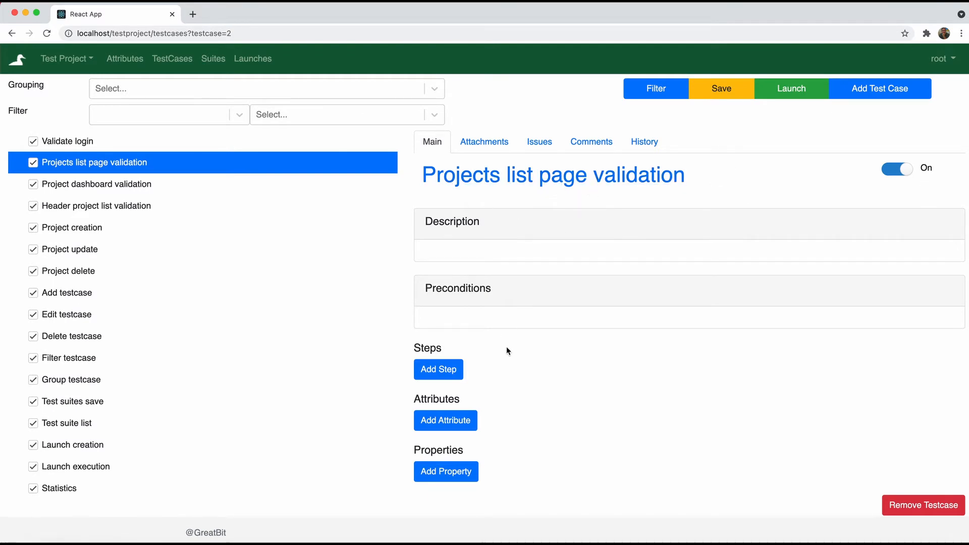
left_click(461, 422)
scroll(461, 419, "down", 3)
left_click(480, 367)
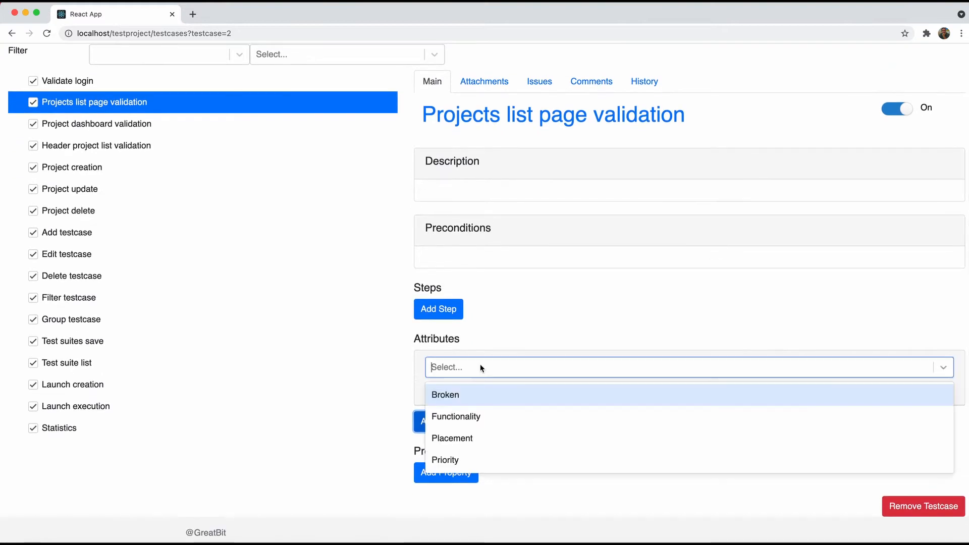
left_click(474, 417)
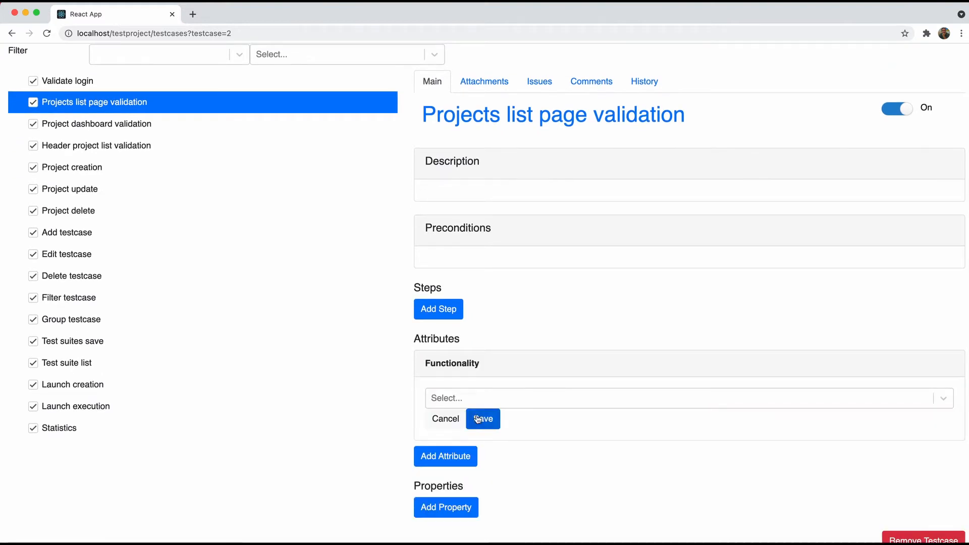
left_click(473, 396)
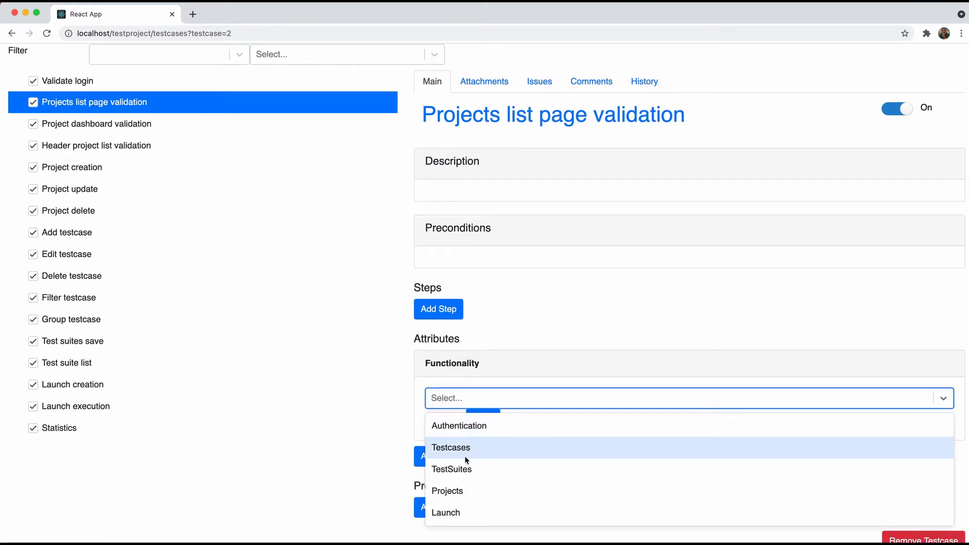
left_click(461, 491)
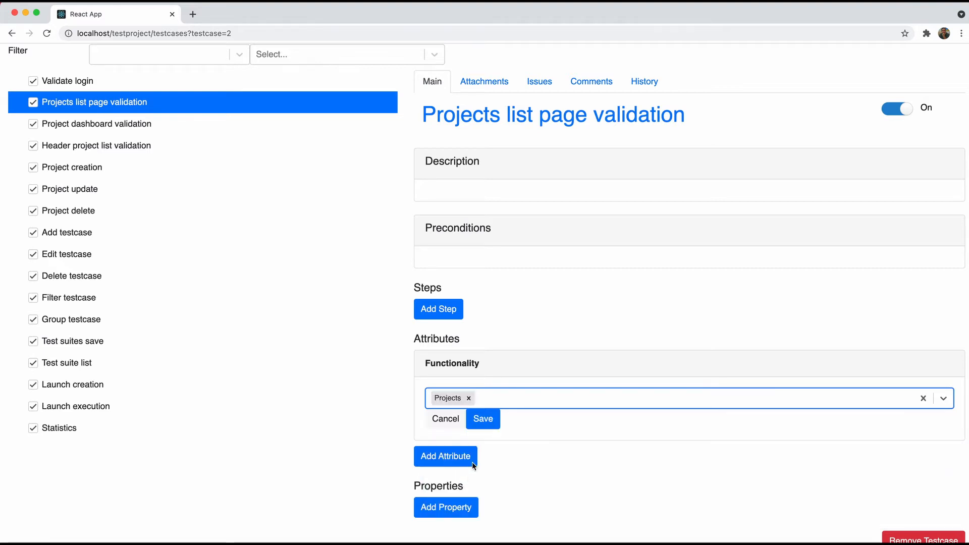
left_click(482, 419)
Add the Priority attribute with value Medium to this test case
left_click(466, 433)
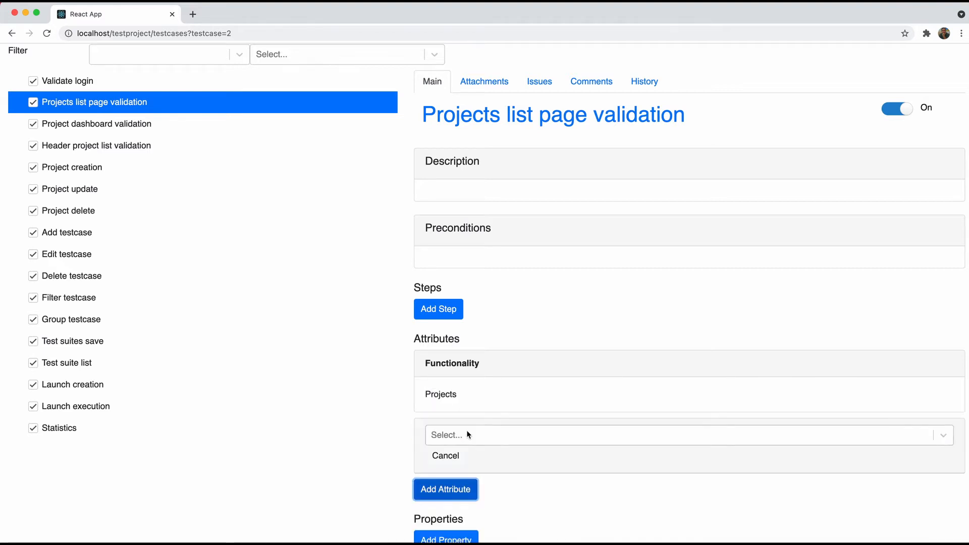
left_click(477, 440)
left_click(473, 462)
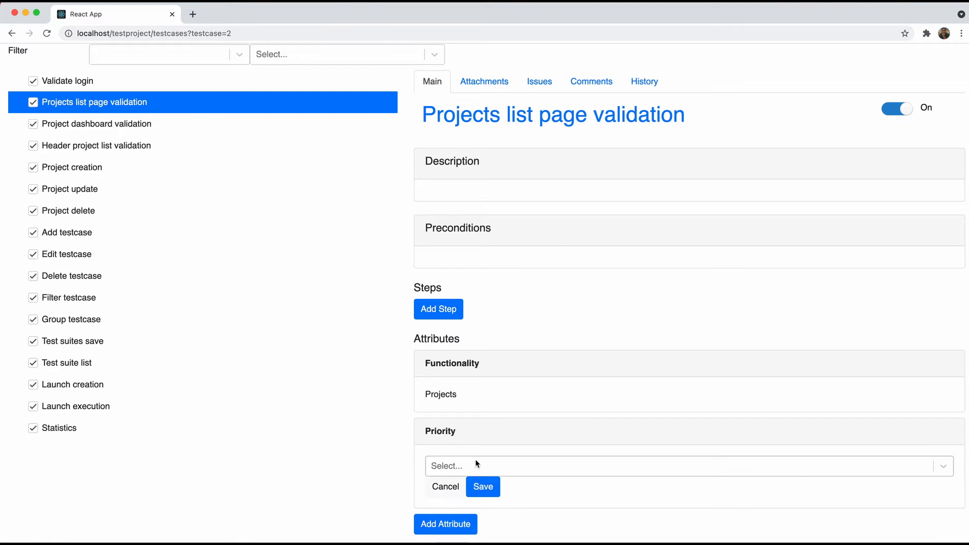
left_click(474, 464)
left_click(457, 536)
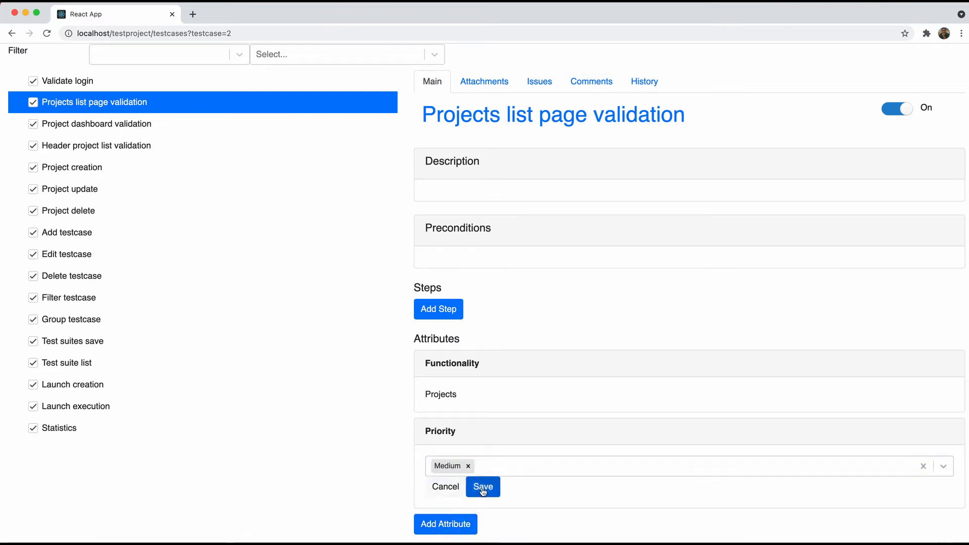
left_click(482, 484)
Add the Placement attribute with value Body to this test case
left_click(447, 431)
left_click(453, 427)
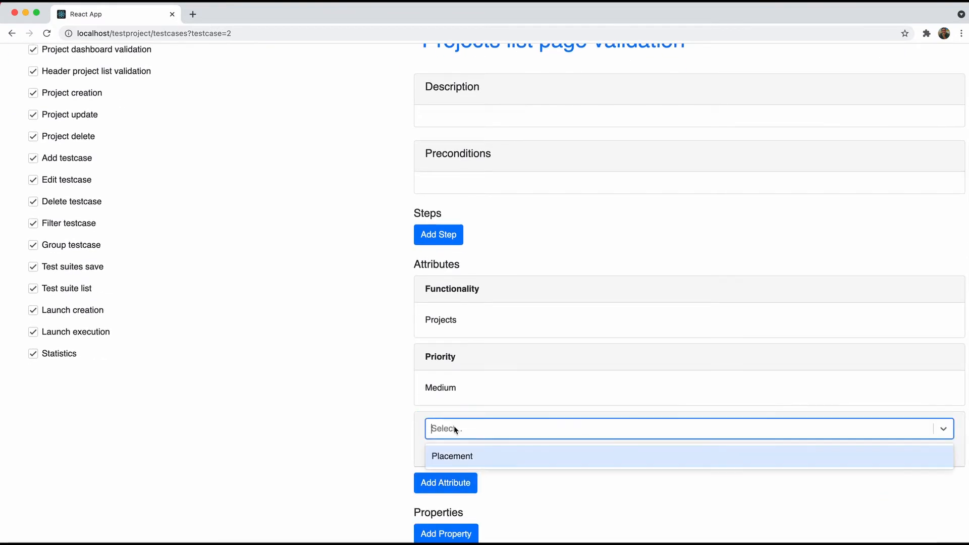
left_click(455, 456)
left_click(460, 459)
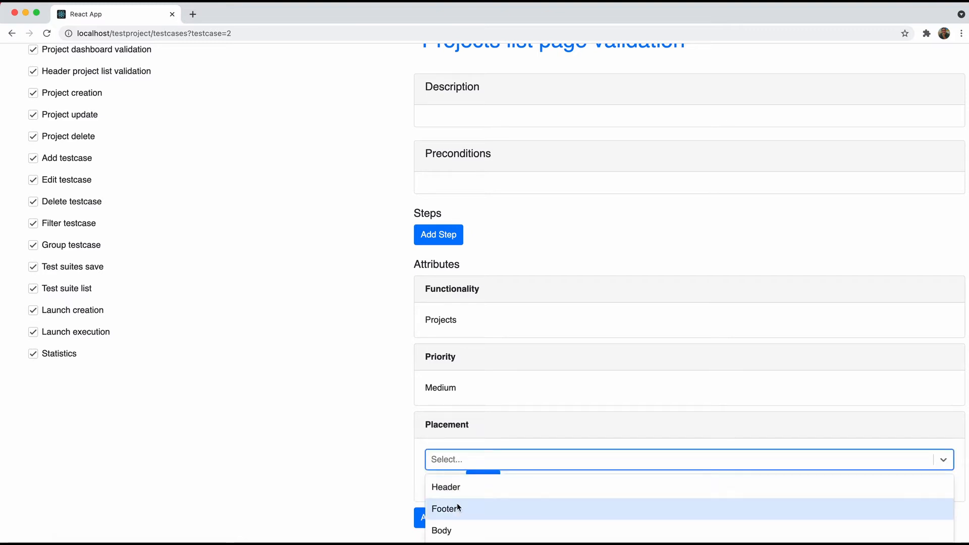
left_click(452, 529)
left_click(483, 477)
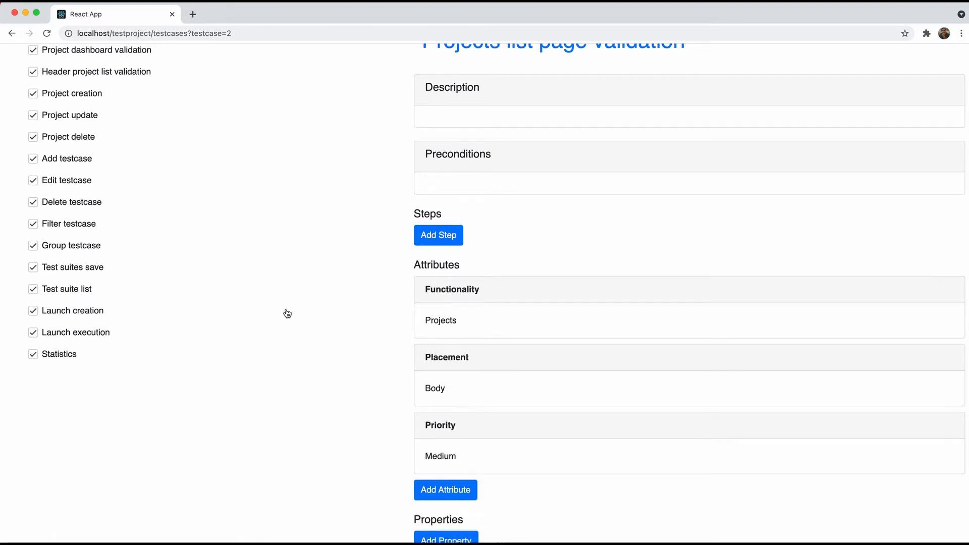
scroll(115, 187, "up", 3)
Open Project dashboard validation and give it Functionality Projects
left_click(115, 186)
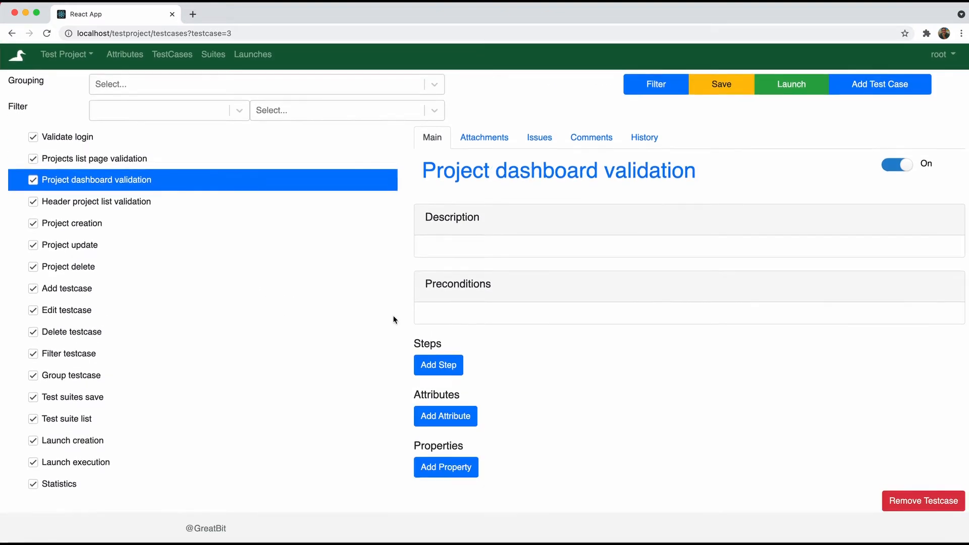
left_click(455, 421)
scroll(459, 393, "down", 2)
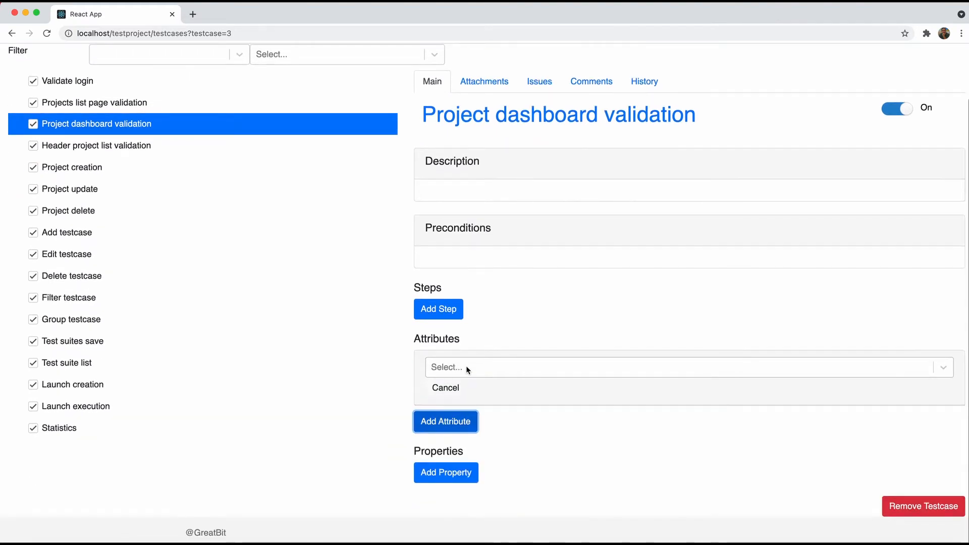
left_click(465, 367)
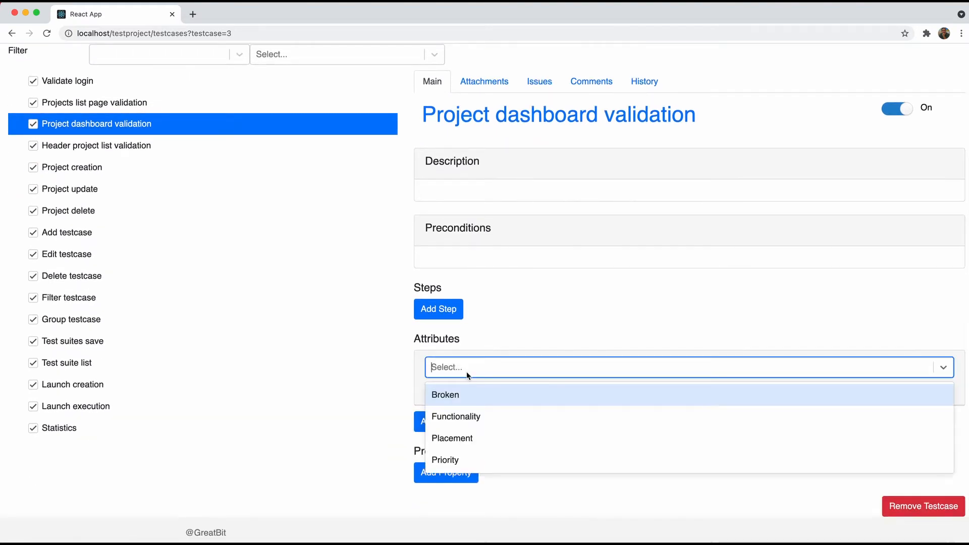
left_click(467, 416)
left_click(469, 398)
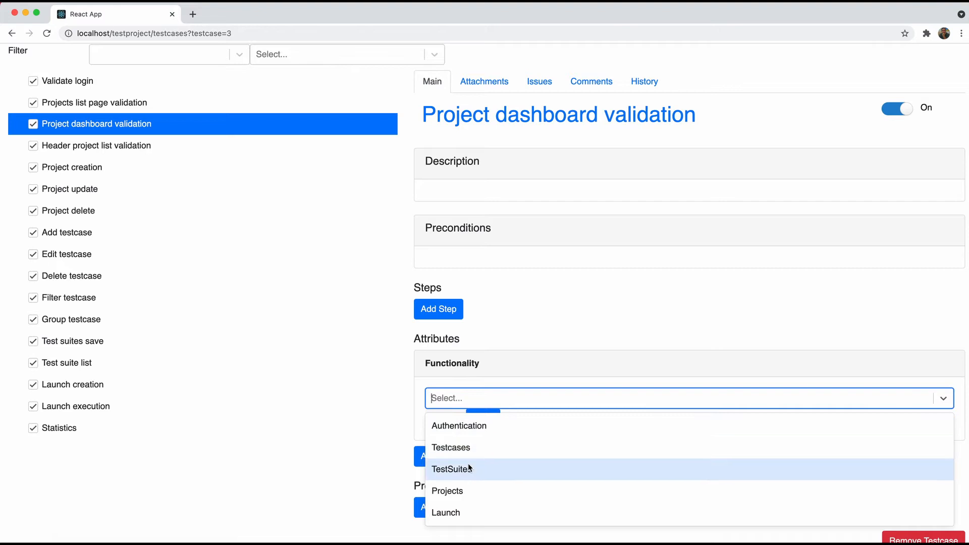
left_click(465, 488)
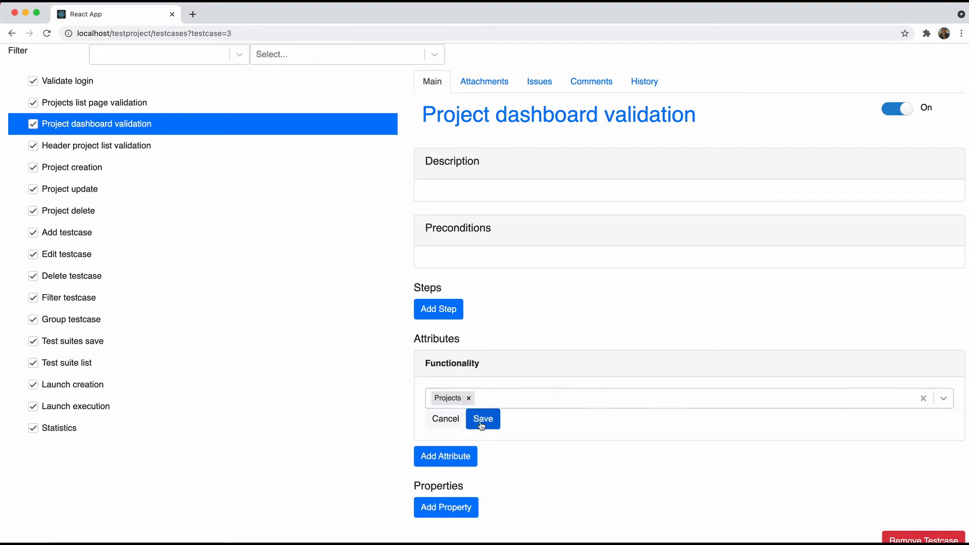
left_click(482, 418)
Add the Priority attribute with value Medium to Project dashboard validation
left_click(464, 425)
left_click(464, 426)
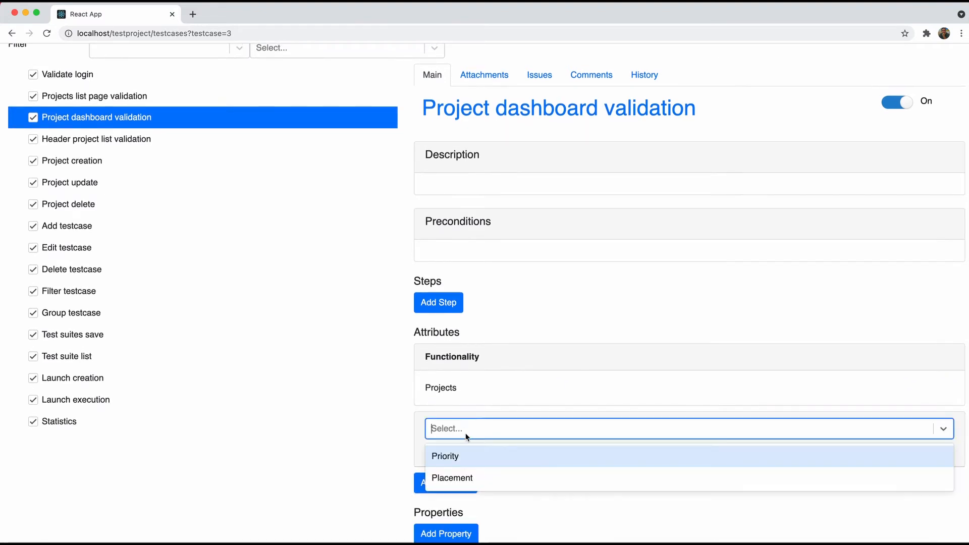
left_click(464, 457)
left_click(467, 453)
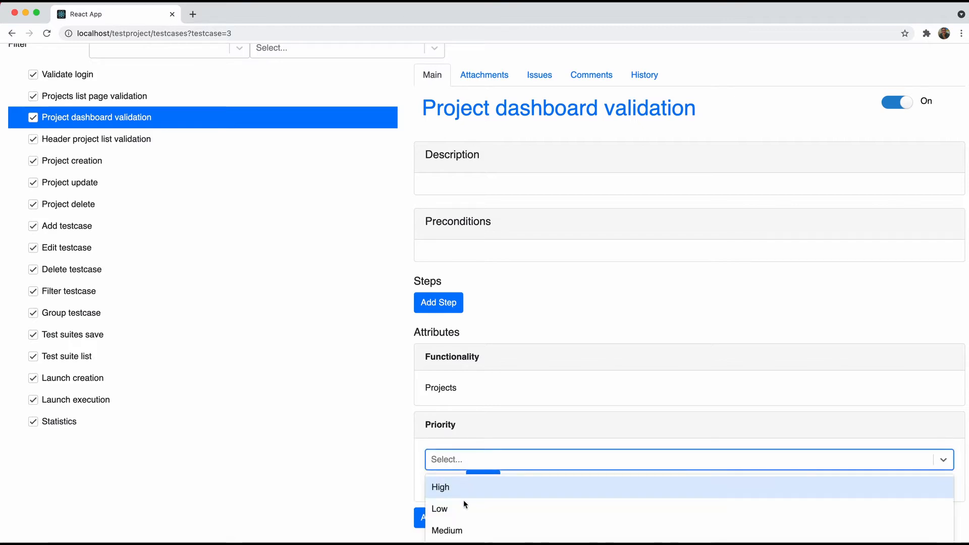
scroll(462, 507, "down", 1)
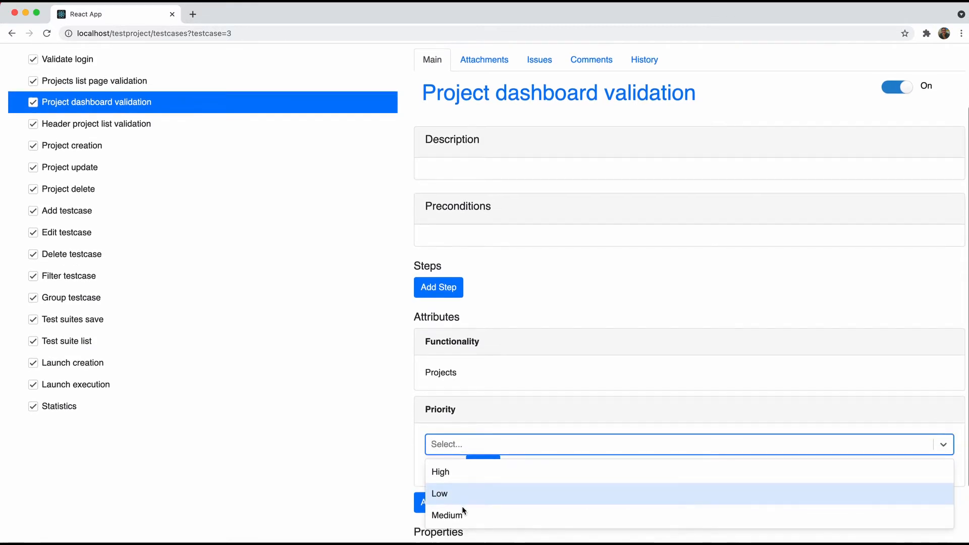
left_click(462, 513)
left_click(480, 467)
scroll(469, 459, "down", 3)
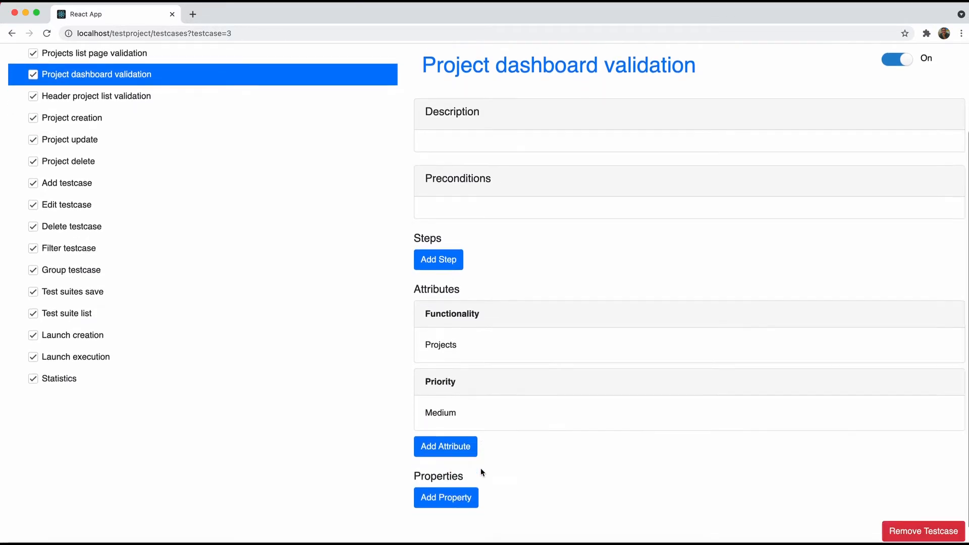
Give Project dashboard validation Placement Body, then open Header project list validation
left_click(457, 432)
left_click(455, 432)
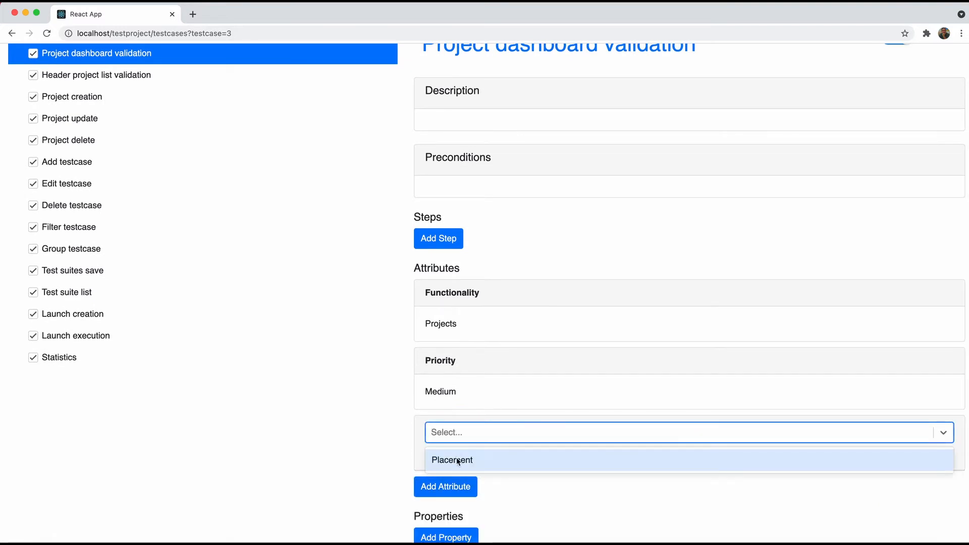
left_click(479, 454)
left_click(473, 461)
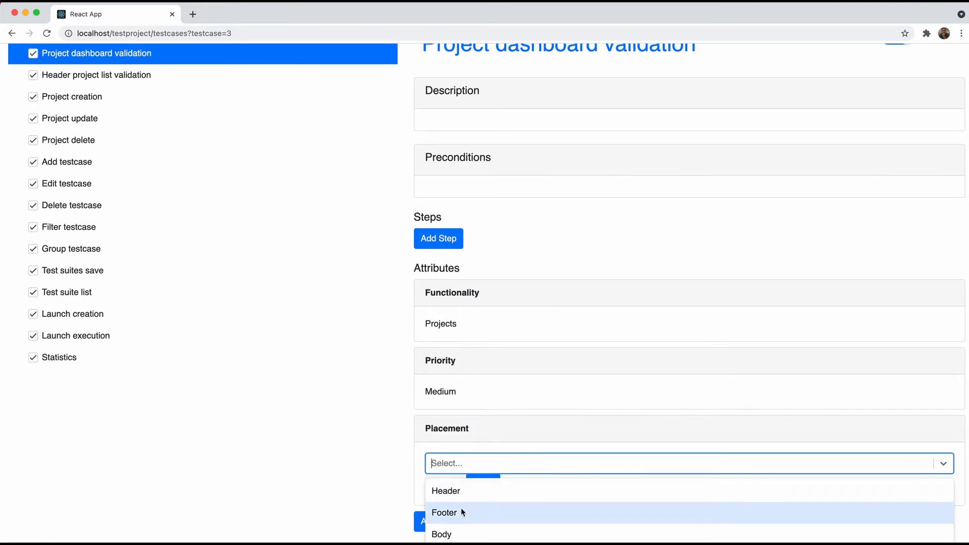
left_click(443, 533)
left_click(484, 483)
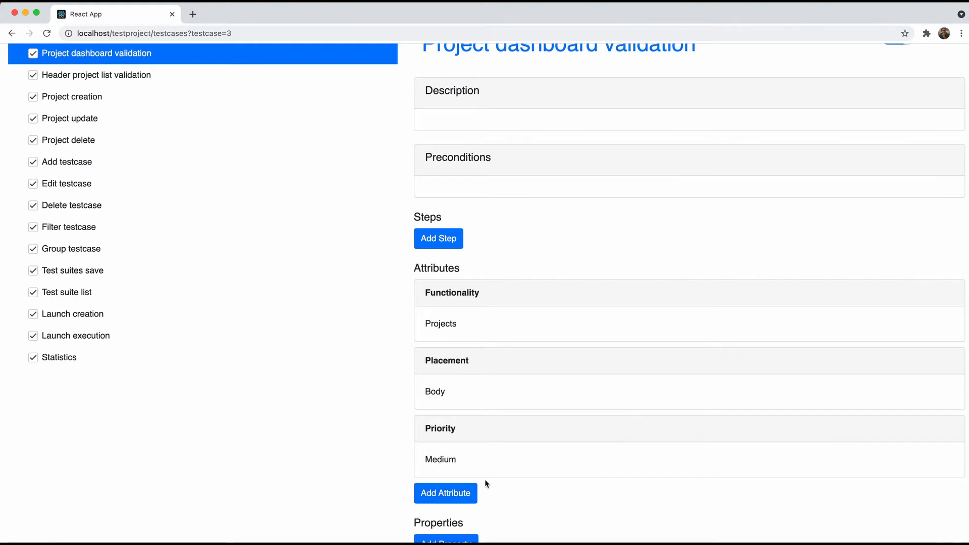
left_click(110, 76)
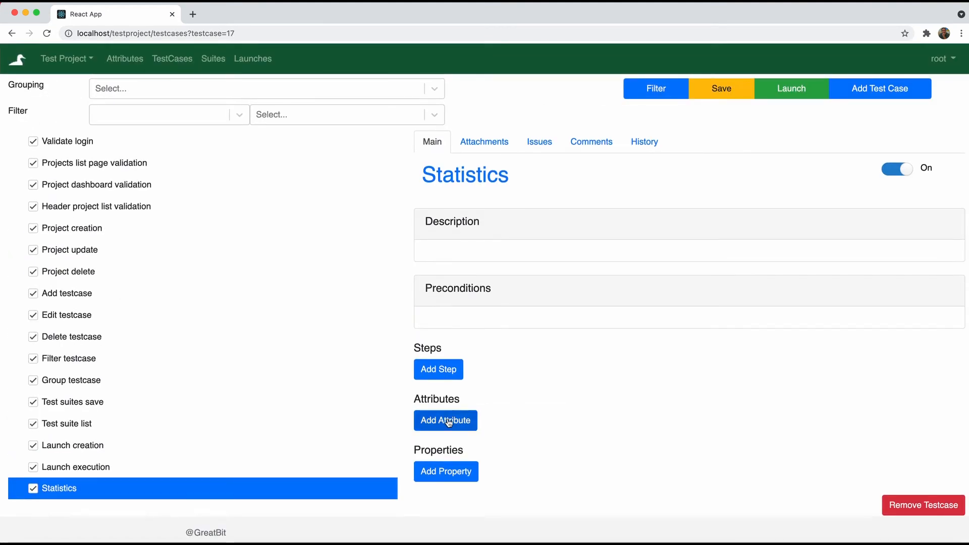
Add an empty Functionality attribute to the Statistics test case, save it, then delete it
left_click(447, 419)
left_click(462, 428)
left_click(461, 477)
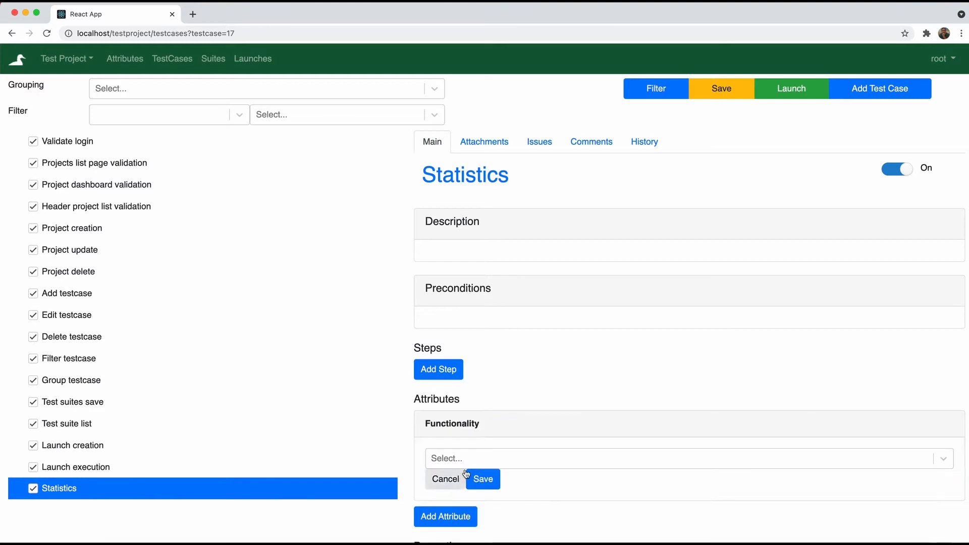
left_click(476, 458)
scroll(476, 458, "down", 3)
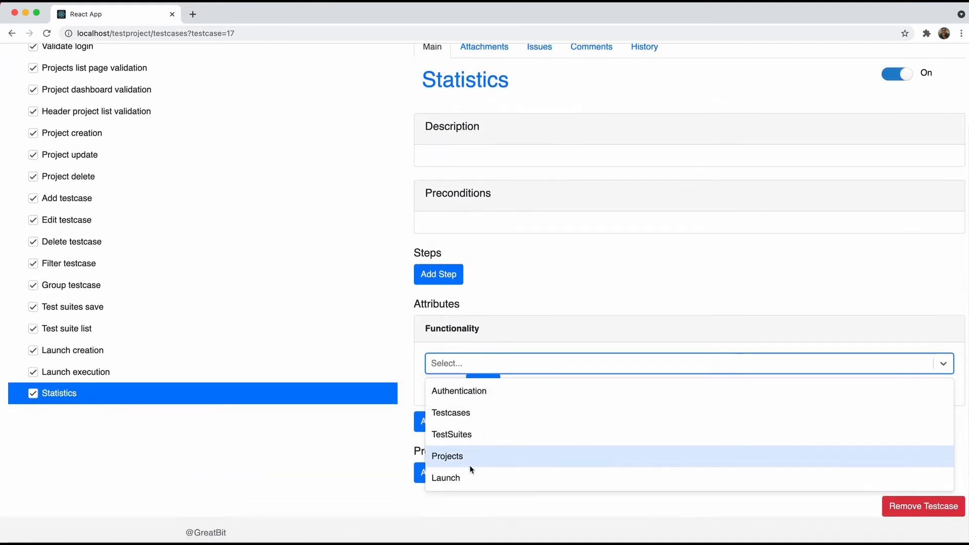
left_click(513, 317)
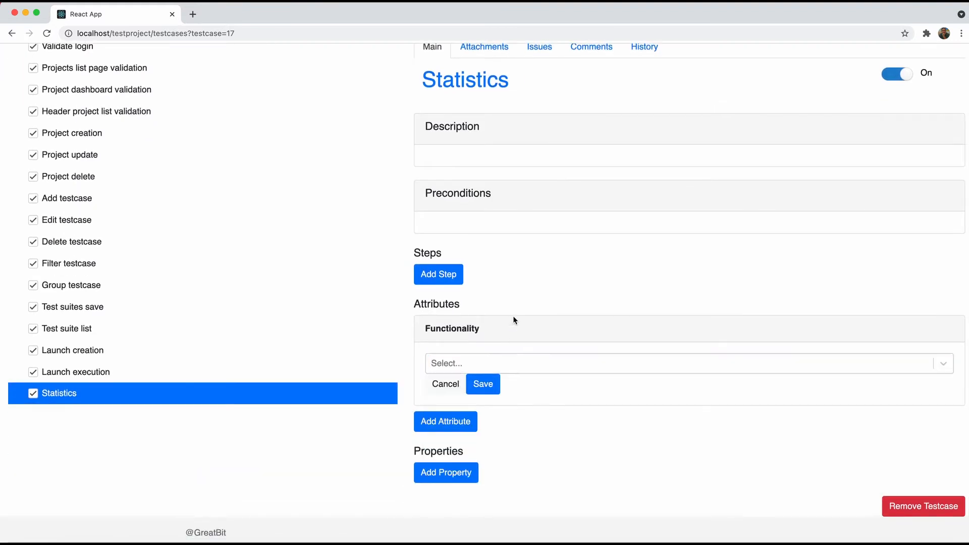
left_click(488, 394)
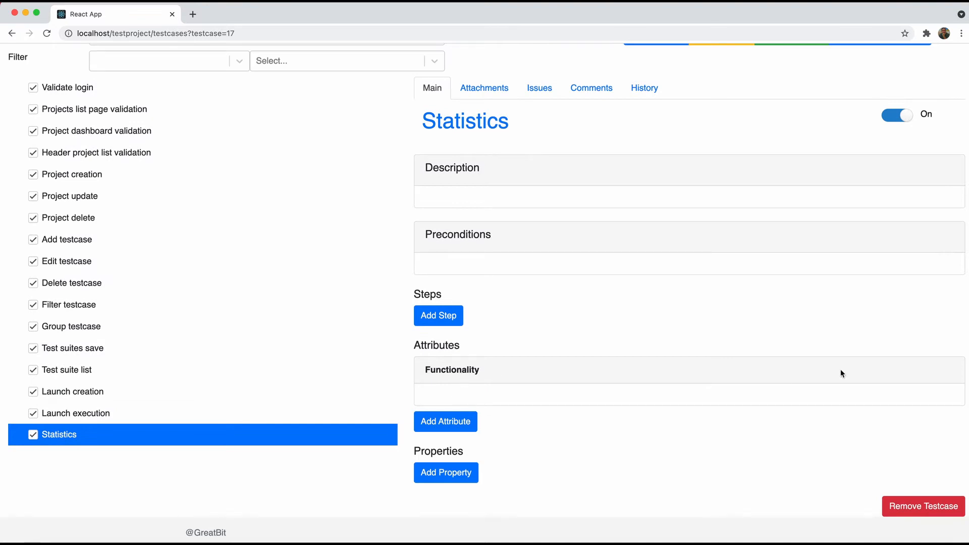
left_click(502, 370)
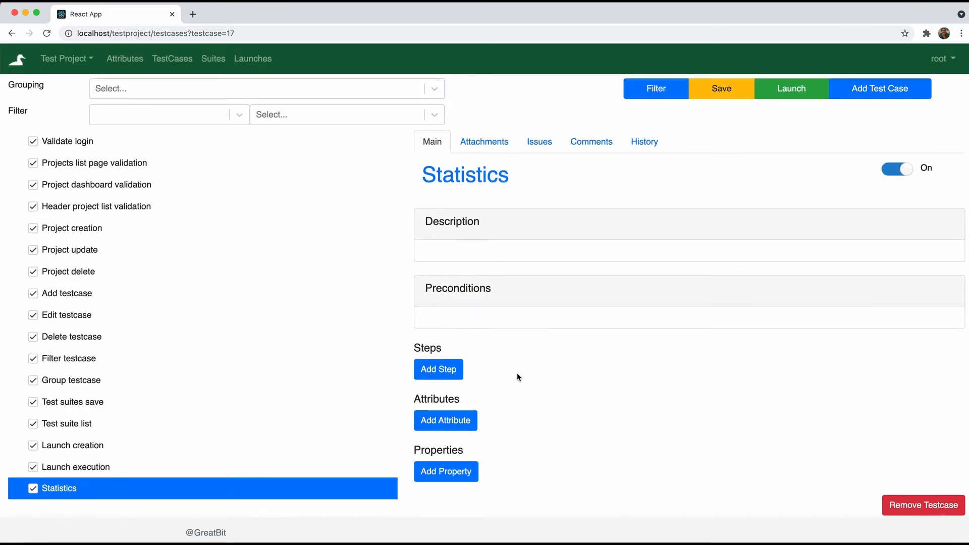
Give the Statistics test case a Priority of Low
left_click(455, 430)
scroll(493, 416, "down", 2)
left_click(477, 371)
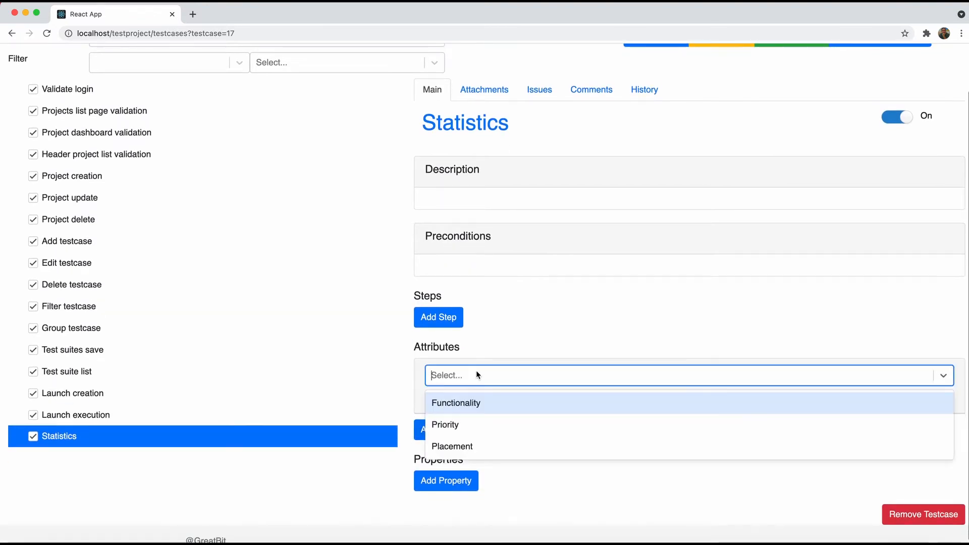
left_click(465, 425)
left_click(475, 409)
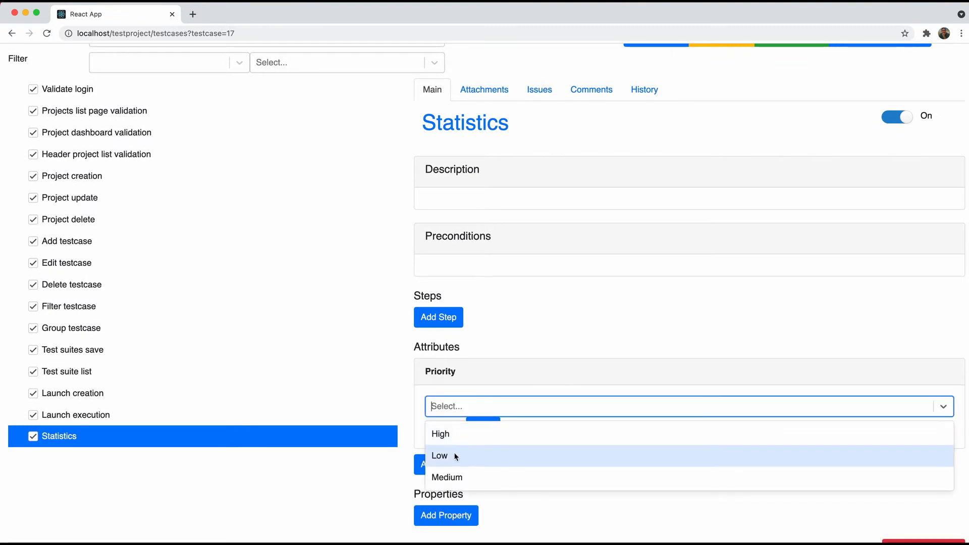
left_click(455, 456)
left_click(481, 427)
Add a Placement attribute with the value Body to the Statistics test case
left_click(452, 435)
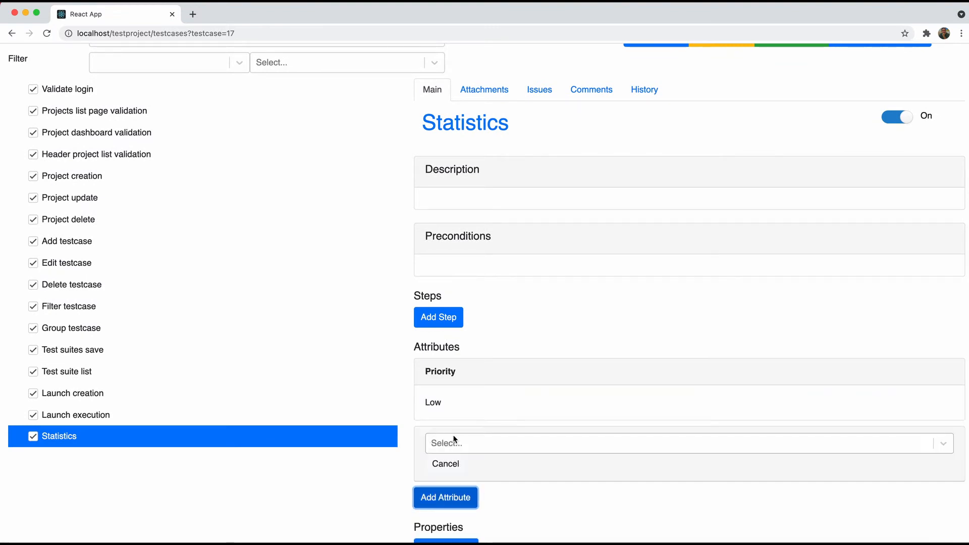
left_click(455, 439)
left_click(454, 493)
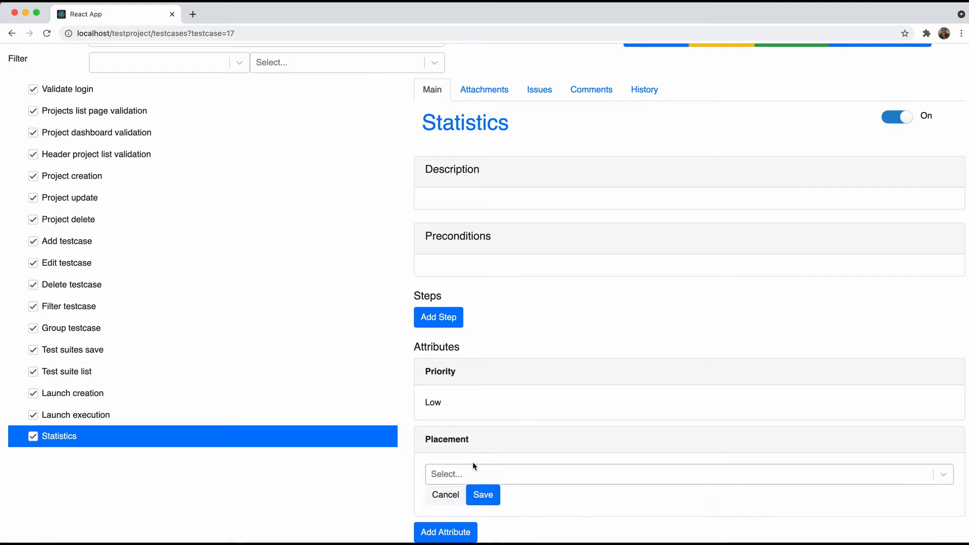
left_click(466, 473)
scroll(454, 523, "down", 1)
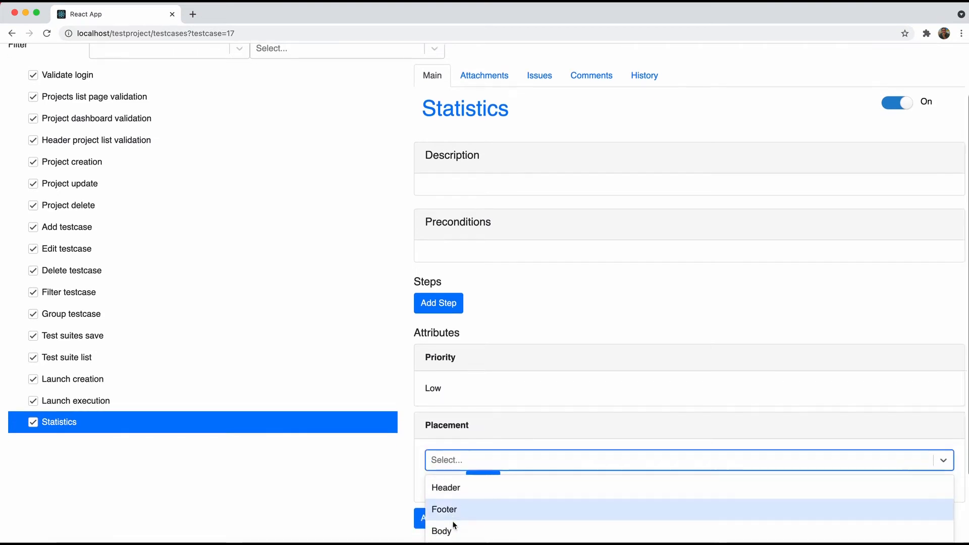
left_click(448, 529)
left_click(479, 477)
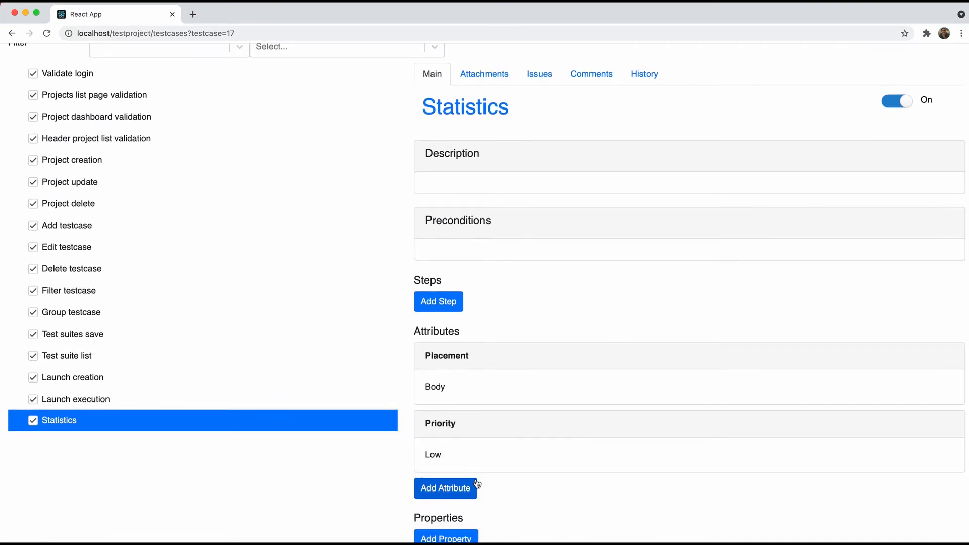
Open the Validate login test case
scroll(477, 484, "down", 3)
scroll(477, 485, "up", 5)
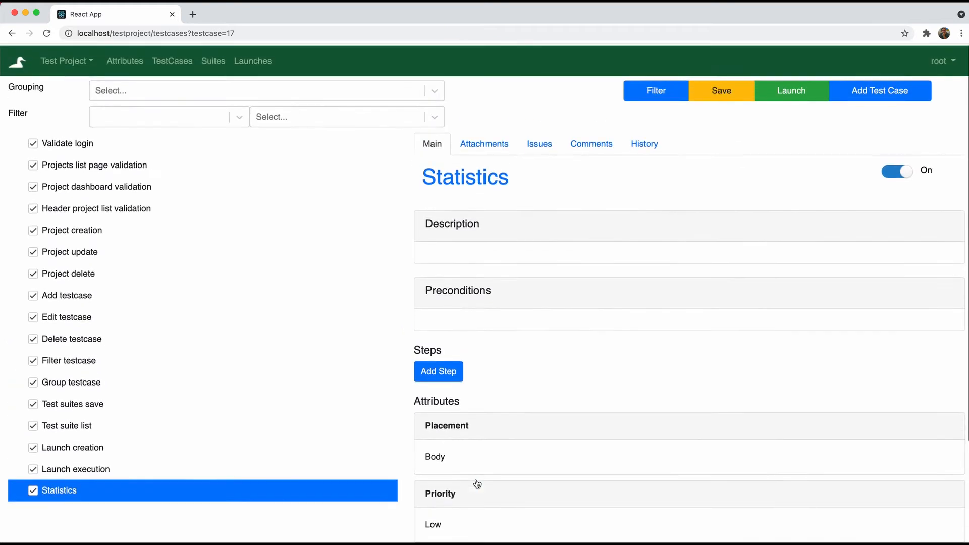
left_click(62, 144)
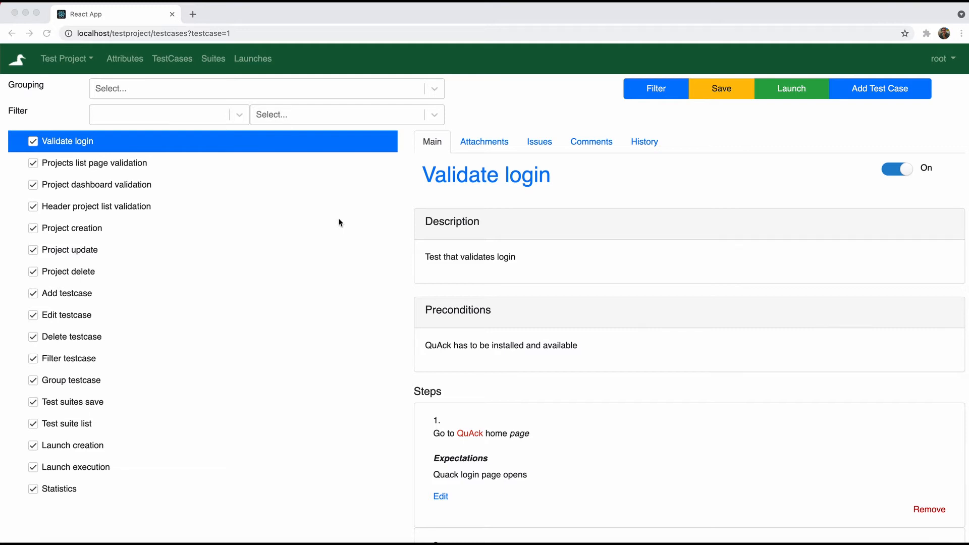
Group the test case list by Functionality and apply the grouping
left_click(390, 93)
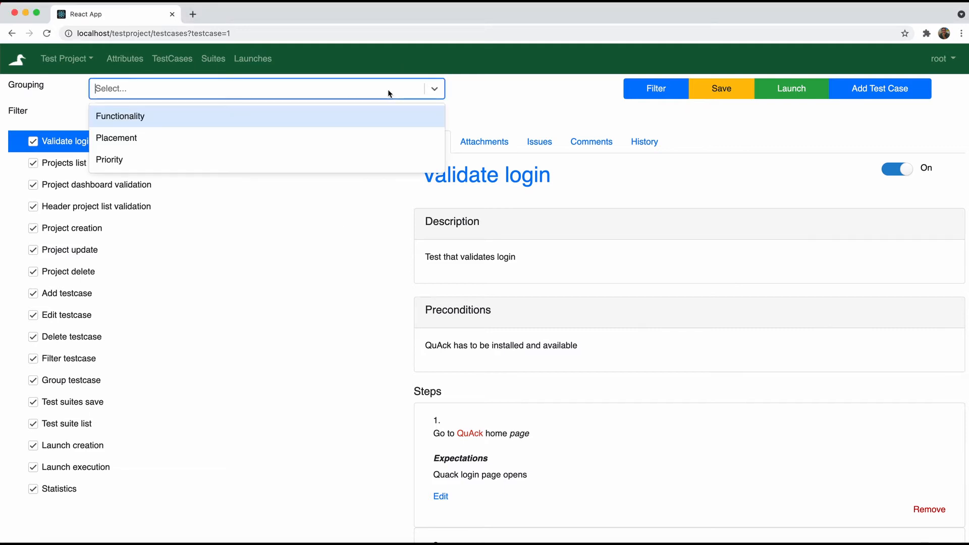
left_click(366, 118)
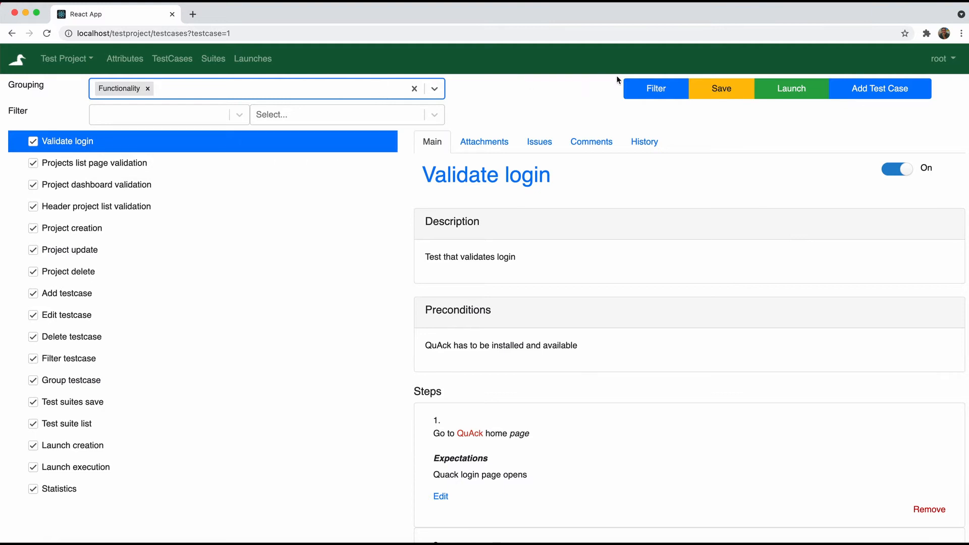
left_click(646, 91)
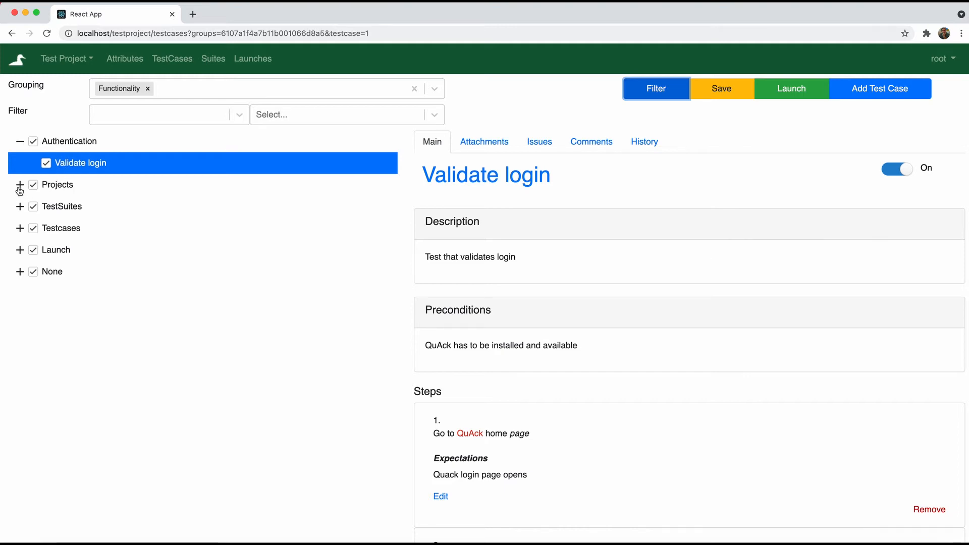
Browse the Add, Edit, Delete, Filter and Group testcase cases, then collapse Testcases and Authentication
left_click(19, 229)
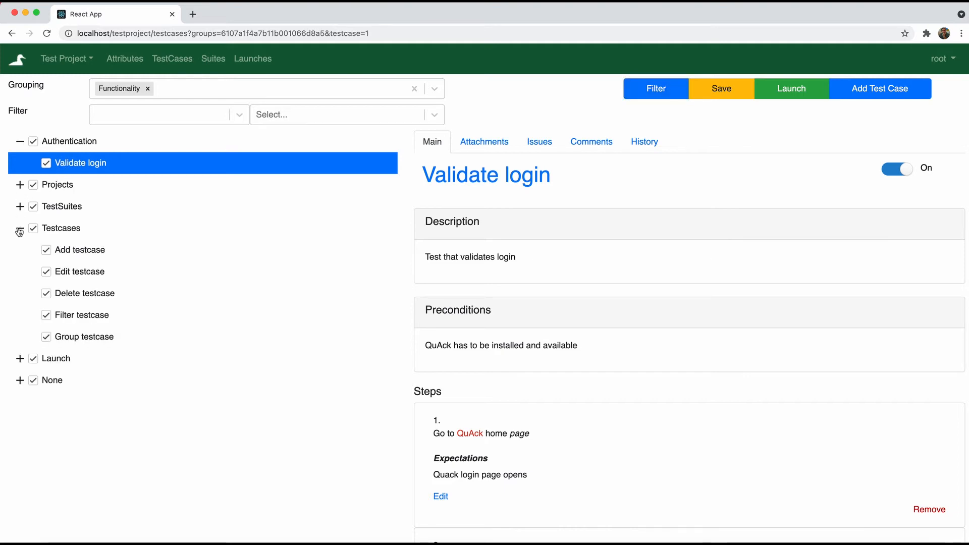
left_click(73, 249)
left_click(83, 272)
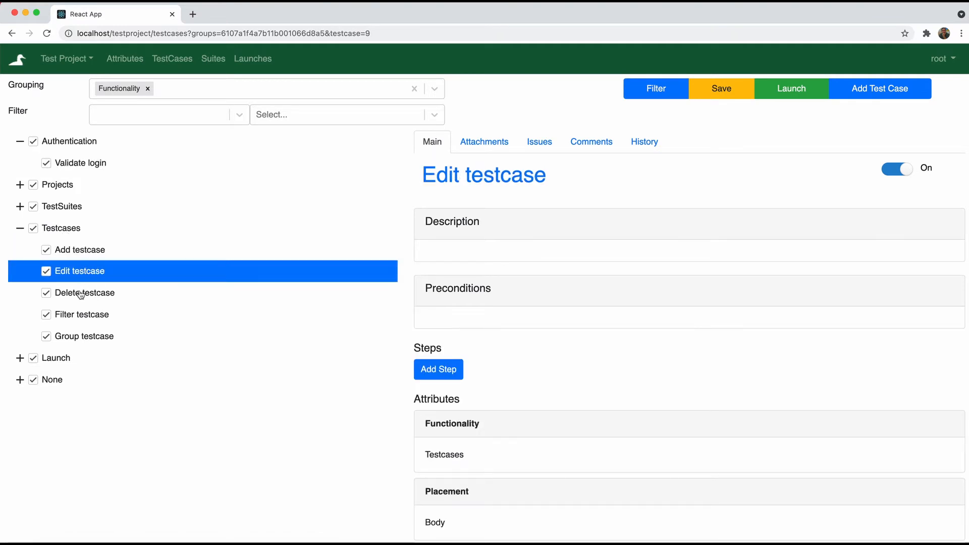
left_click(81, 295)
left_click(85, 319)
left_click(83, 345)
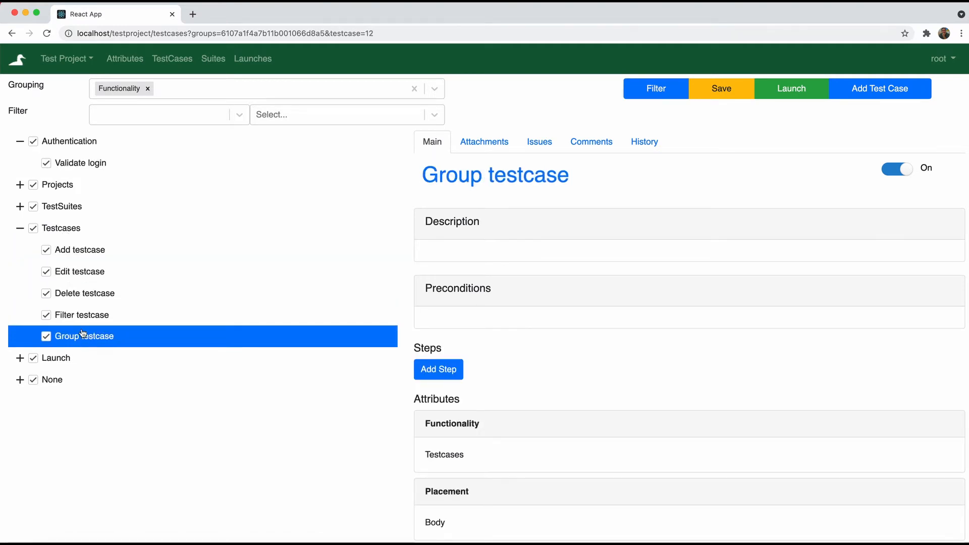
left_click(65, 255)
left_click(20, 230)
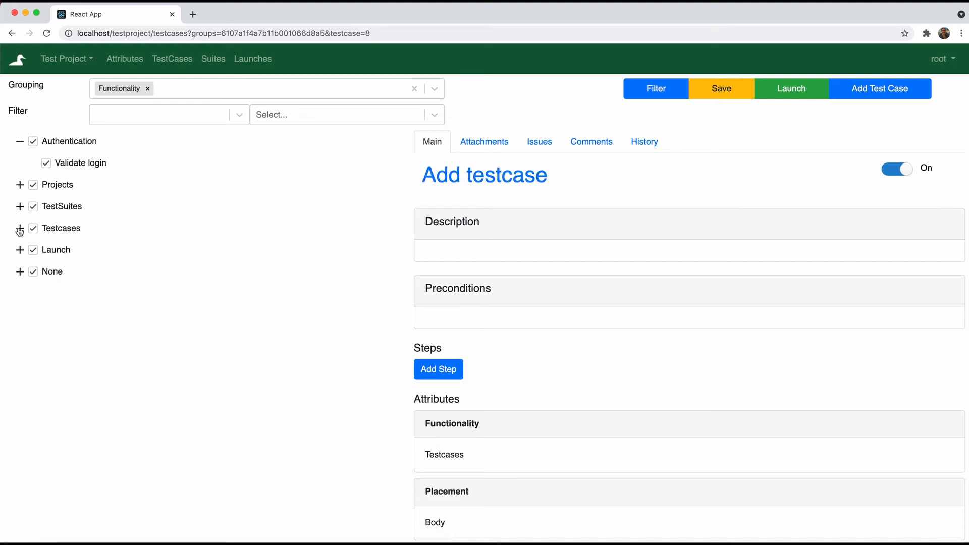
left_click(20, 142)
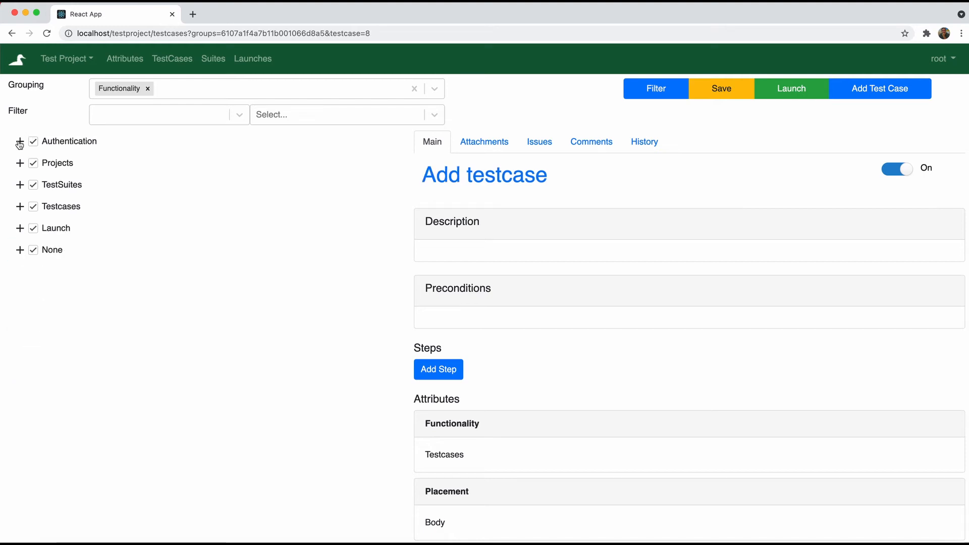
Add Priority as the second grouping level after Functionality
left_click(187, 90)
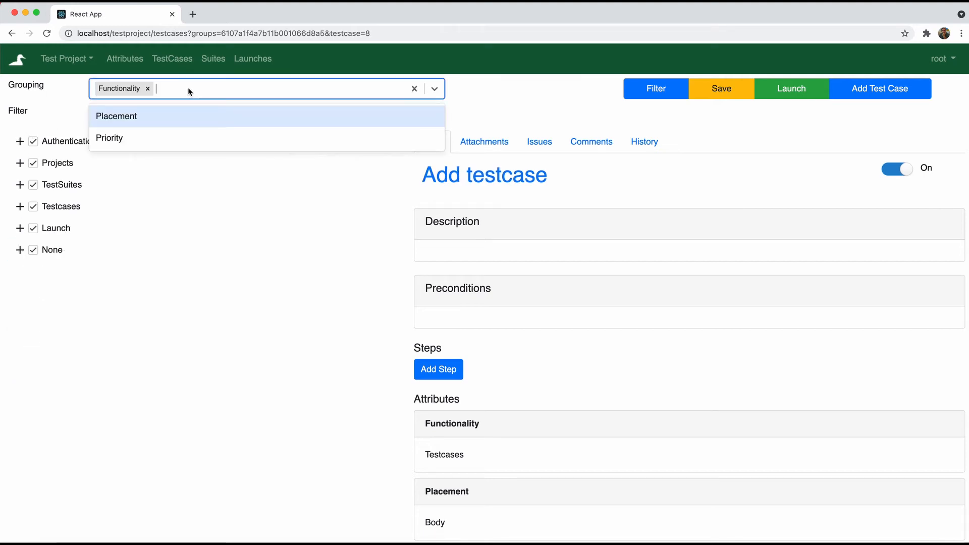
left_click(156, 140)
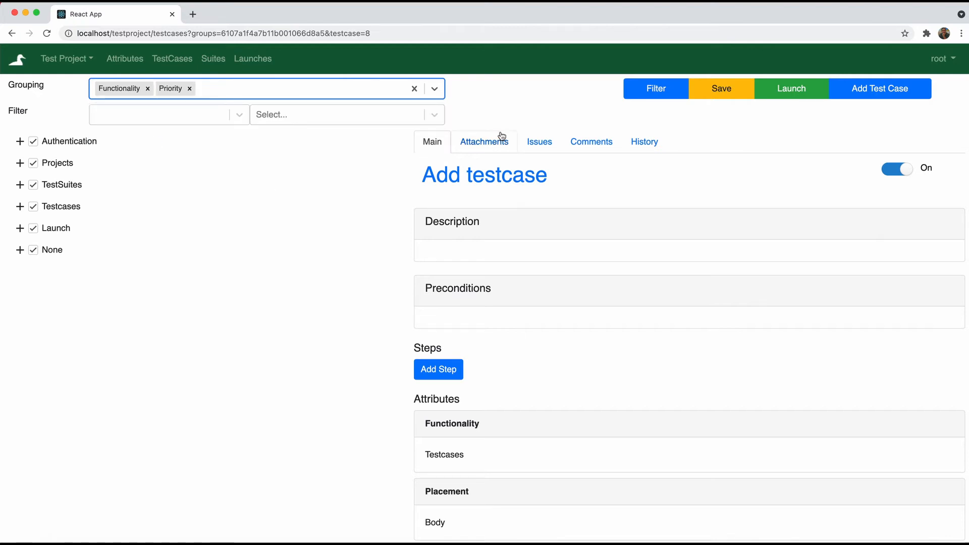
left_click(637, 95)
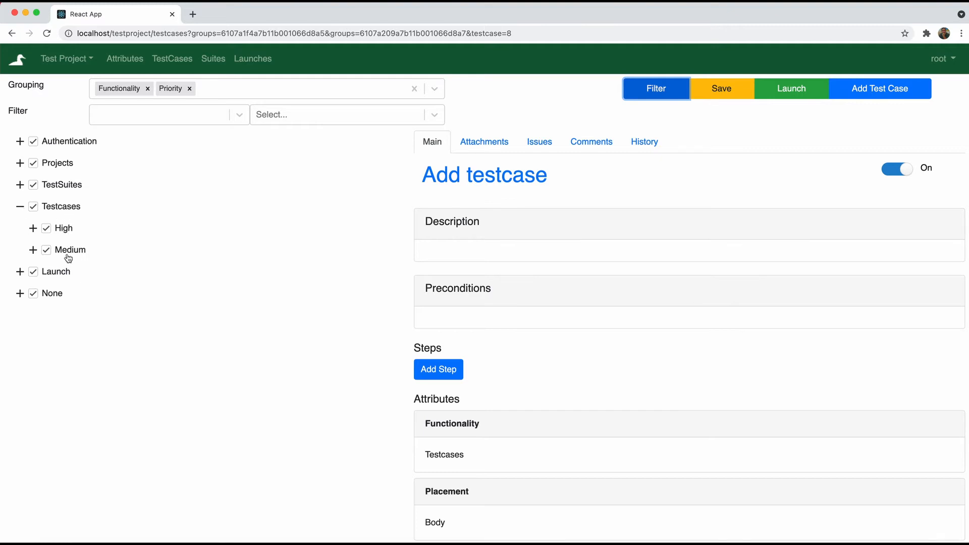
Expand High and Medium under Testcases and view Edit, Delete, Filter and Group testcase
left_click(33, 228)
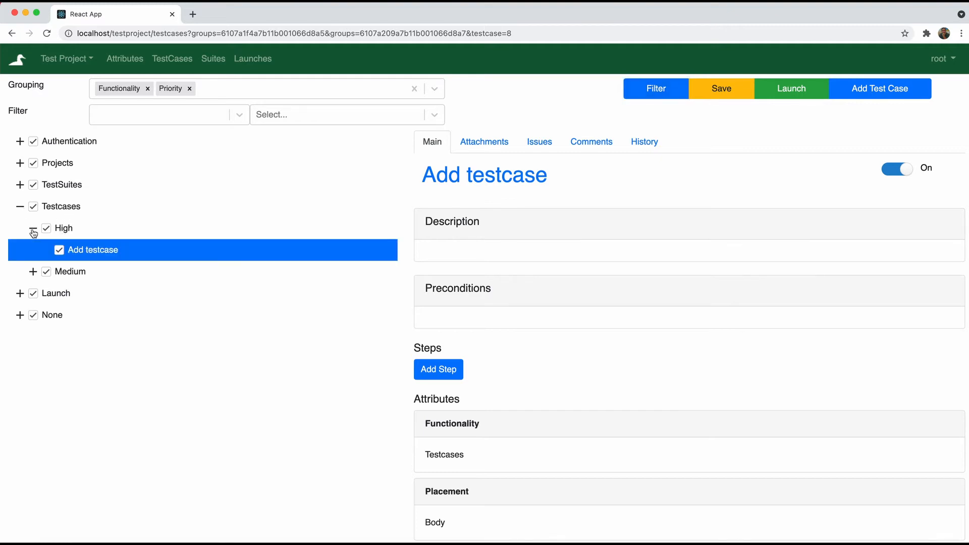
left_click(33, 271)
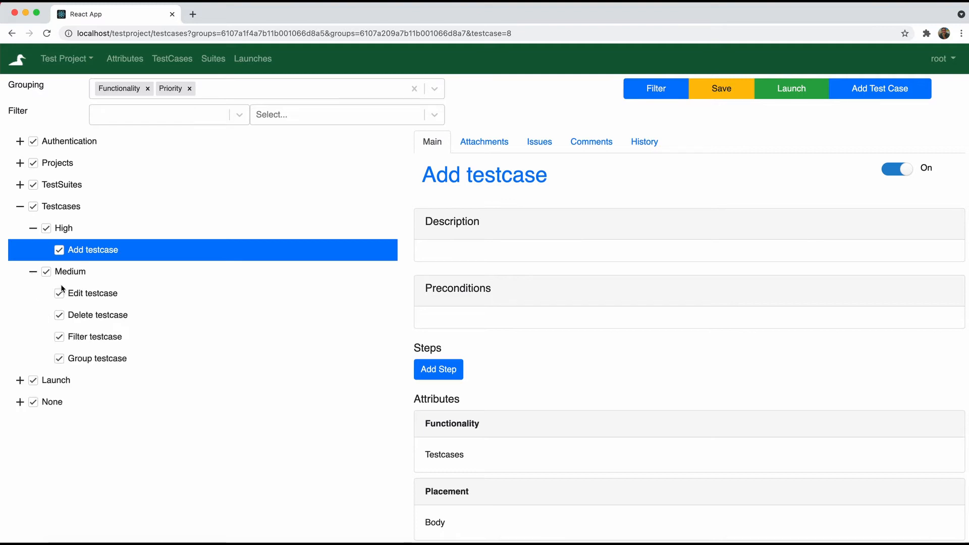
left_click(85, 297)
left_click(105, 316)
left_click(100, 337)
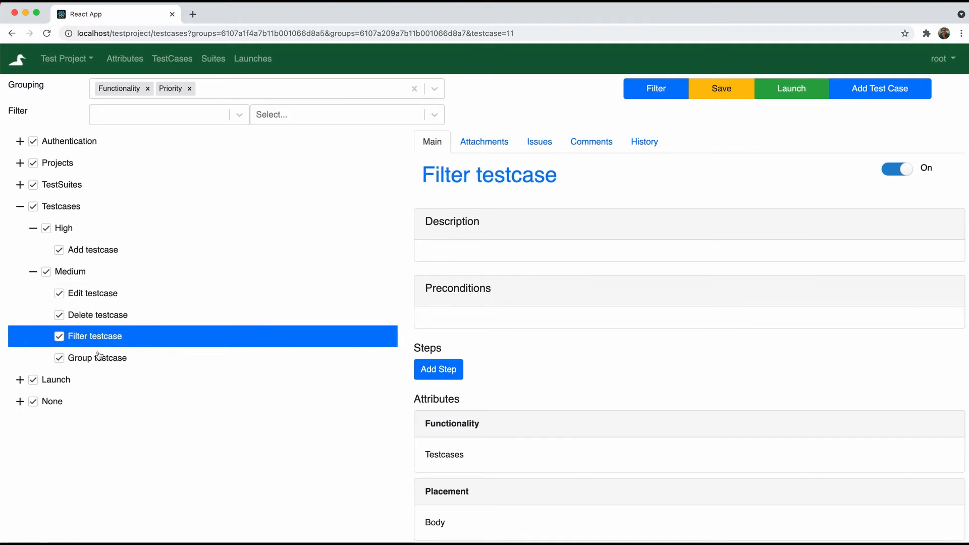
left_click(99, 357)
Collapse the Testcases tree and add Placement as the third grouping level
left_click(33, 272)
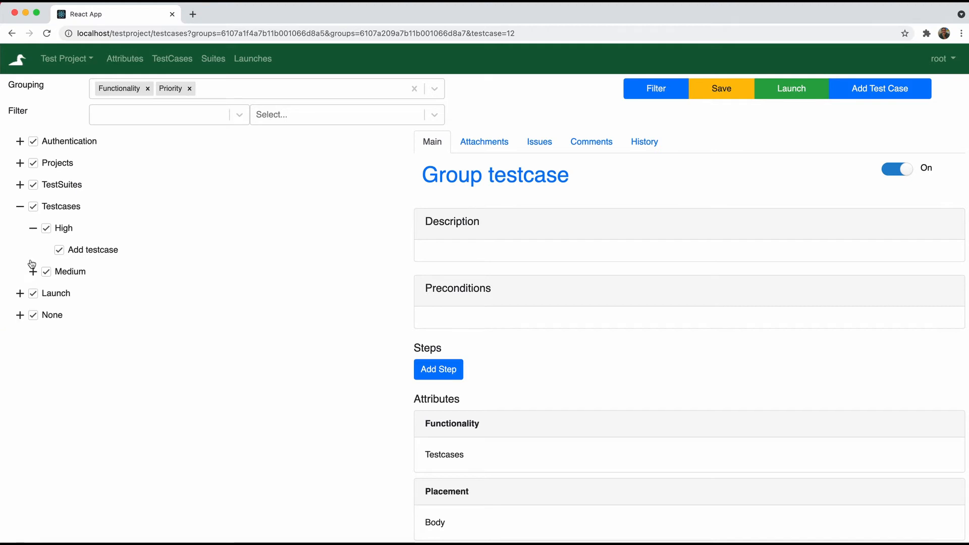
left_click(33, 228)
left_click(21, 207)
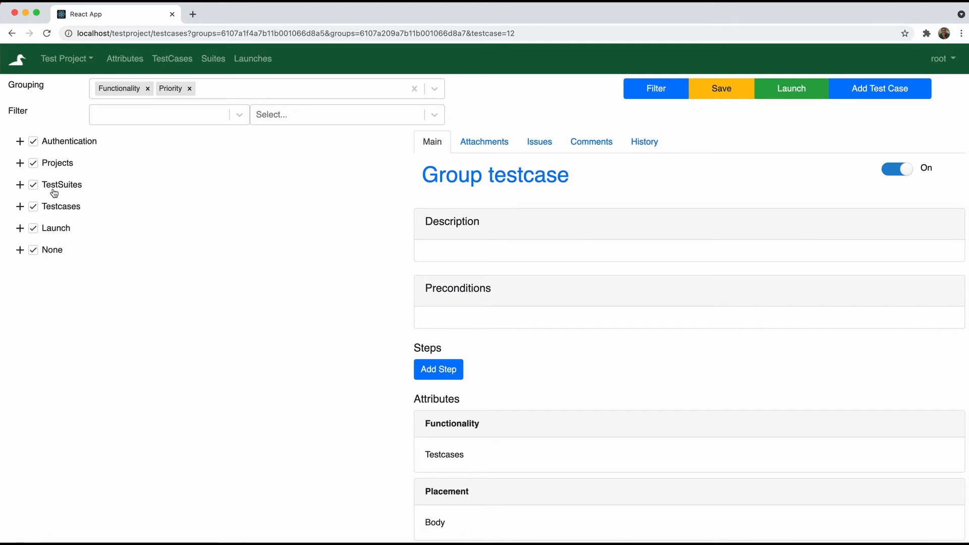
left_click(217, 92)
left_click(199, 114)
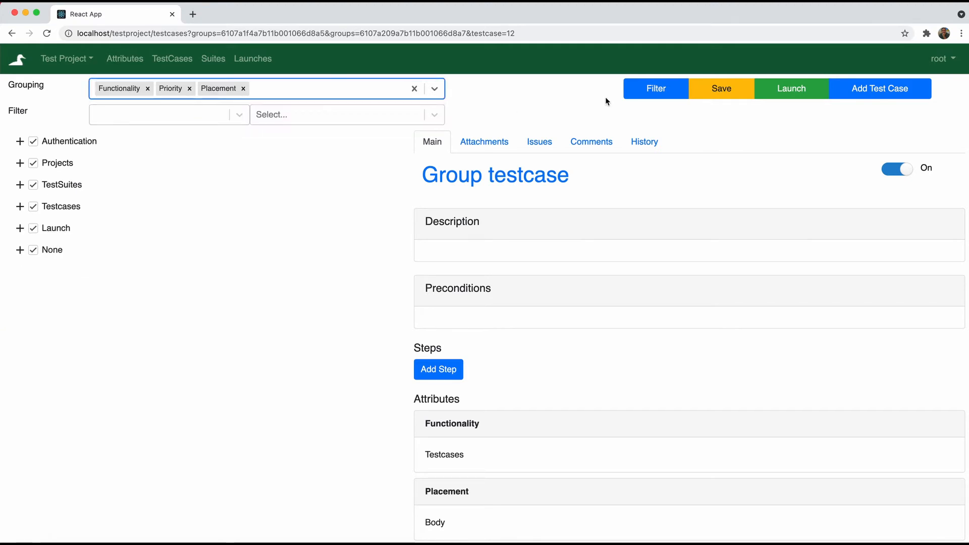
left_click(653, 91)
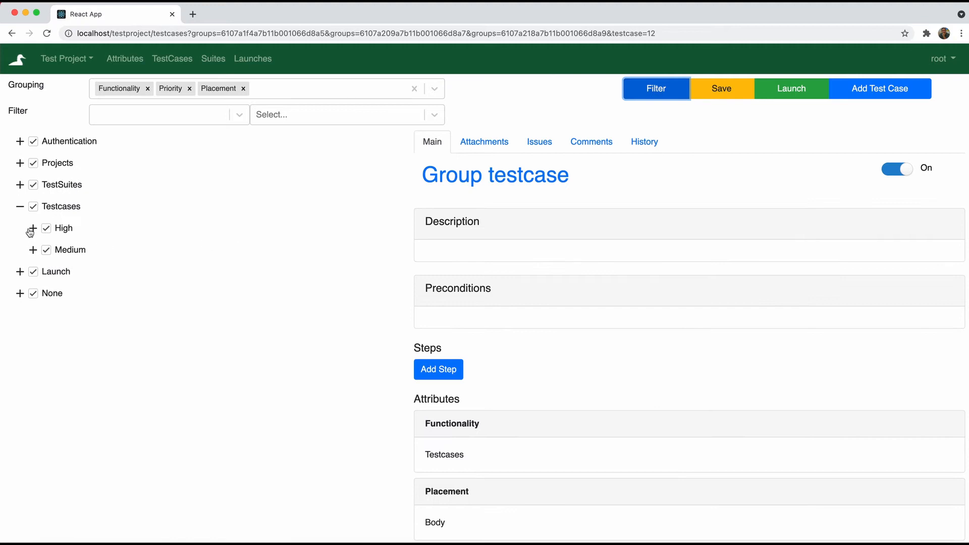
Expand the Body subgroups under Testcases' High and Medium priorities
left_click(31, 229)
left_click(46, 249)
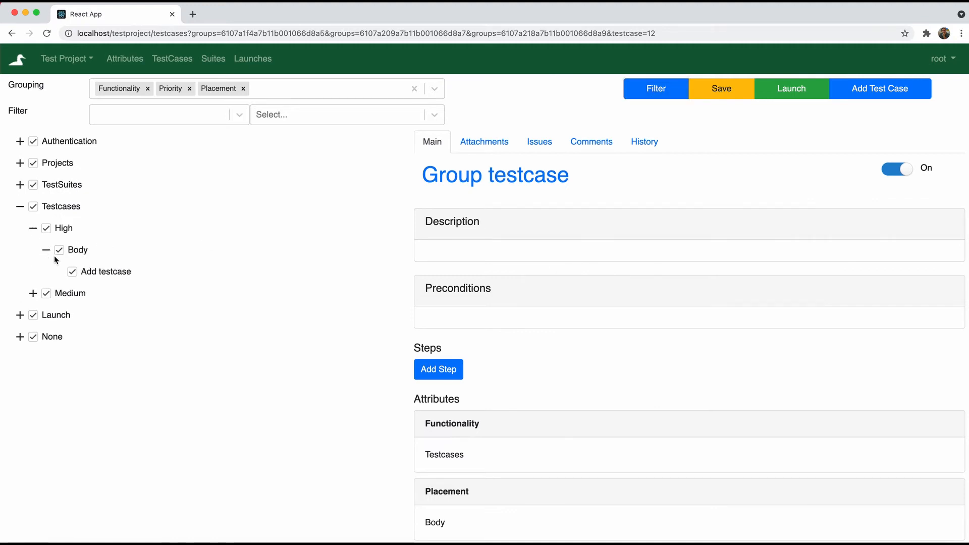
left_click(33, 293)
left_click(47, 315)
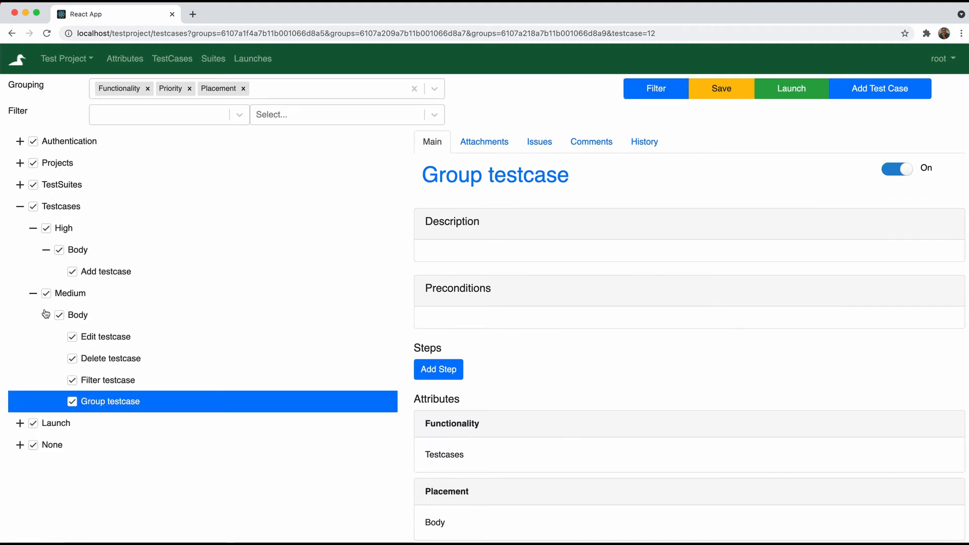
Expand Authentication › High and None › Low › Body to reveal the Statistics test case
left_click(20, 141)
left_click(32, 163)
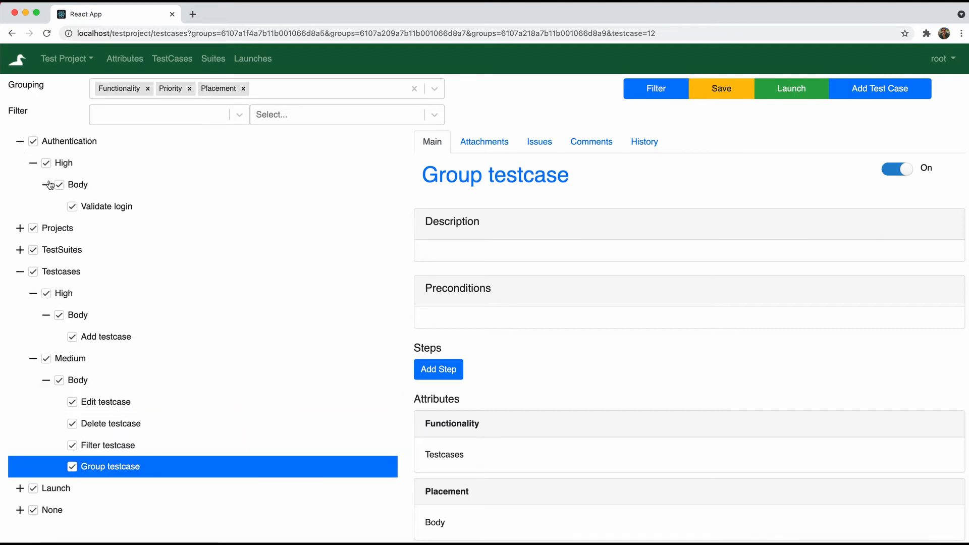
scroll(35, 255, "down", 2)
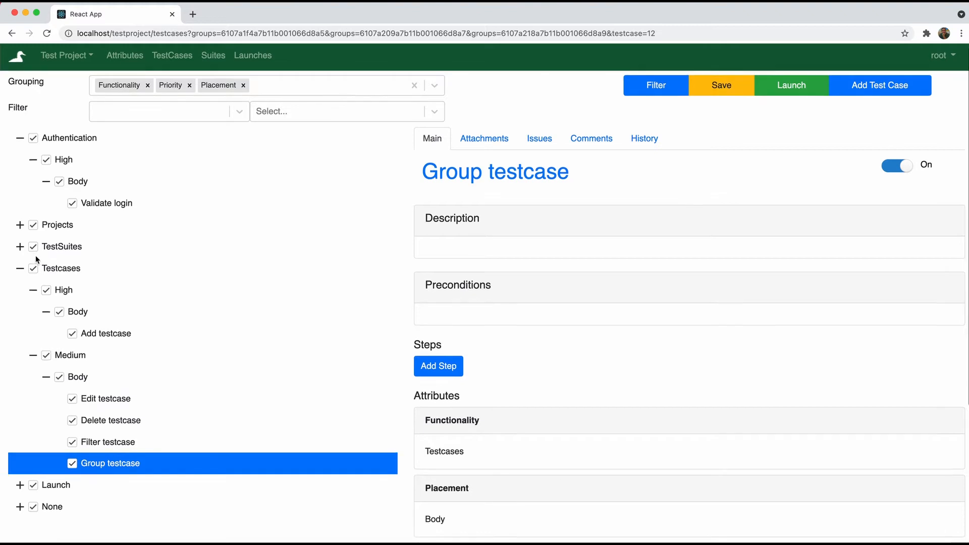
scroll(36, 259, "down", 2)
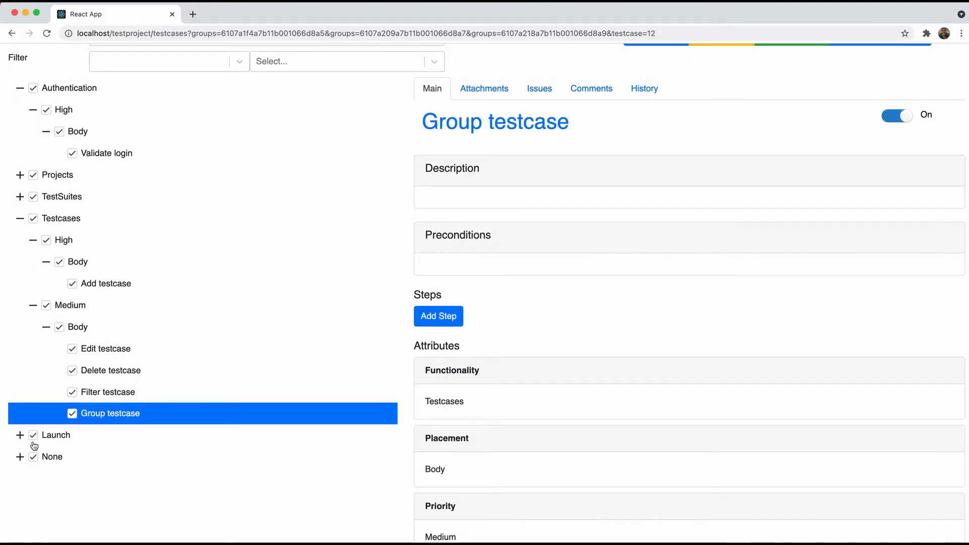
left_click(20, 457)
left_click(32, 479)
scroll(31, 479, "down", 2)
left_click(46, 468)
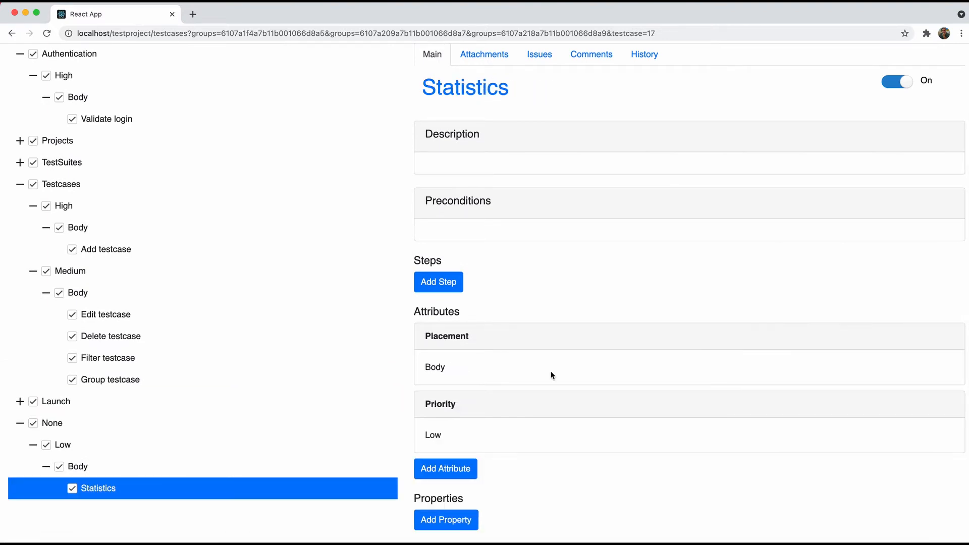
scroll(552, 374, "down", 2)
scroll(552, 375, "up", 2)
scroll(551, 375, "up", 2)
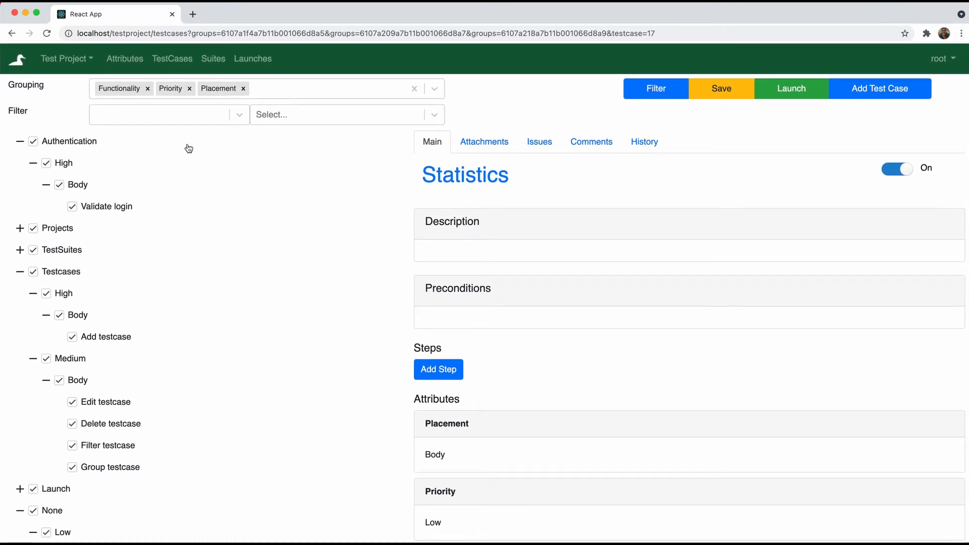
Filter the test cases to Priority High
left_click(176, 120)
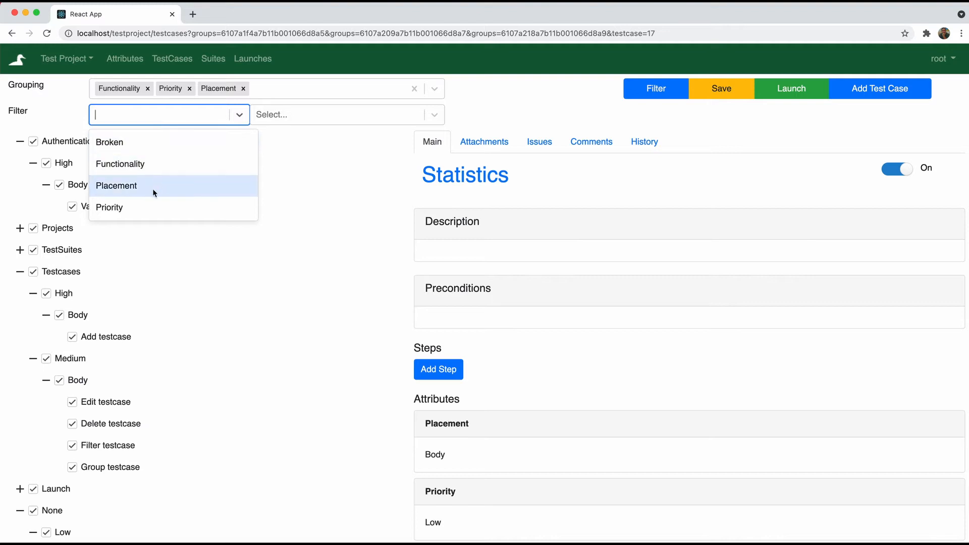
left_click(149, 207)
left_click(306, 111)
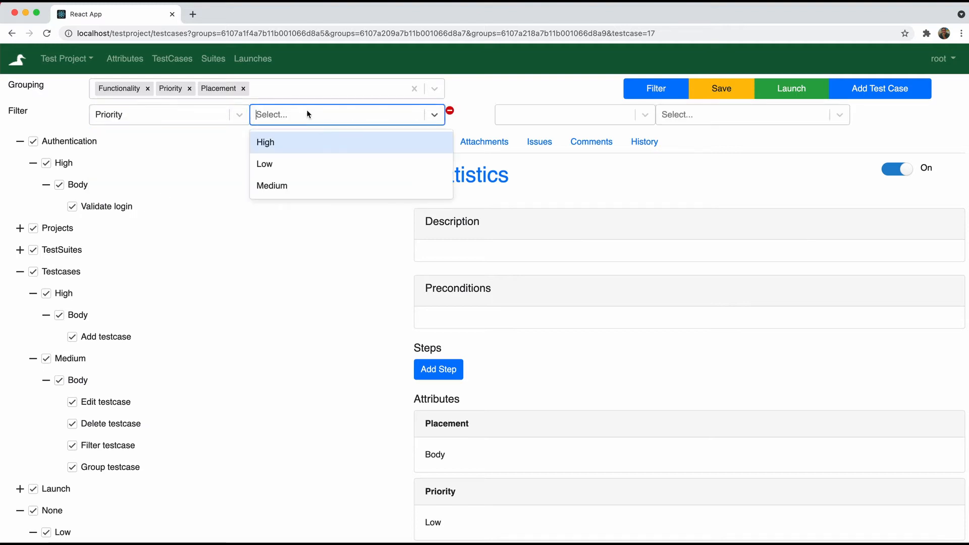
left_click(292, 142)
left_click(652, 91)
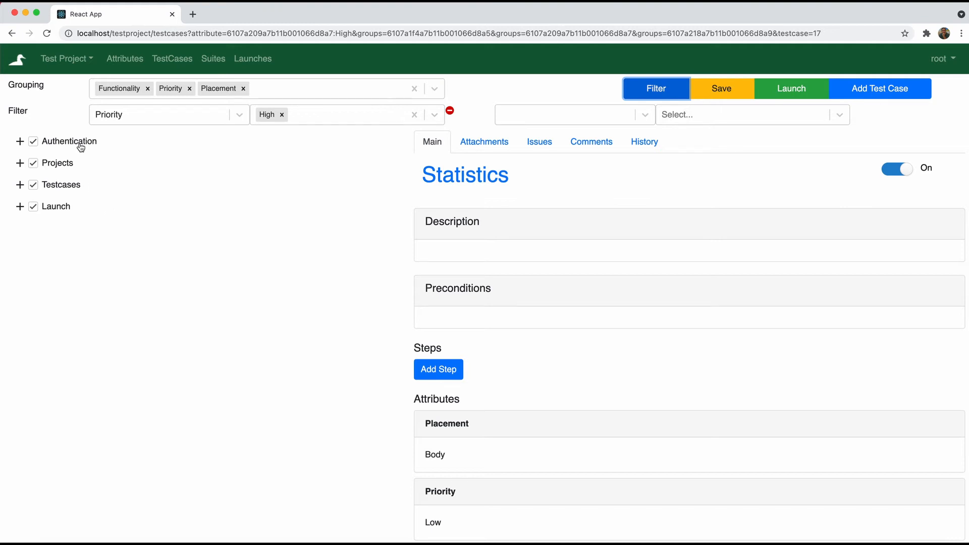
Expand Authentication, Projects, Testcases and Launch down to each High-priority test case
left_click(20, 142)
left_click(33, 163)
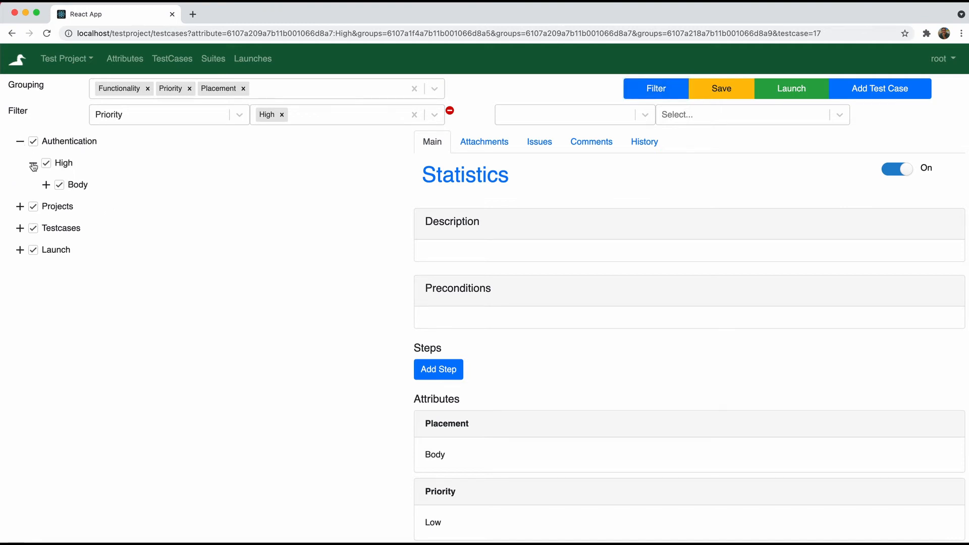
left_click(47, 185)
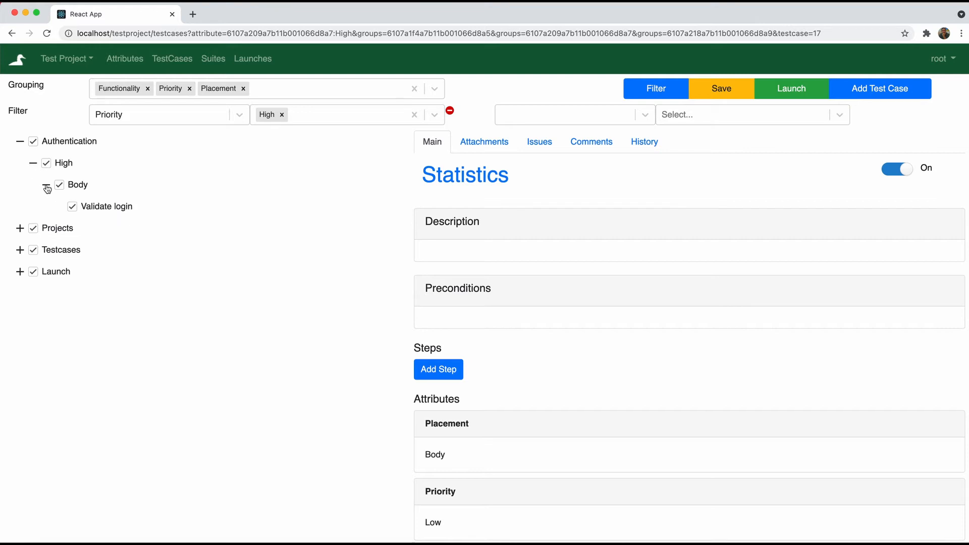
left_click(21, 228)
left_click(32, 250)
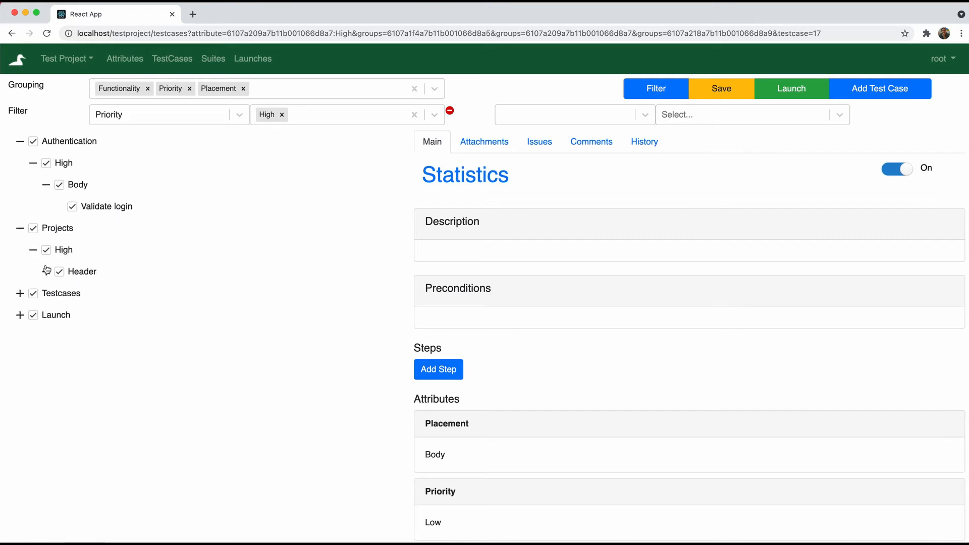
left_click(47, 271)
left_click(20, 315)
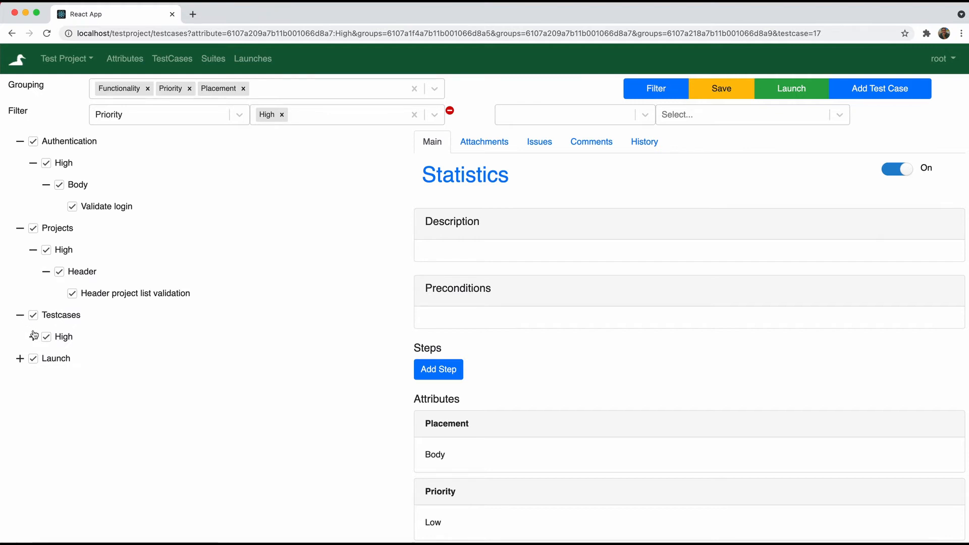
left_click(33, 336)
left_click(46, 358)
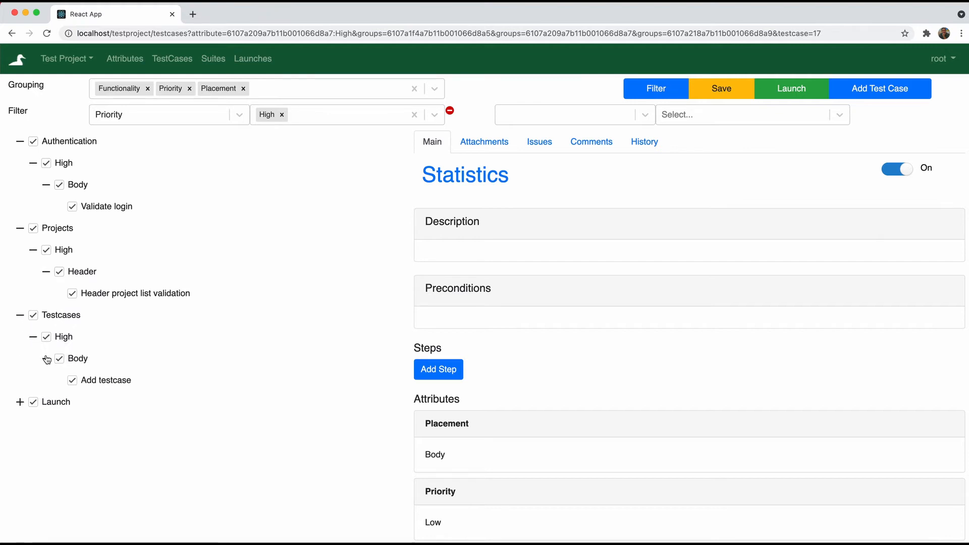
left_click(20, 401)
left_click(33, 424)
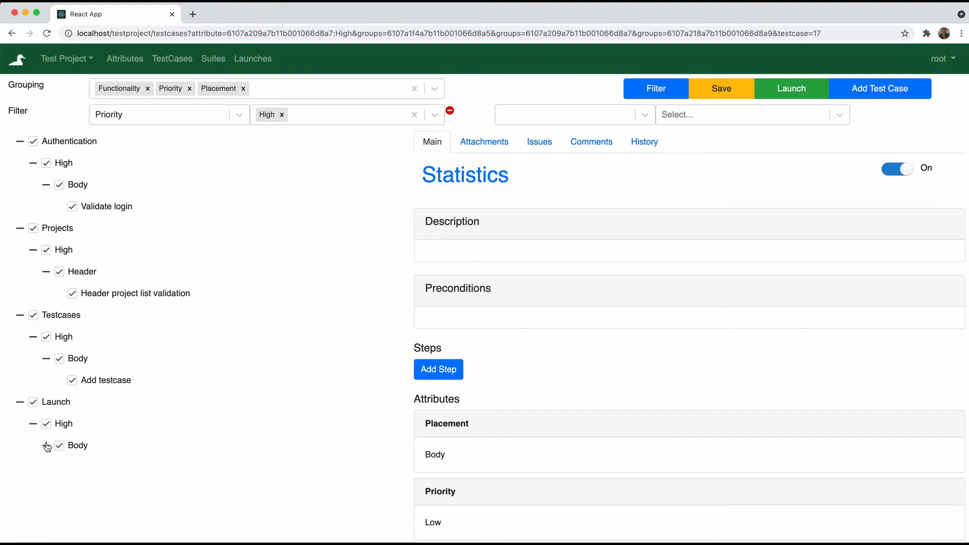
left_click(46, 445)
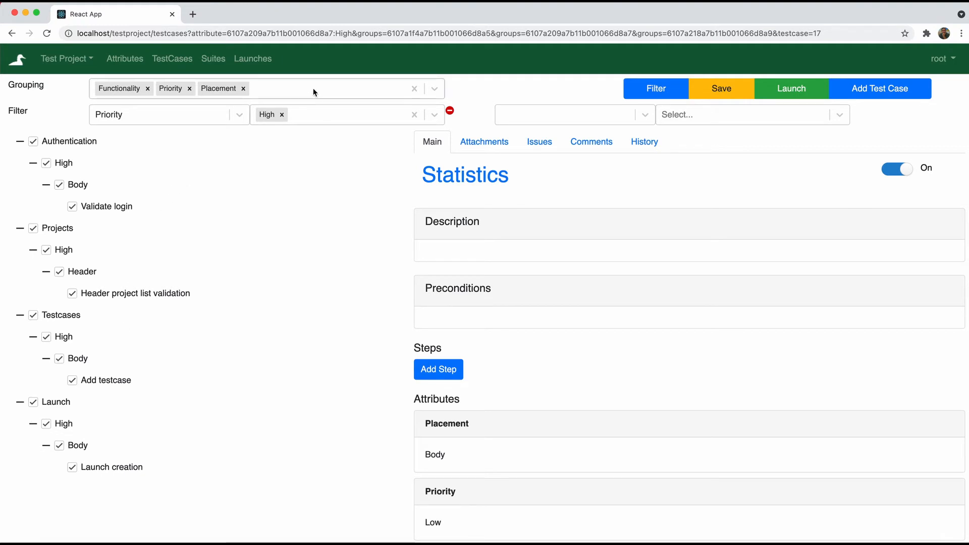
left_click(540, 113)
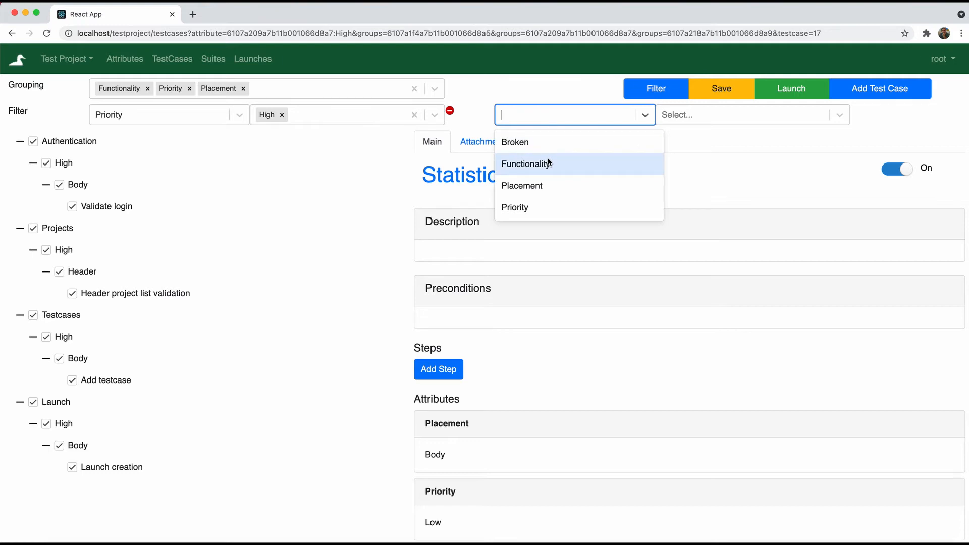
Add a second filter of Placement Header and apply it
left_click(542, 185)
left_click(700, 119)
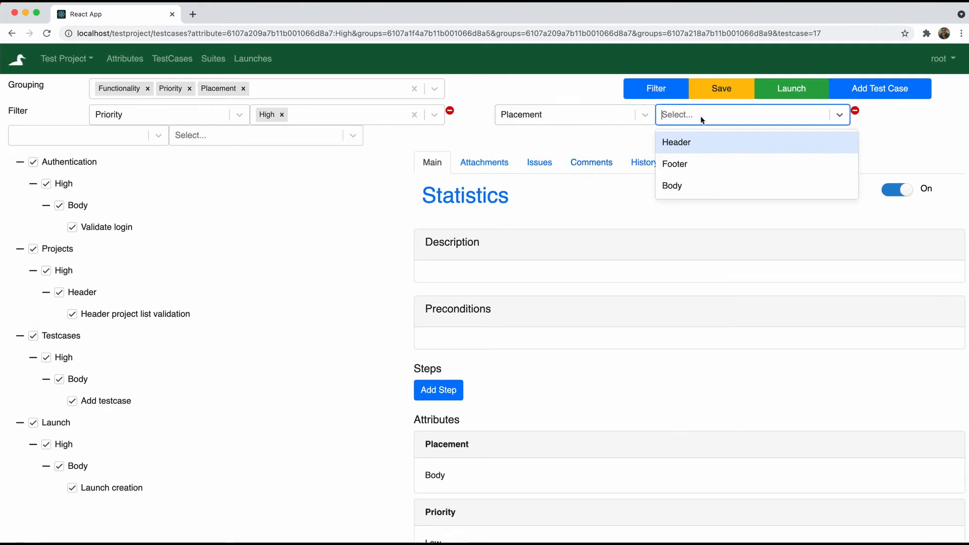
left_click(687, 144)
left_click(654, 91)
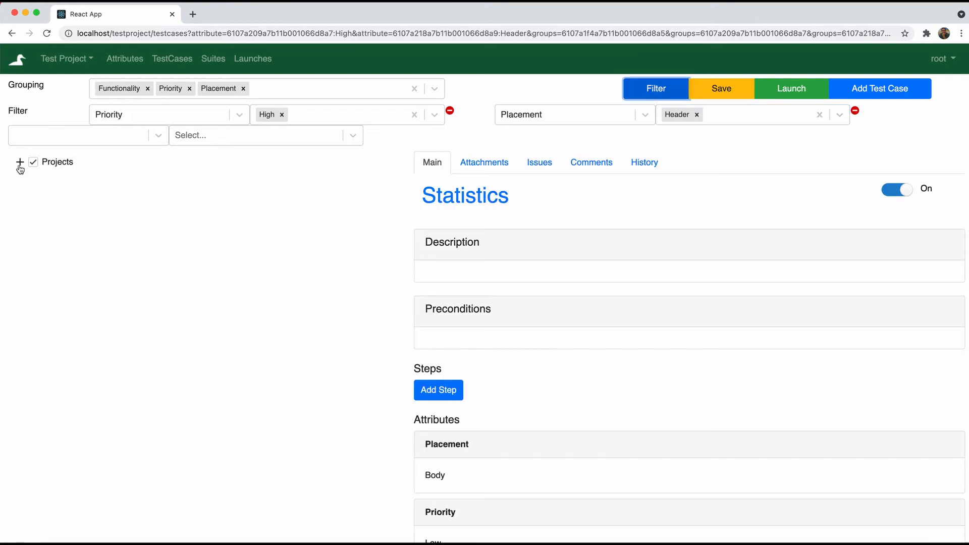
Expand Projects › High › Header and open Header project list validation
left_click(20, 162)
left_click(31, 184)
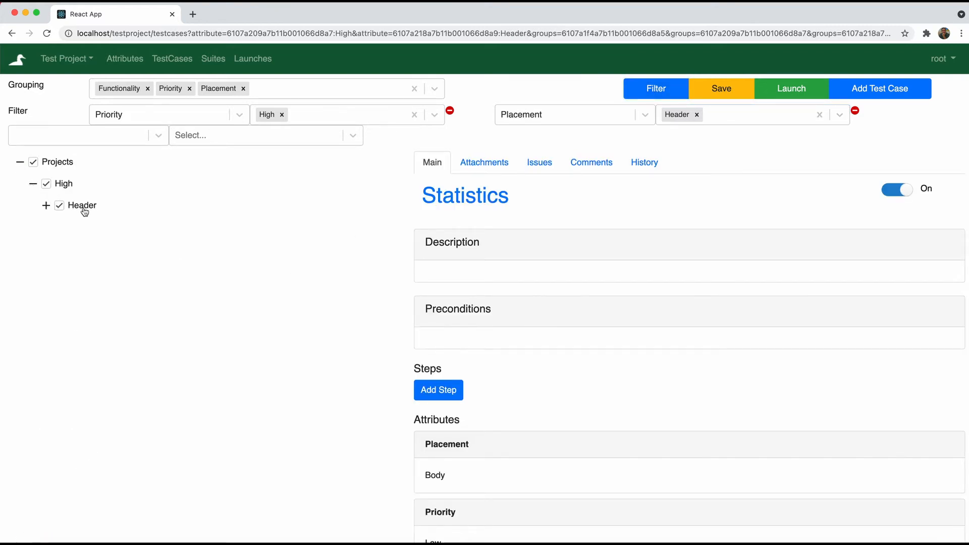
left_click(46, 206)
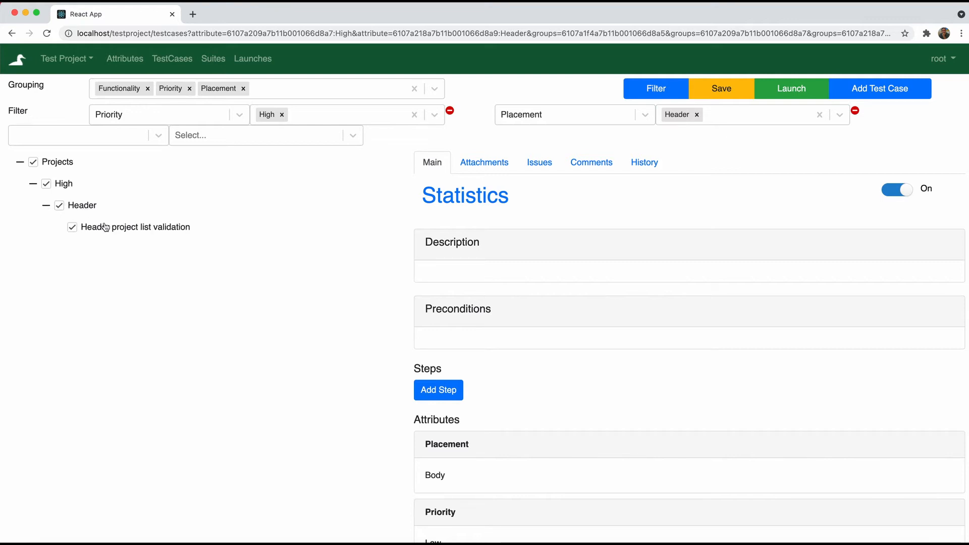
left_click(163, 228)
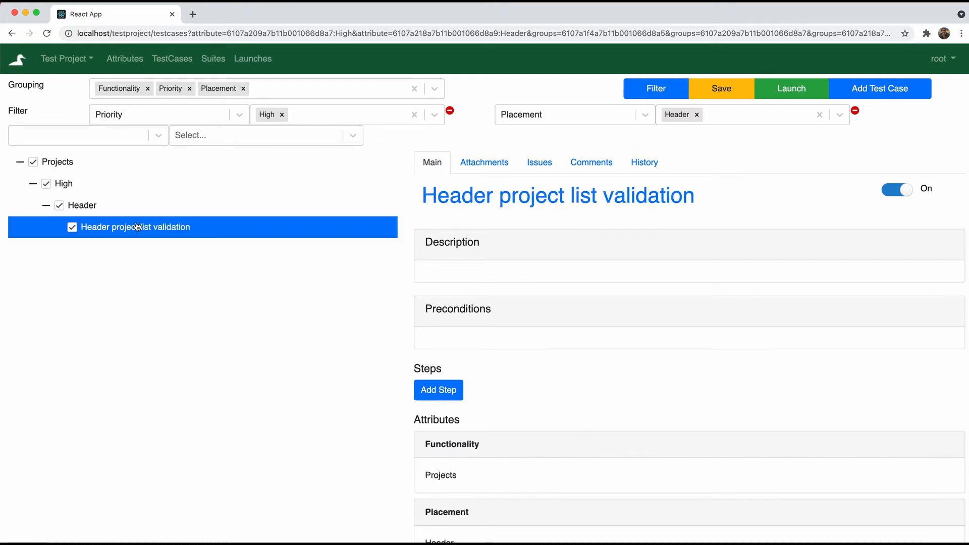
scroll(610, 324, "down", 4)
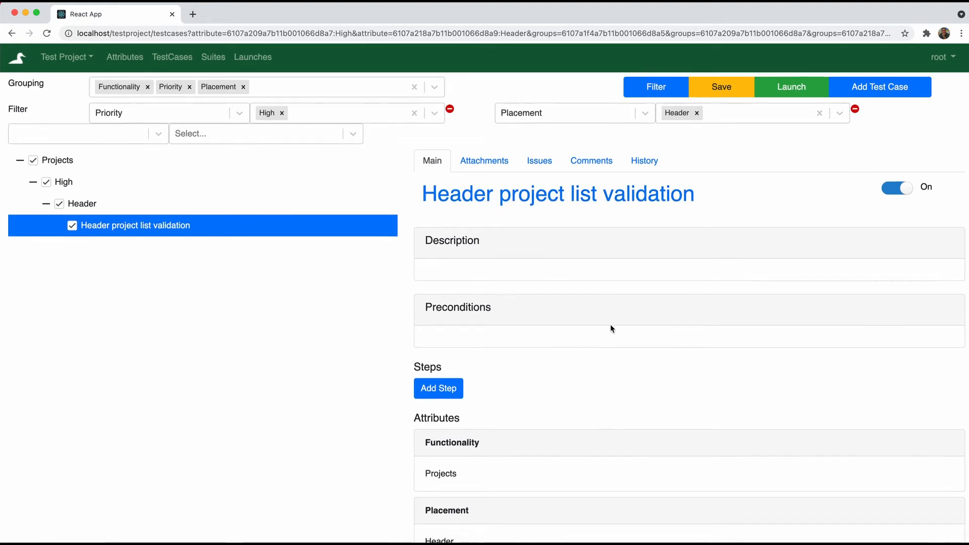
scroll(610, 324, "up", 4)
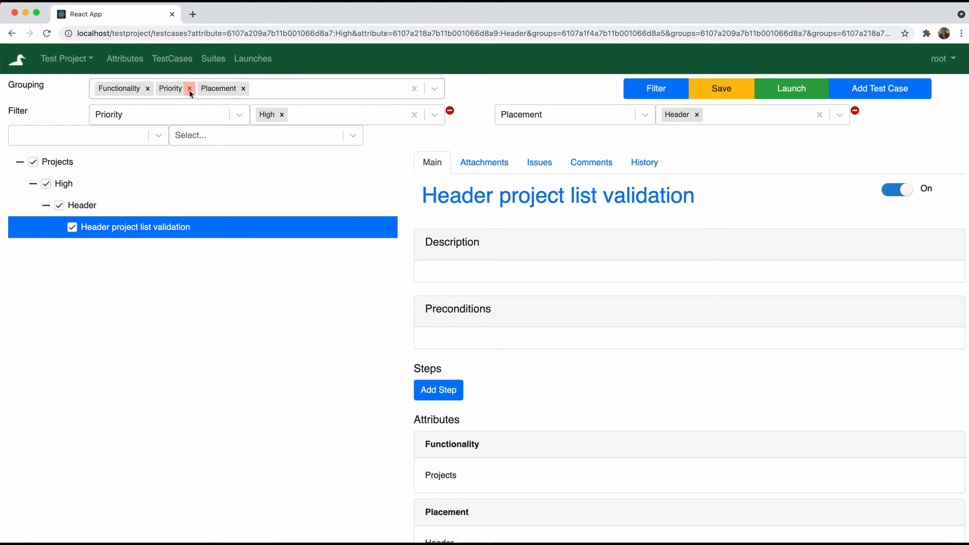
Remove Priority and Placement from the grouping, leaving Functionality only
left_click(189, 89)
left_click(200, 88)
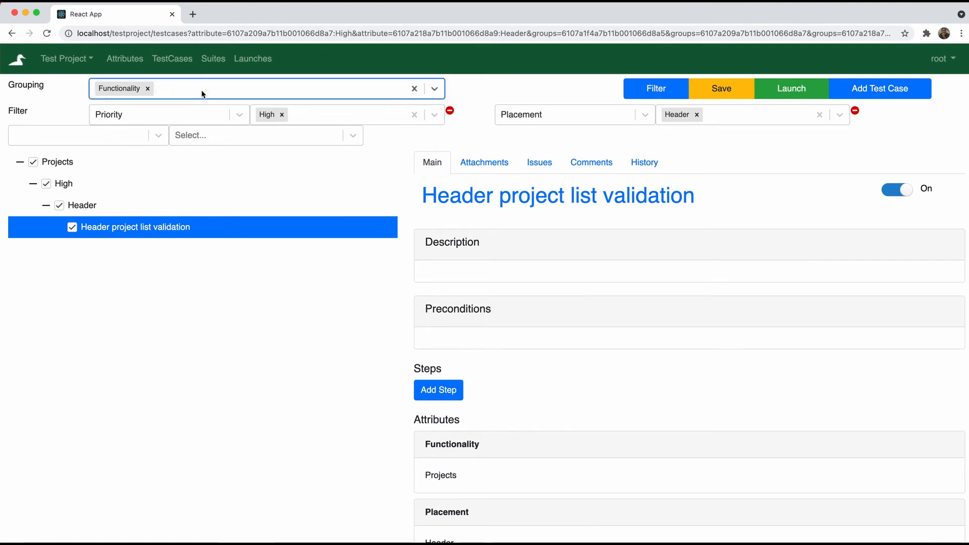
left_click(659, 90)
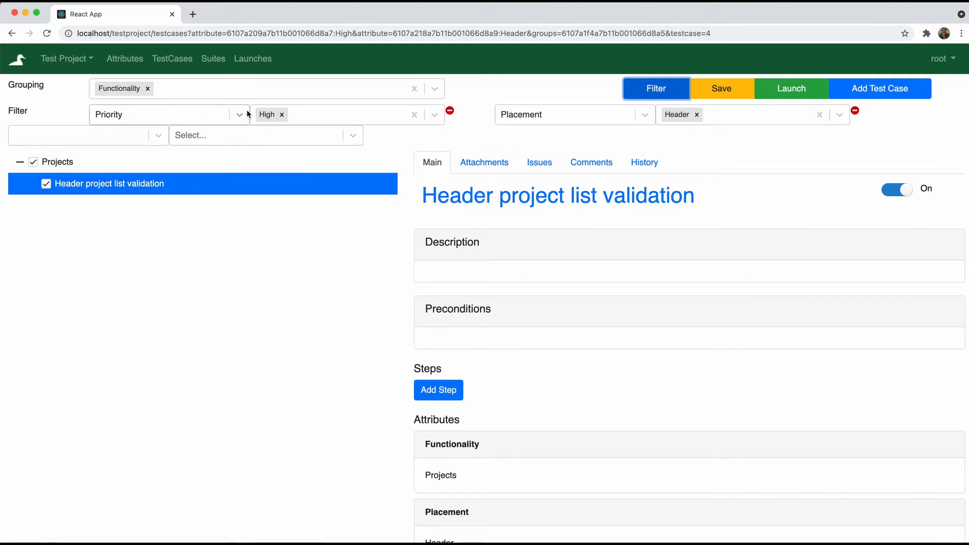
Drop the Placement Header filter and expand Authentication, Testcases and Launch
left_click(856, 111)
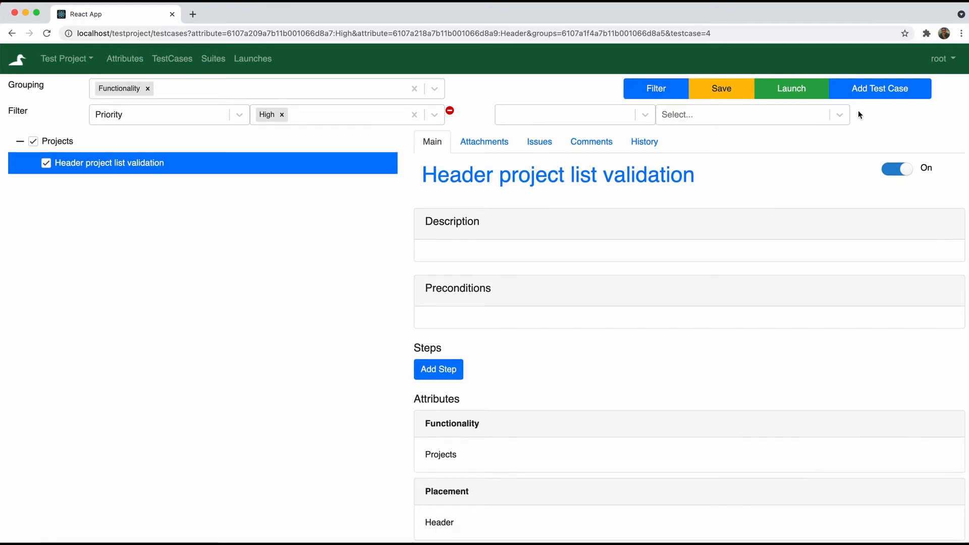
left_click(667, 89)
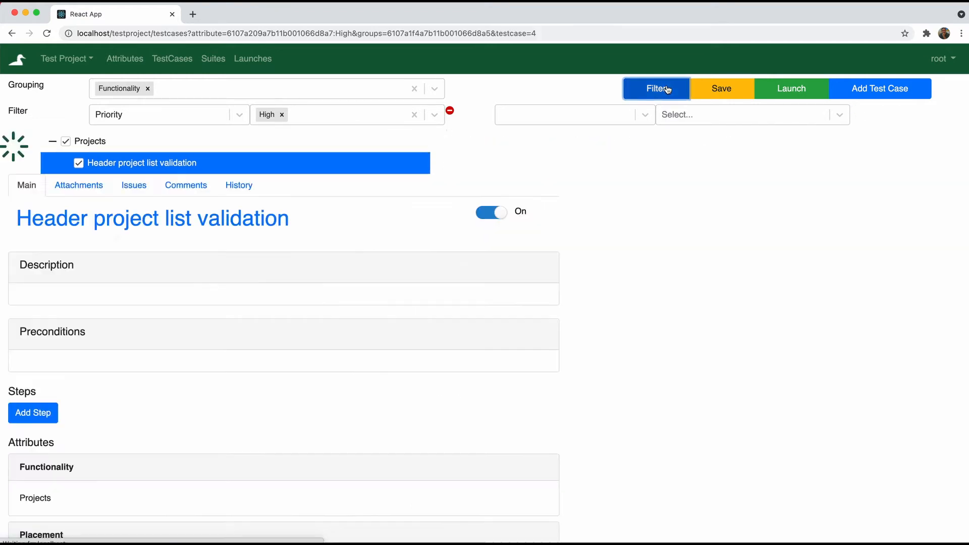
left_click(18, 142)
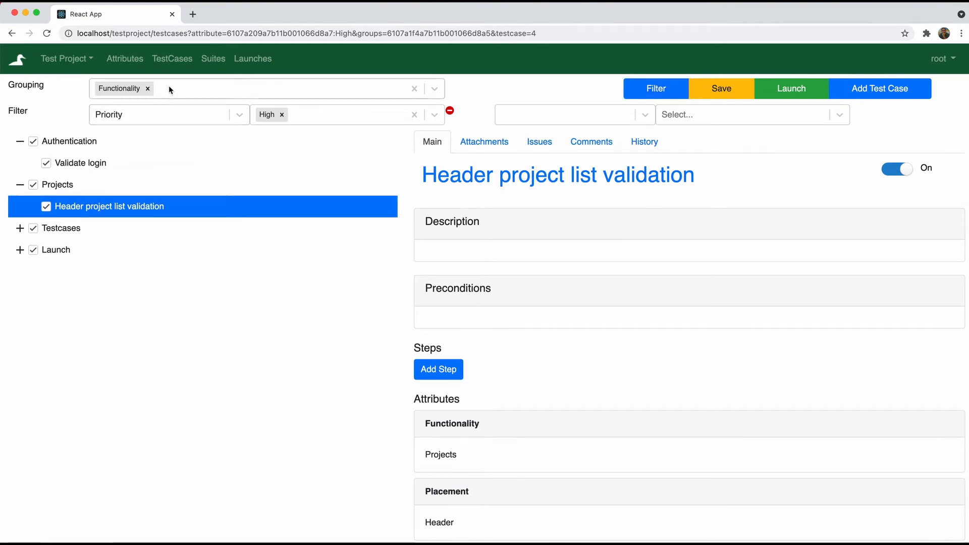
left_click(19, 227)
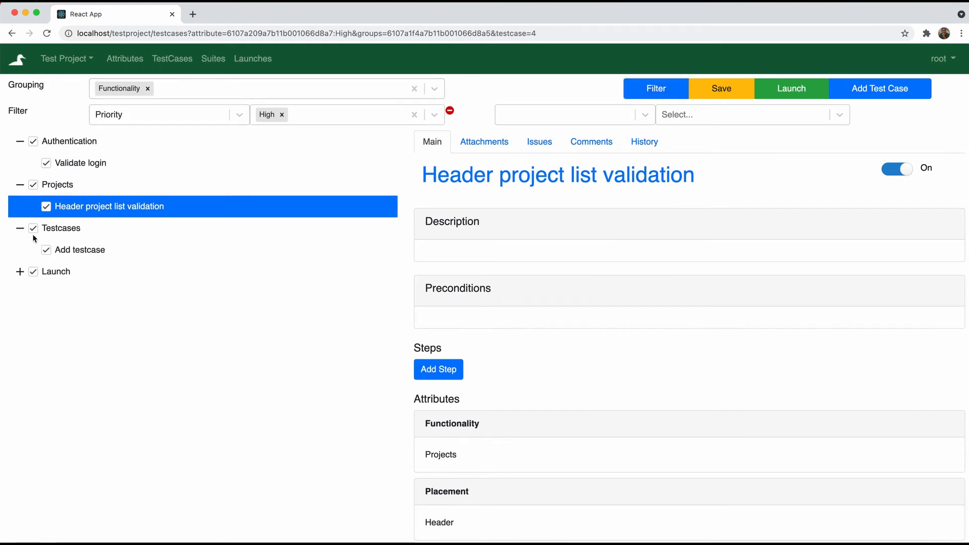
left_click(20, 272)
left_click(713, 90)
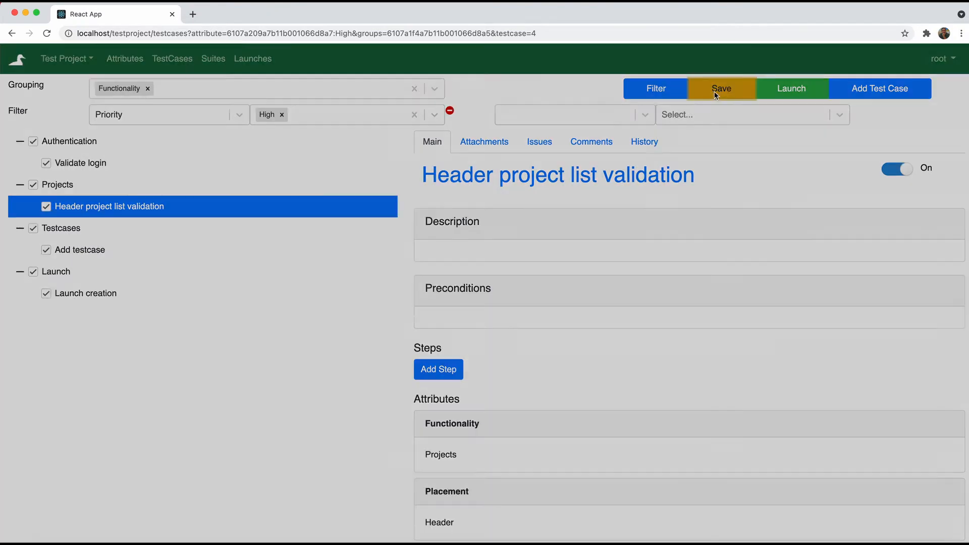
Save the filtered test cases as the suite 'Smoke test'
left_click(528, 112)
type("Smoke test")
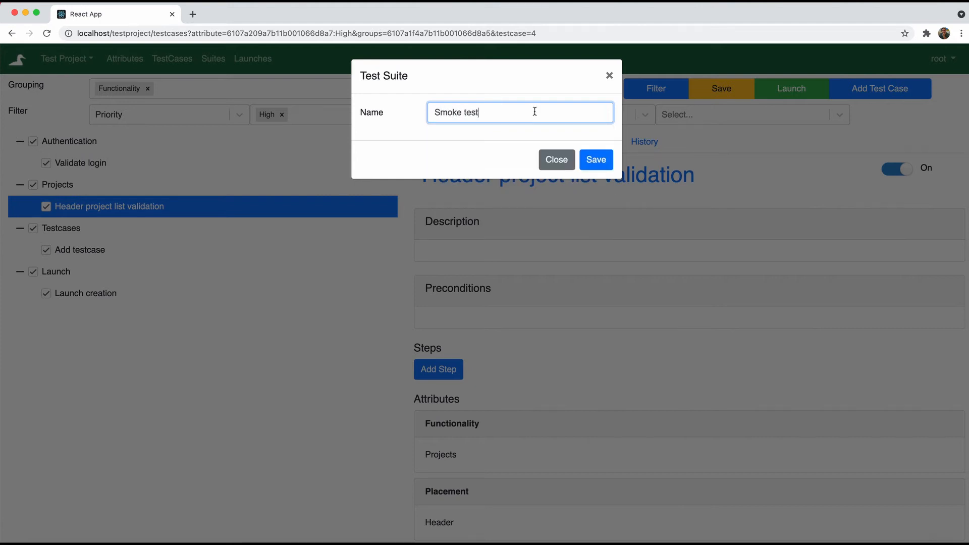
left_click(595, 159)
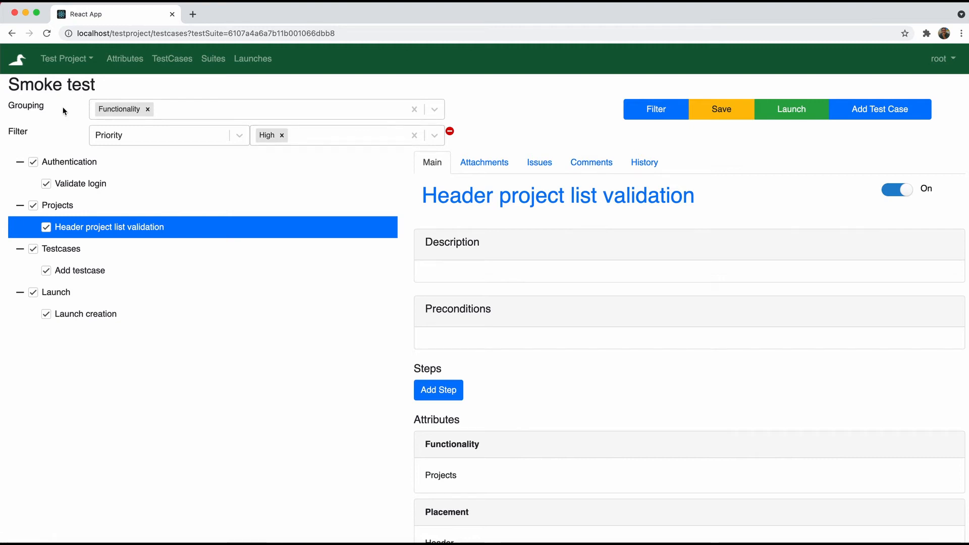
Collapse the Launch, Testcases, Projects and Authentication groups
left_click(20, 292)
left_click(20, 249)
left_click(20, 205)
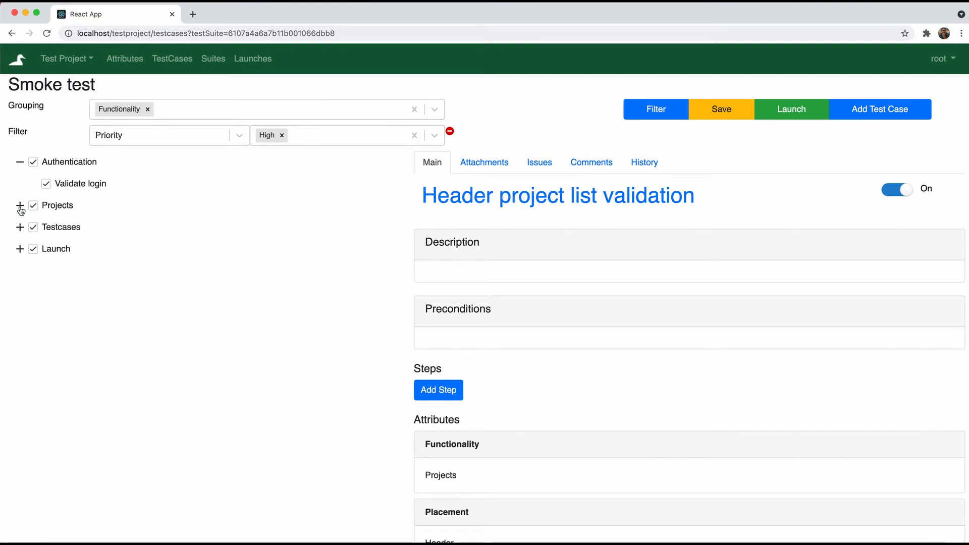
left_click(18, 166)
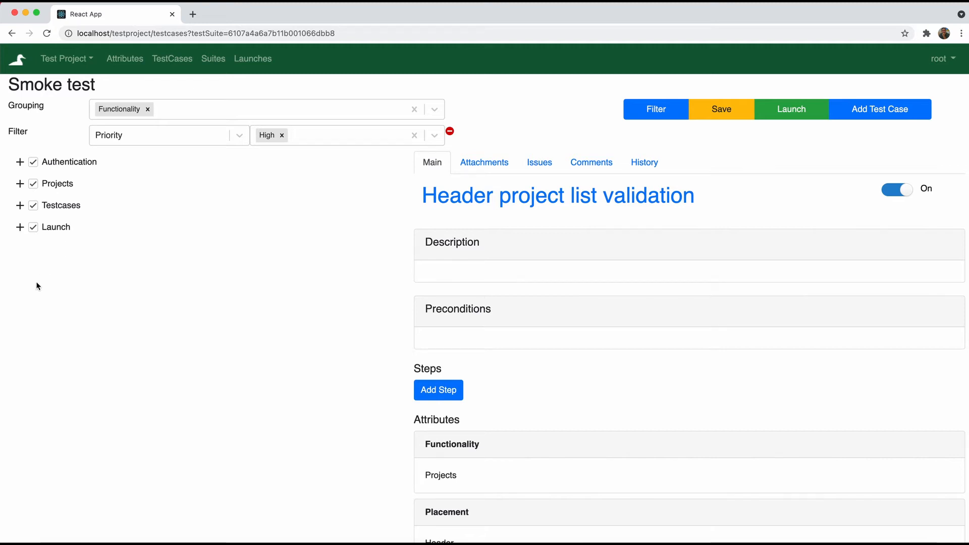
Reopen the Smoke test suite from the Suites list
left_click(214, 60)
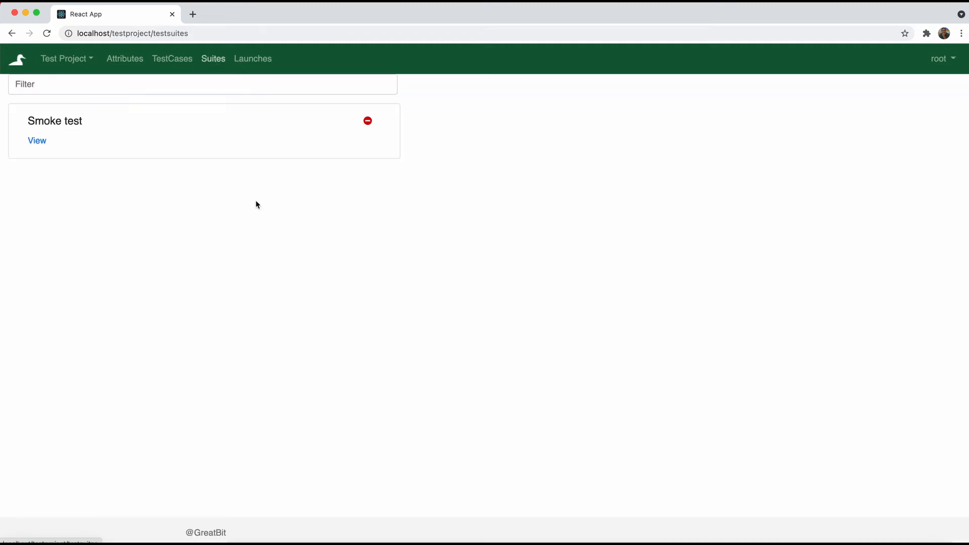
left_click(37, 146)
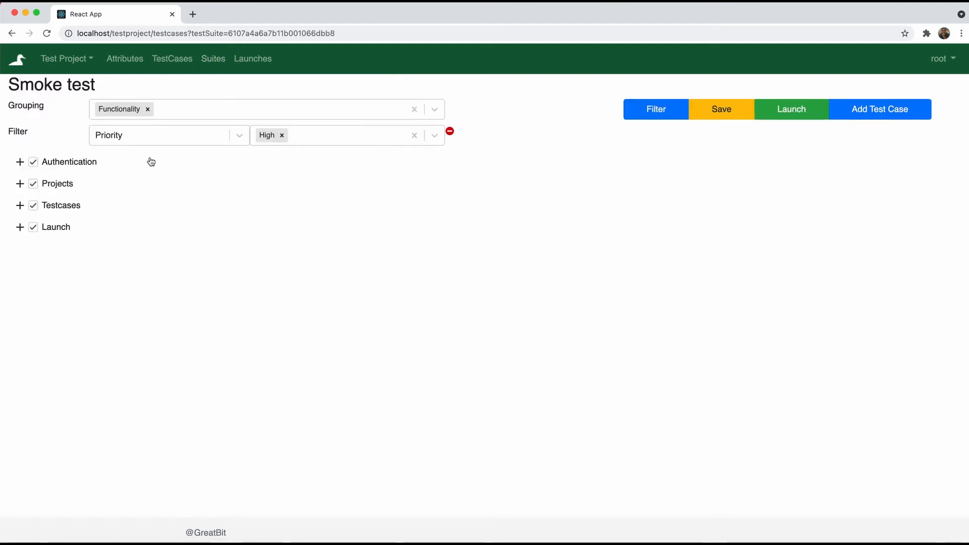
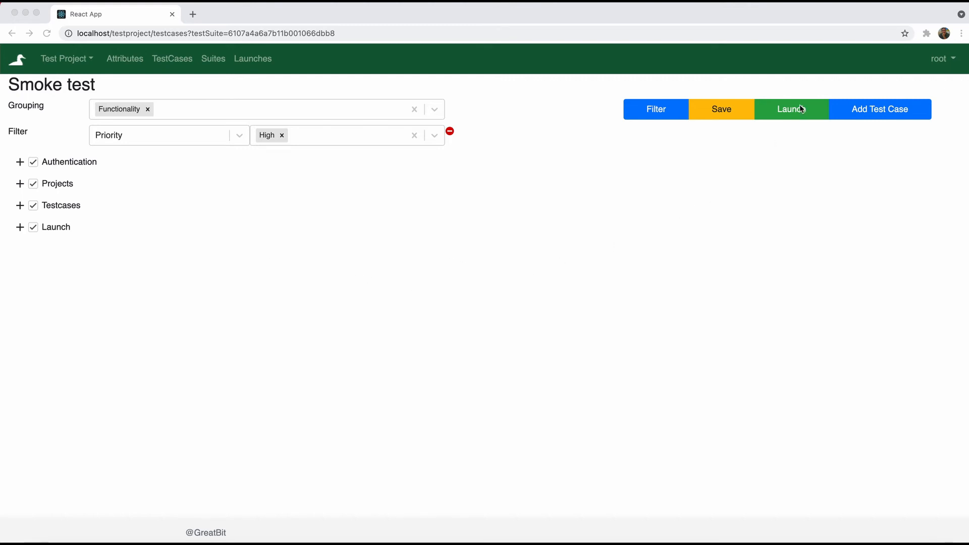
Create 'Smoke Test Launch' from the Smoke test suite with no environment or launcher, then open it
left_click(778, 155)
left_click(786, 119)
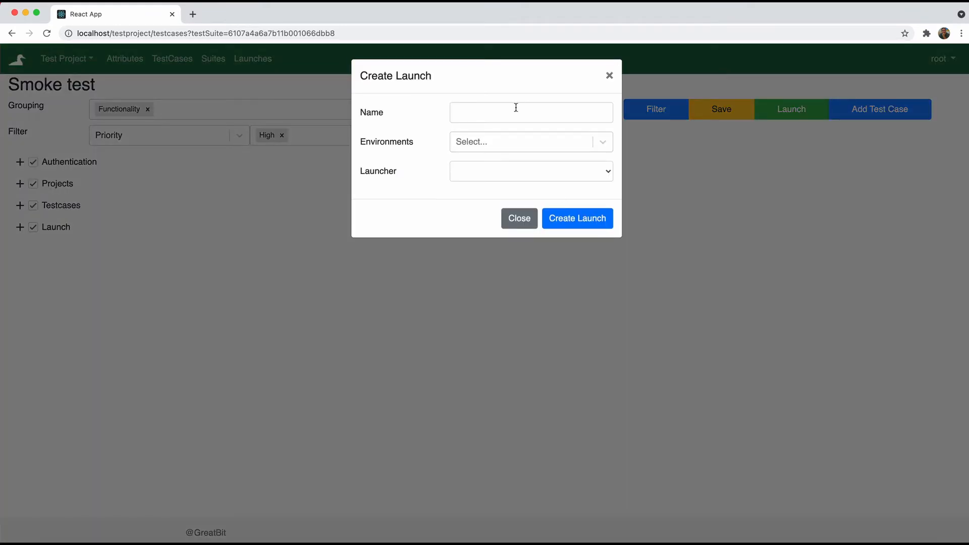
left_click(516, 107)
type("Smok")
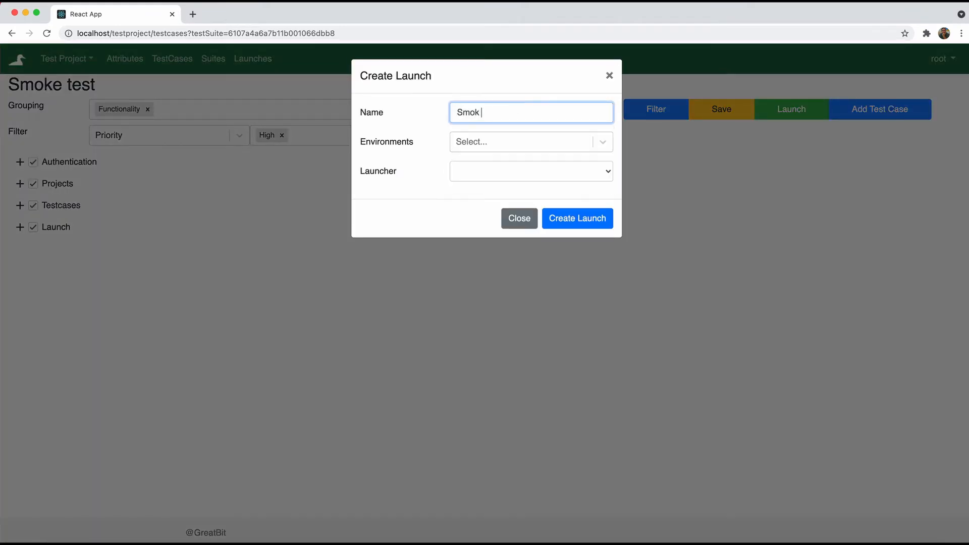
type("e Test Launch")
left_click(606, 145)
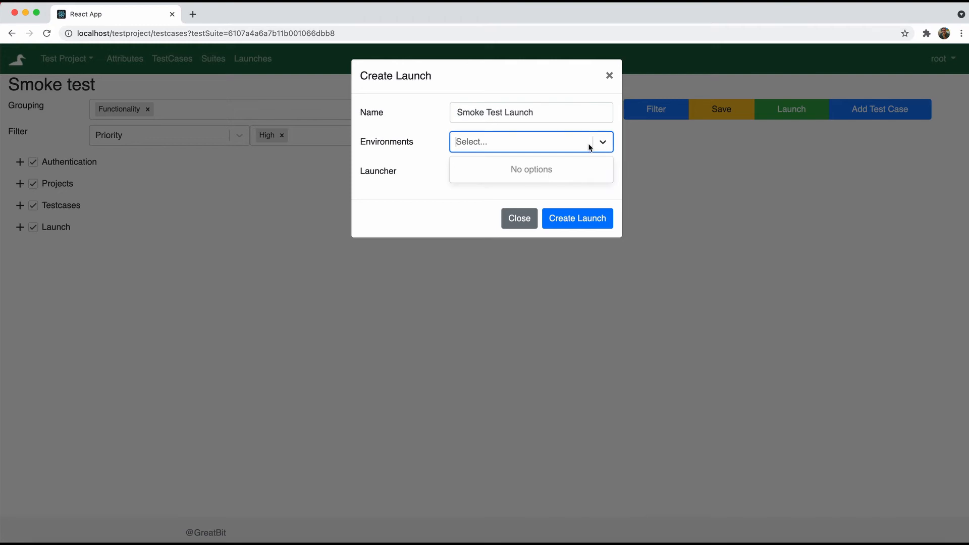
left_click(599, 146)
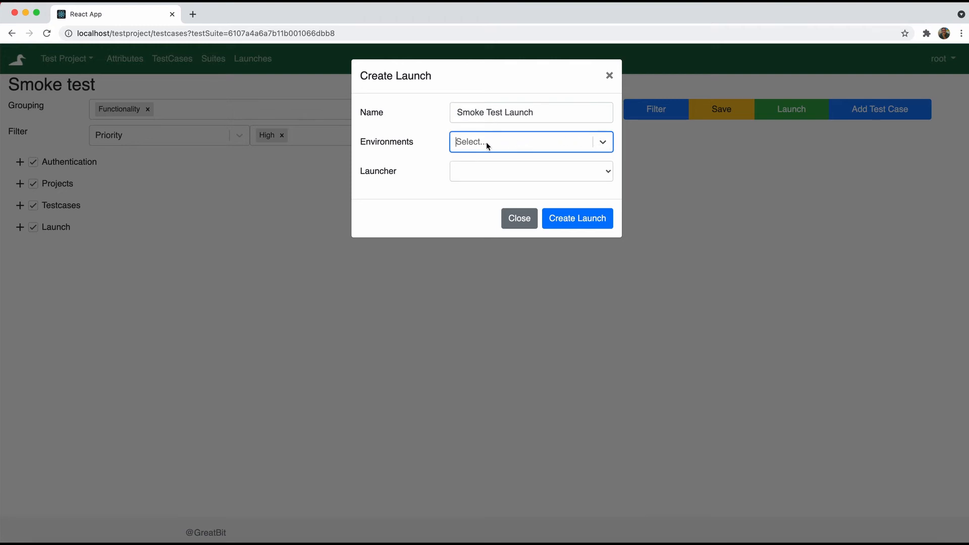
left_click(495, 172)
left_click(496, 171)
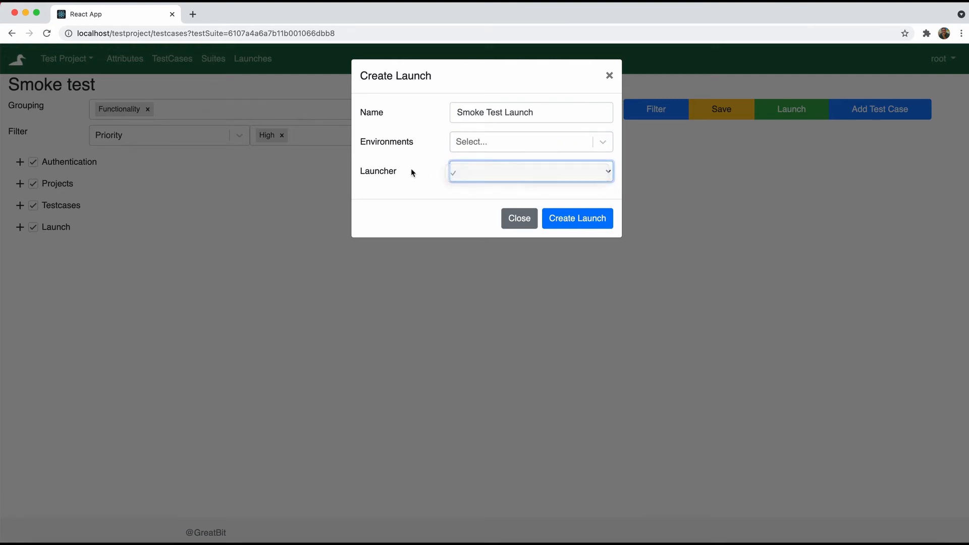
left_click(587, 225)
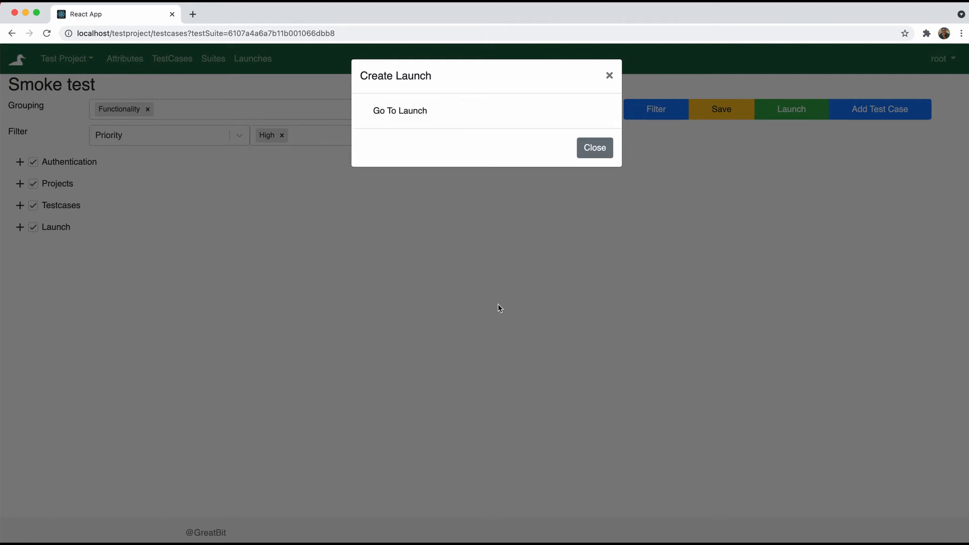
left_click(404, 111)
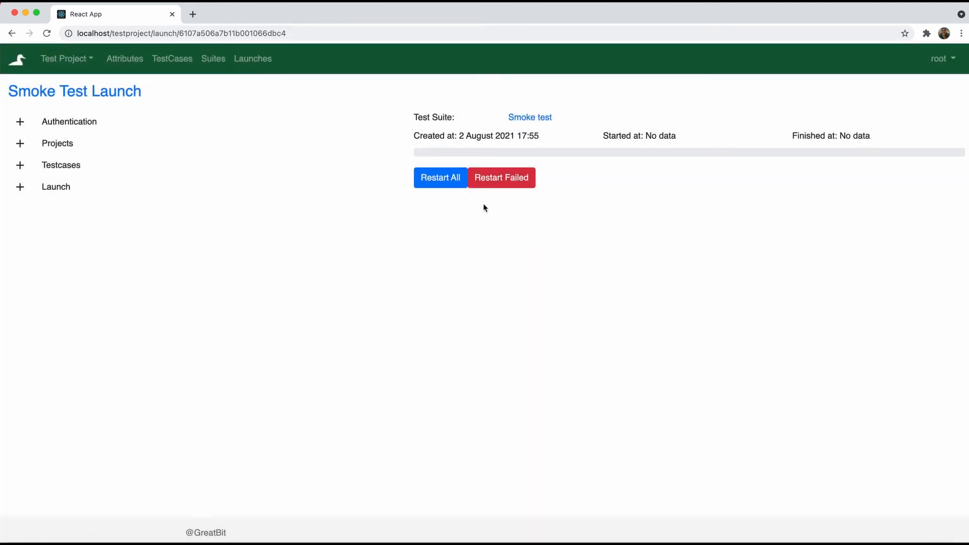
Run Validate login in the Authentication group and mark it passed
left_click(21, 121)
left_click(80, 146)
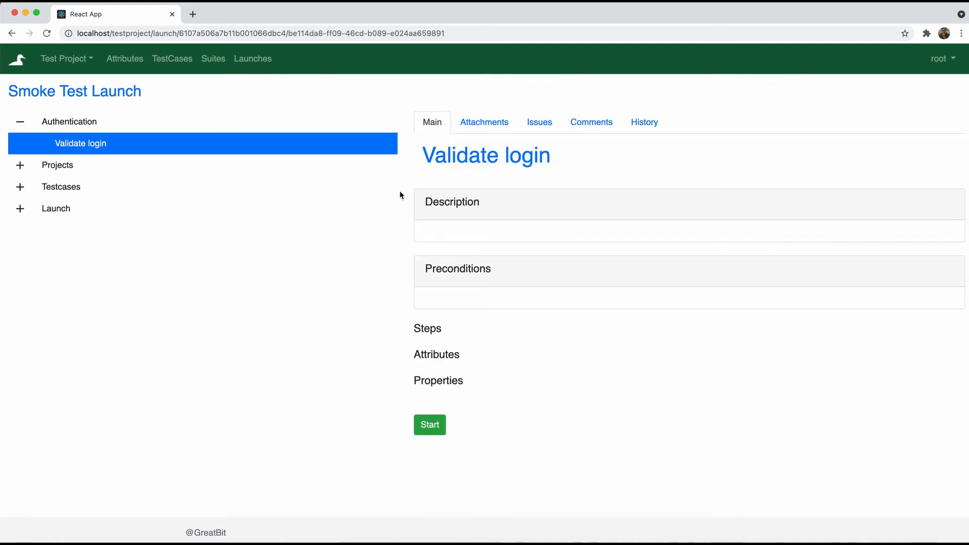
left_click(429, 425)
left_click(427, 428)
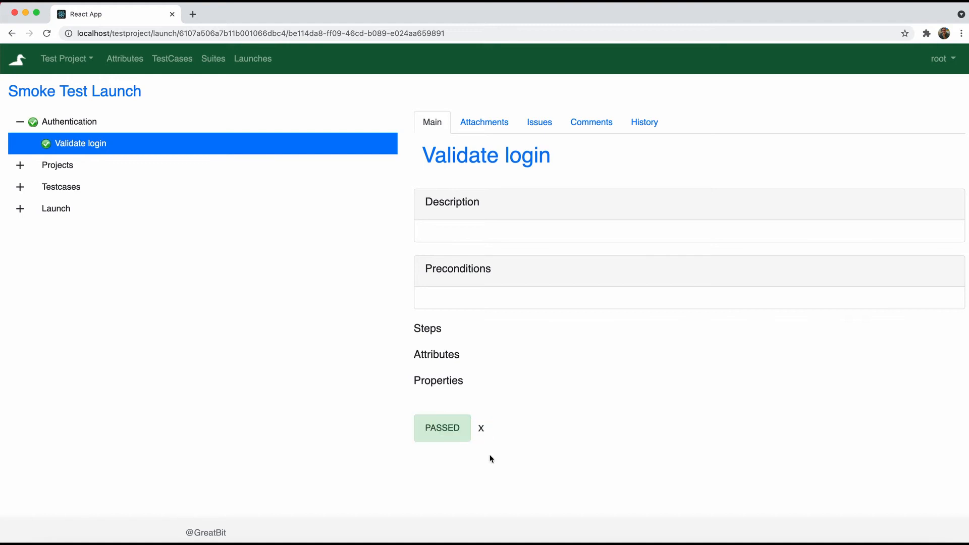
Run Header project list validation and mark it failed, entering a short failure reason
left_click(20, 165)
left_click(70, 193)
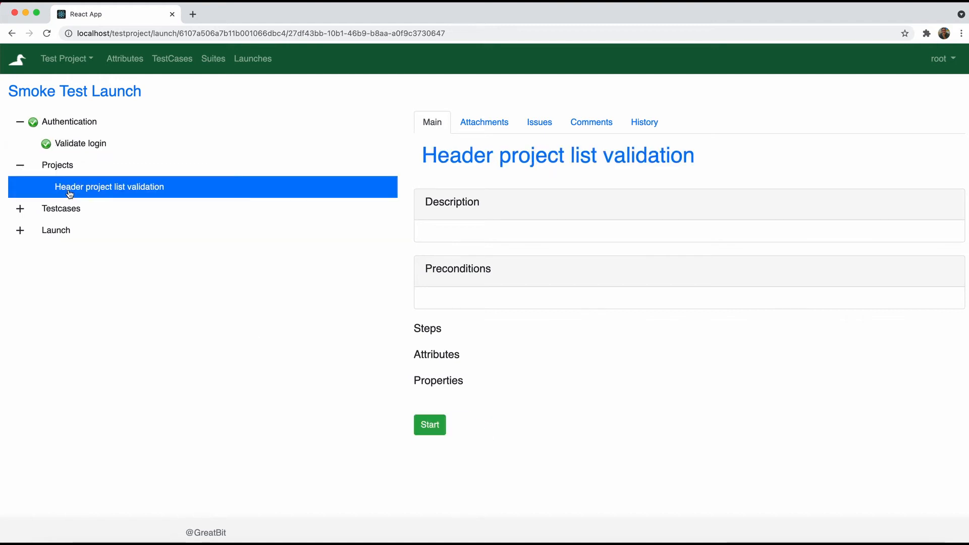
left_click(425, 426)
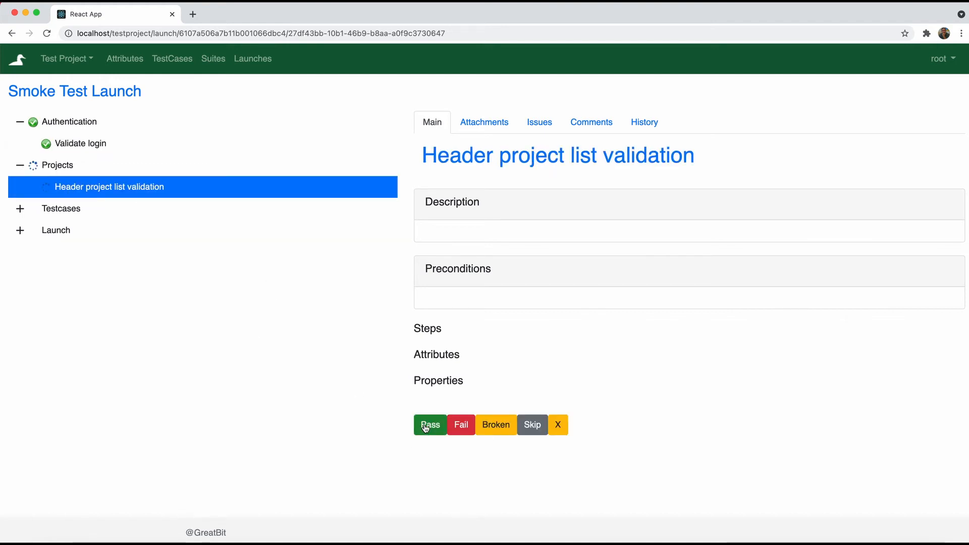
left_click(459, 426)
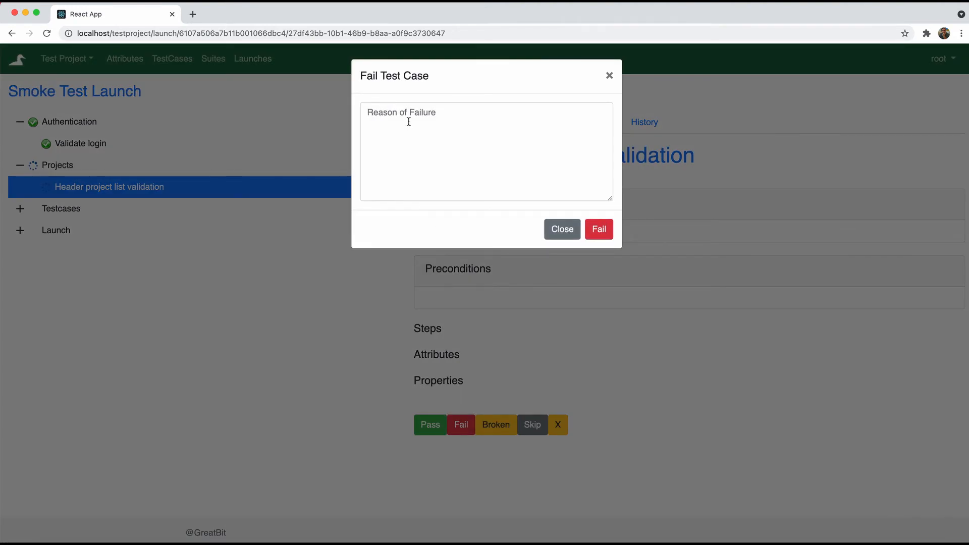
left_click(408, 121)
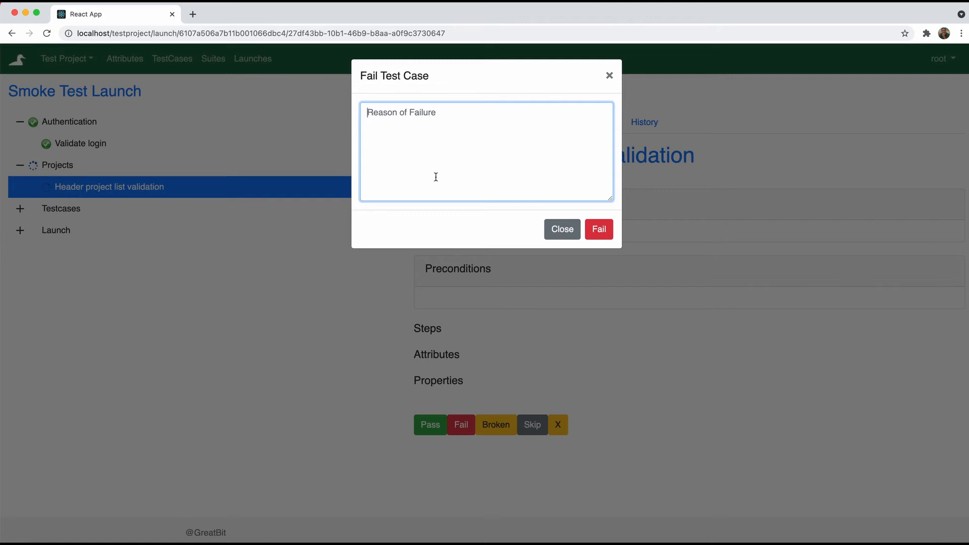
type("Some failure")
left_click(597, 227)
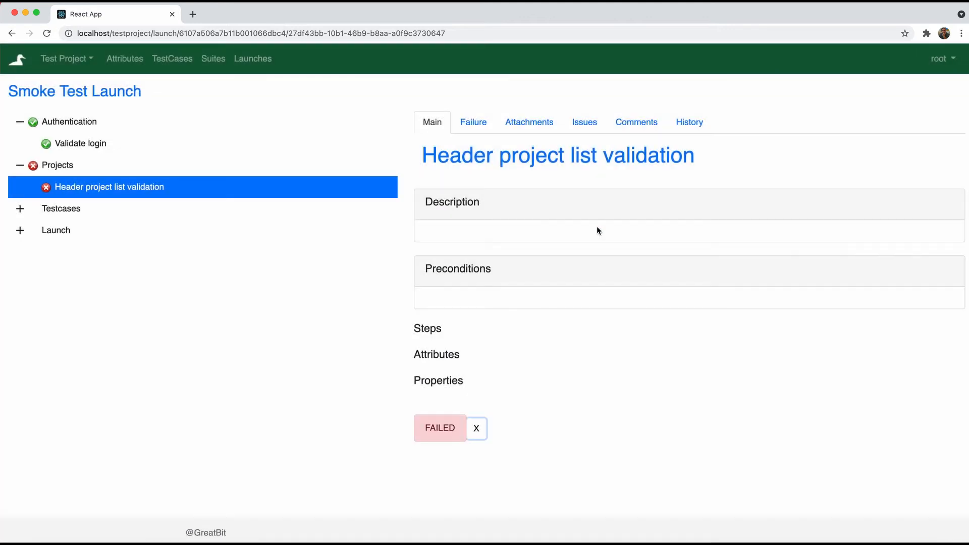
Run Add testcase in the Testcases group and mark it broken with a short reason
left_click(48, 211)
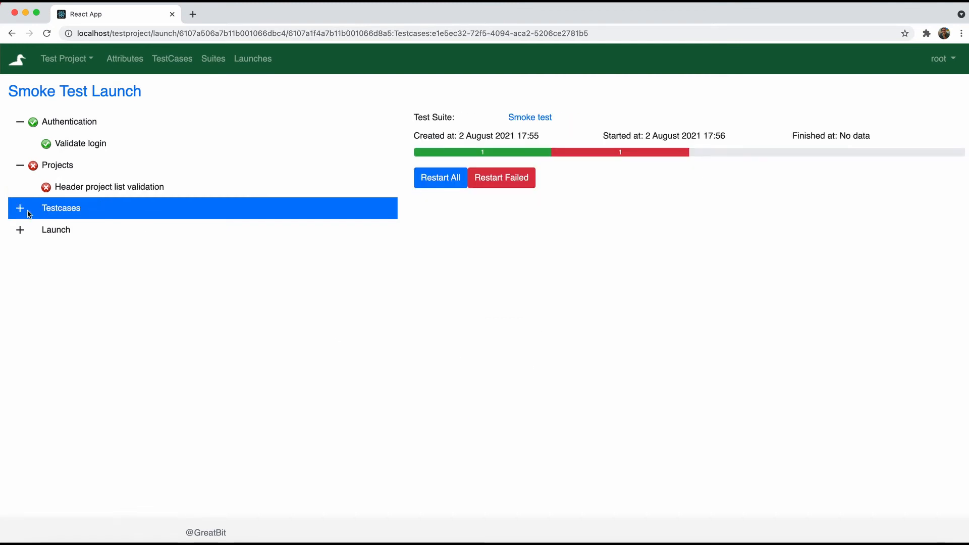
left_click(20, 212)
left_click(77, 233)
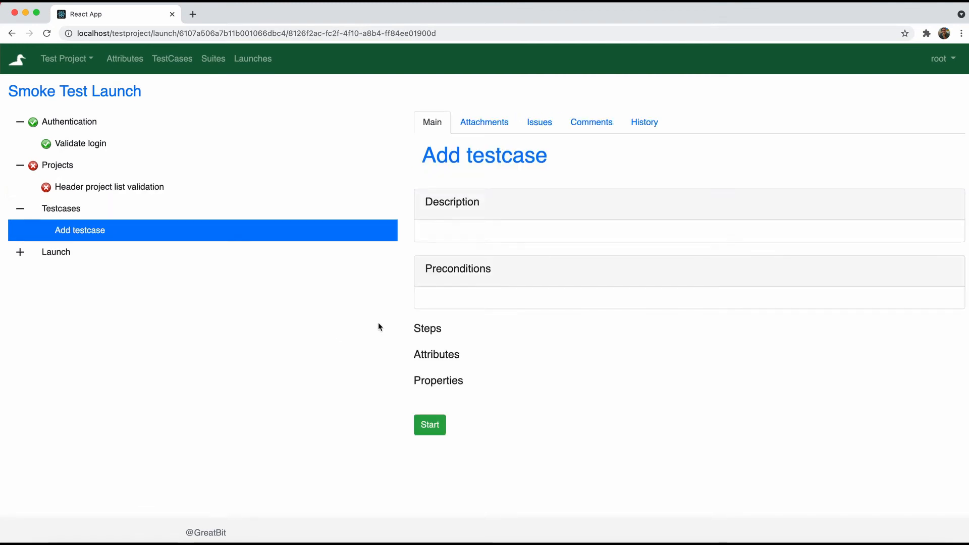
left_click(437, 425)
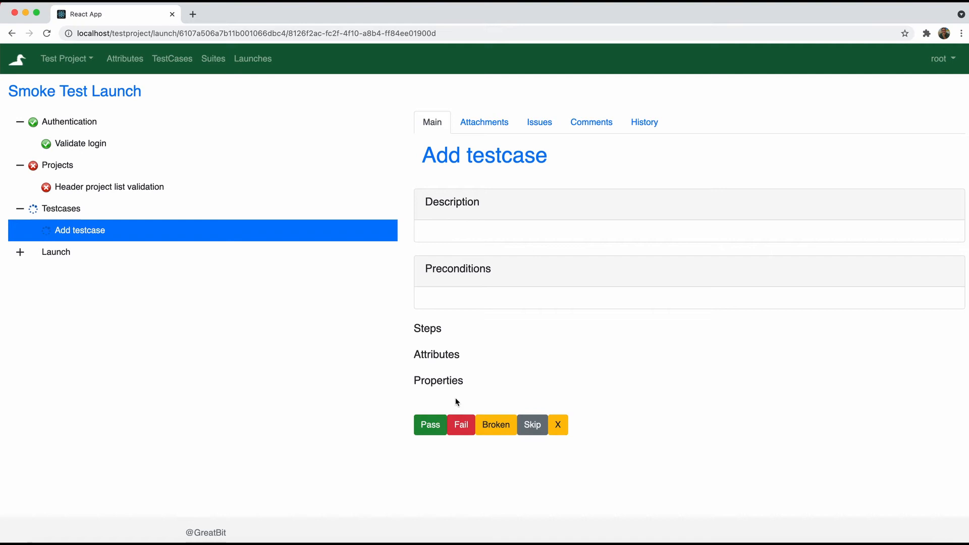
left_click(493, 425)
left_click(455, 151)
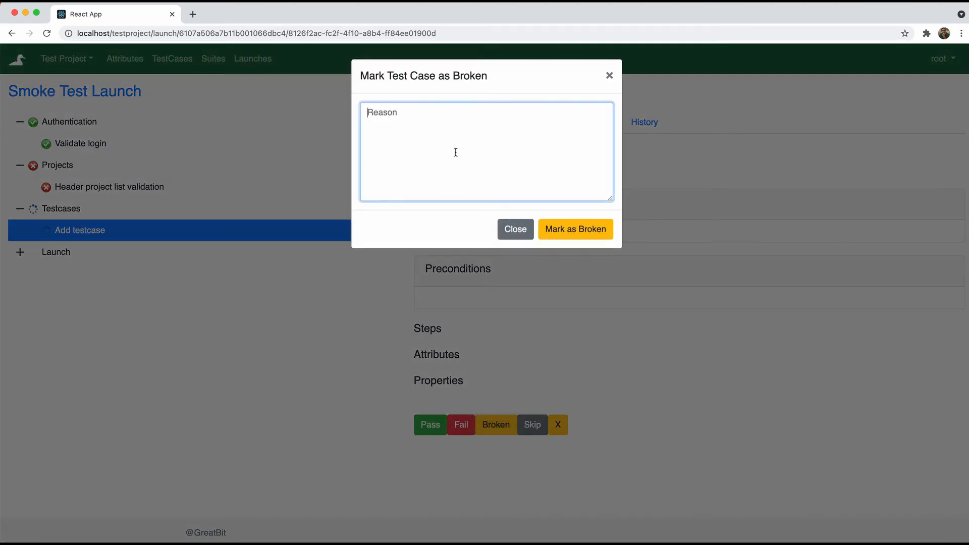
type("Something strange")
left_click(580, 228)
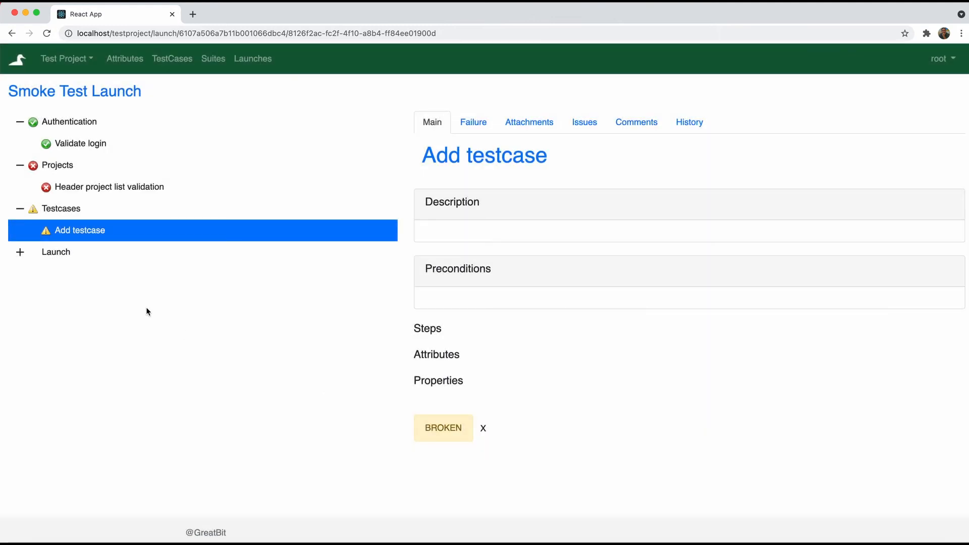
Run Launch creation in the Launch group and skip it with a short reason
left_click(20, 252)
left_click(71, 280)
left_click(422, 428)
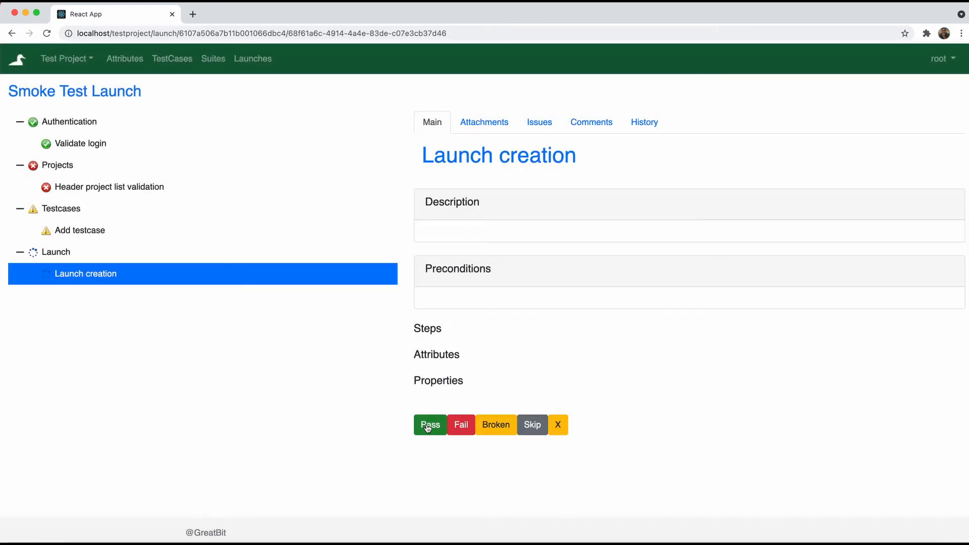
left_click(533, 425)
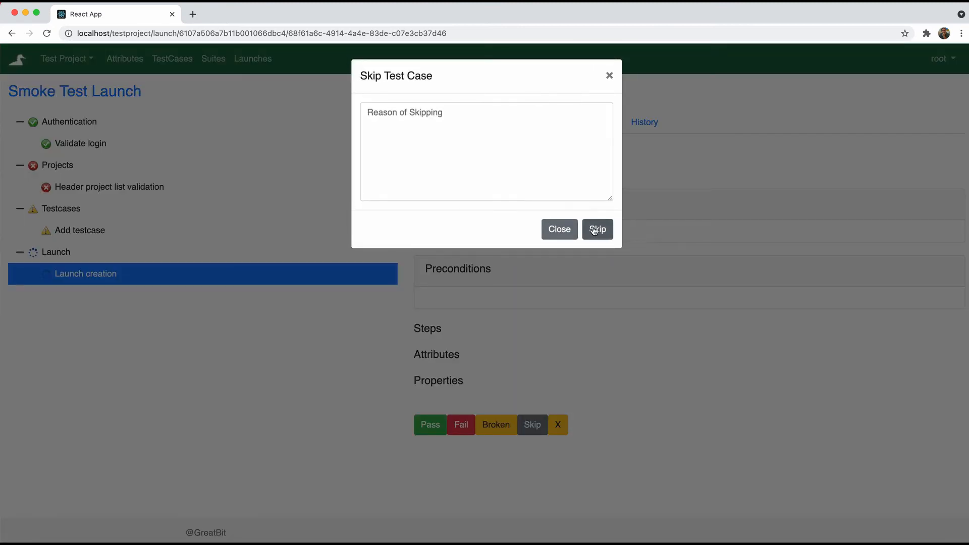
left_click(551, 148)
type("Test")
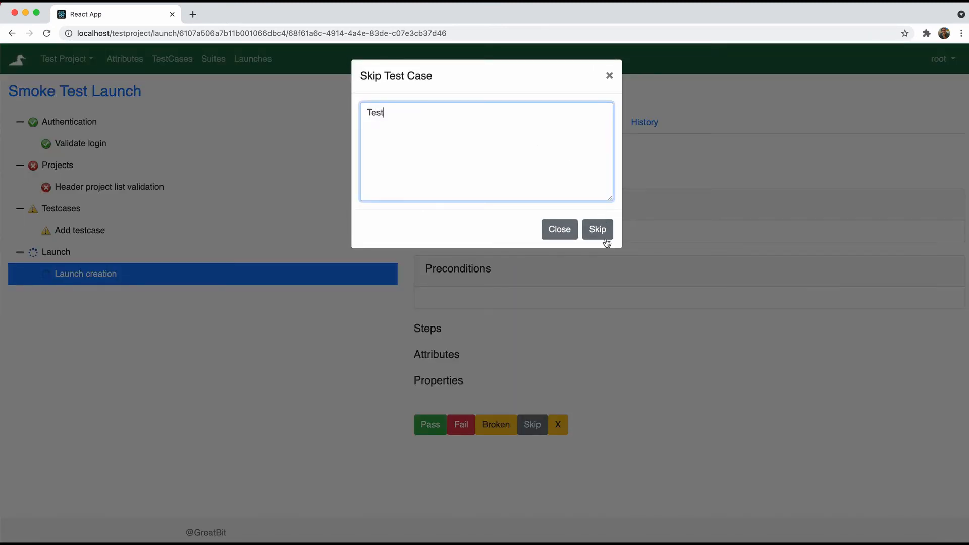
left_click(601, 231)
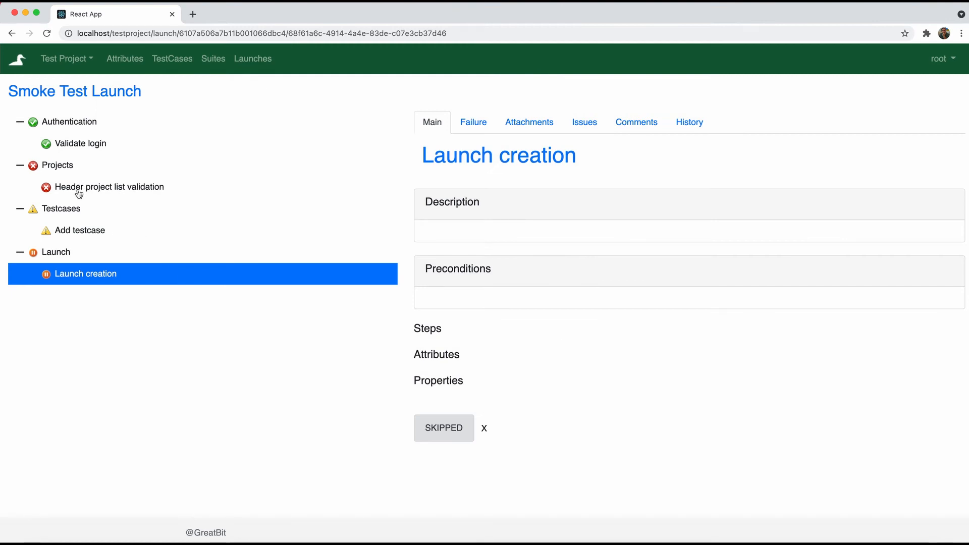
Change Add testcase from broken to passed, then show the launch summary with result counts
left_click(75, 230)
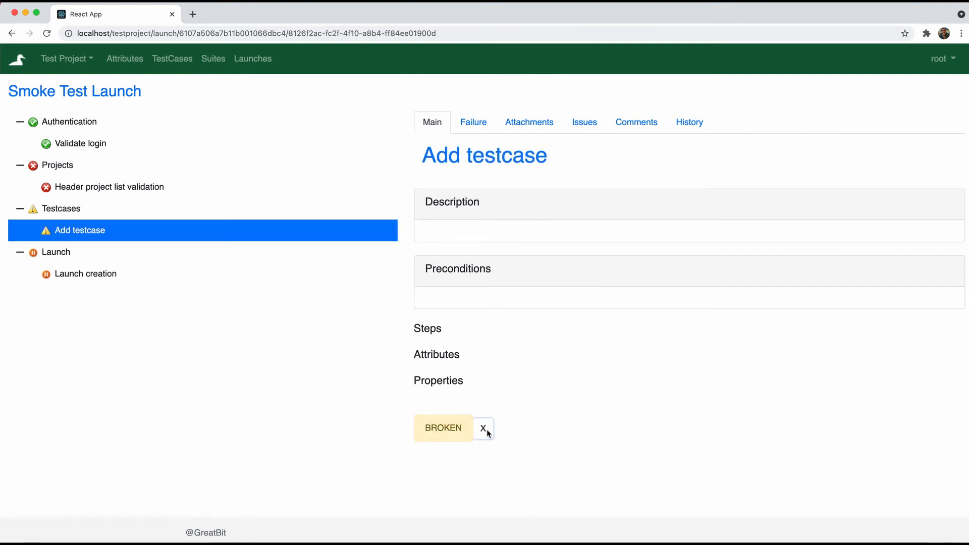
left_click(485, 430)
left_click(430, 426)
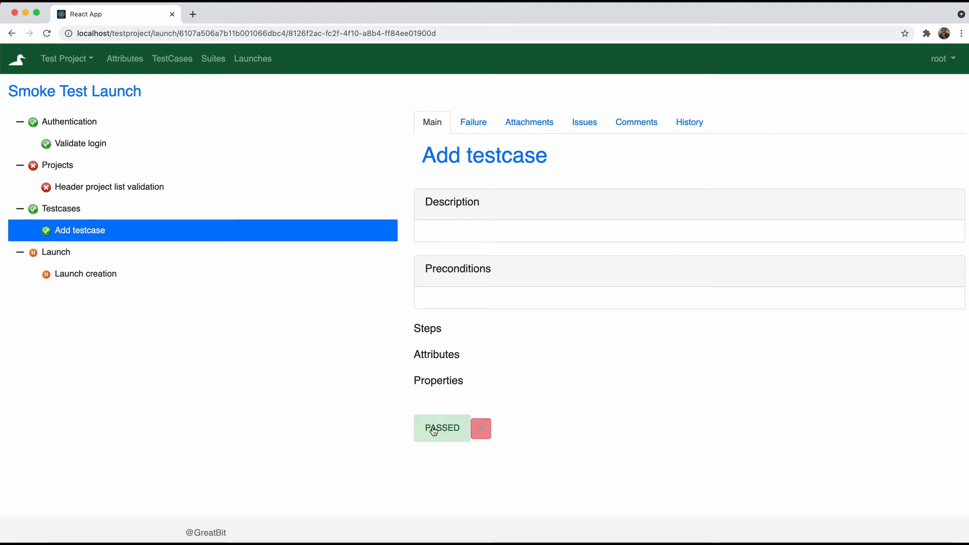
left_click(80, 94)
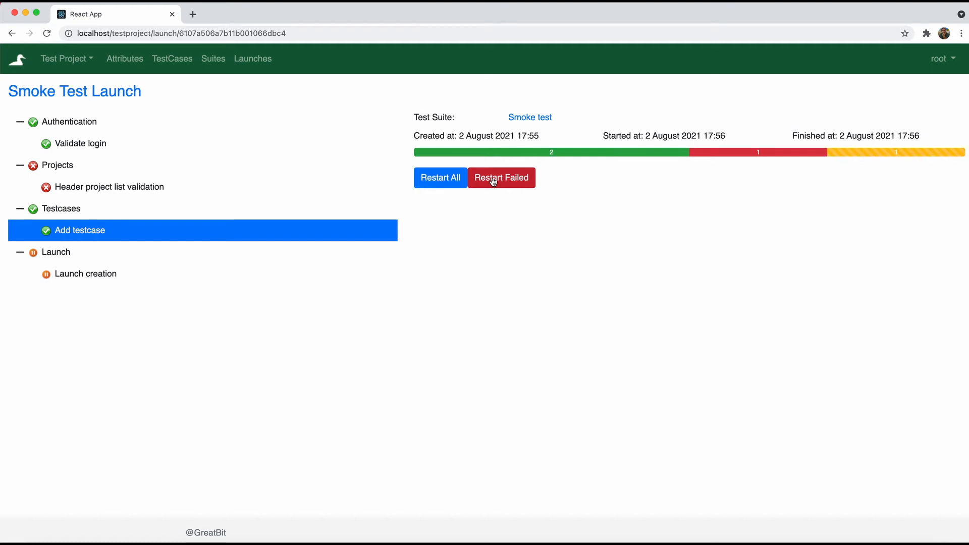
Restart the failed tests as a new launch 'Smoke Test Launch Re-run' and open it
left_click(524, 119, "super")
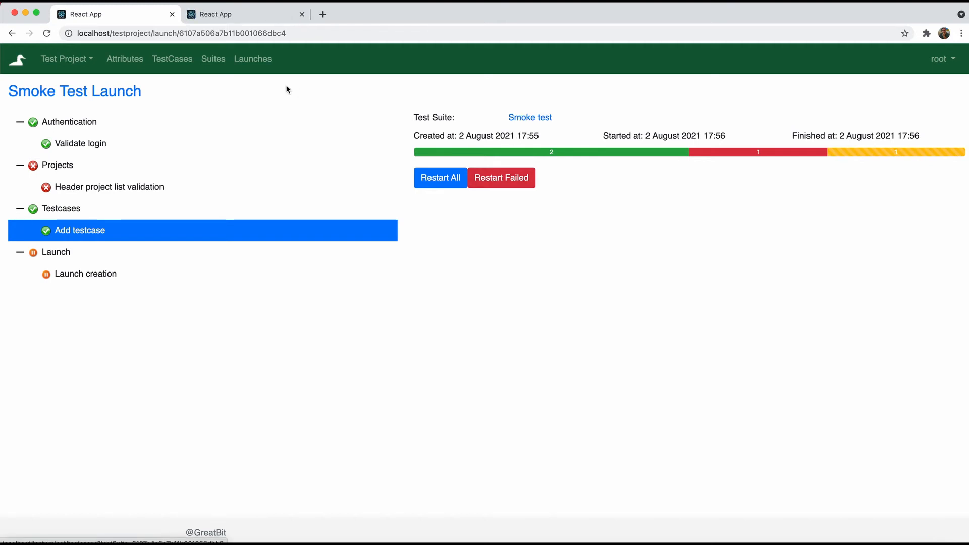
left_click(256, 14)
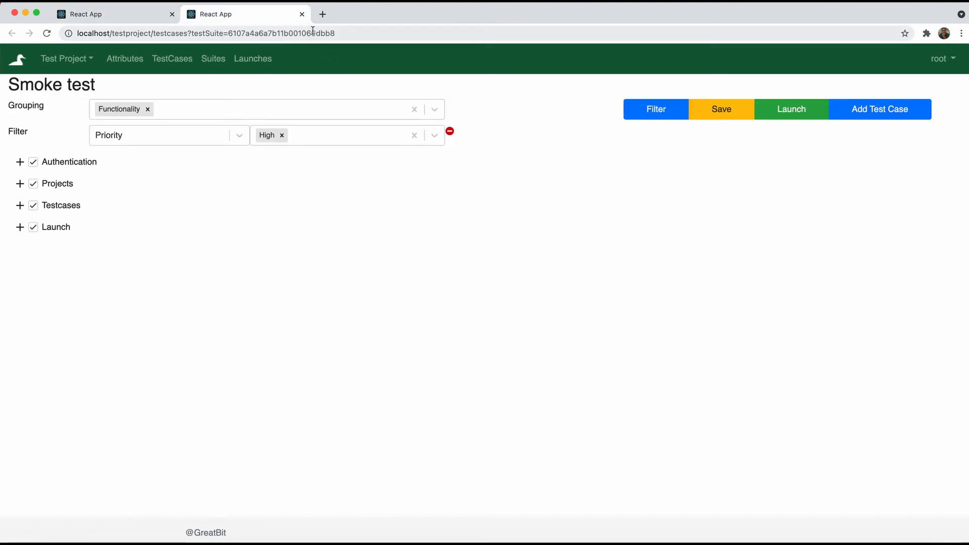
left_click(301, 14)
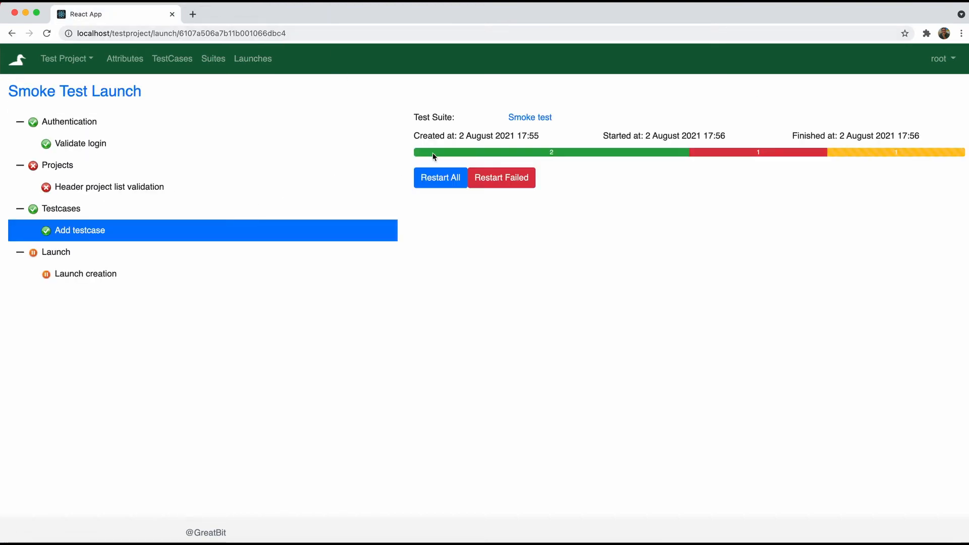
left_click(511, 180)
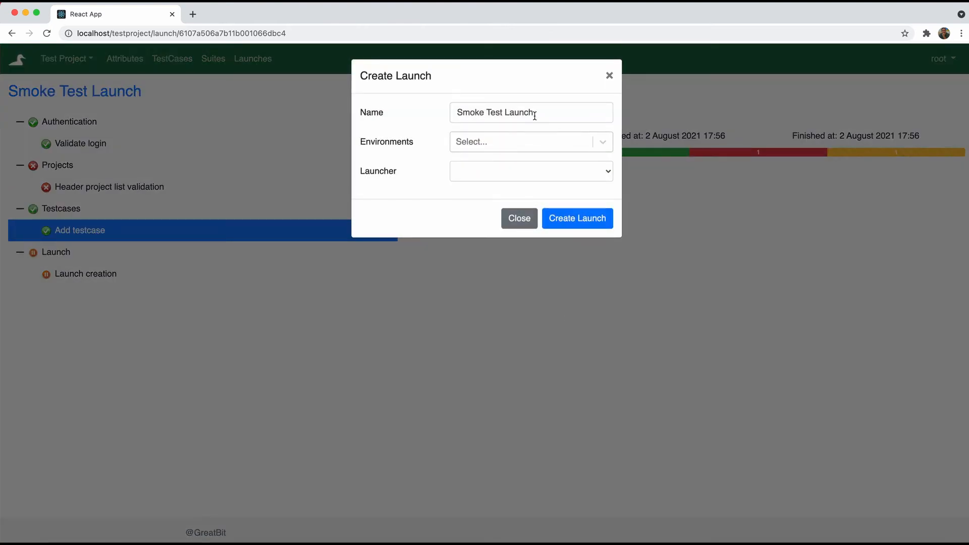
left_click(535, 116)
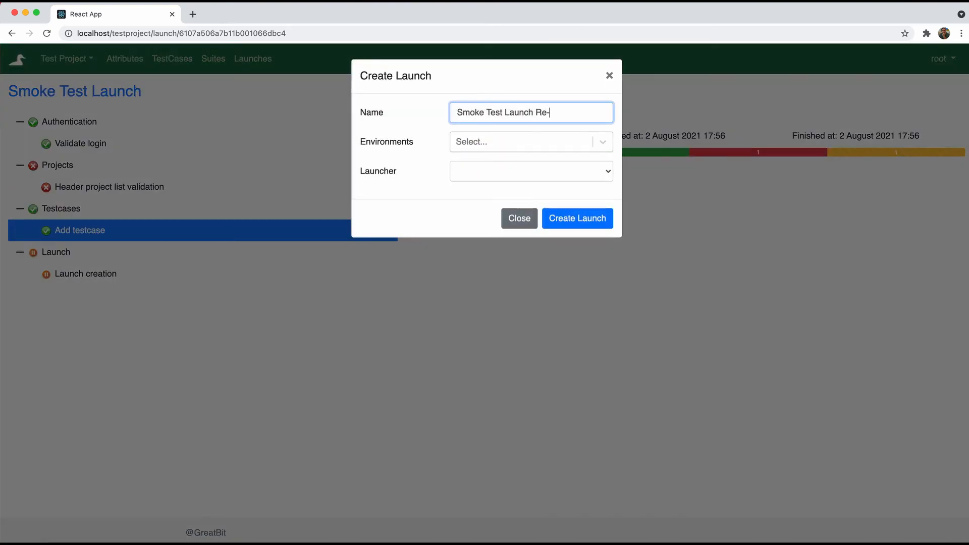
left_click(573, 218)
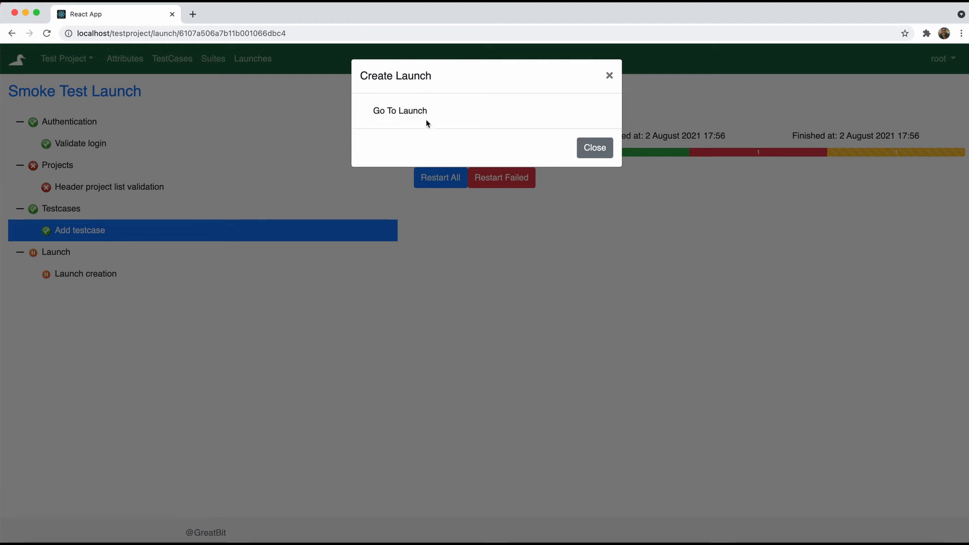
left_click(427, 121)
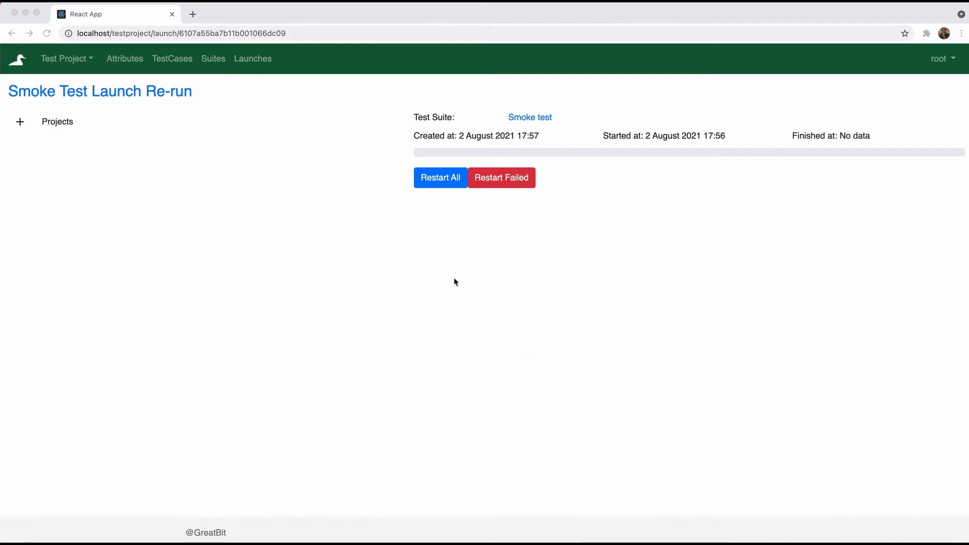
Pass Header project list validation in the re-run, then go to the launches list
left_click(20, 122)
left_click(19, 124)
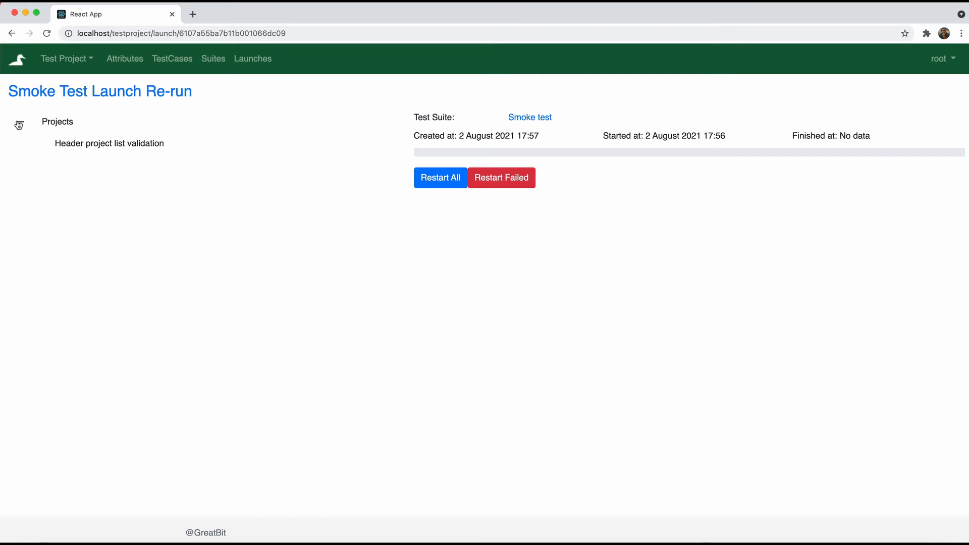
left_click(74, 142)
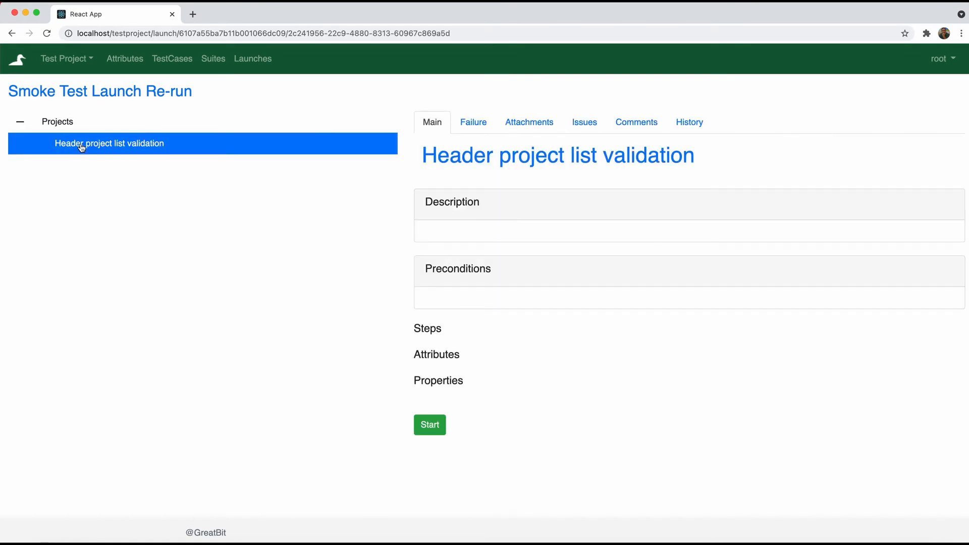
left_click(442, 427)
left_click(429, 427)
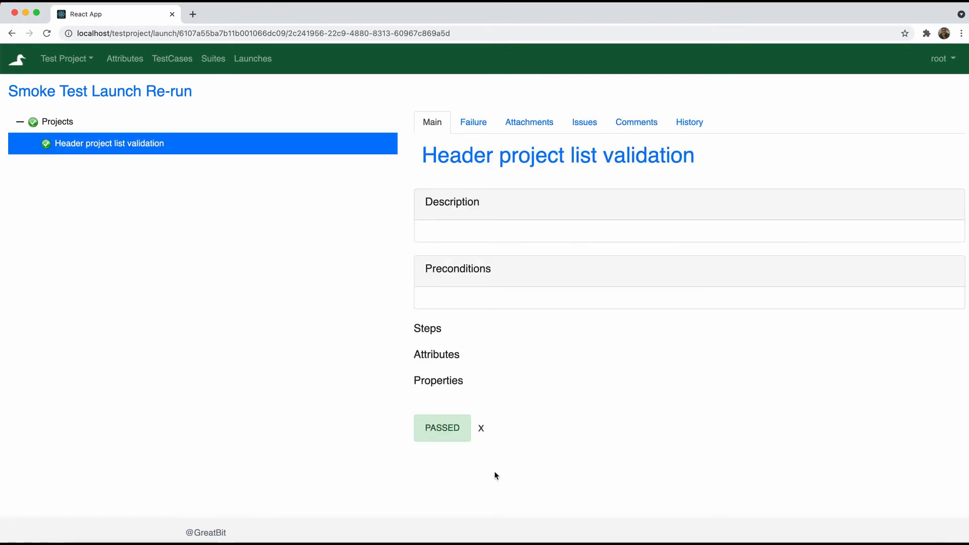
left_click(253, 60)
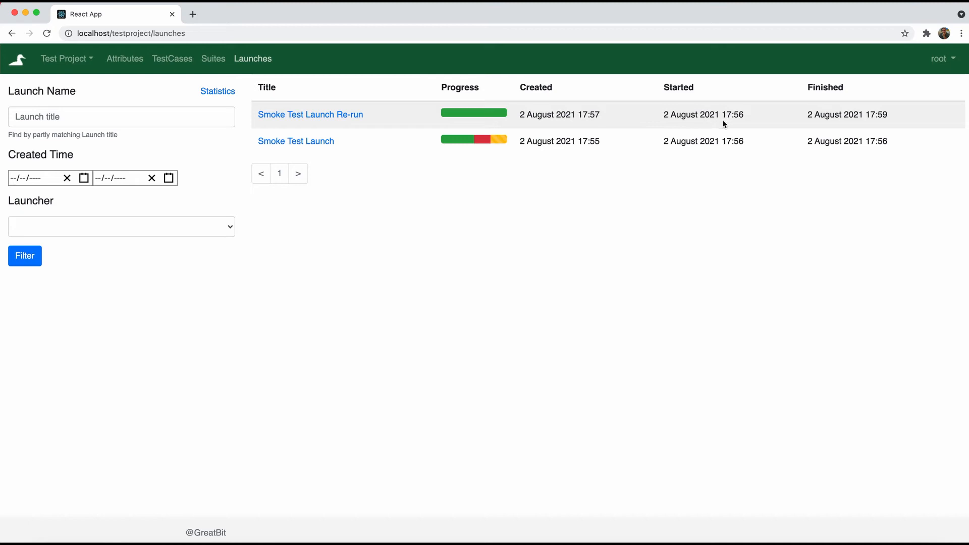
left_click(145, 117)
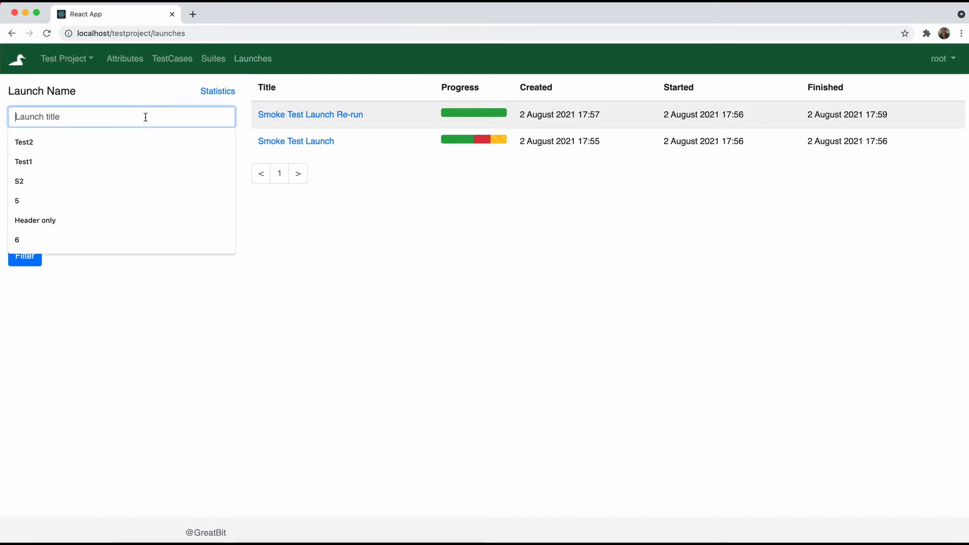
left_click(333, 284)
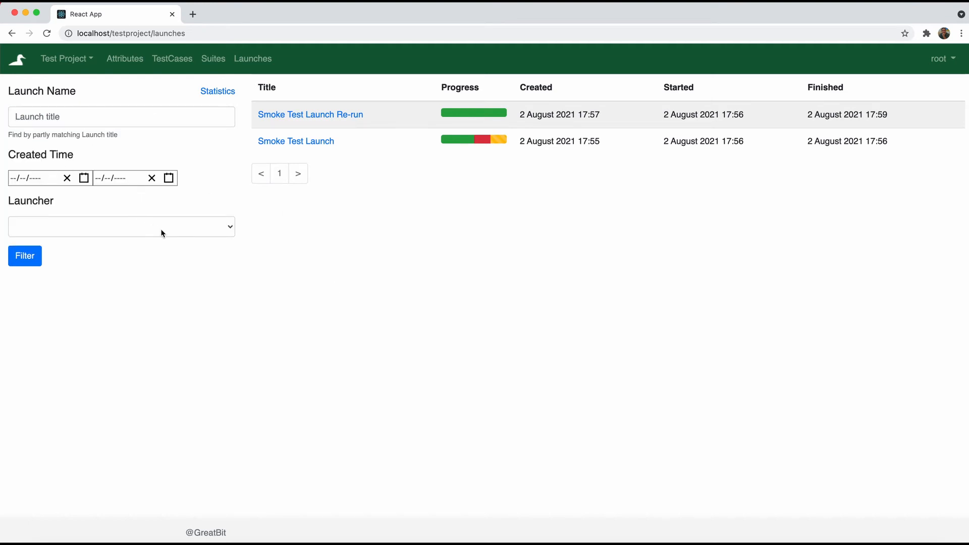
left_click(233, 226)
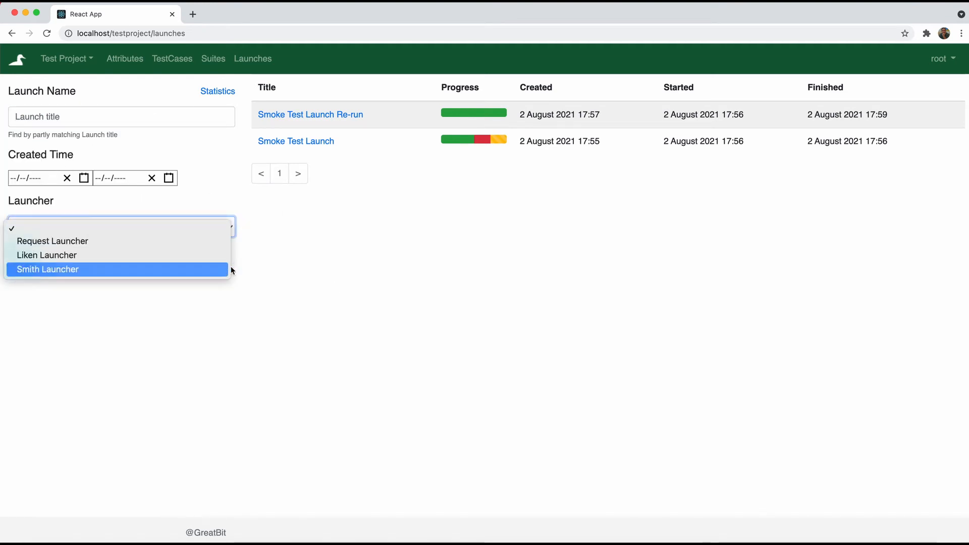
left_click(276, 298)
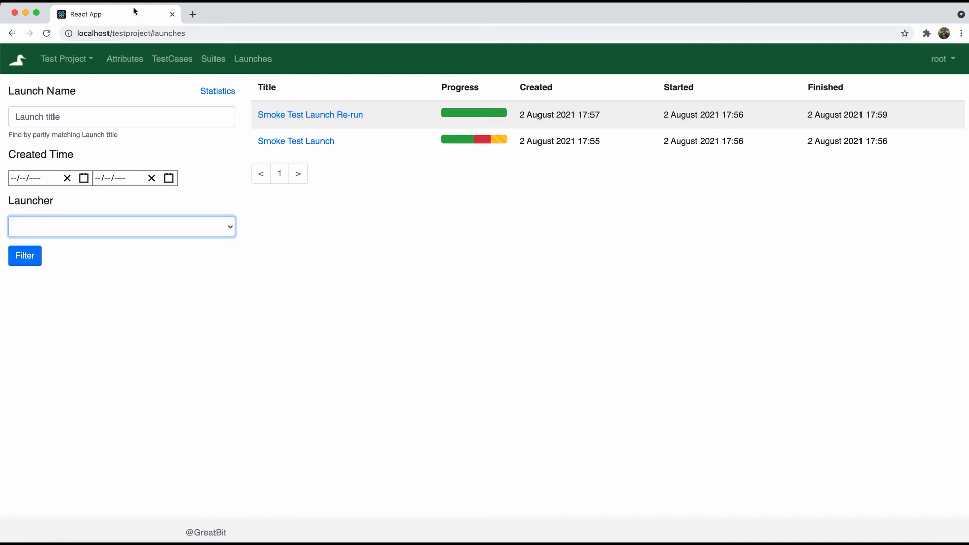
In the test case list, untick Project delete and Project update
left_click(166, 58)
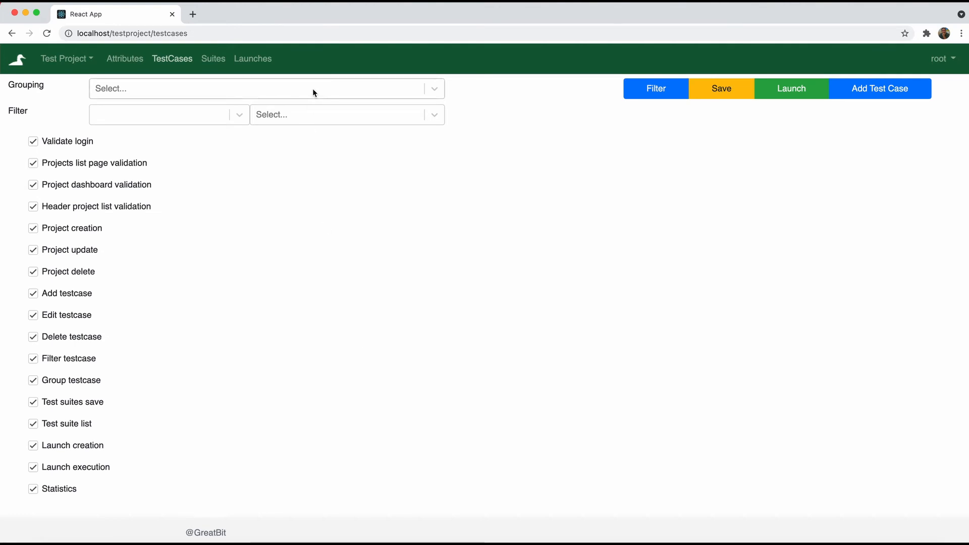
left_click(33, 271)
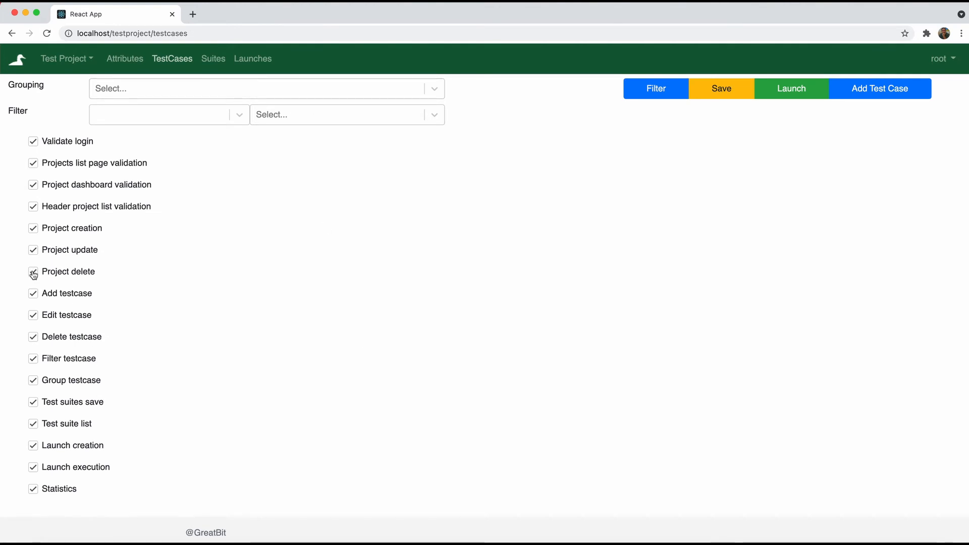
left_click(32, 249)
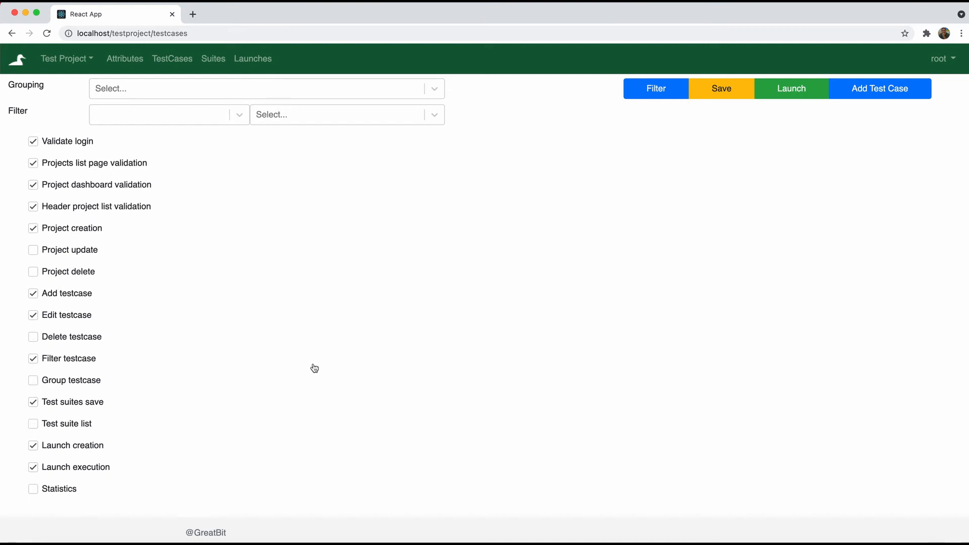
Create a launch from the remaining ticked test cases, open it, and view Validate login
left_click(791, 93)
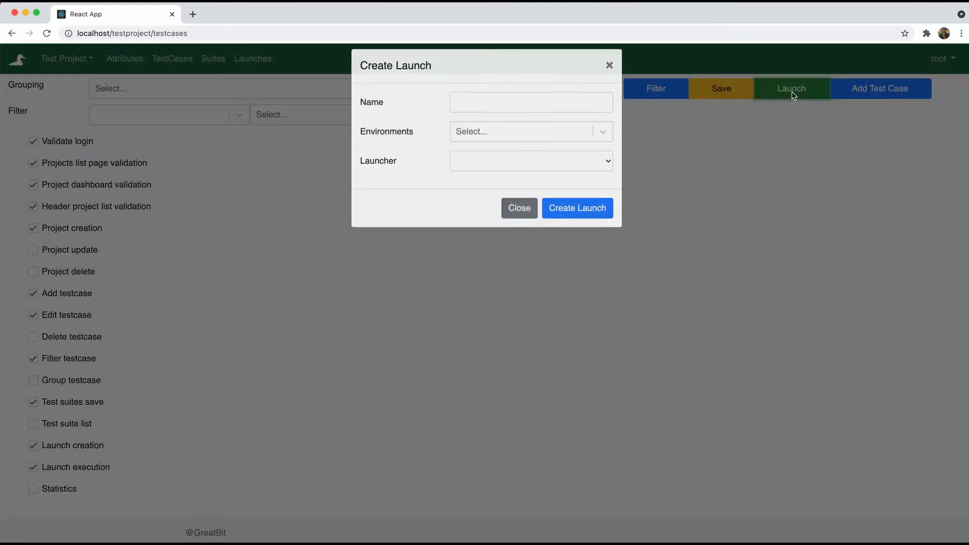
left_click(485, 118)
left_click(492, 91)
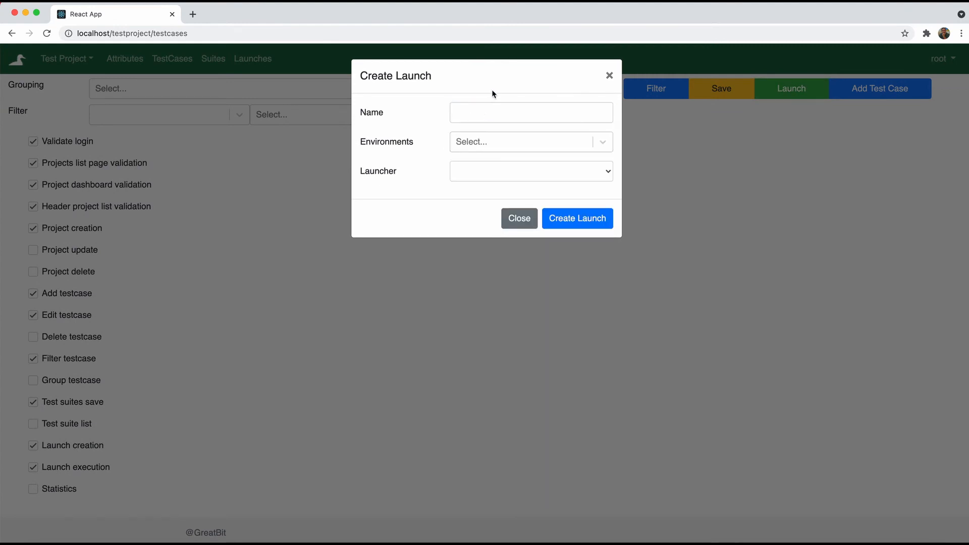
left_click(579, 218)
left_click(402, 112)
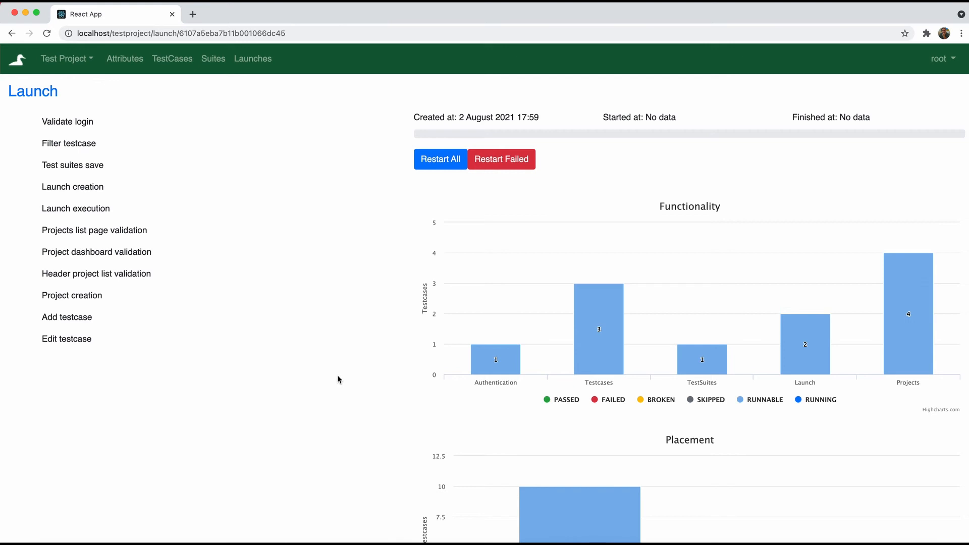
scroll(337, 376, "down", 4)
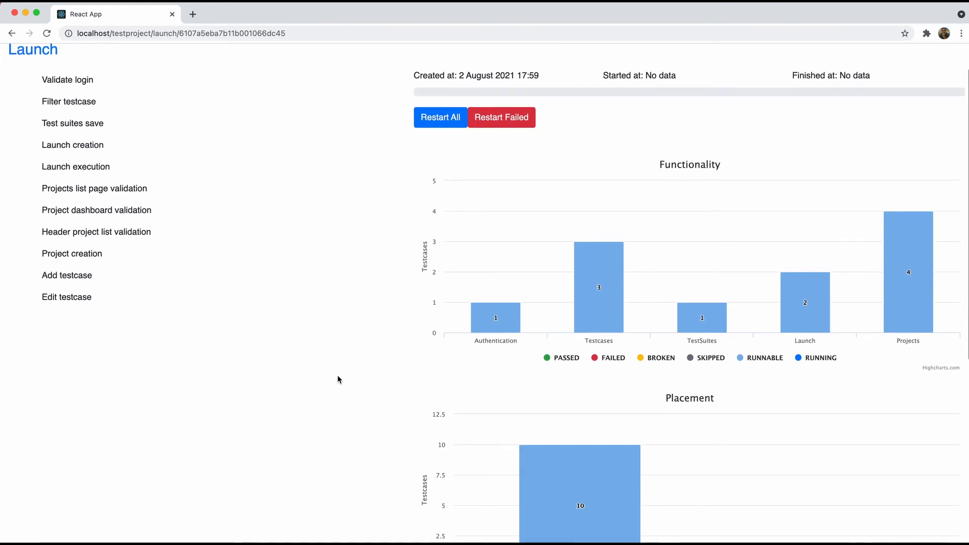
scroll(338, 376, "down", 9)
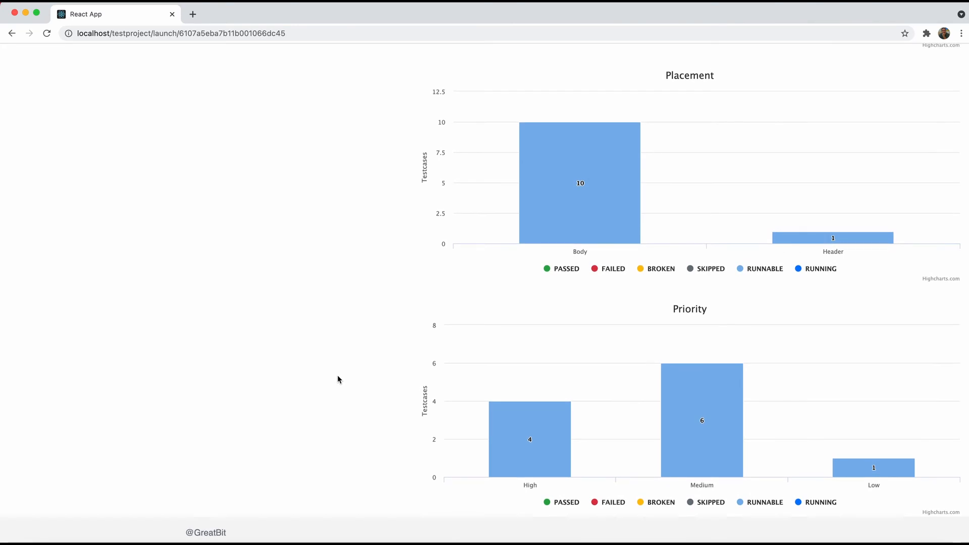
scroll(337, 379, "up", 15)
left_click(76, 124)
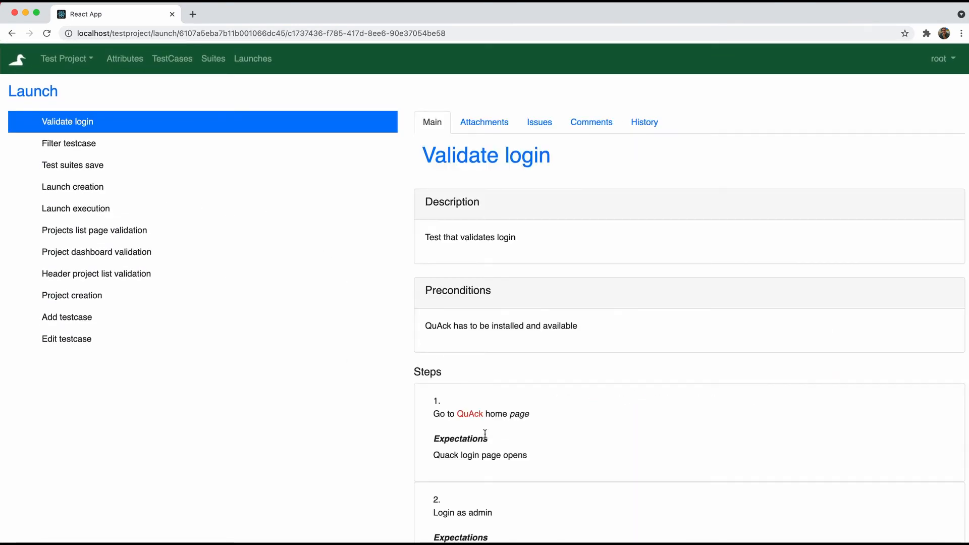
Pass Validate login, Filter testcase and Test suites save
scroll(485, 433, "down", 8)
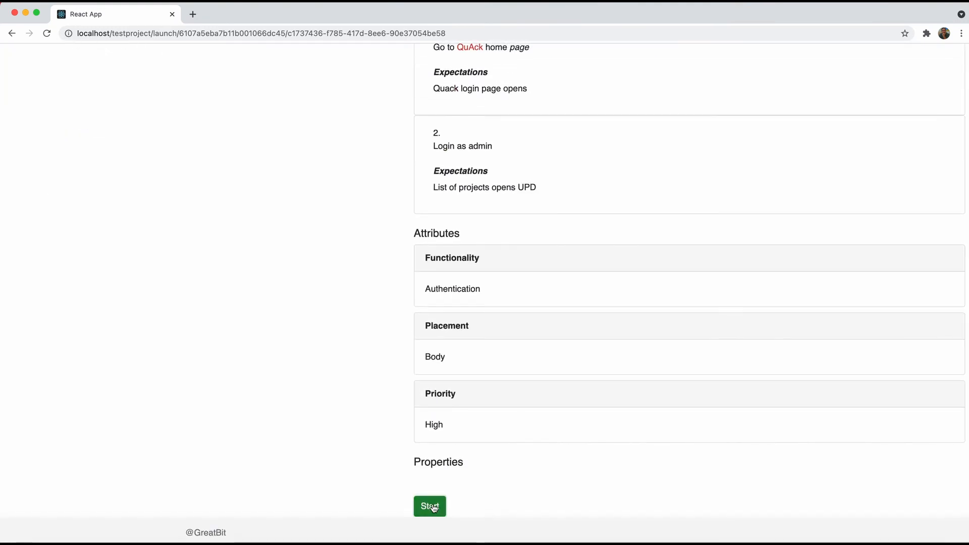
left_click(431, 510)
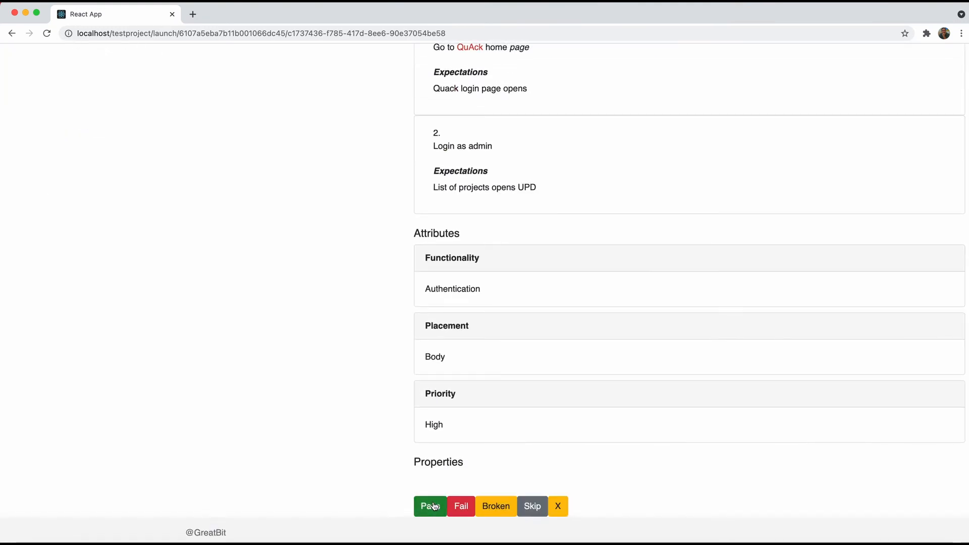
left_click(431, 506)
scroll(328, 368, "up", 8)
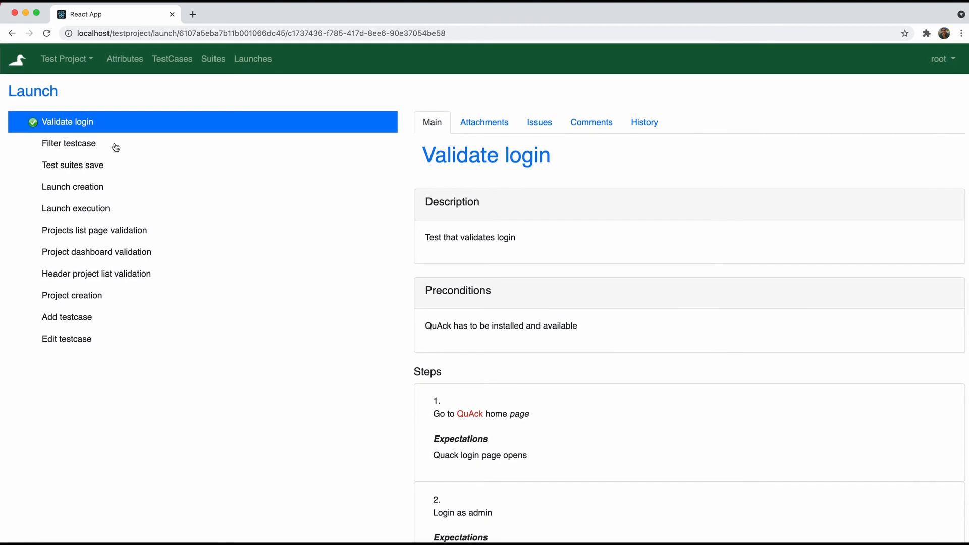
left_click(116, 150)
scroll(353, 354, "down", 5)
left_click(438, 512)
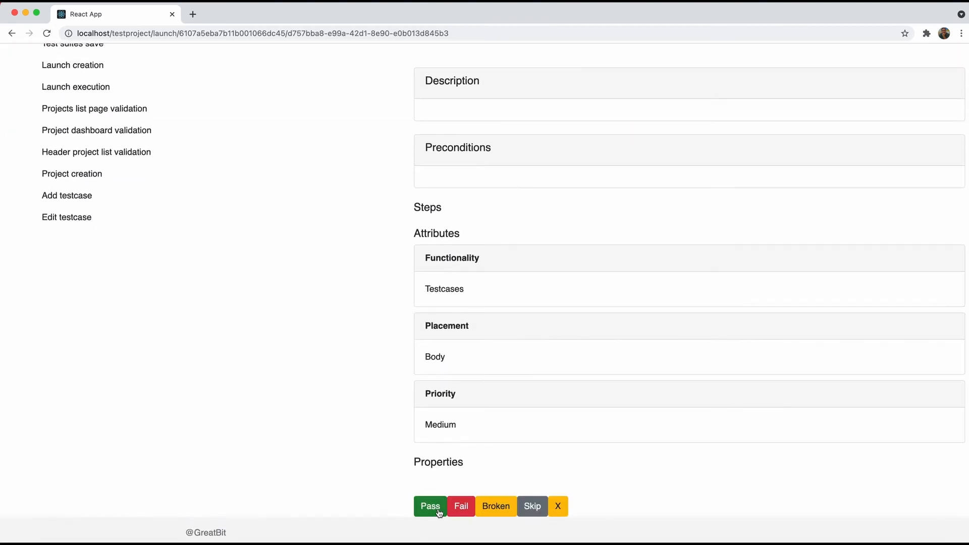
left_click(438, 512)
scroll(202, 207, "up", 5)
left_click(113, 169)
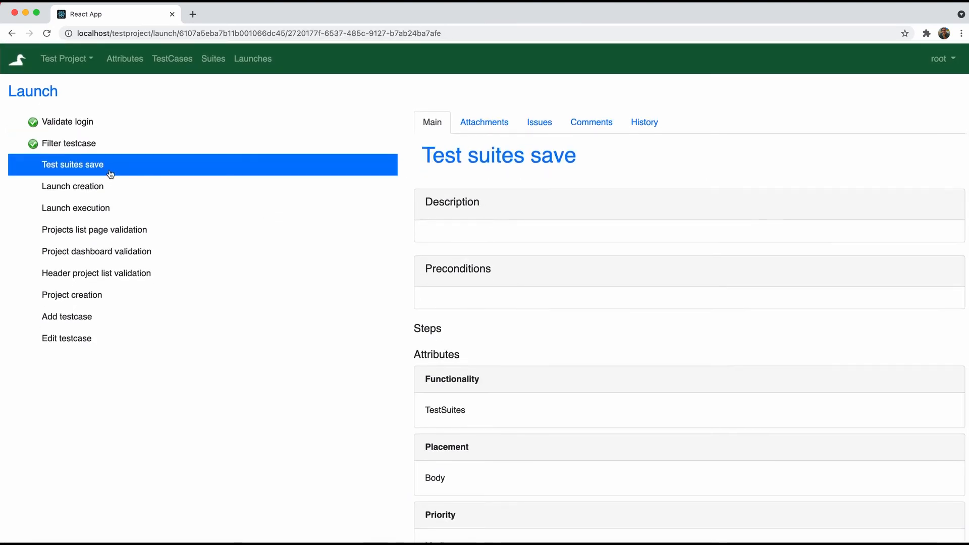
scroll(274, 267, "down", 5)
left_click(421, 503)
left_click(429, 506)
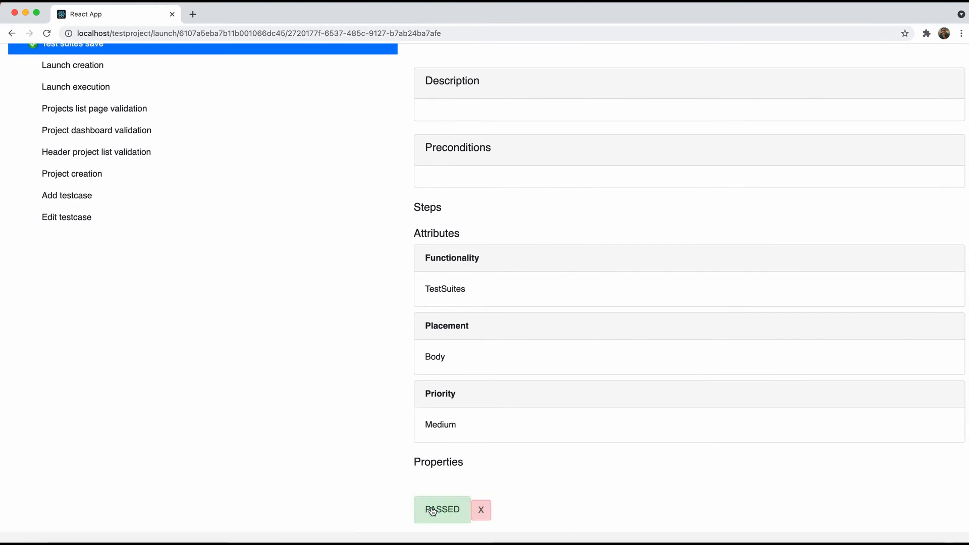
Fail Launch creation; pass Launch execution, Projects list page validation and Project dashboard validation
left_click(97, 64)
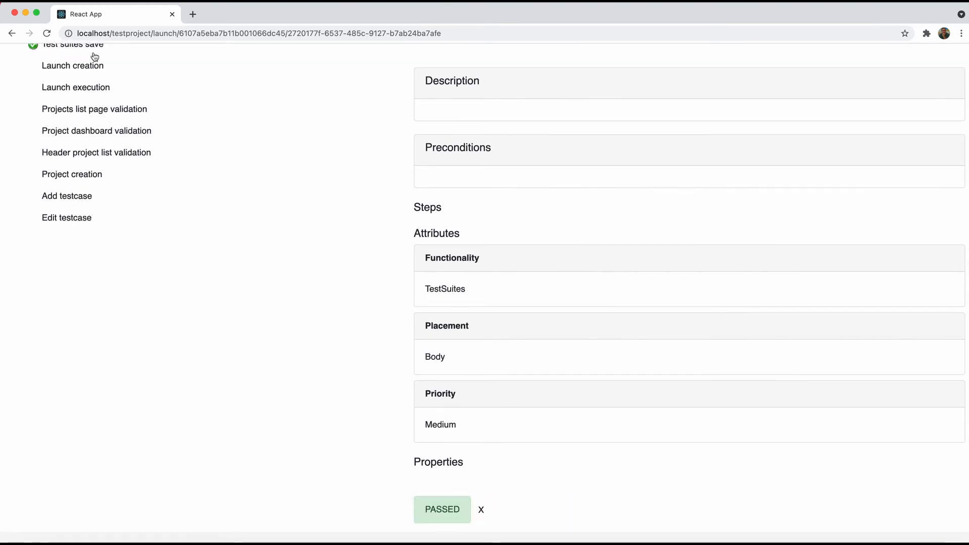
left_click(427, 505)
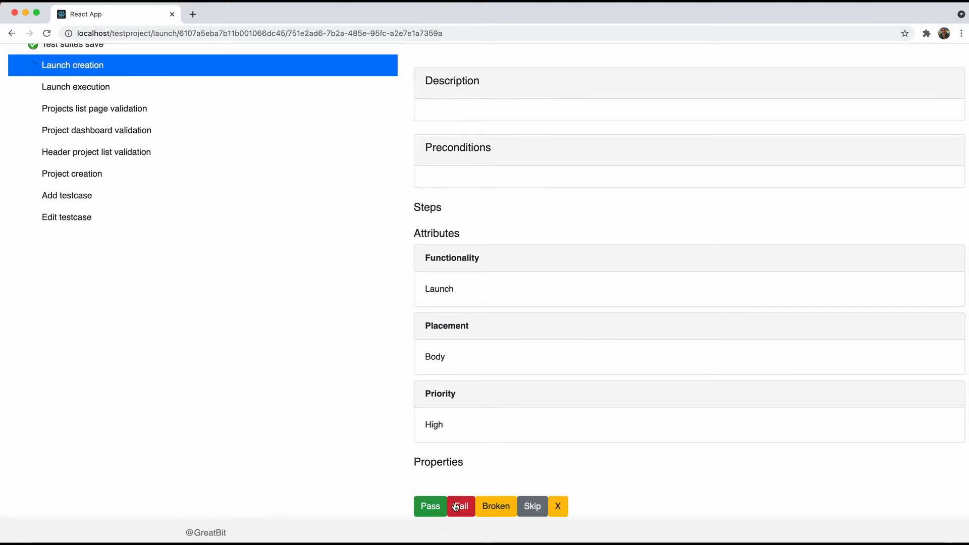
left_click(461, 506)
left_click(598, 230)
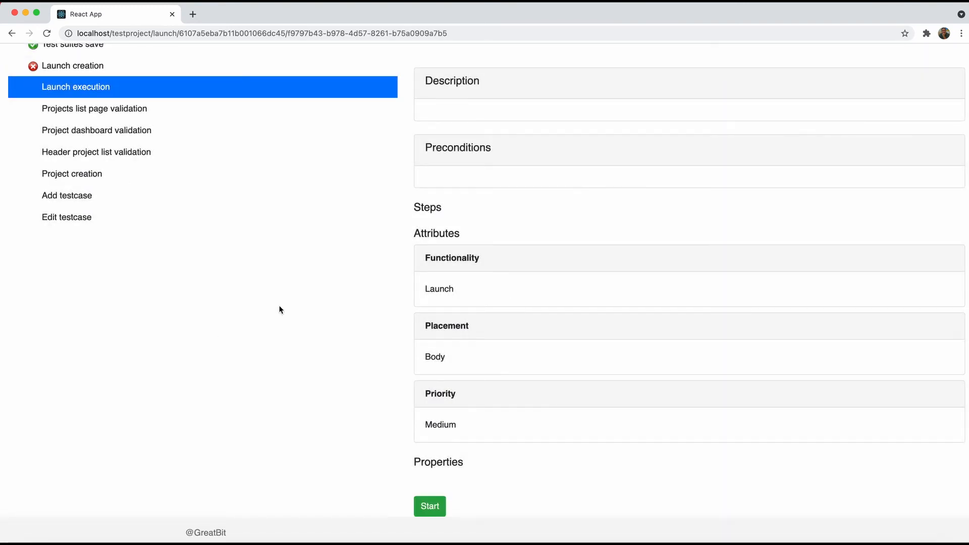
left_click(426, 507)
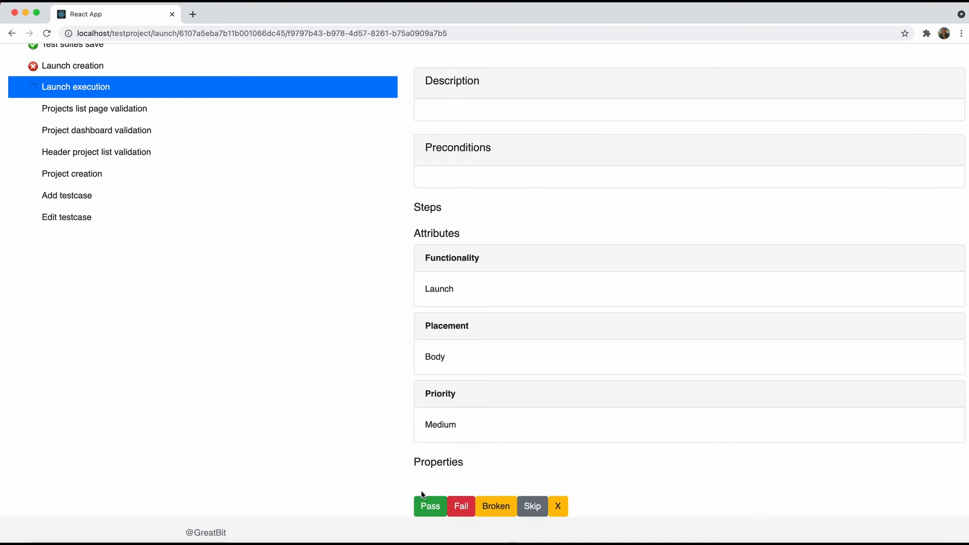
left_click(428, 505)
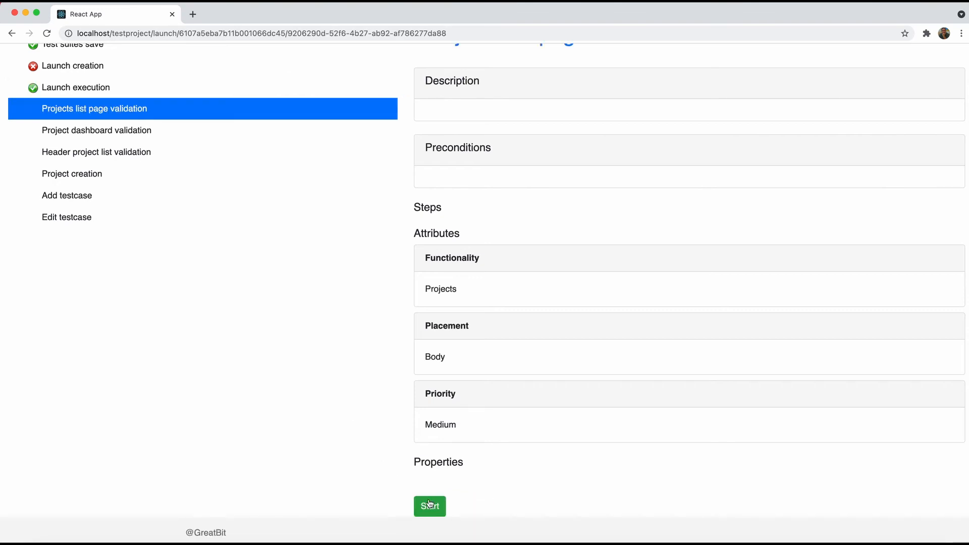
left_click(429, 503)
left_click(428, 505)
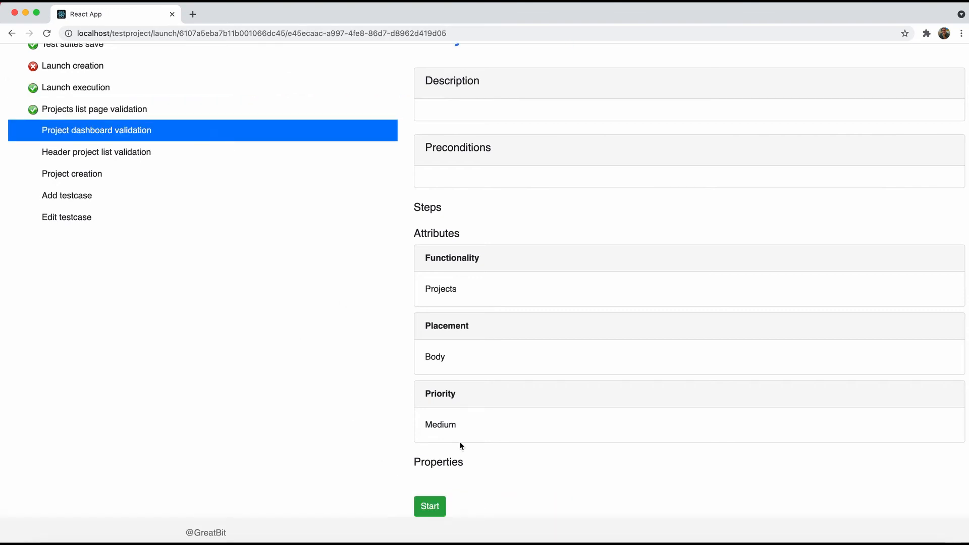
left_click(429, 506)
left_click(427, 507)
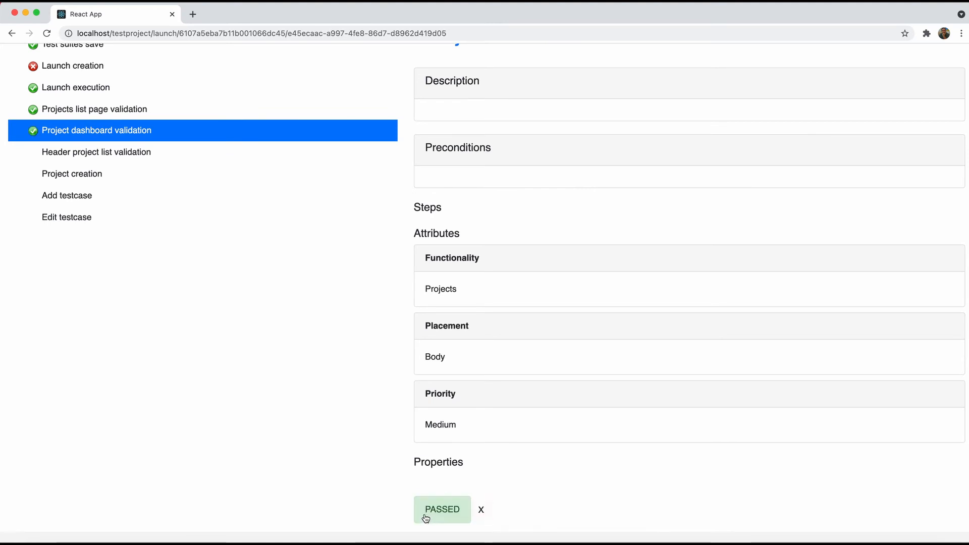
Fail Header project list validation; pass Project creation and Add testcase
left_click(137, 161)
left_click(434, 508)
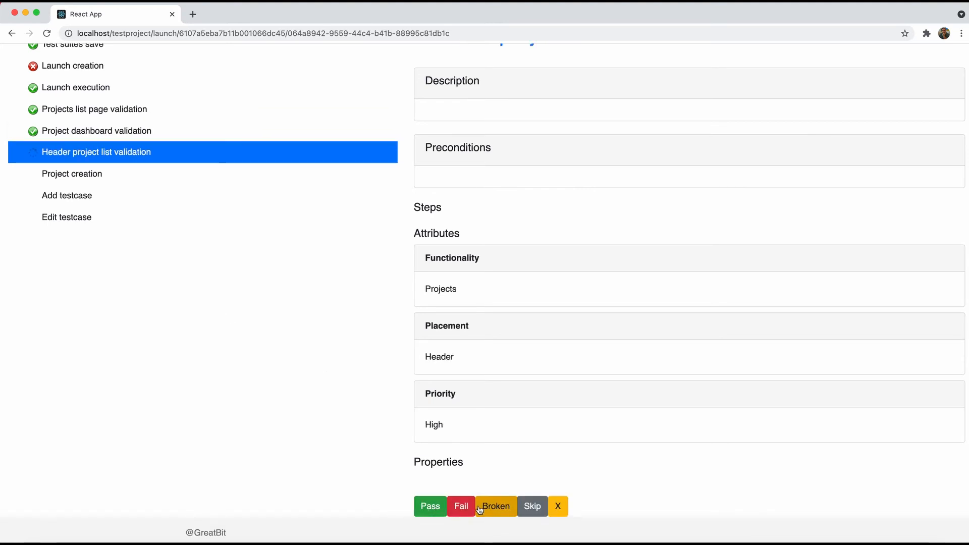
left_click(461, 506)
left_click(598, 229)
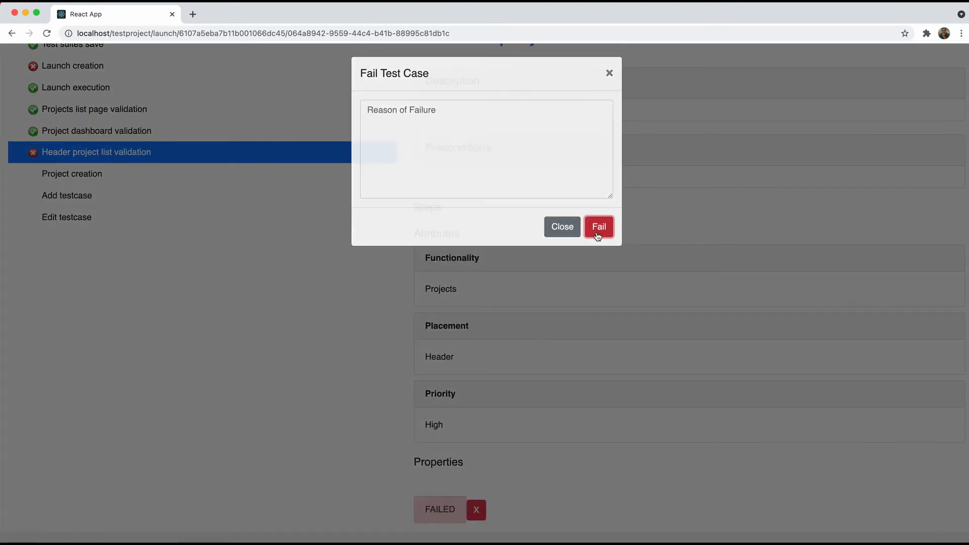
left_click(113, 176)
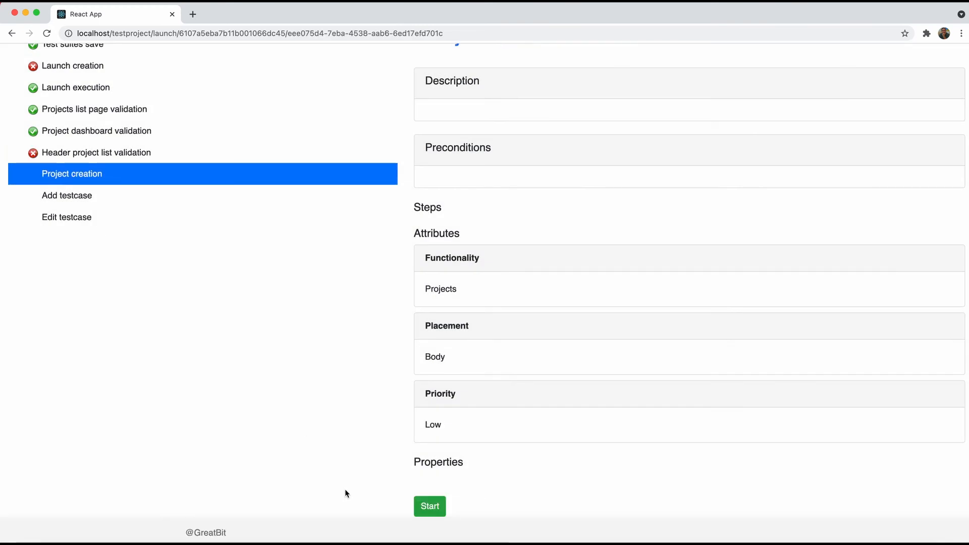
left_click(429, 507)
left_click(427, 506)
left_click(169, 202)
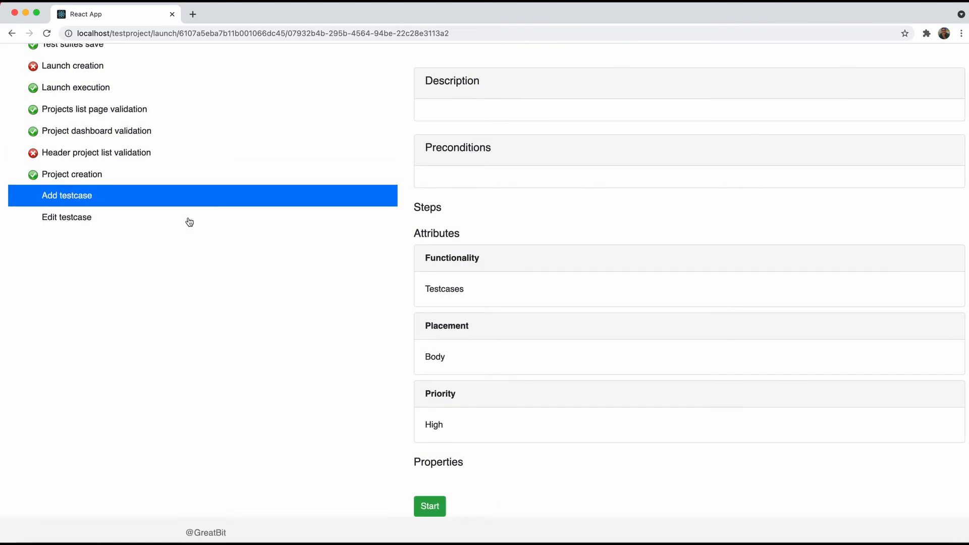
left_click(430, 507)
left_click(429, 507)
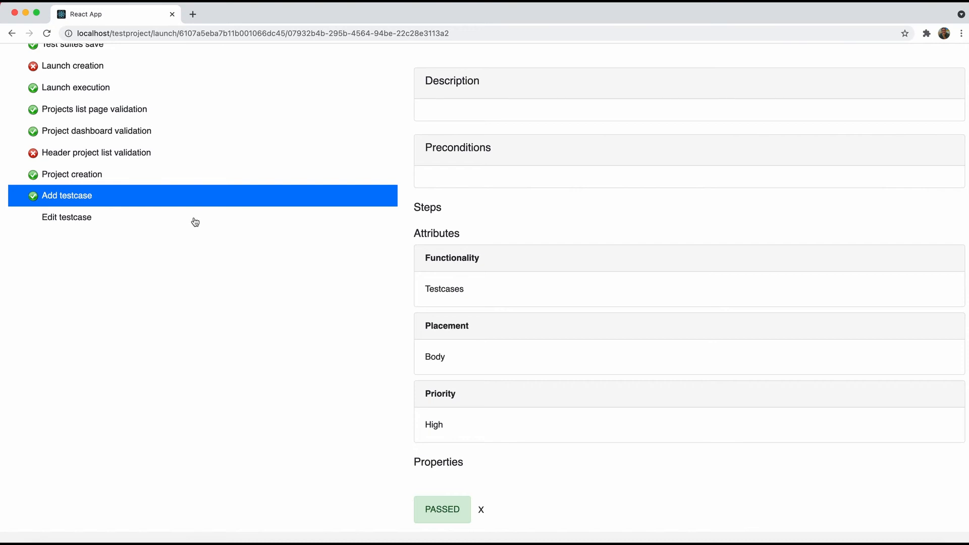
Mark Edit testcase as broken and return to the launch summary charts
left_click(195, 222)
left_click(424, 503)
left_click(495, 506)
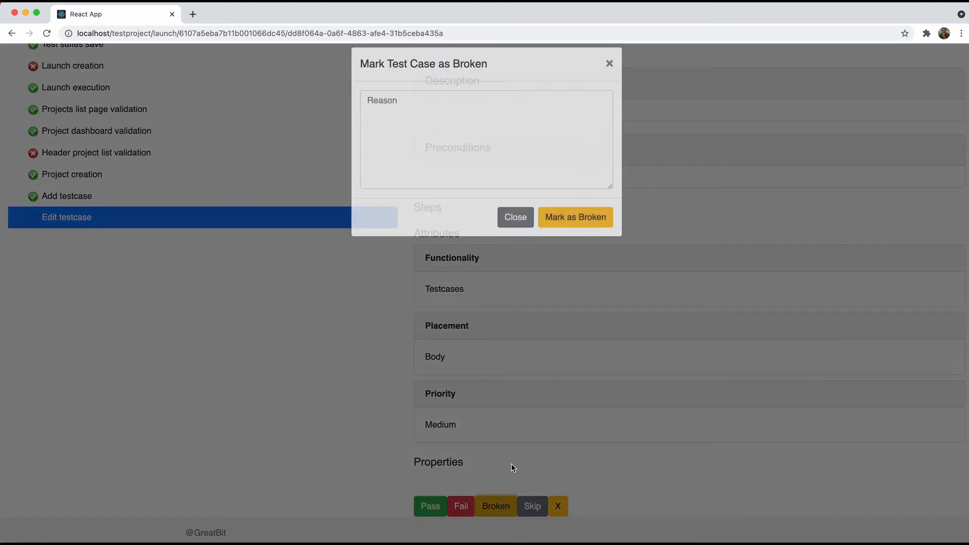
left_click(575, 229)
scroll(488, 333, "up", 3)
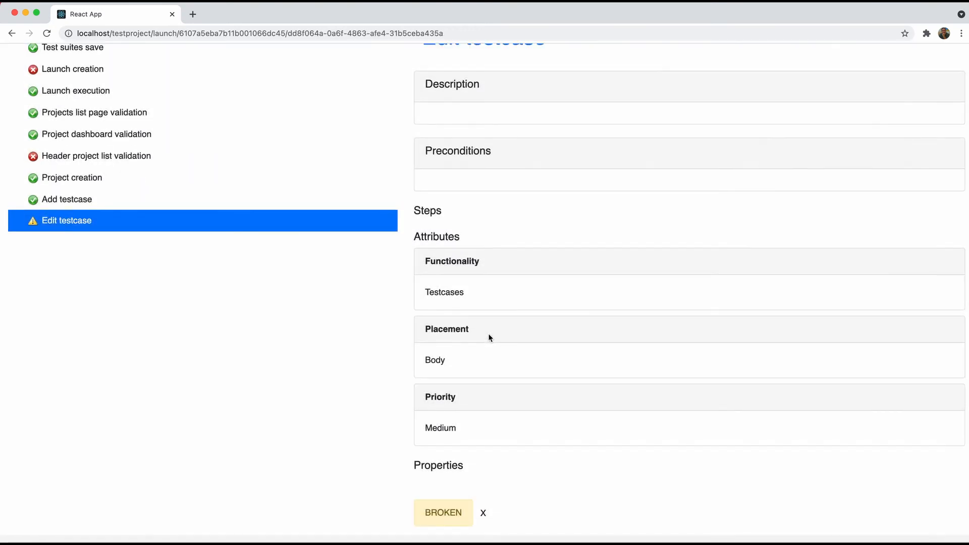
left_click(28, 91)
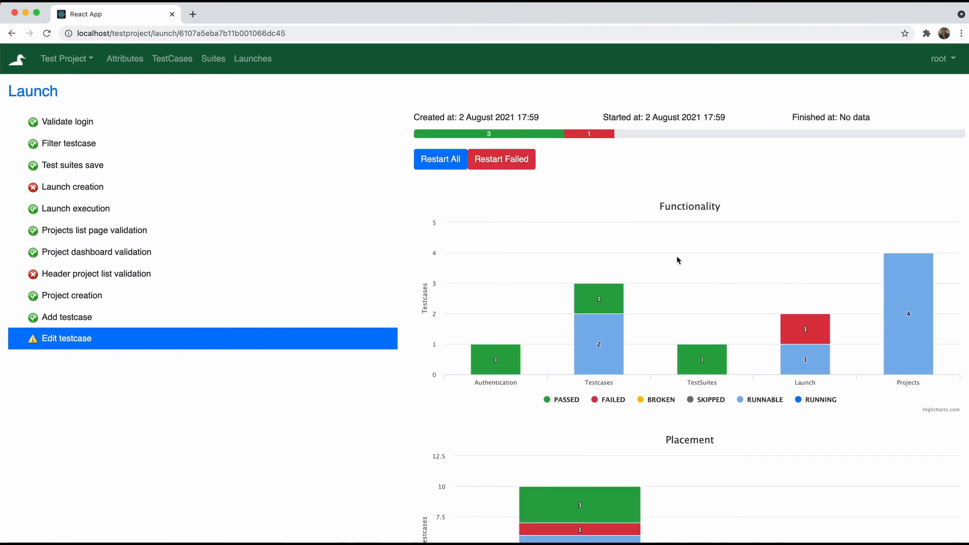
Scroll through the Functionality, Placement and Priority result charts, then open the launches list
scroll(676, 257, "down", 3)
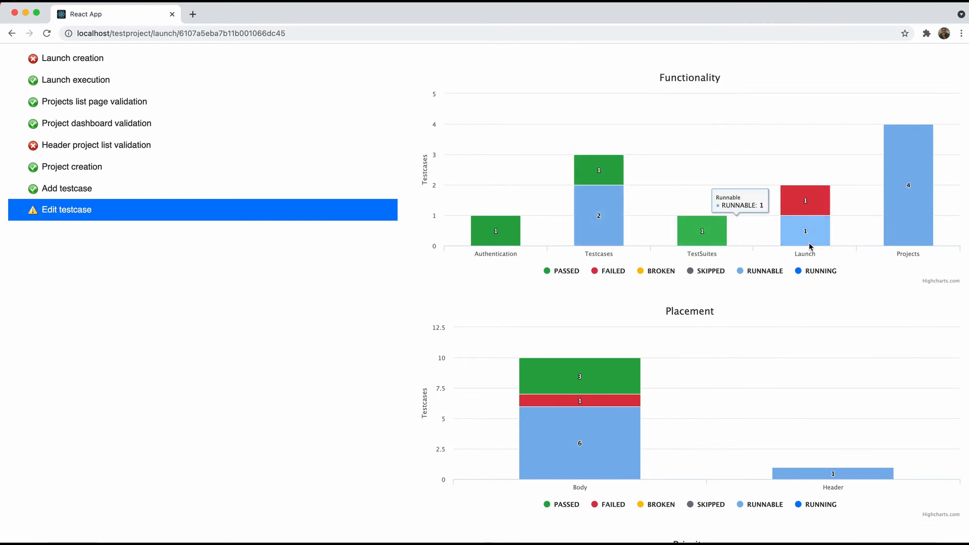
scroll(886, 281, "down", 1)
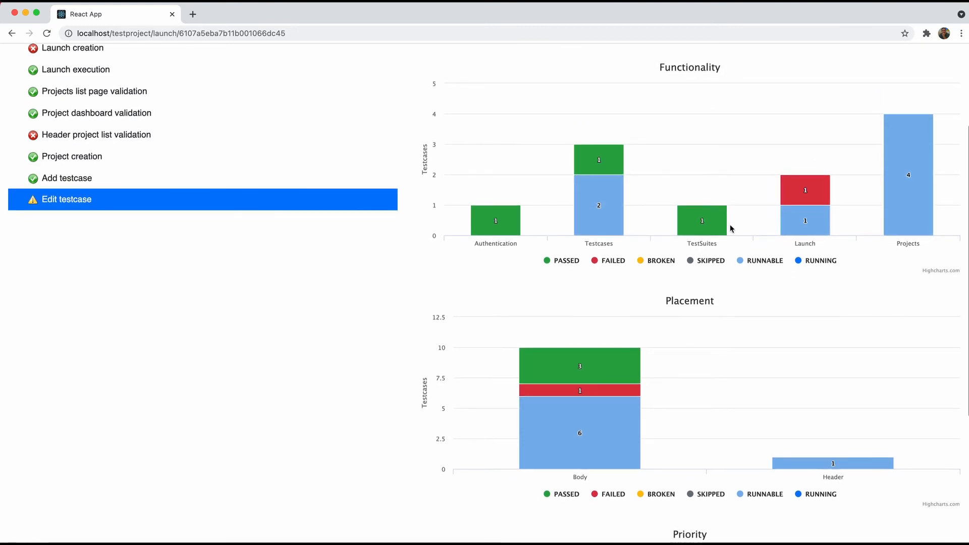
scroll(712, 354, "down", 1)
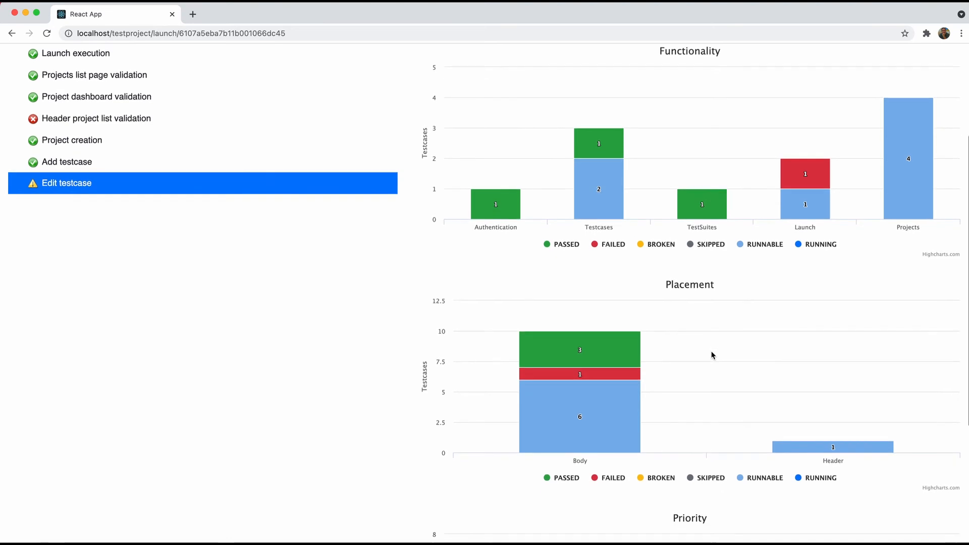
scroll(713, 354, "down", 1)
scroll(712, 354, "down", 1)
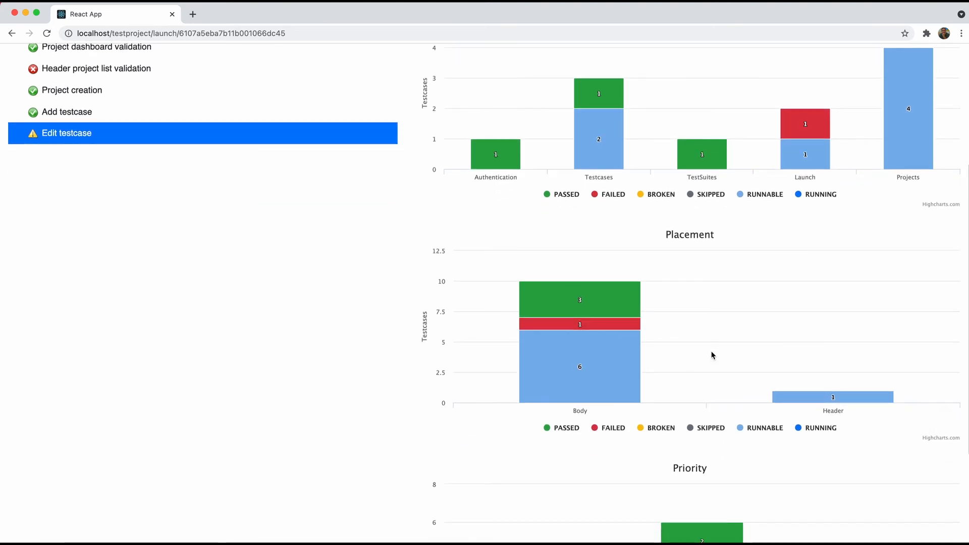
scroll(712, 354, "down", 3)
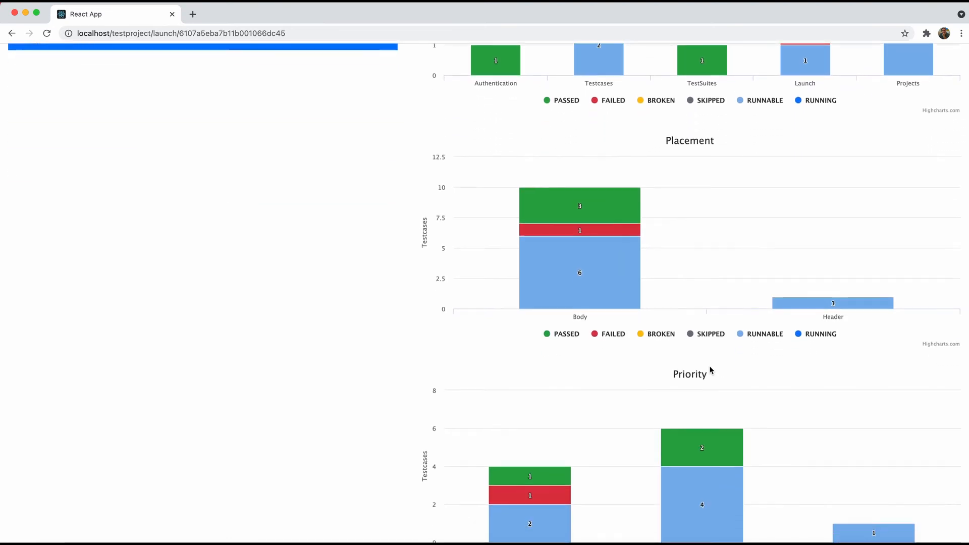
scroll(709, 371, "down", 2)
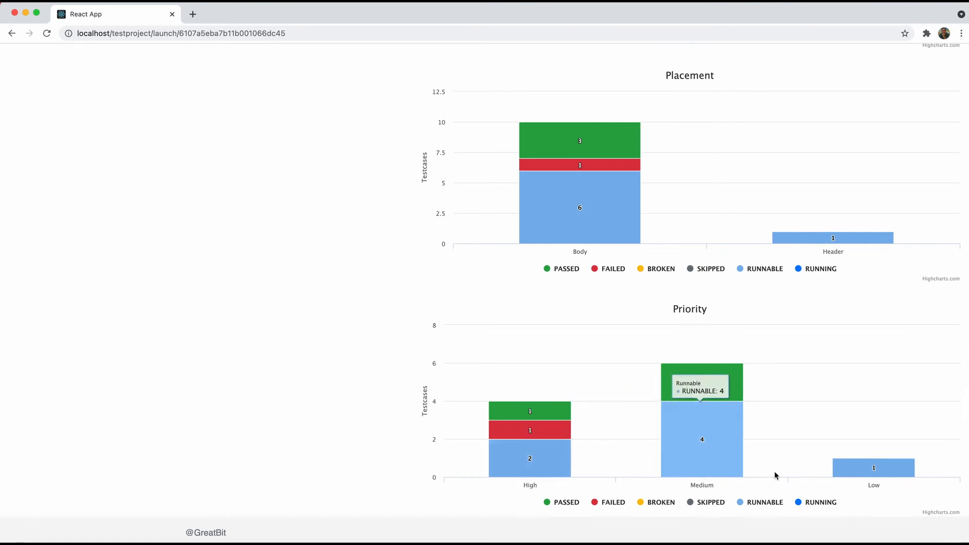
scroll(856, 470, "up", 6)
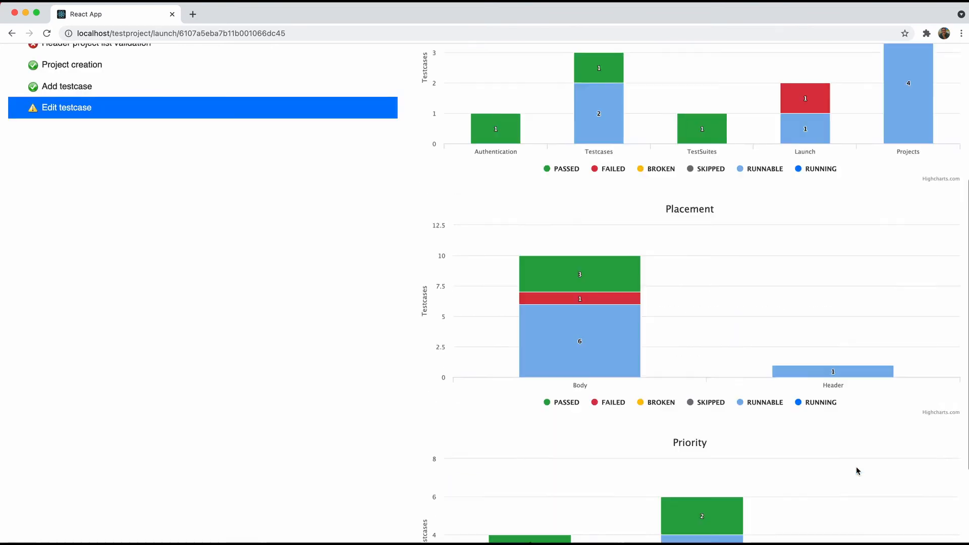
left_click(252, 58)
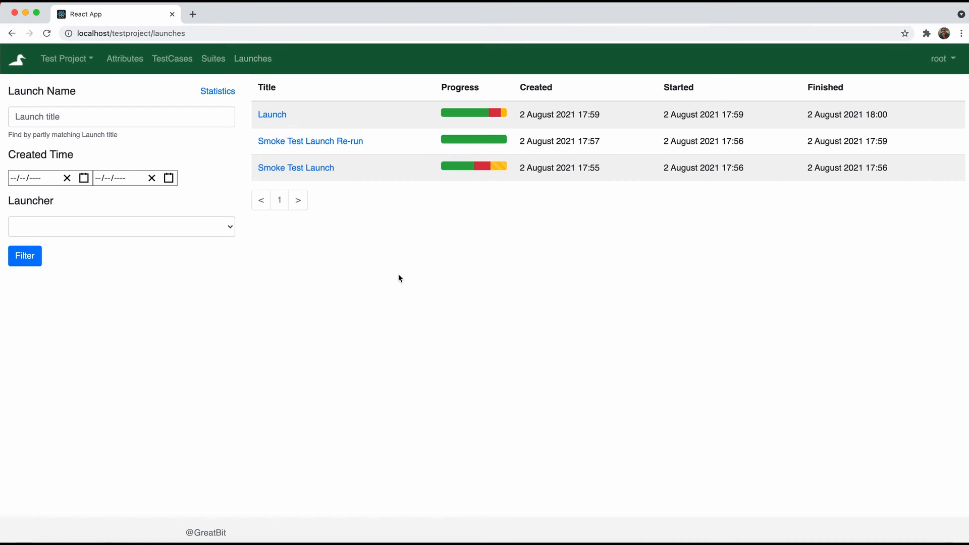
Filter the launches list by title, first 'Laundh' and then 'Smoke'
left_click(139, 111)
type("Laund")
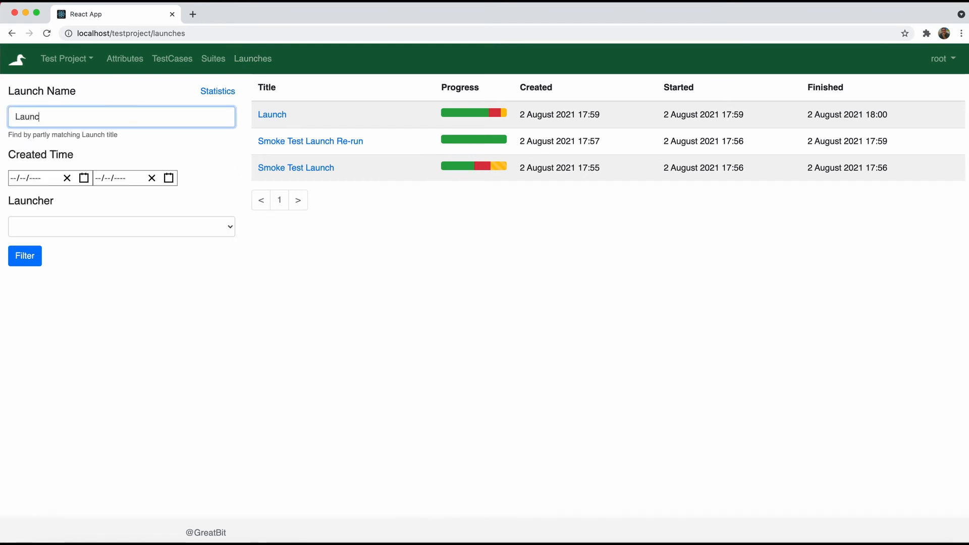
type("h")
left_click(23, 258)
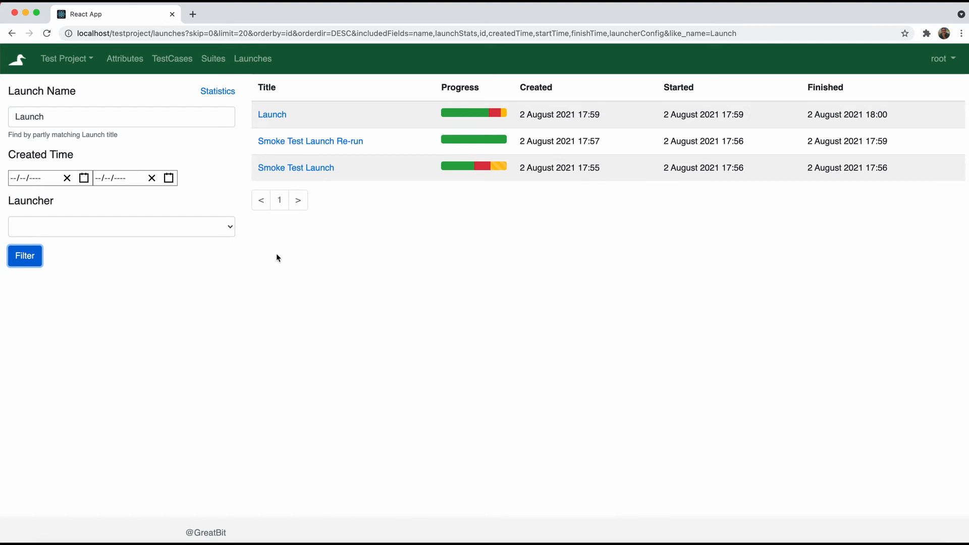
left_click(115, 115)
key("super+a")
type("Smoke")
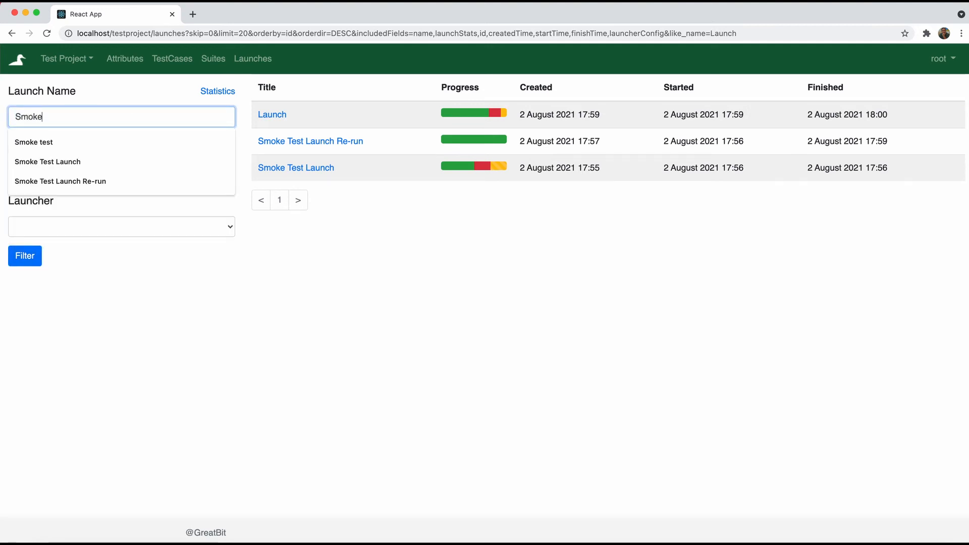
left_click(29, 256)
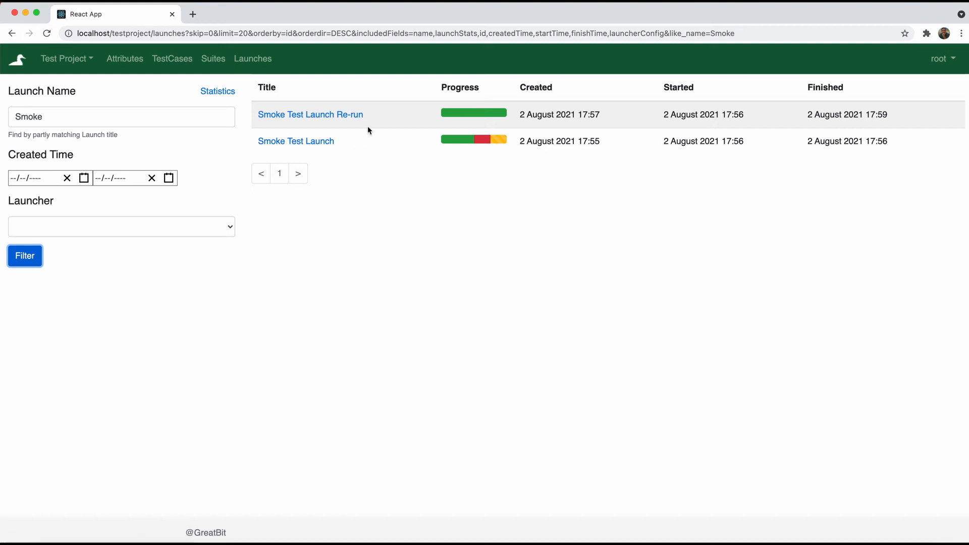
Filter launch names by 'Re-run', then clear the filter to show all three launches
double_click(119, 122)
type("Re")
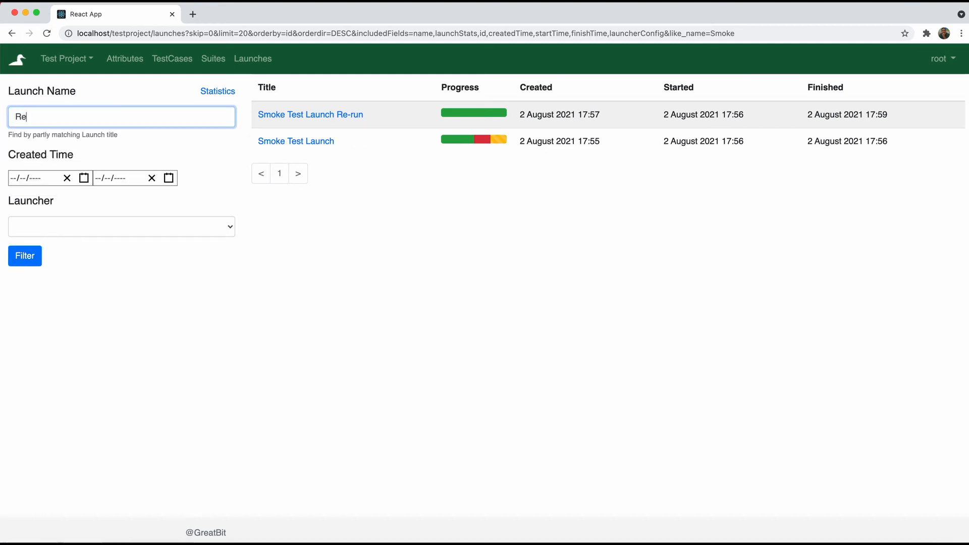
type("-run")
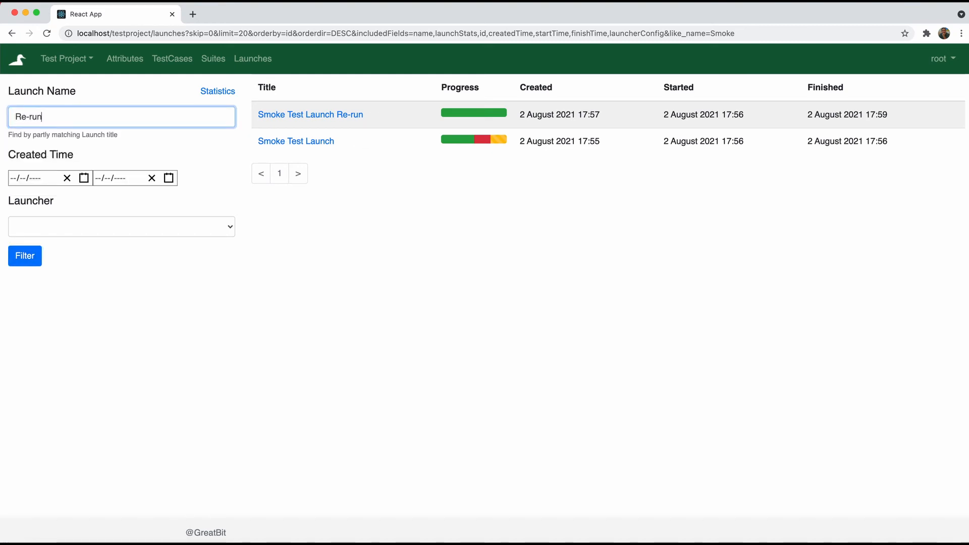
left_click(30, 258)
triple_click(92, 107)
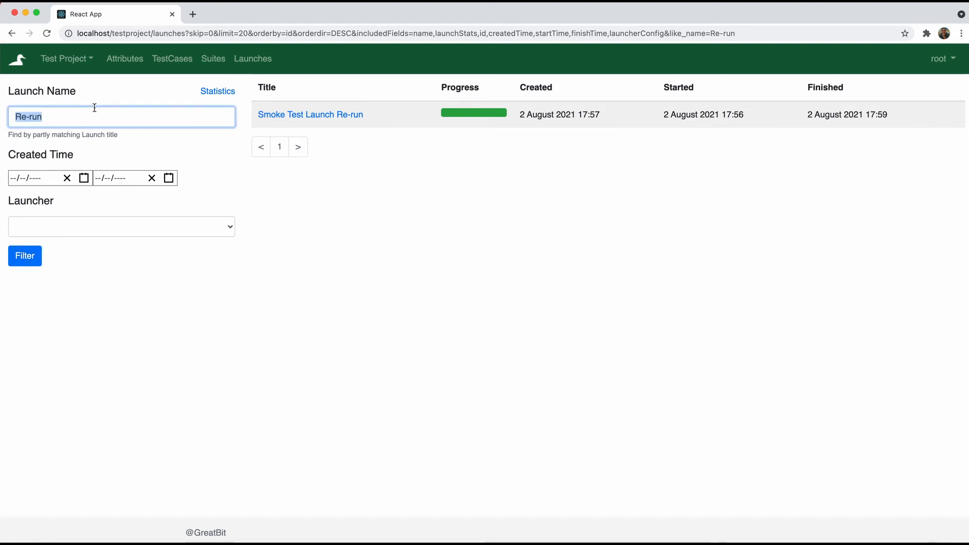
key("BackSpace")
left_click(13, 266)
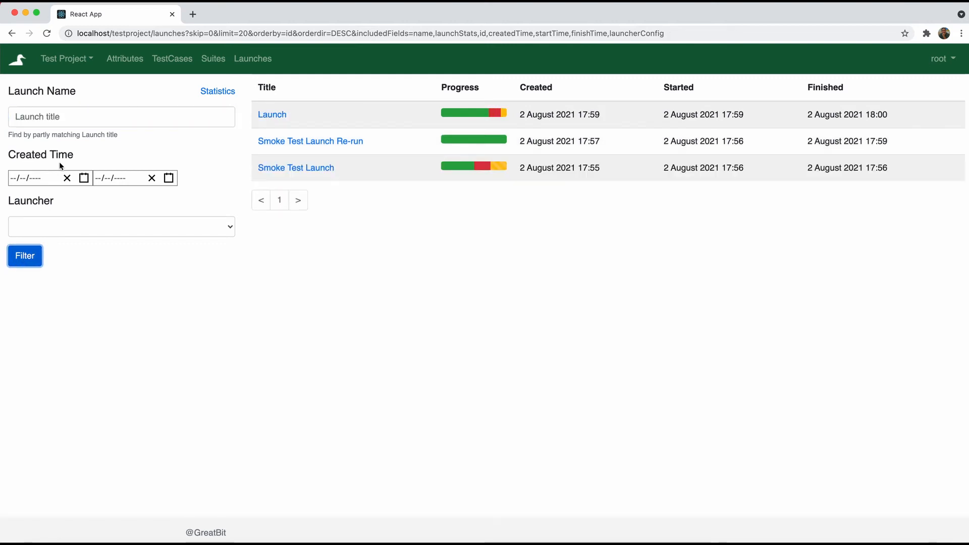
Open launch Statistics and review the status, user and statuses trend charts for 3 launches
left_click(217, 93)
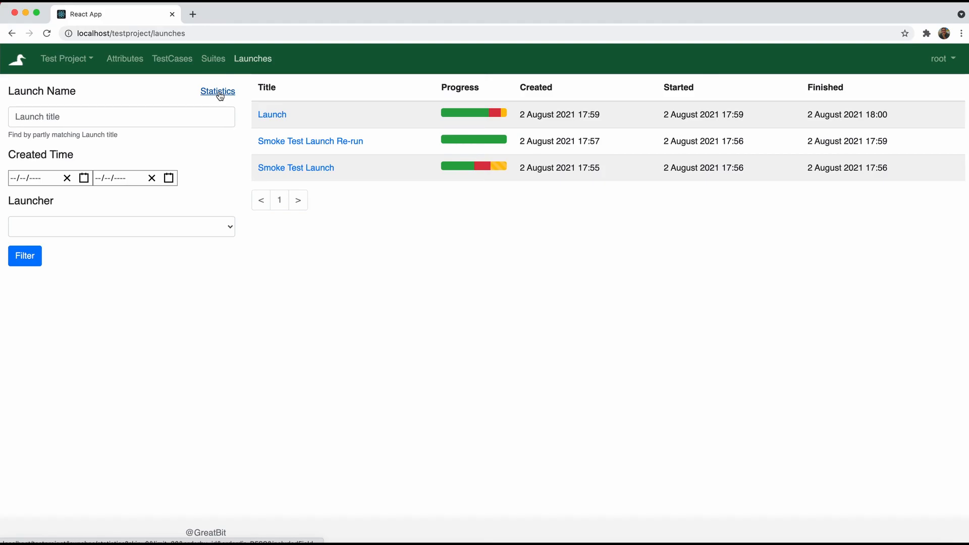
left_click(218, 93)
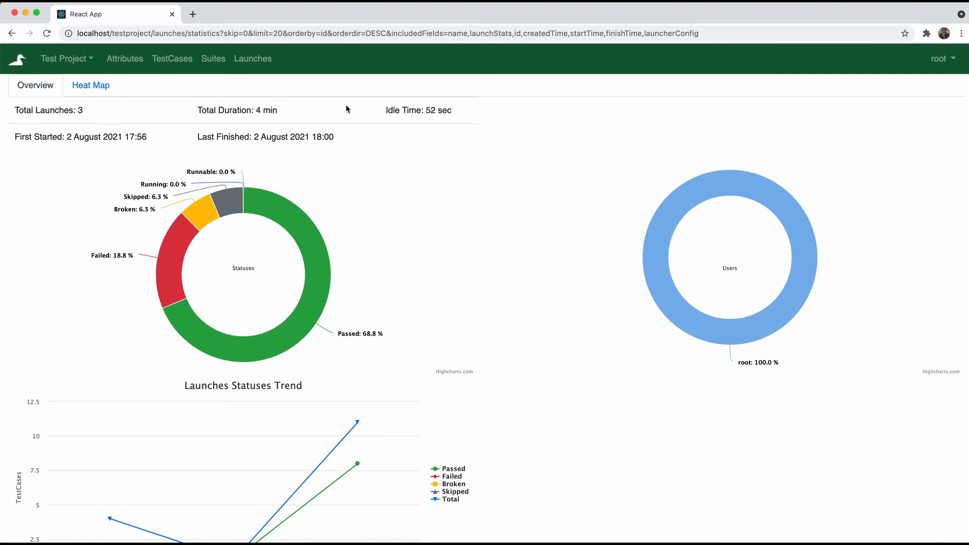
scroll(388, 169, "down", 1)
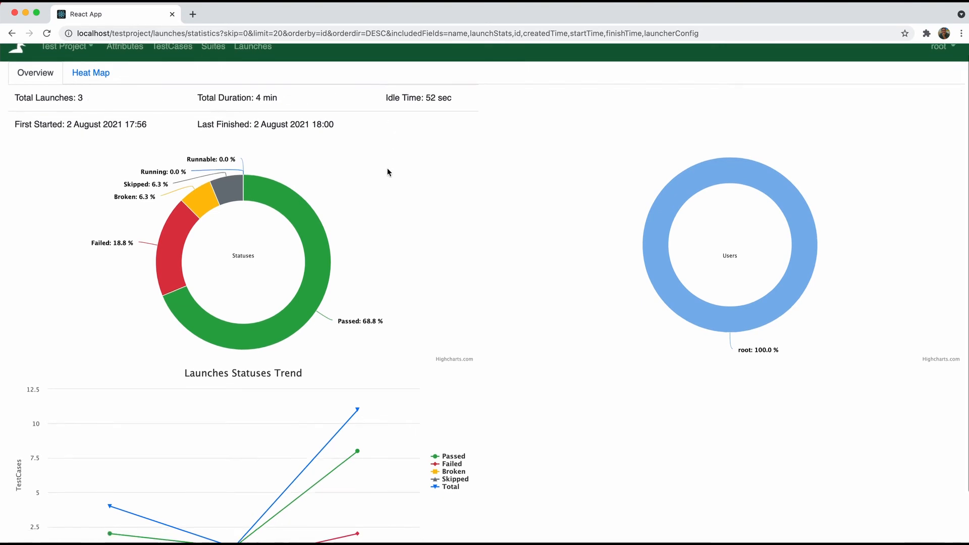
scroll(387, 172, "down", 2)
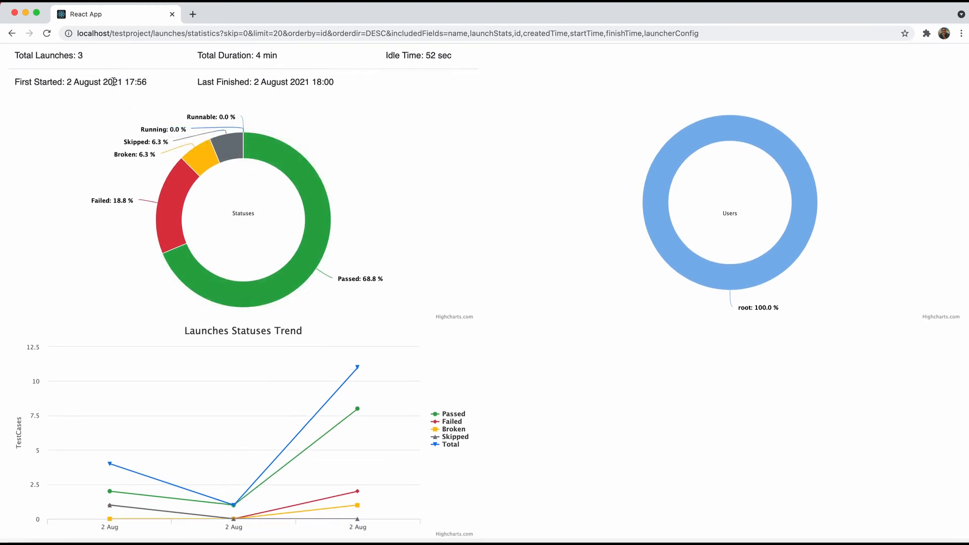
scroll(246, 102, "down", 1)
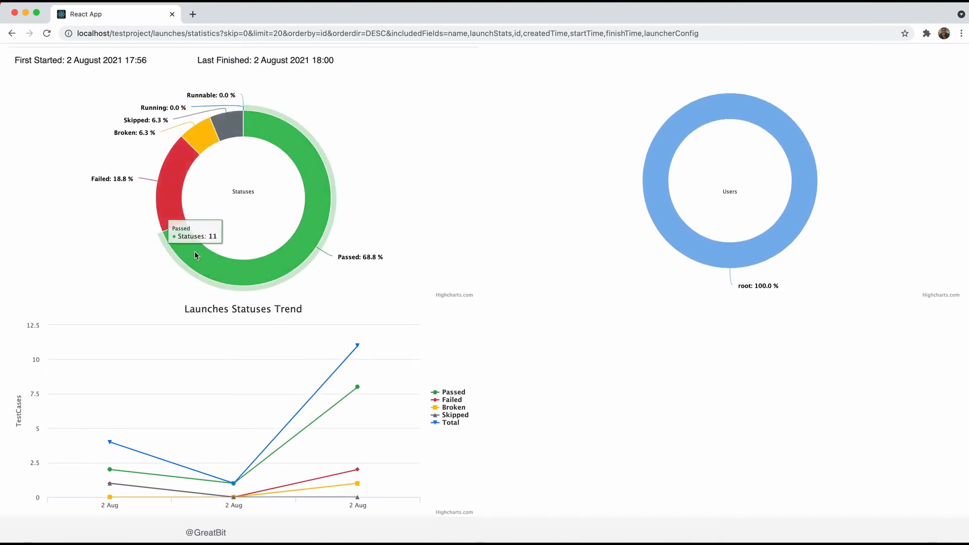
mouse_move(648, 188)
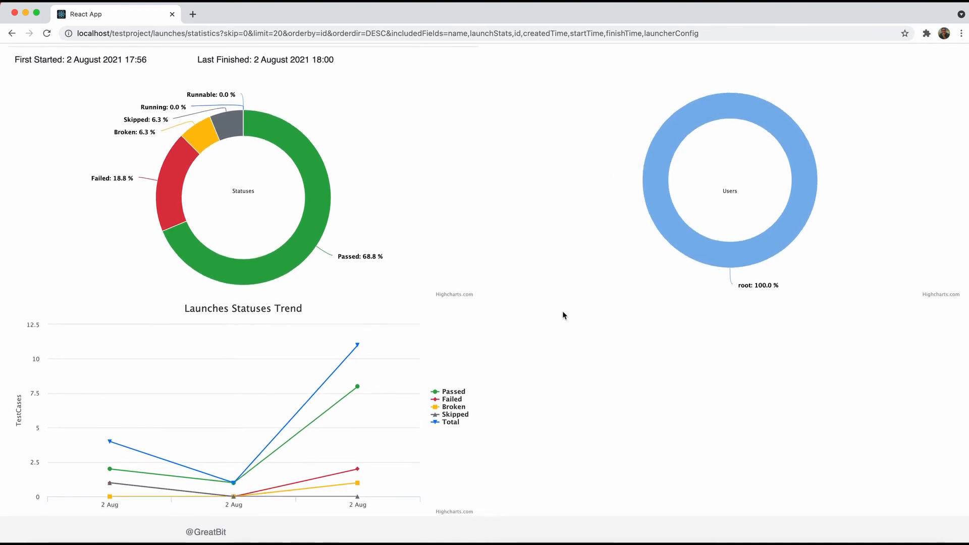
mouse_move(396, 343)
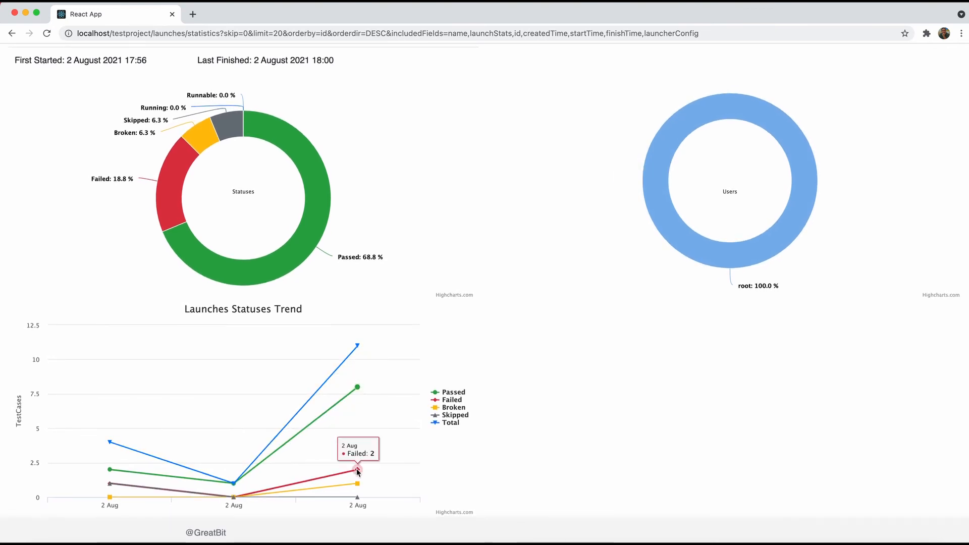
mouse_move(358, 501)
scroll(428, 224, "up", 3)
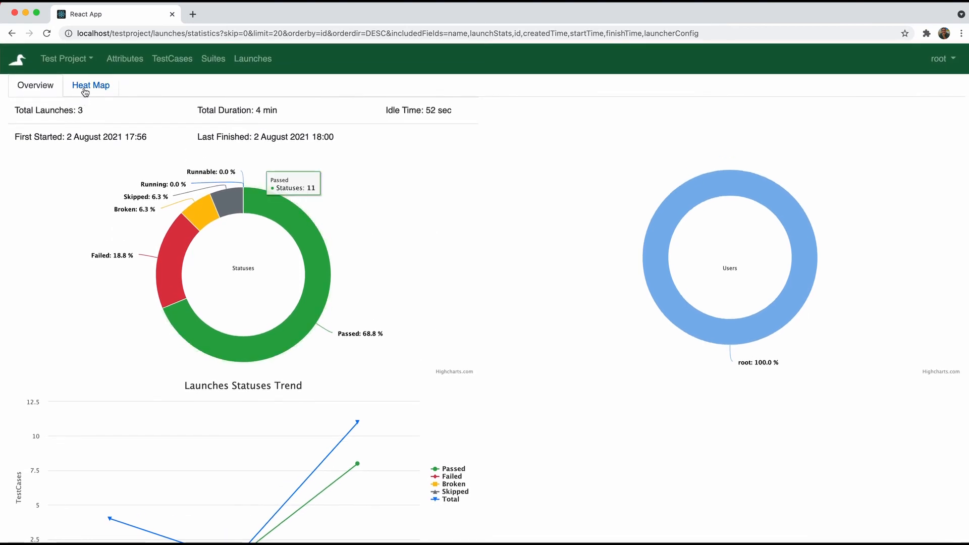
On the failure heat map, deactivate Header project list validation and open Edit testcase in a new tab
left_click(102, 87)
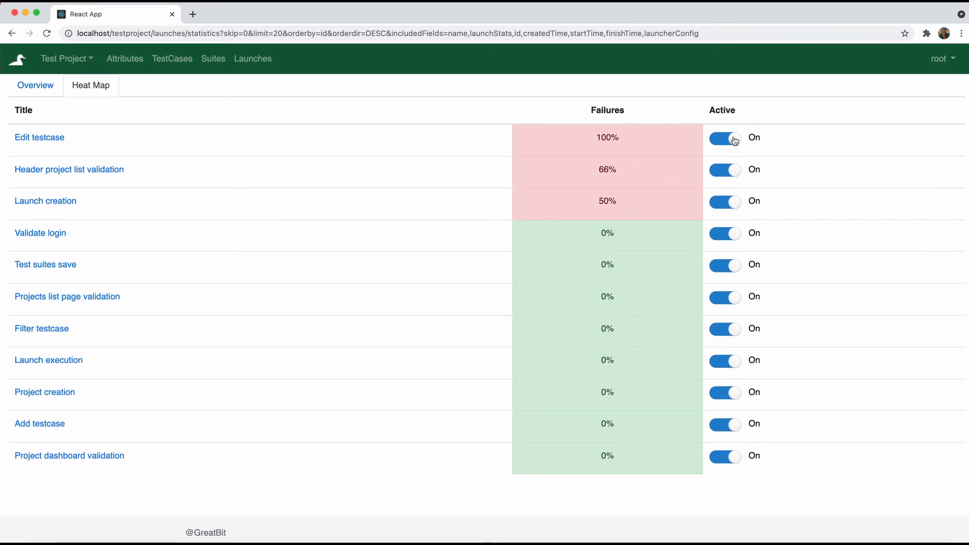
left_click(732, 170)
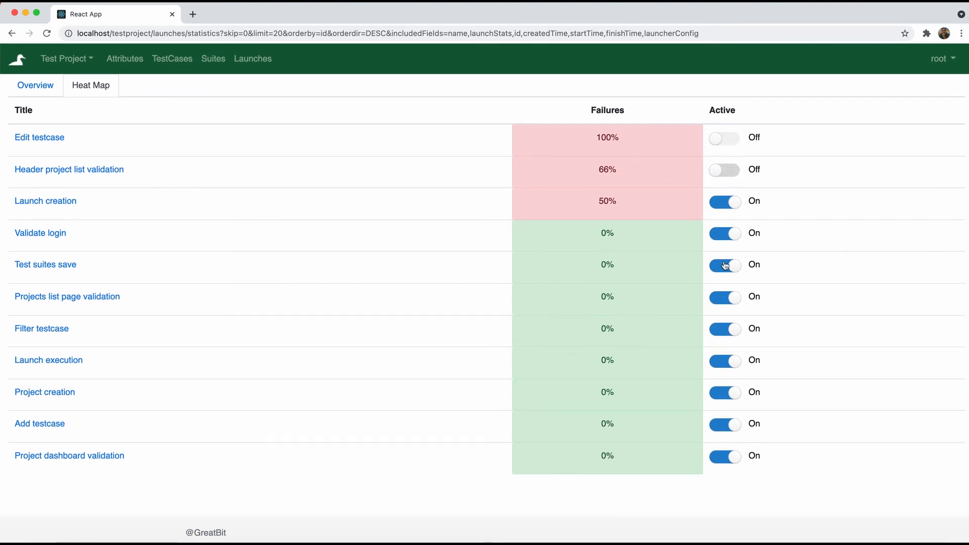
left_click(43, 137, "super")
left_click(222, 17)
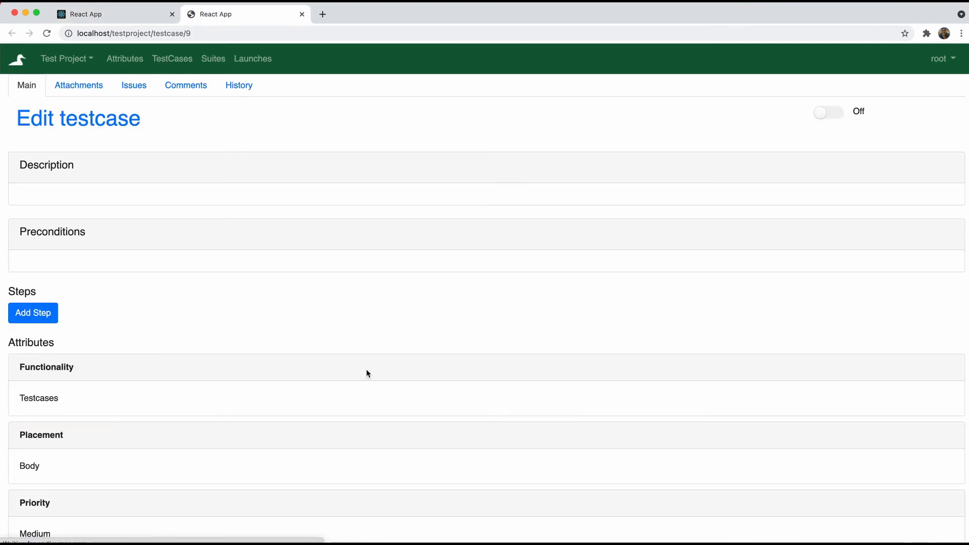
scroll(365, 368, "down", 1)
scroll(366, 373, "down", 3)
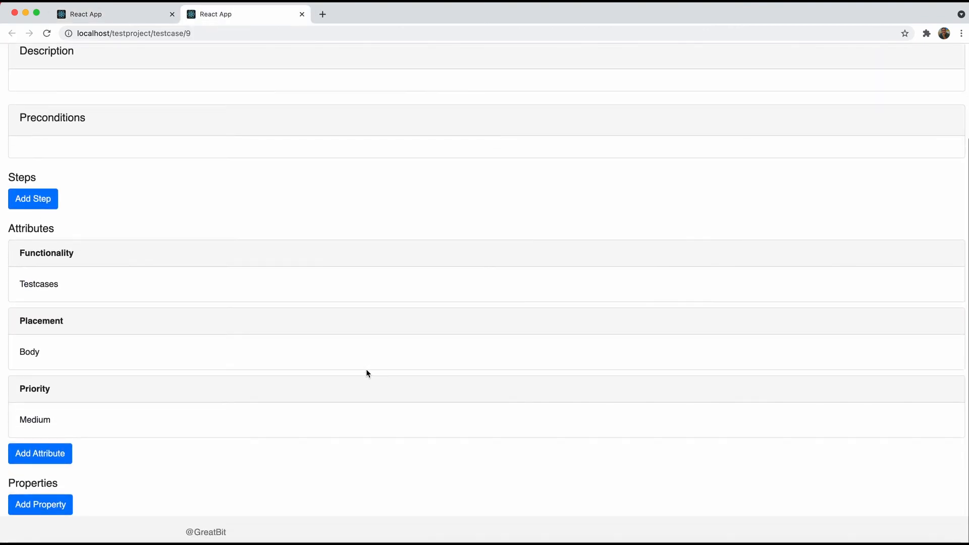
scroll(366, 374, "up", 4)
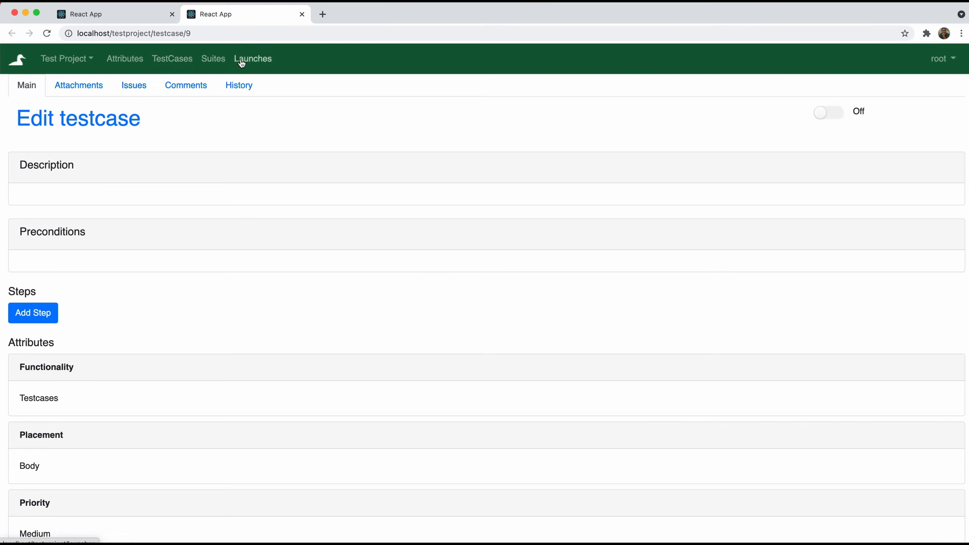
Filter the test case list to show only tests where Broken is true
left_click(172, 61)
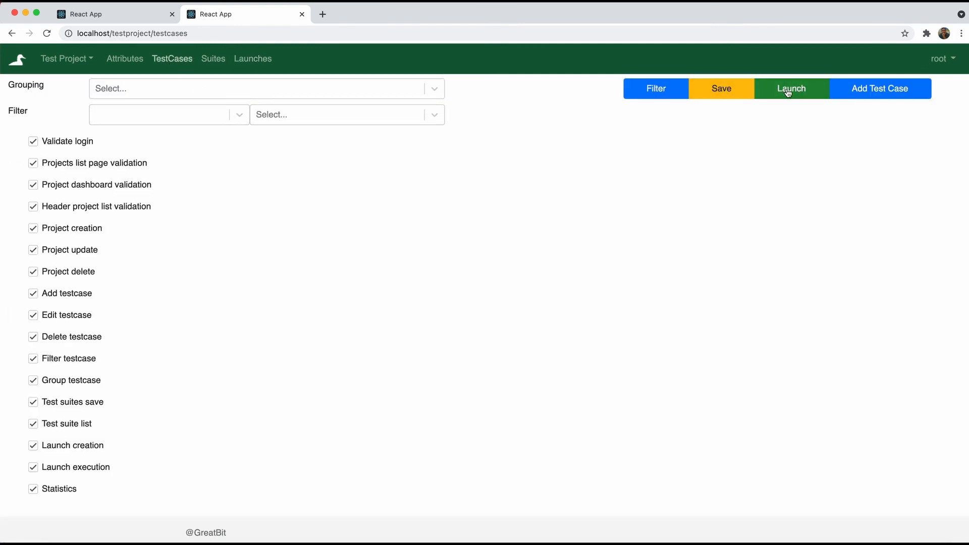
left_click(215, 114)
left_click(199, 147)
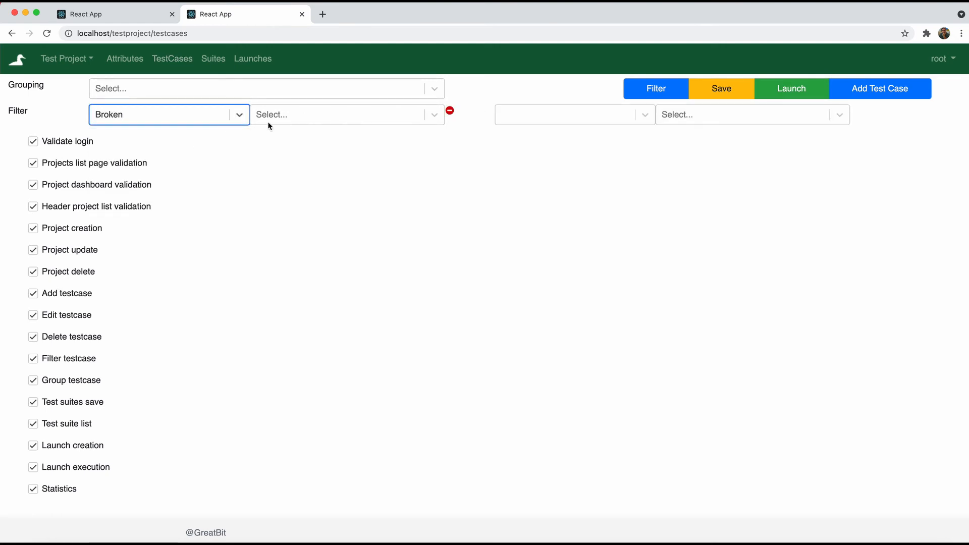
left_click(292, 113)
left_click(283, 146)
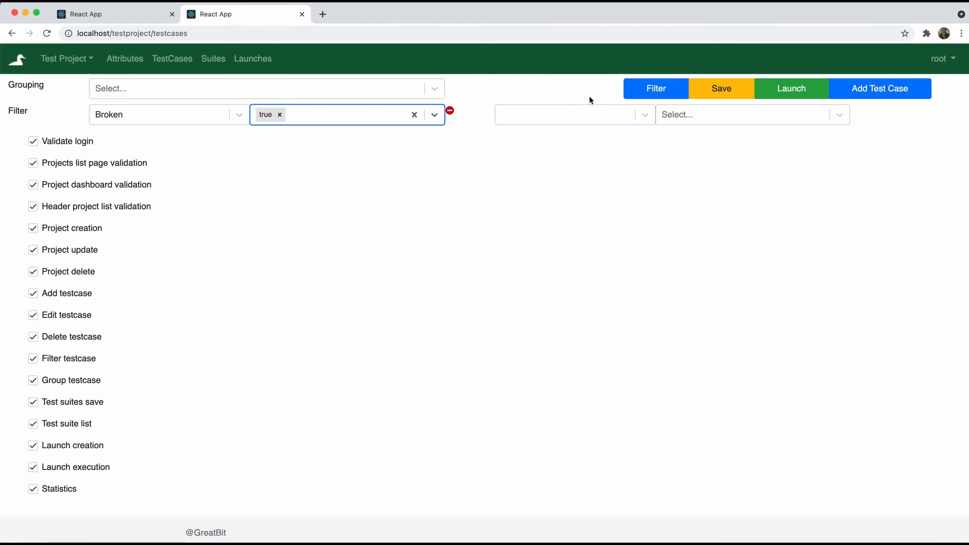
left_click(640, 96)
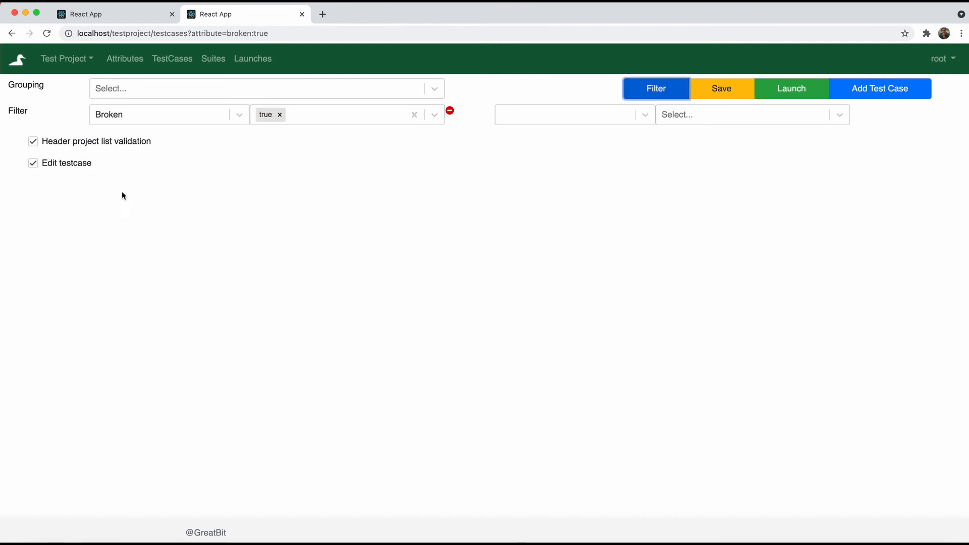
Reactivate Edit testcase and Header project list validation, then return to the projects list
left_click(77, 144)
left_click(67, 164)
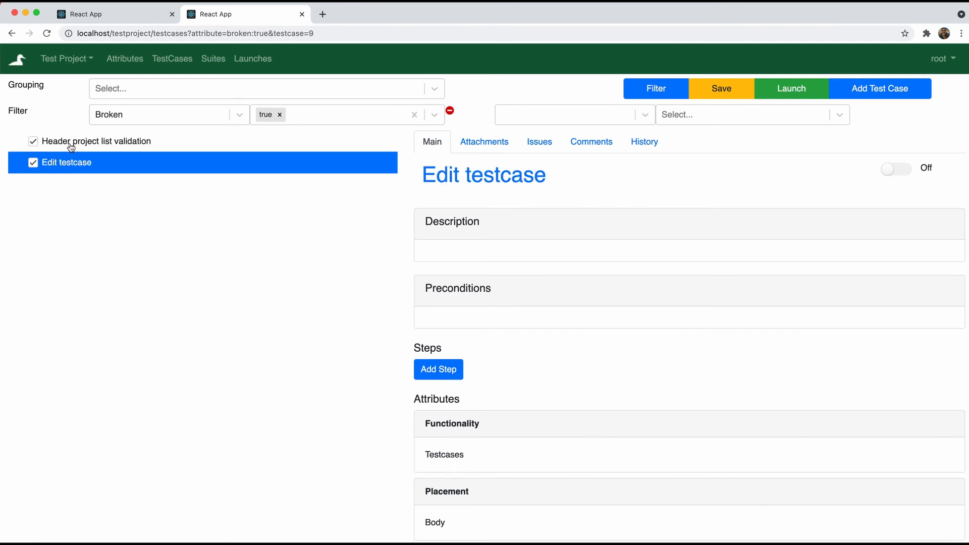
left_click(899, 170)
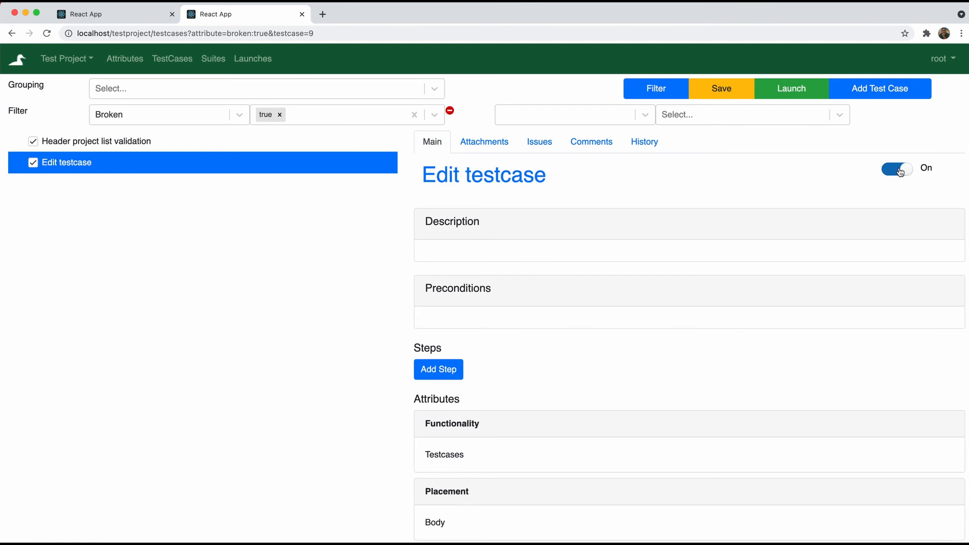
left_click(130, 142)
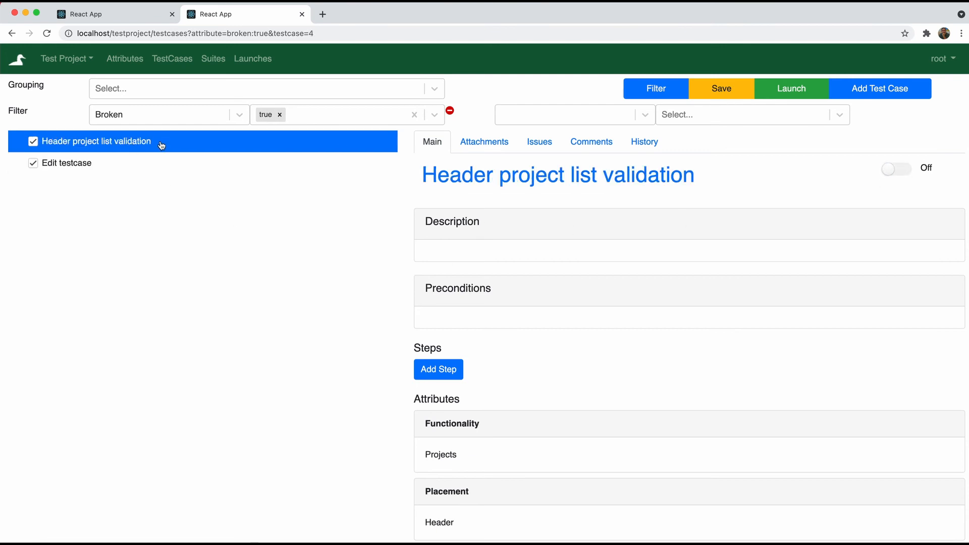
left_click(896, 170)
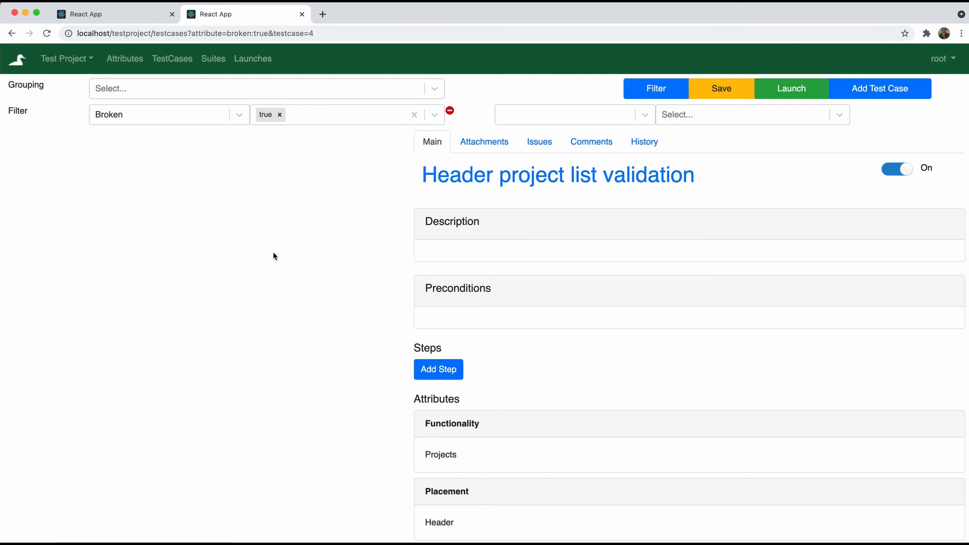
left_click(17, 61)
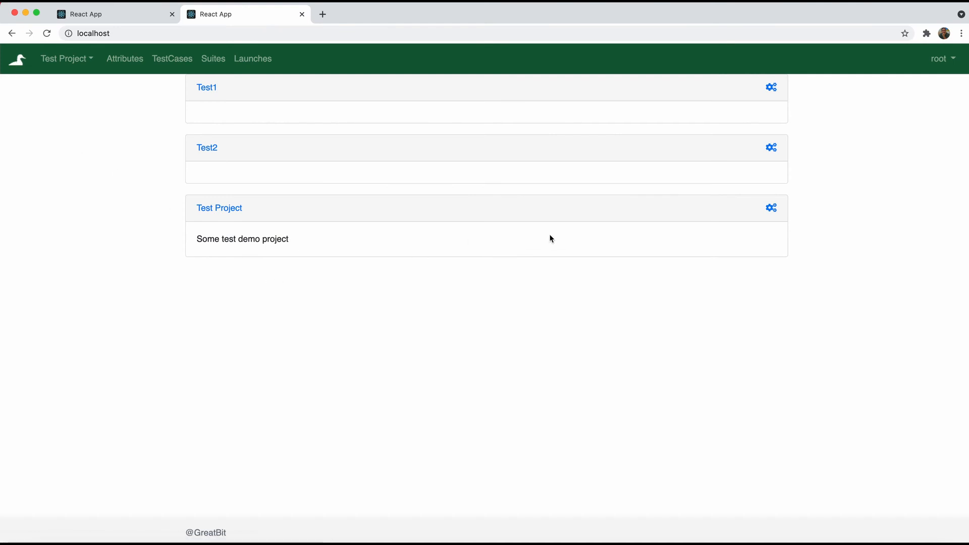
Open Test Project's settings page from its gear icon on the projects list
left_click(771, 209)
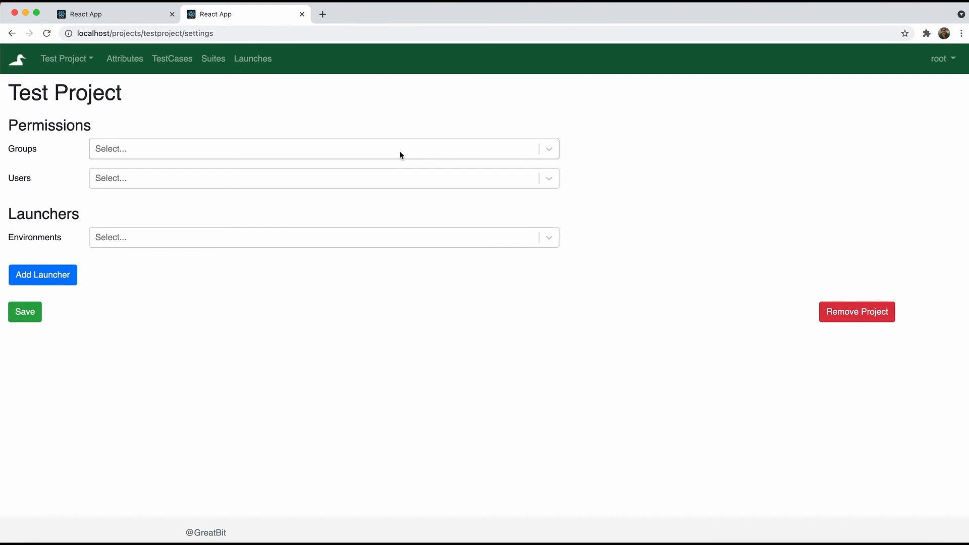
Add the testers group to Test Project's permission groups
left_click(947, 59)
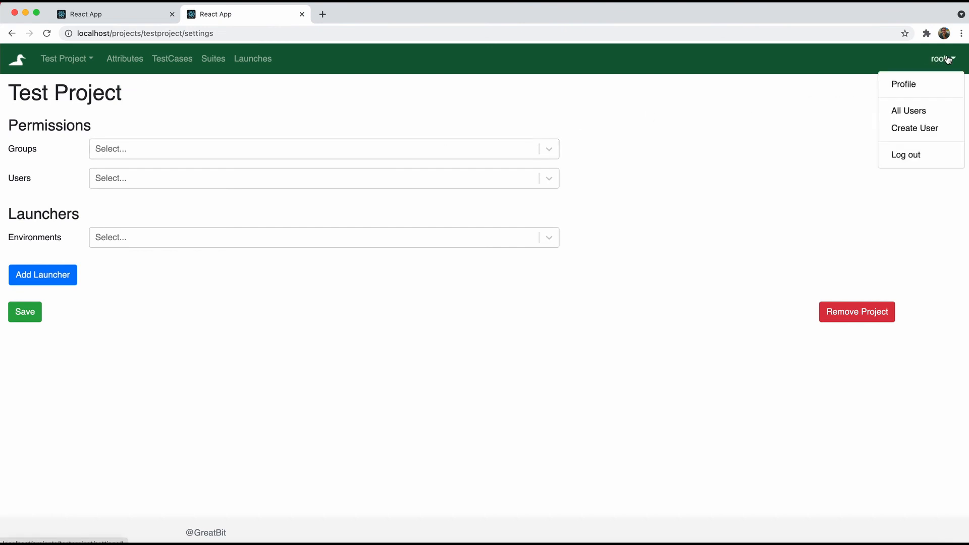
left_click(947, 59)
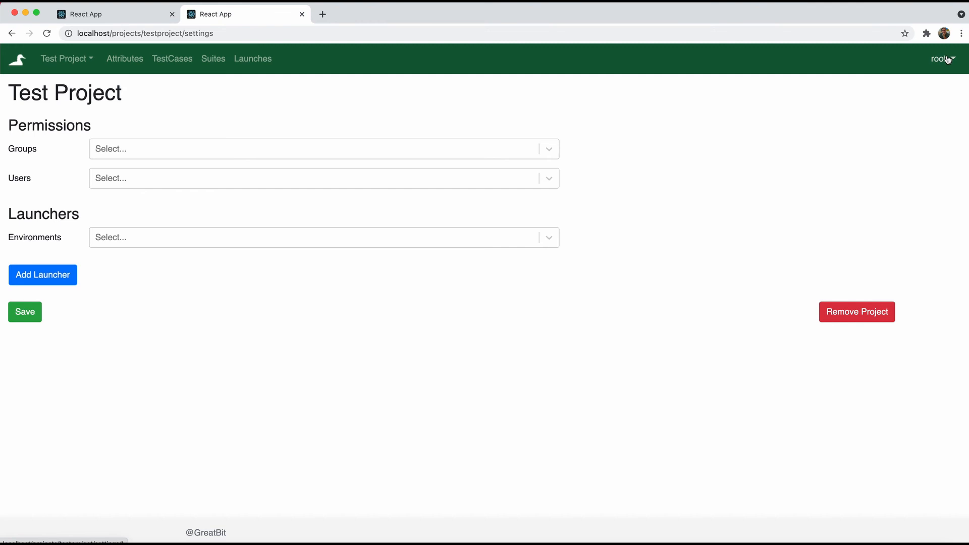
left_click(432, 148)
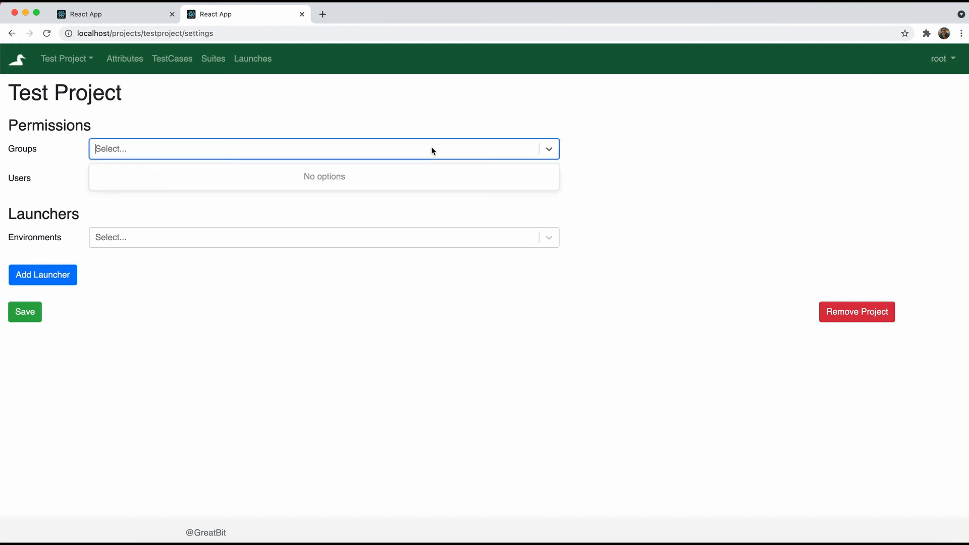
left_click(417, 120)
left_click(370, 182)
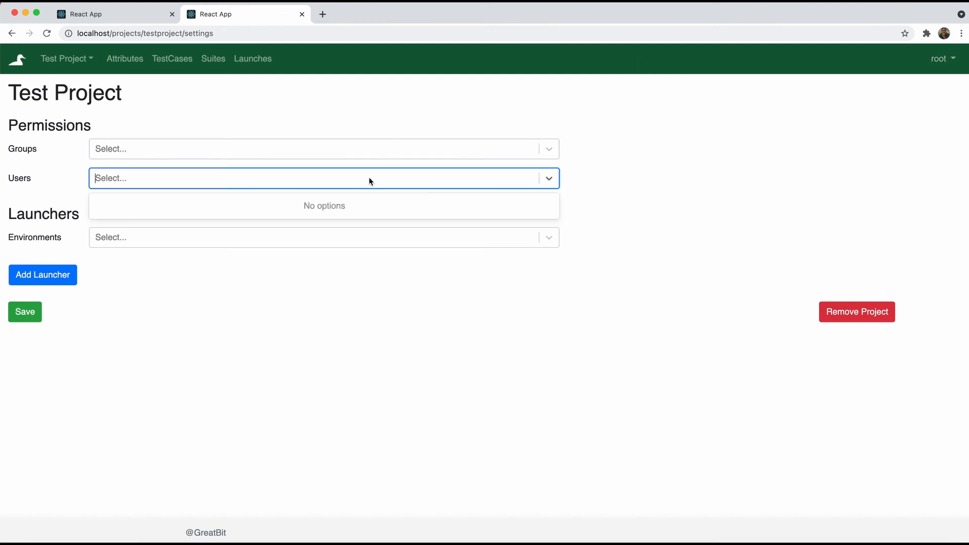
left_click(364, 150)
type("q")
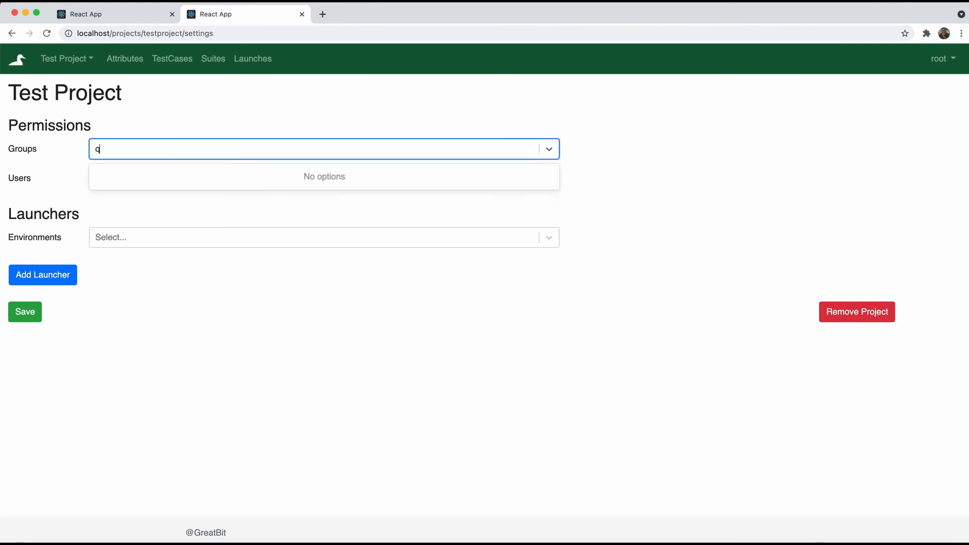
key("BackSpace")
type("te")
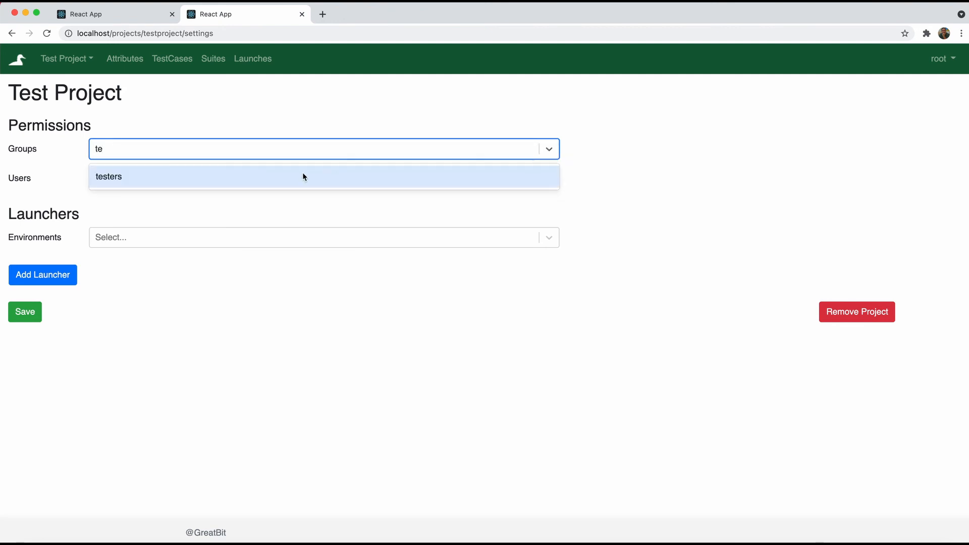
left_click(303, 174)
left_click(269, 202)
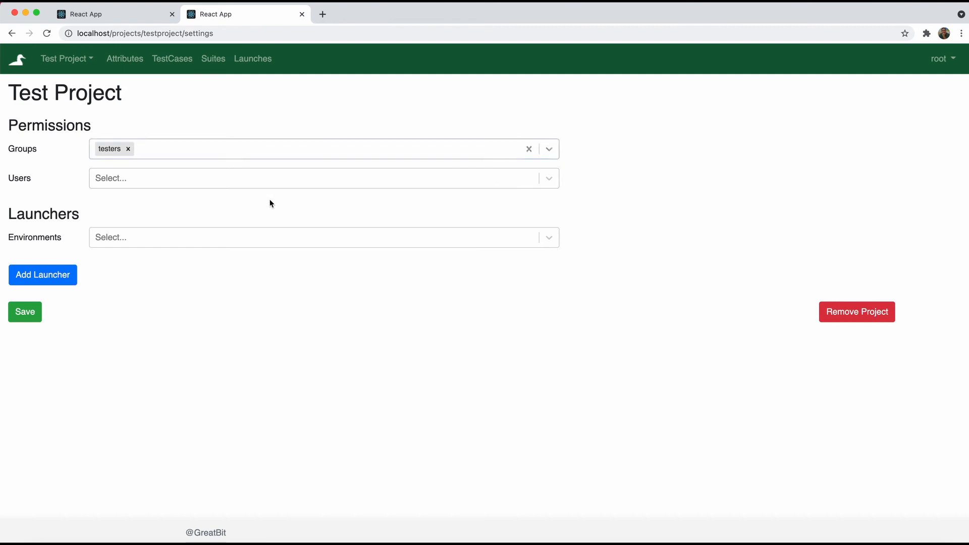
Add Windows, Mac and Linux as the project's launcher environments
left_click(234, 243)
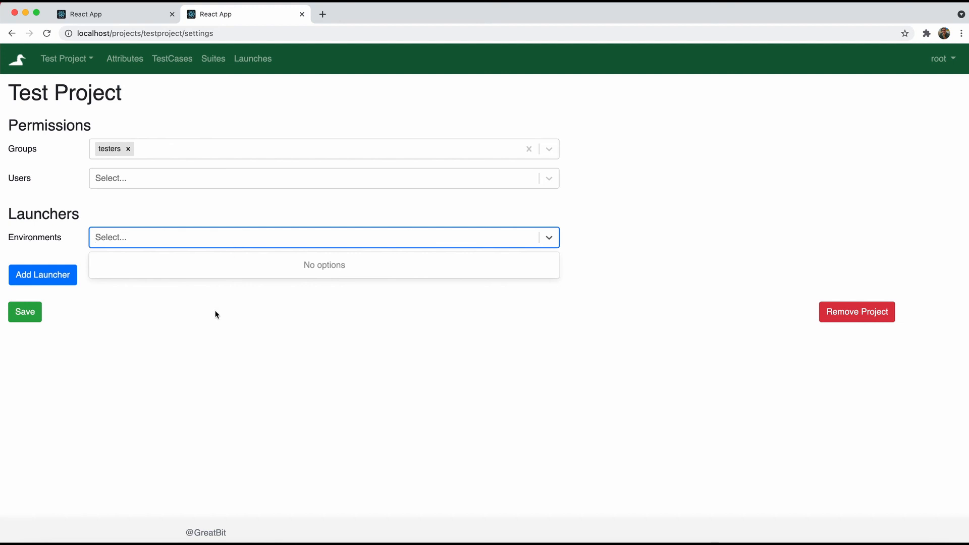
left_click(200, 315)
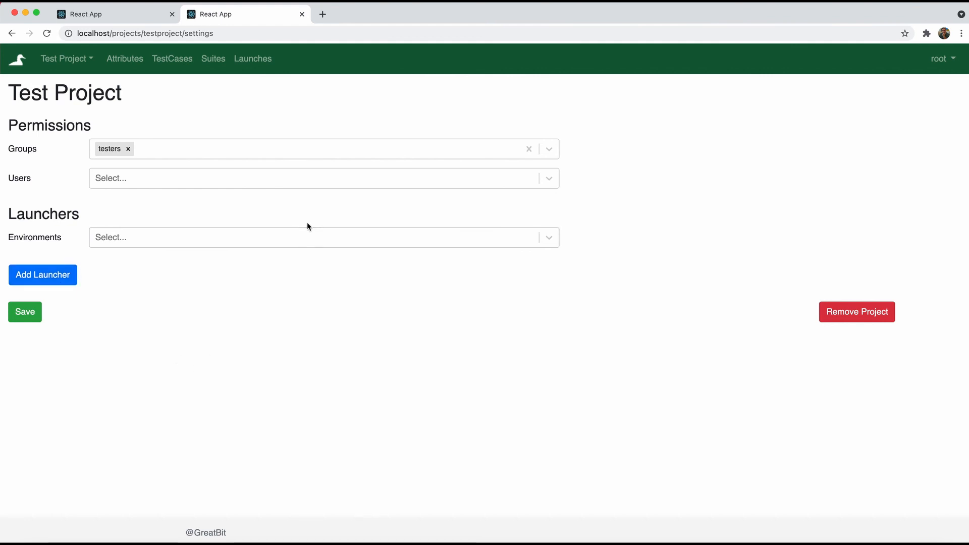
left_click(292, 236)
type("Windows")
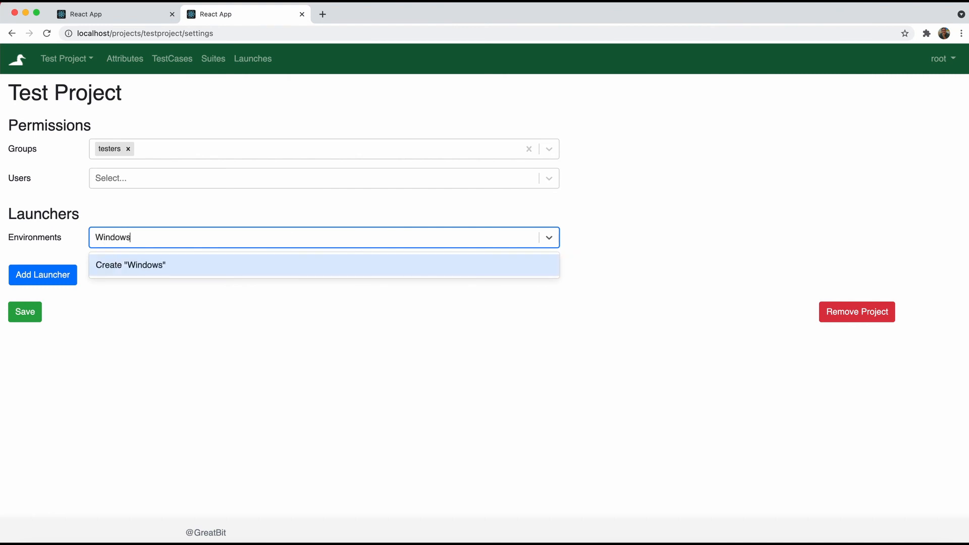
key("Return")
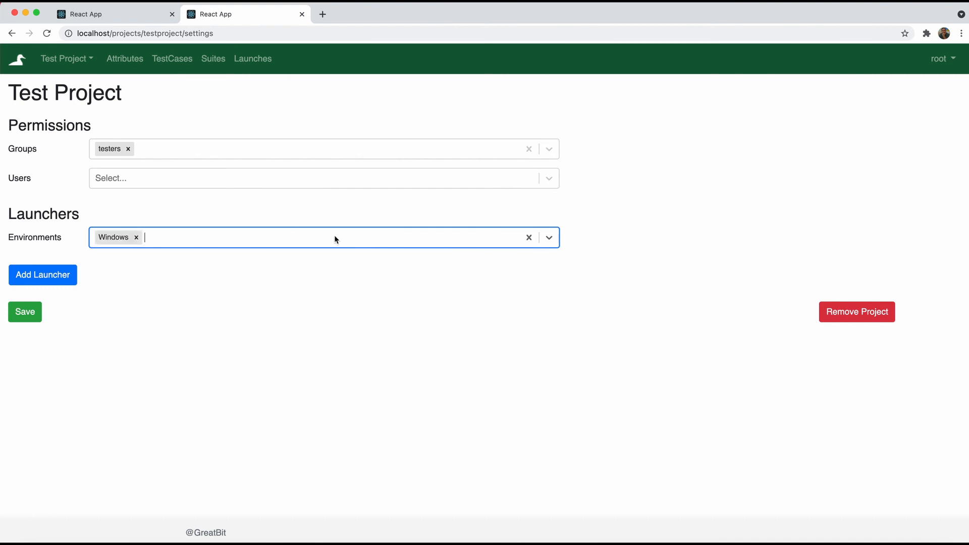
type("Mac")
key("Return")
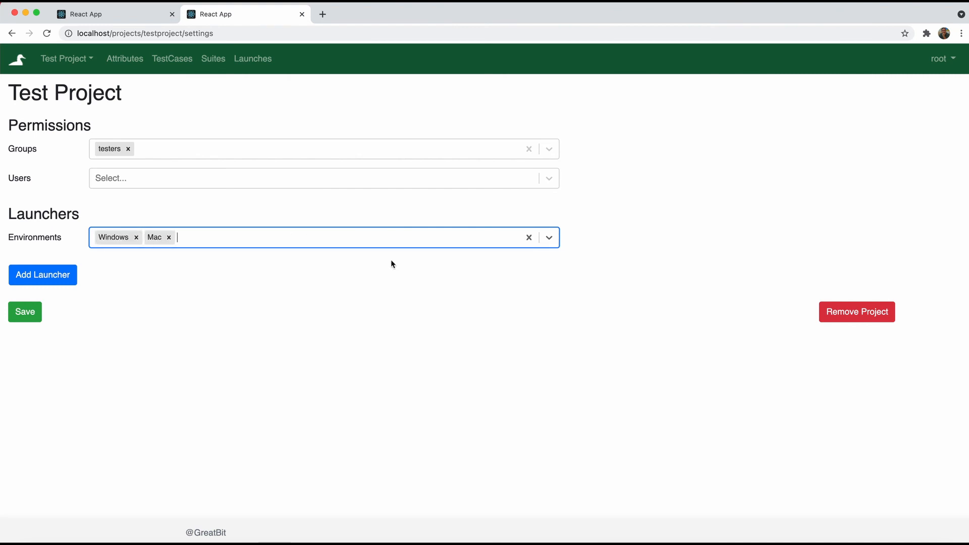
type("Linux")
key("Return")
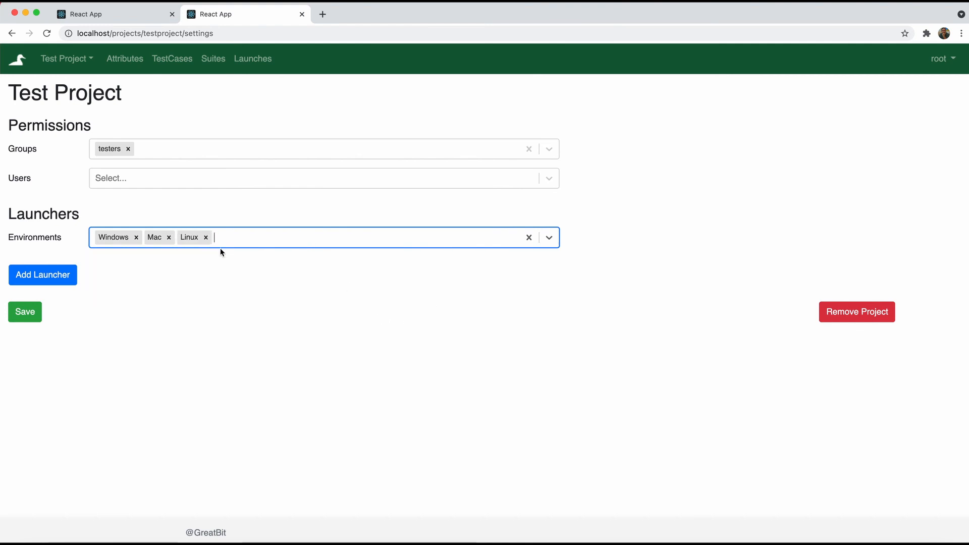
left_click(69, 277)
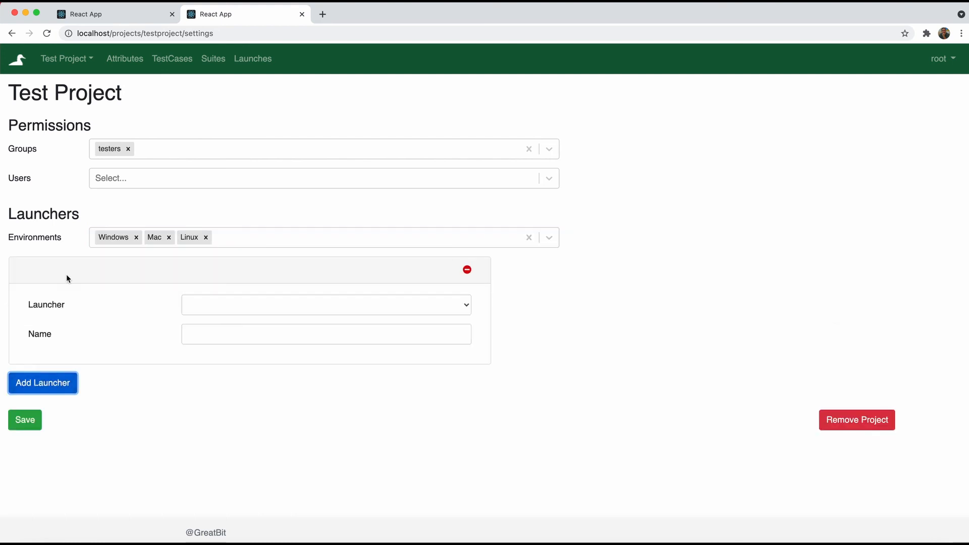
left_click(217, 305)
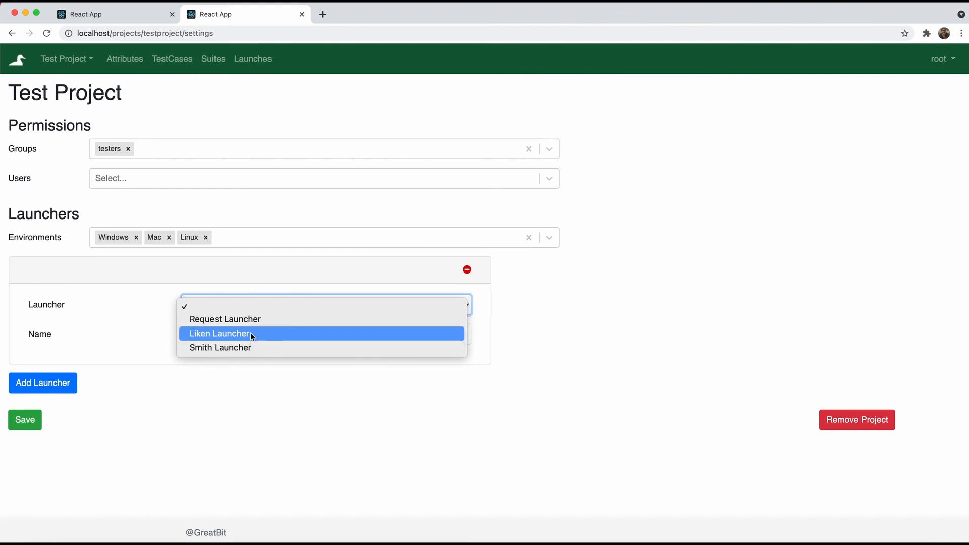
left_click(250, 319)
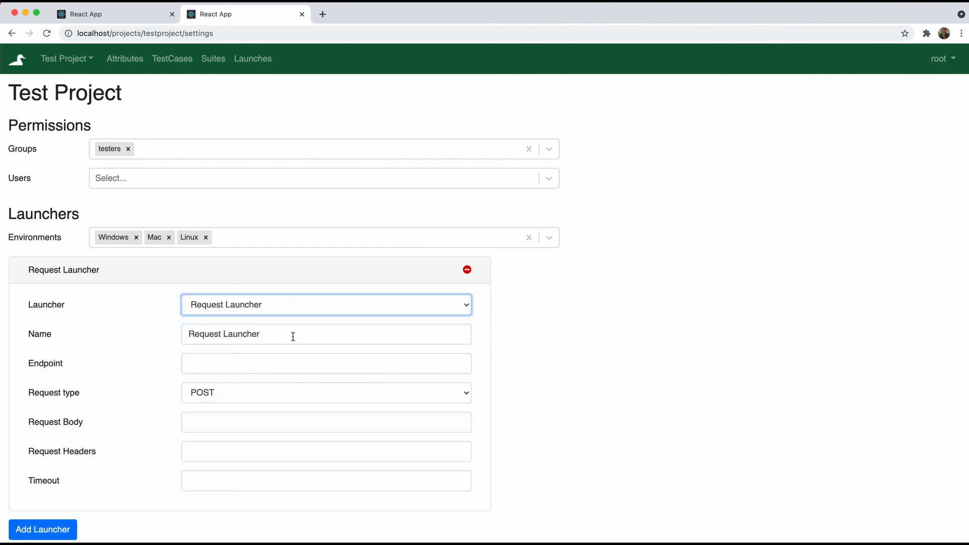
scroll(294, 350, "down", 1)
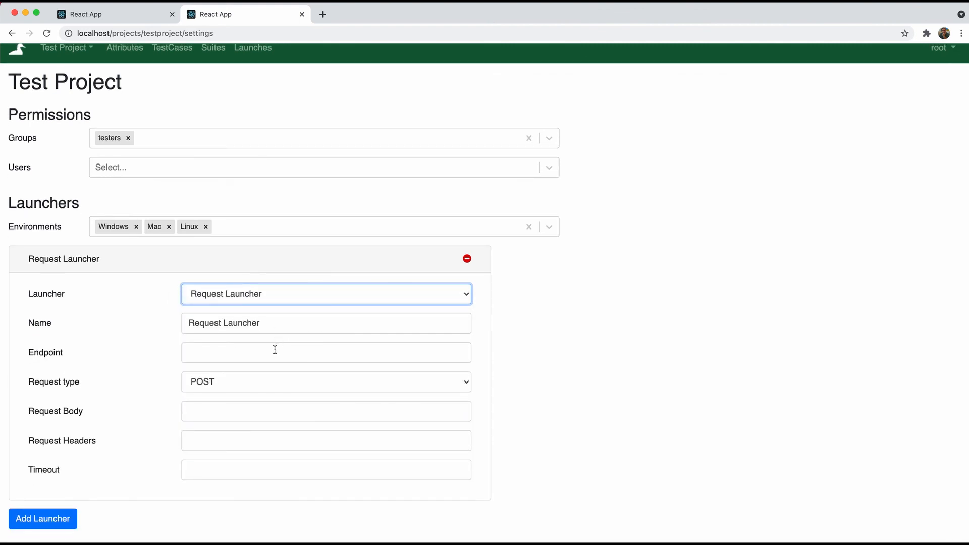
left_click(274, 348)
type("https")
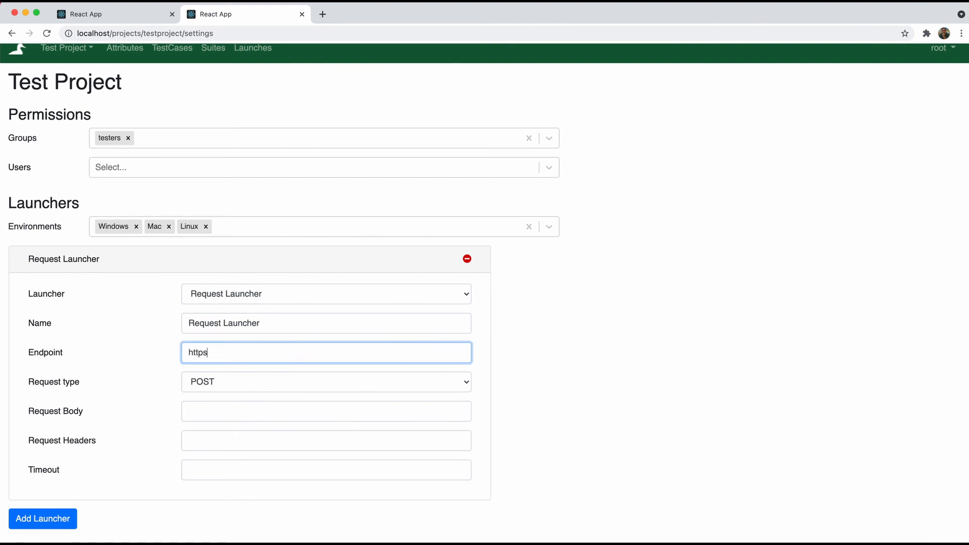
type("://google.com")
left_click(266, 381)
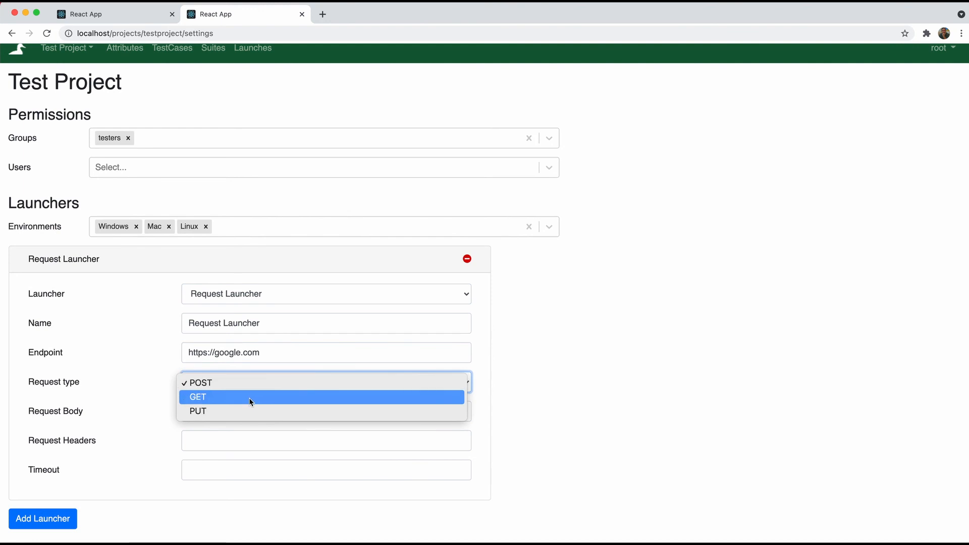
left_click(250, 399)
Set the launcher timeout to 100, save the project settings, and return to the test cases
scroll(220, 417, "down", 1)
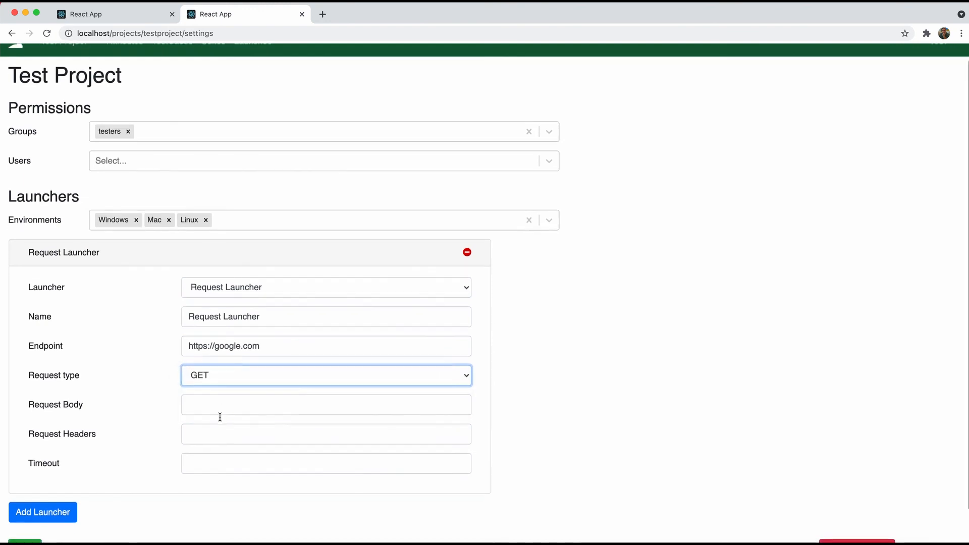
left_click(207, 460)
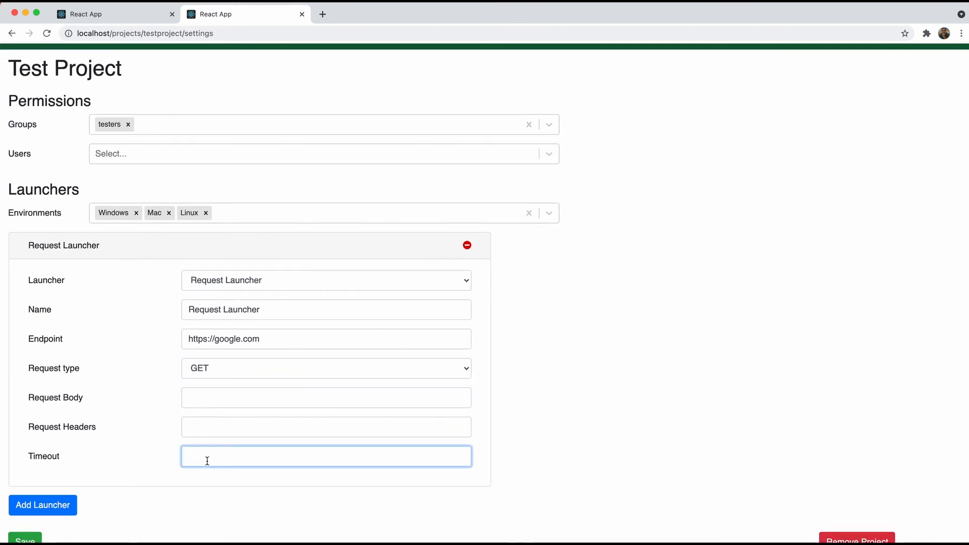
type("10")
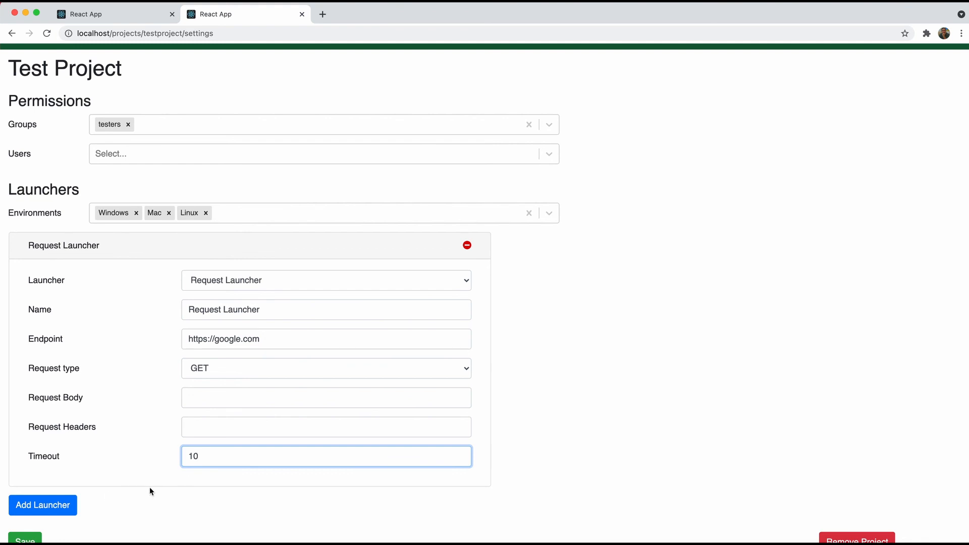
type("0")
scroll(126, 489, "down", 2)
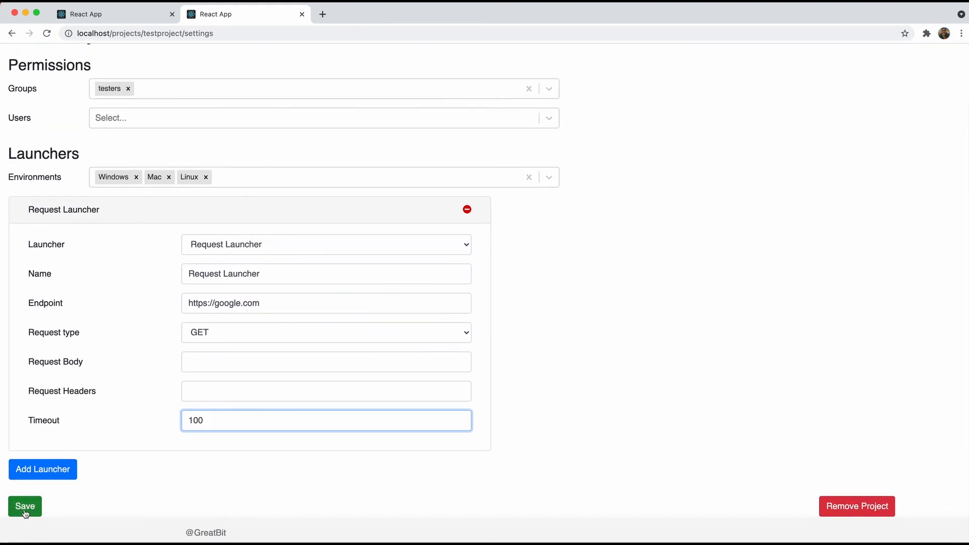
left_click(26, 512)
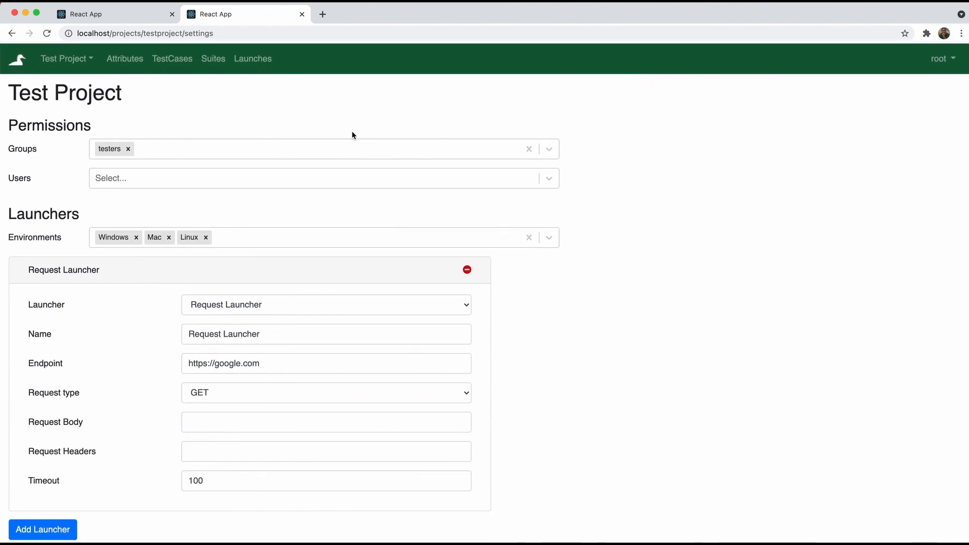
scroll(105, 194, "down", 1)
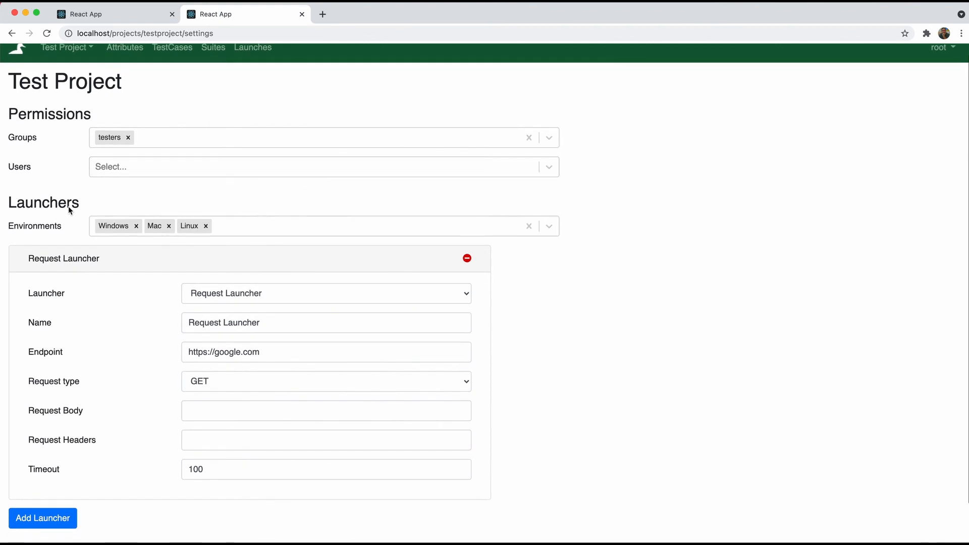
double_click(17, 228)
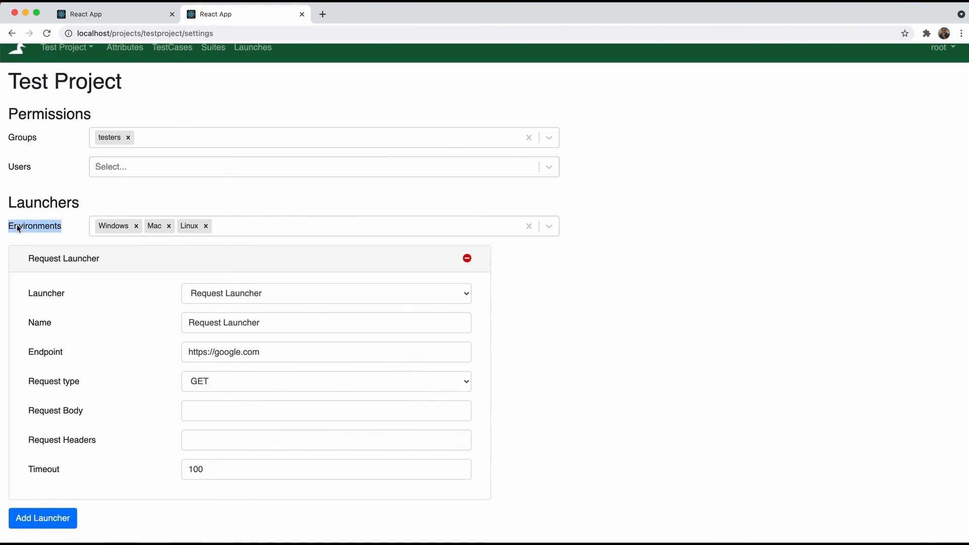
scroll(156, 137, "up", 1)
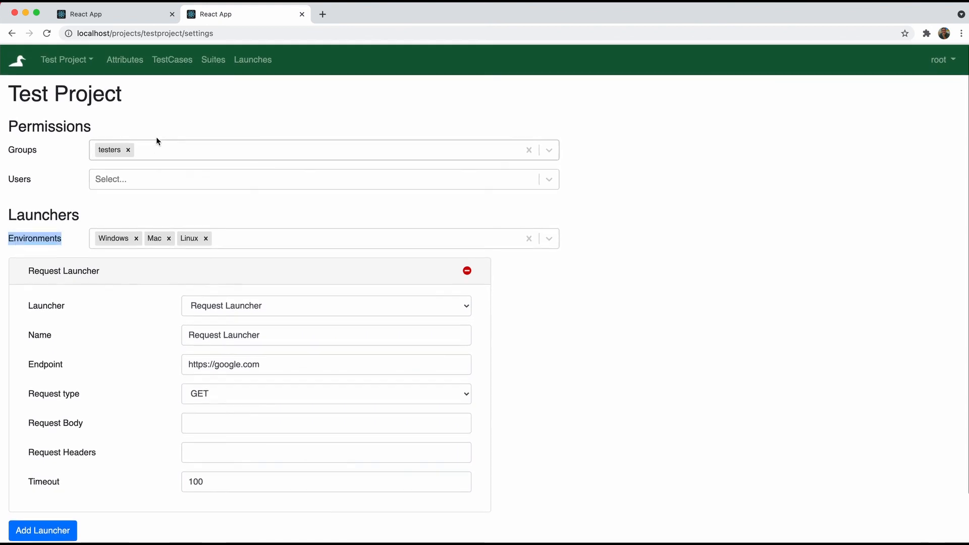
left_click(172, 58)
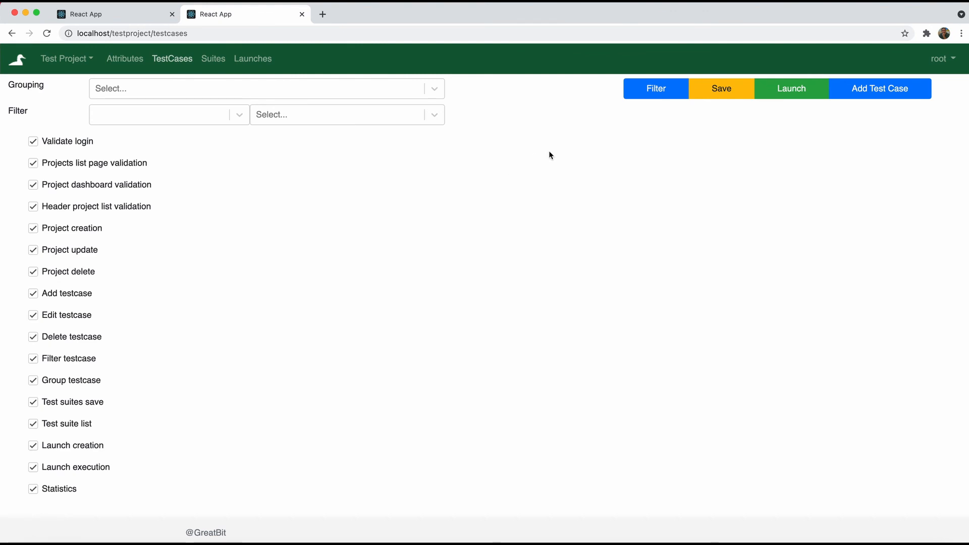
Create a launch for the Windows and Mac environments and open its launch group
left_click(791, 88)
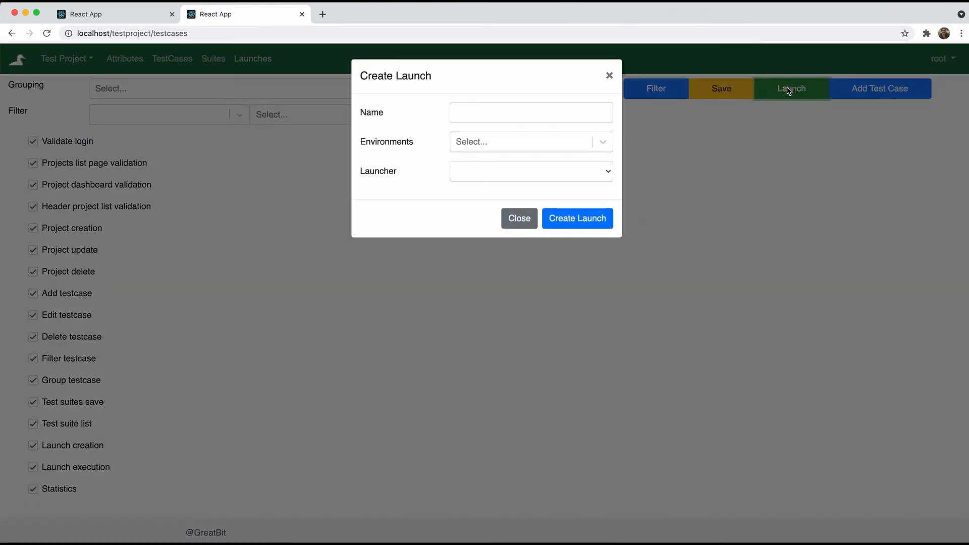
left_click(562, 142)
left_click(545, 162)
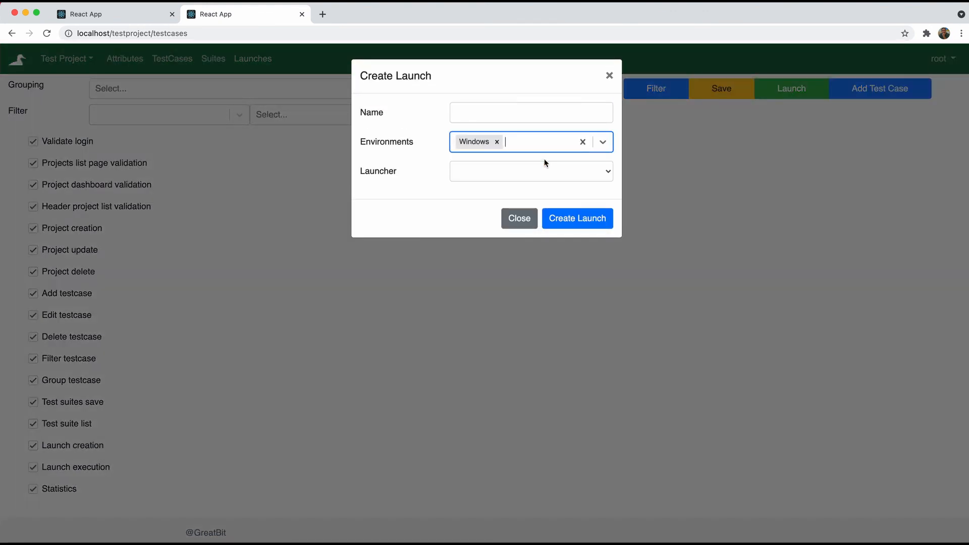
left_click(552, 143)
left_click(529, 171)
left_click(566, 217)
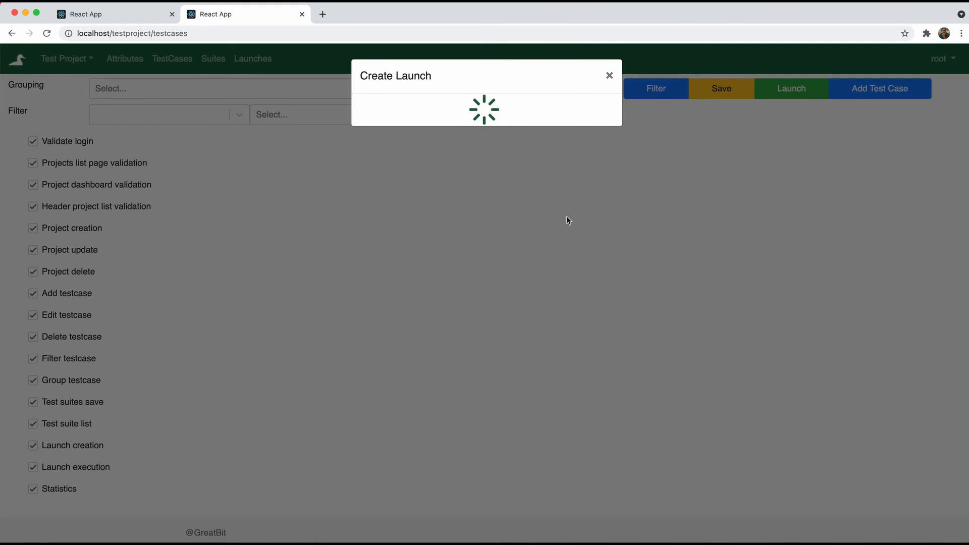
left_click(428, 112)
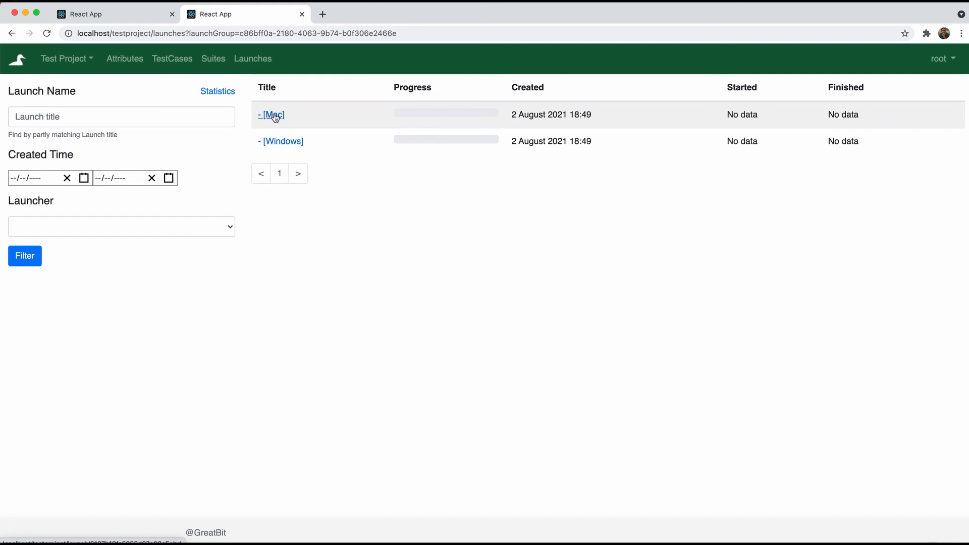
Start a new launch named 'External' using the Request Launcher
left_click(176, 62)
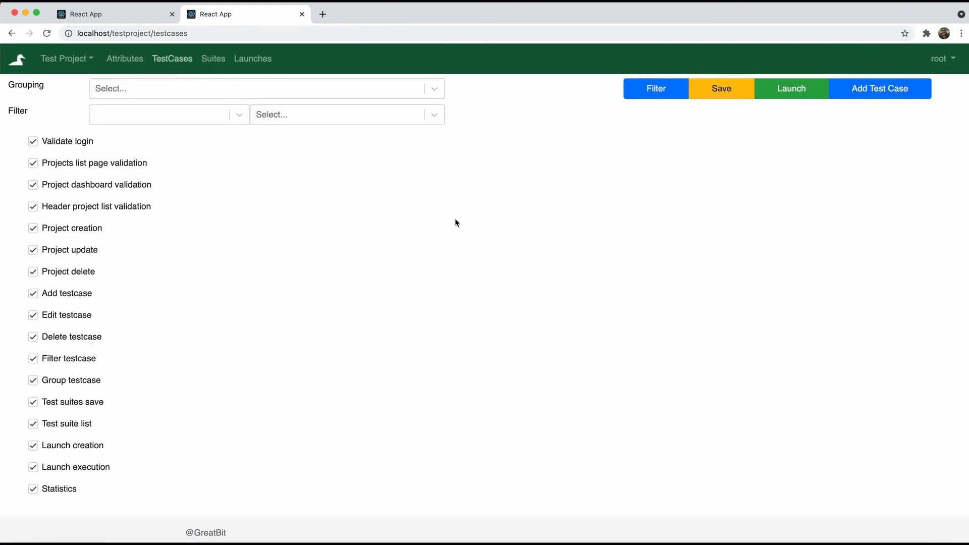
left_click(788, 93)
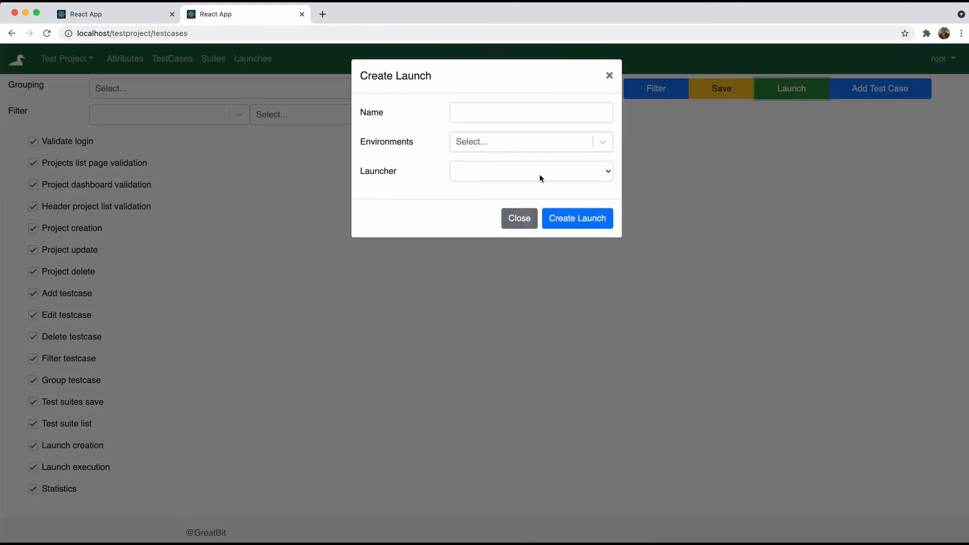
left_click(512, 171)
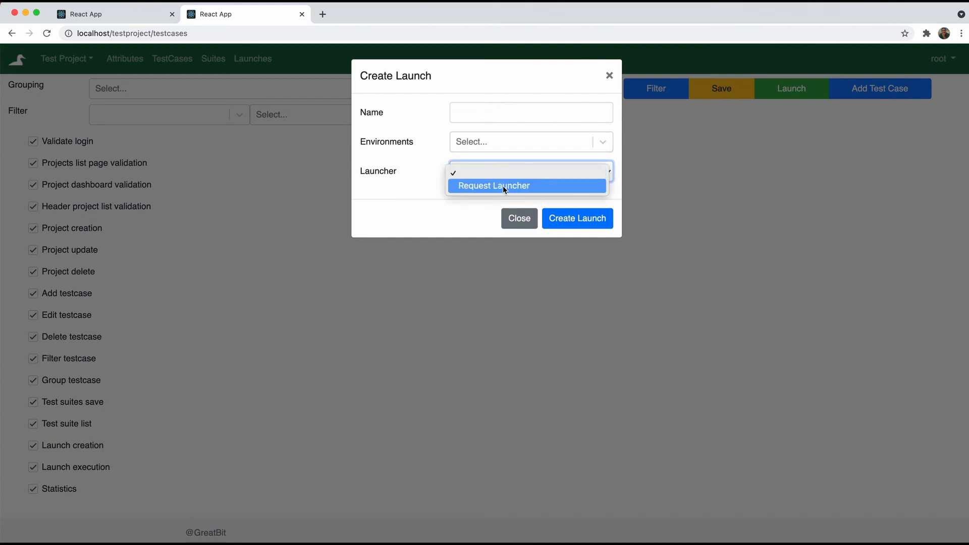
left_click(503, 185)
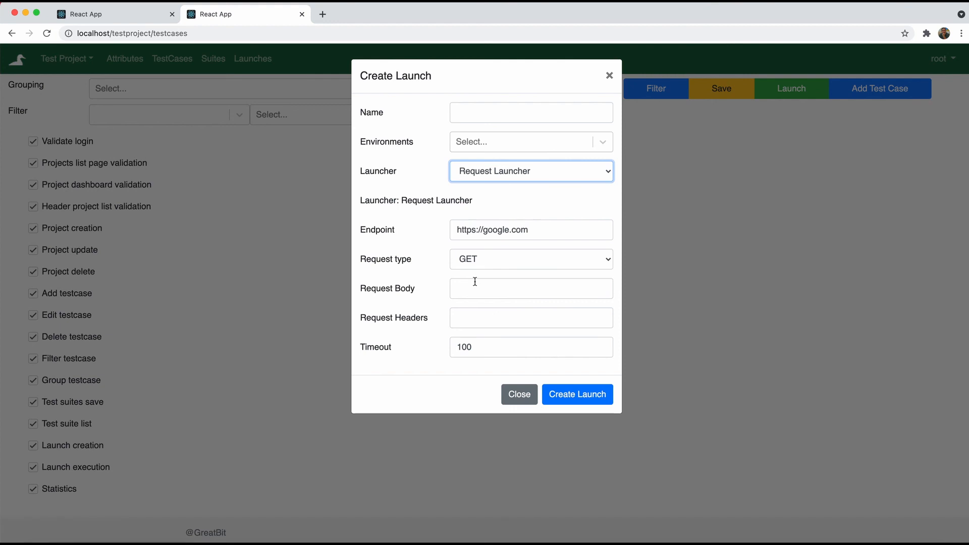
left_click(480, 113)
type("E")
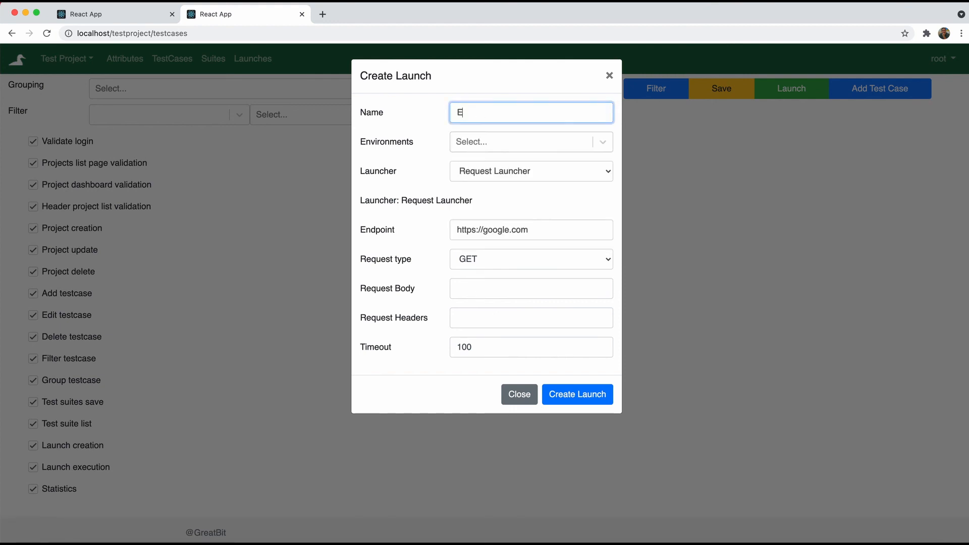
type("xternal")
Try creating the External launch, inspect its endpoint, then close the dialog without saving
left_click(569, 402)
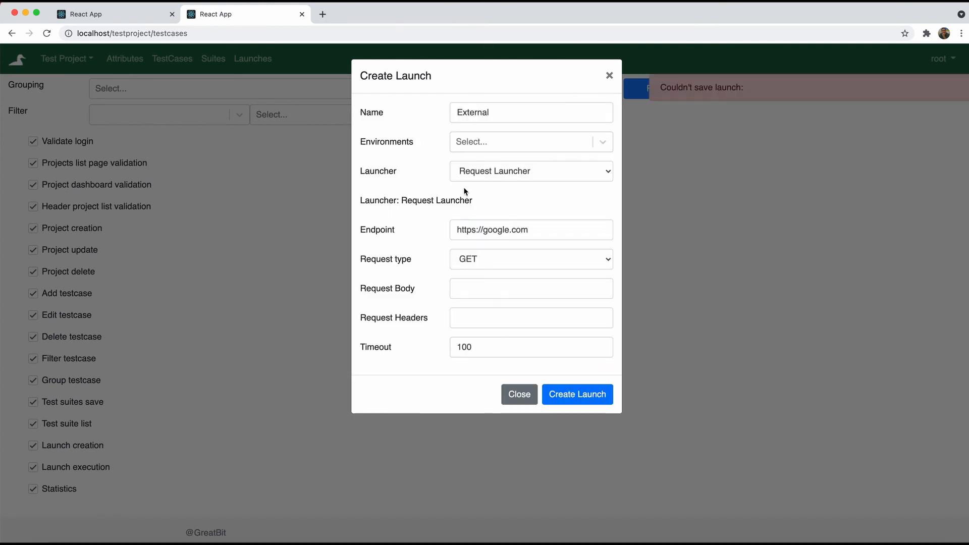
left_click(494, 232)
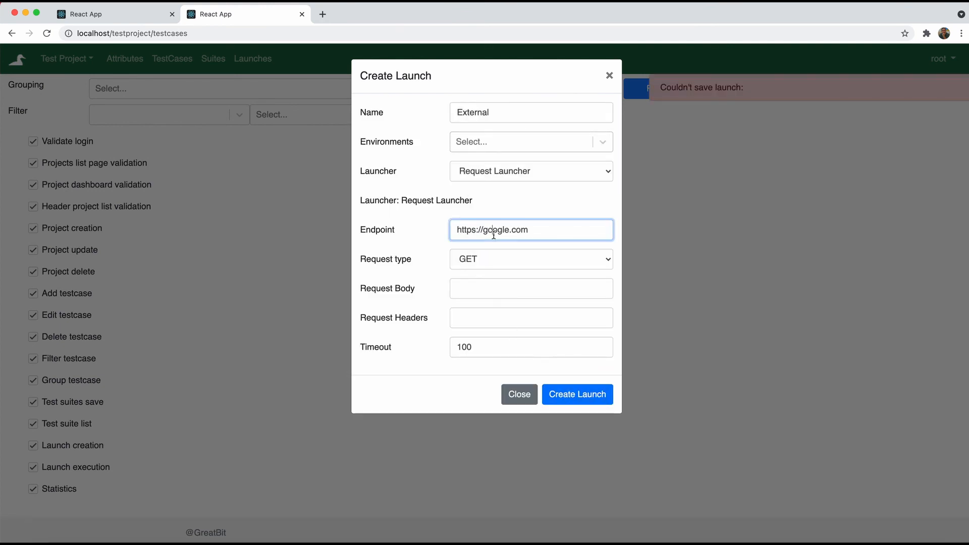
double_click(494, 232)
left_click(529, 231)
left_click(515, 400)
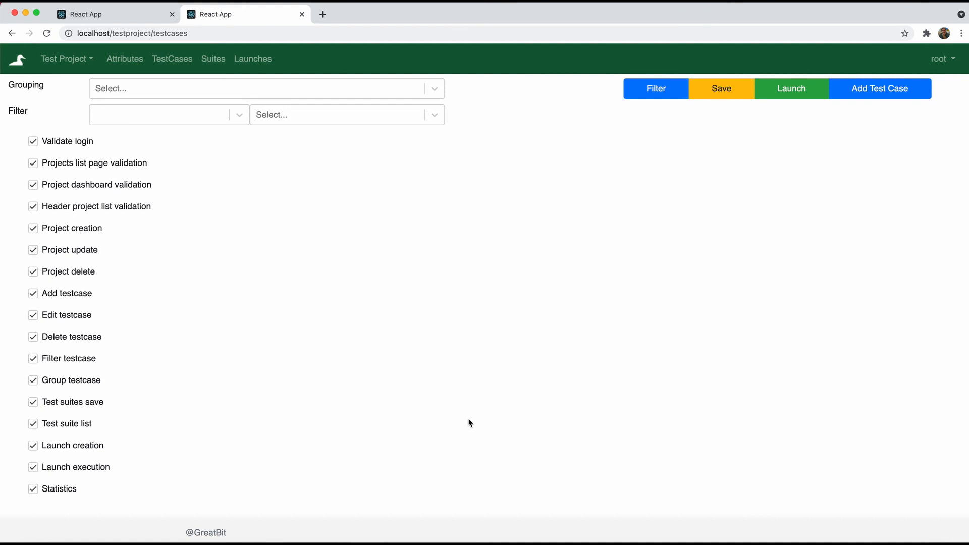
In Test Project settings, add a second launcher, trying Request Launcher then Liken Launcher
left_click(68, 63)
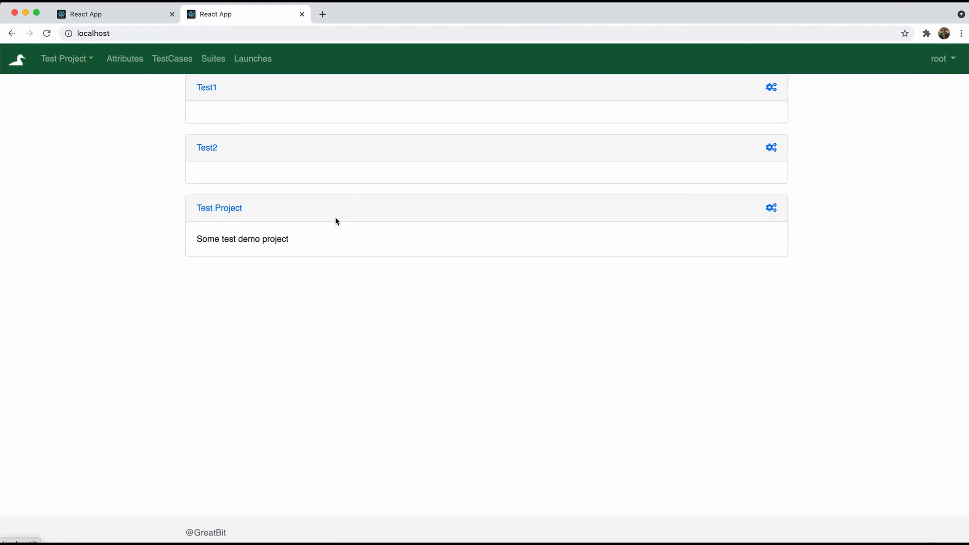
left_click(775, 212)
scroll(360, 339, "down", 2)
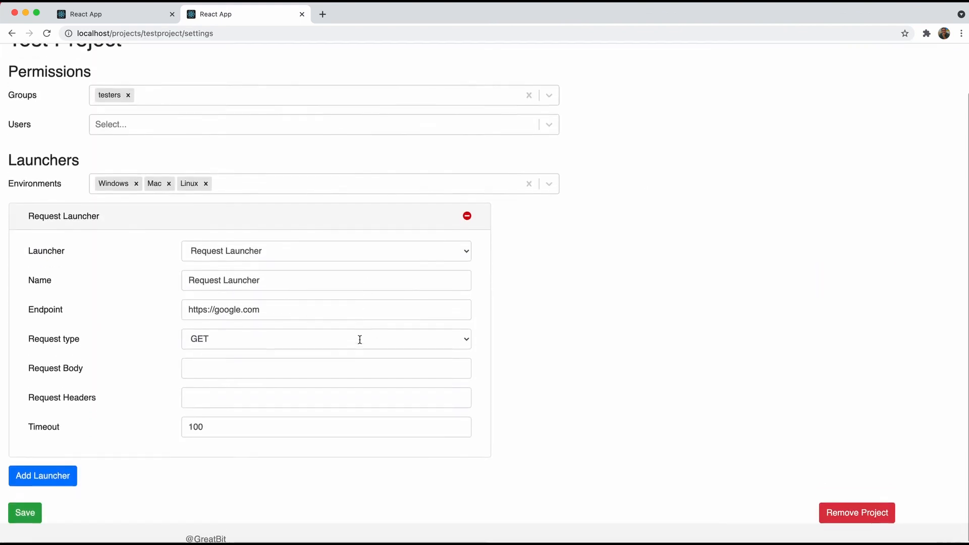
left_click(69, 467)
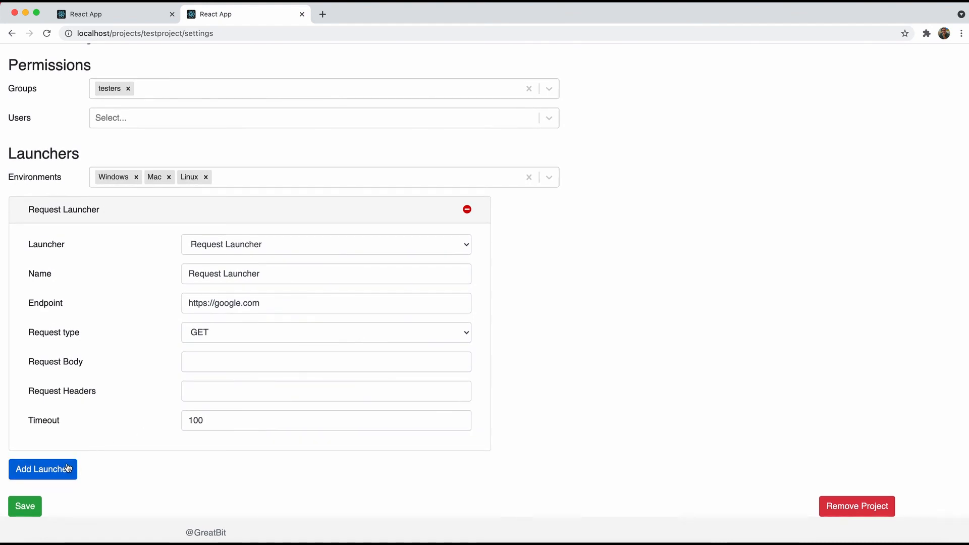
left_click(765, 249)
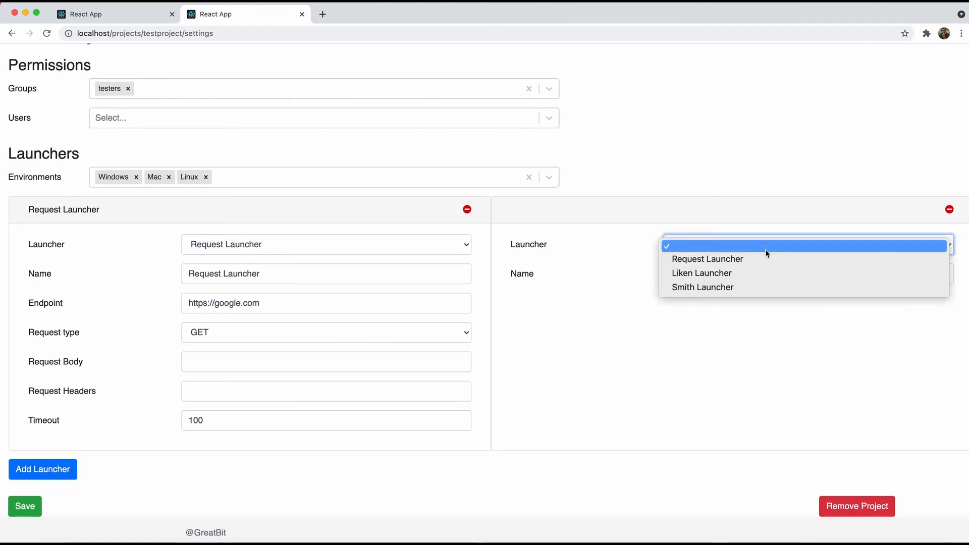
left_click(758, 261)
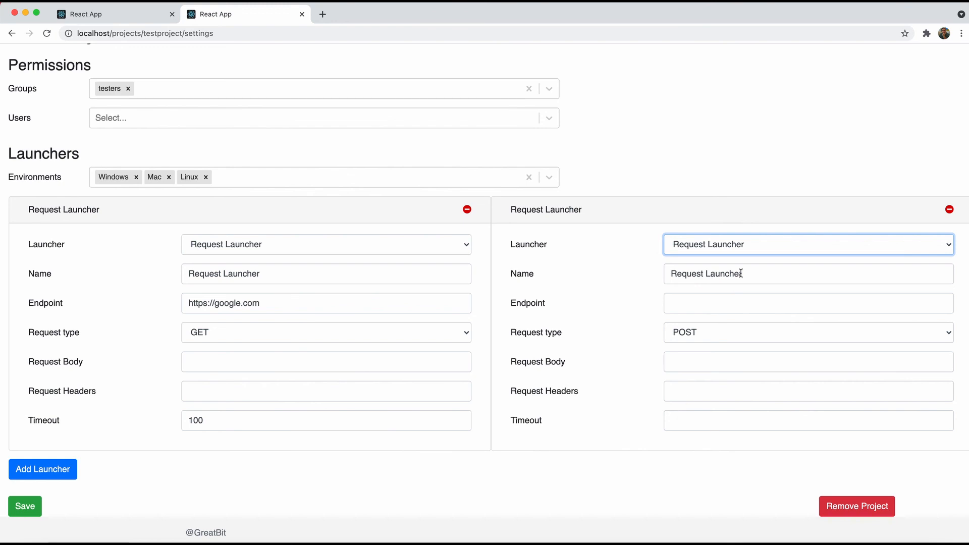
left_click(734, 242)
left_click(719, 260)
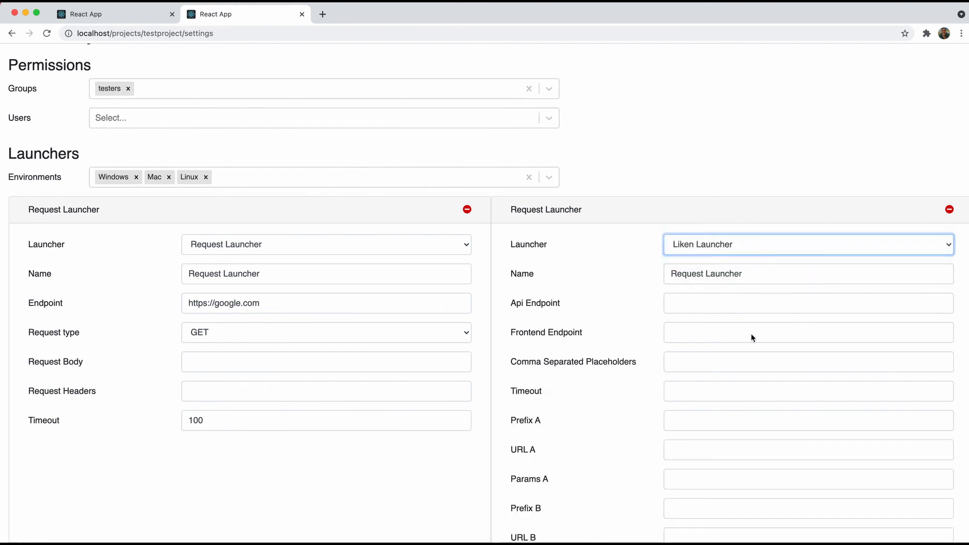
Switch the second launcher to Smith Launcher, then remove it and confirm
scroll(750, 334, "down", 1)
scroll(751, 337, "down", 3)
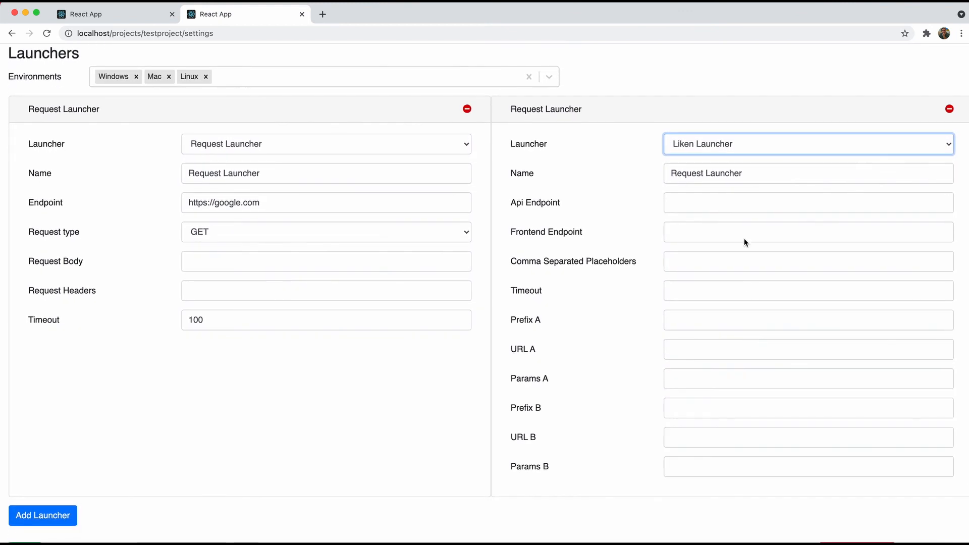
left_click(720, 146)
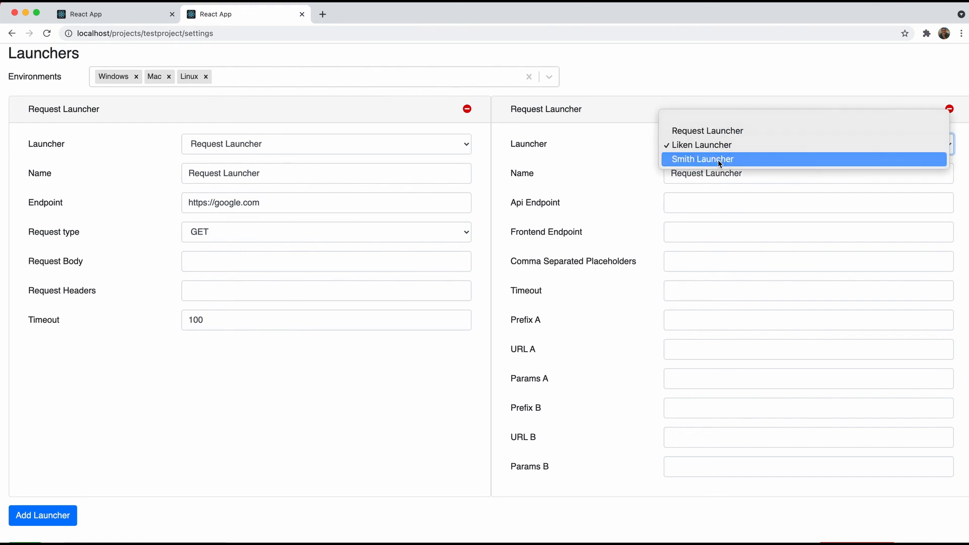
left_click(717, 160)
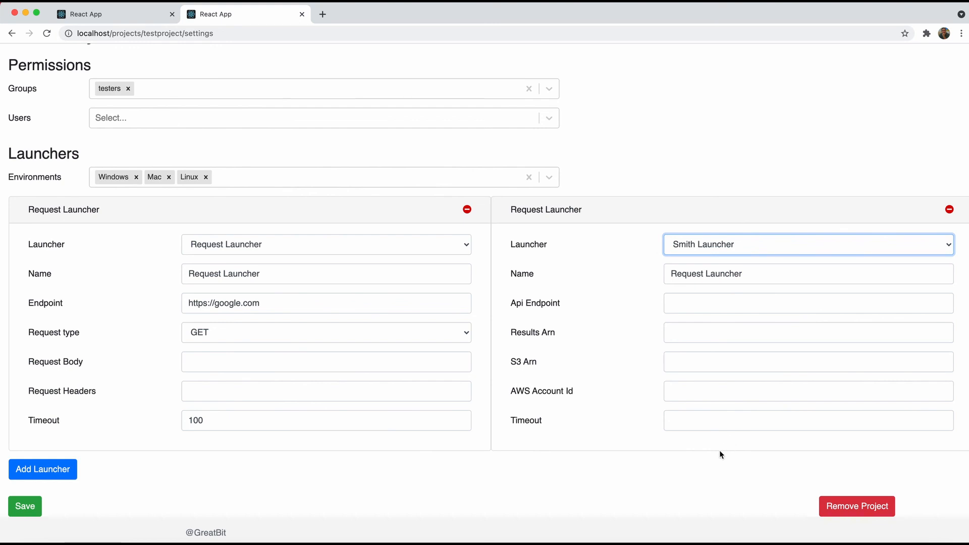
scroll(721, 454, "down", 1)
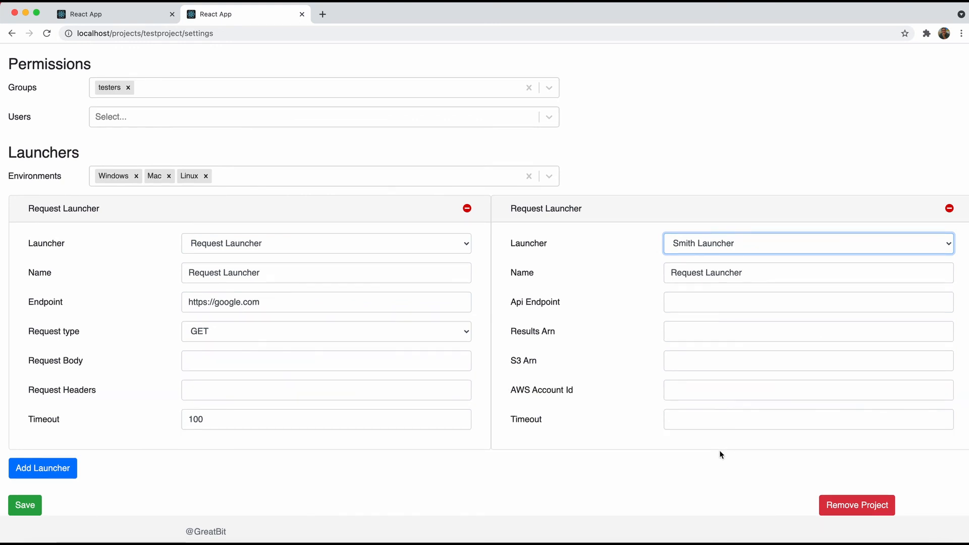
scroll(720, 455, "up", 3)
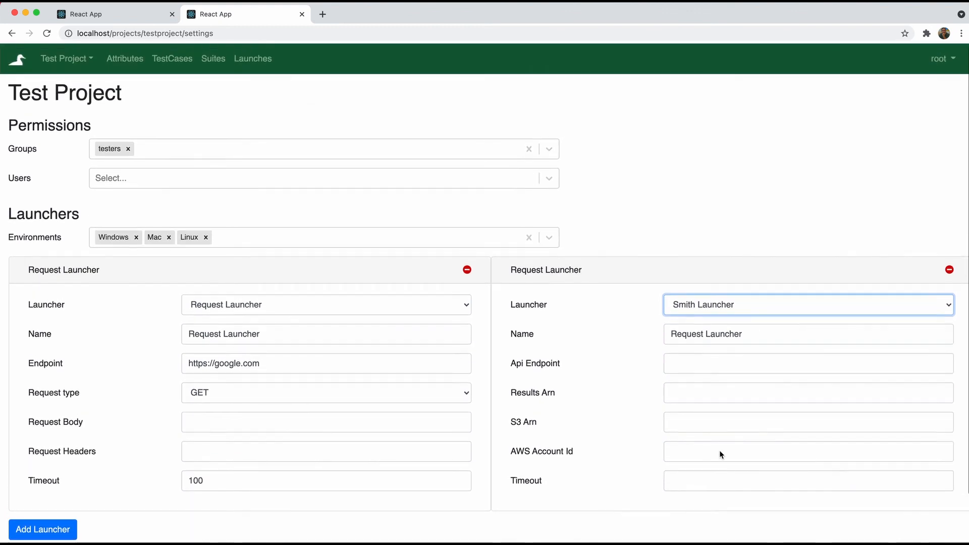
scroll(720, 453, "down", 1)
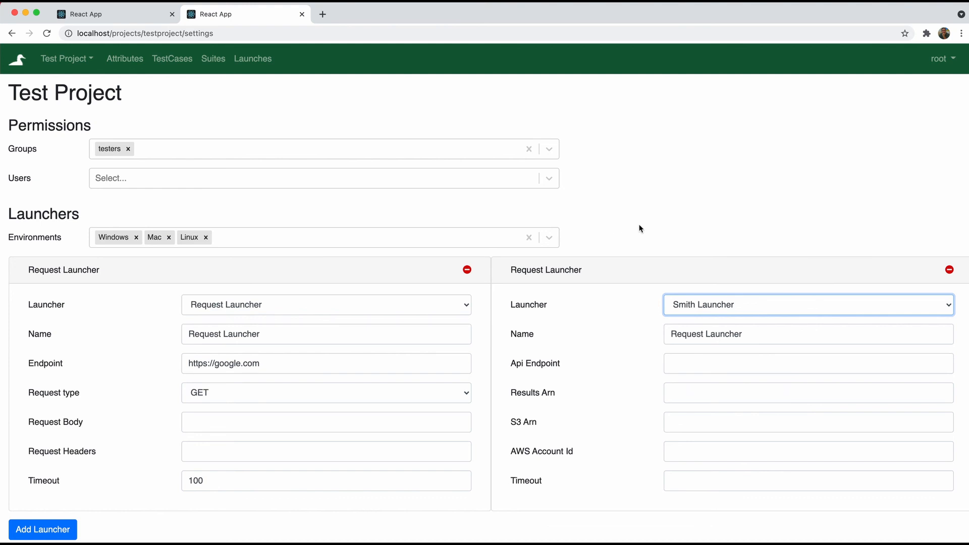
left_click(949, 269)
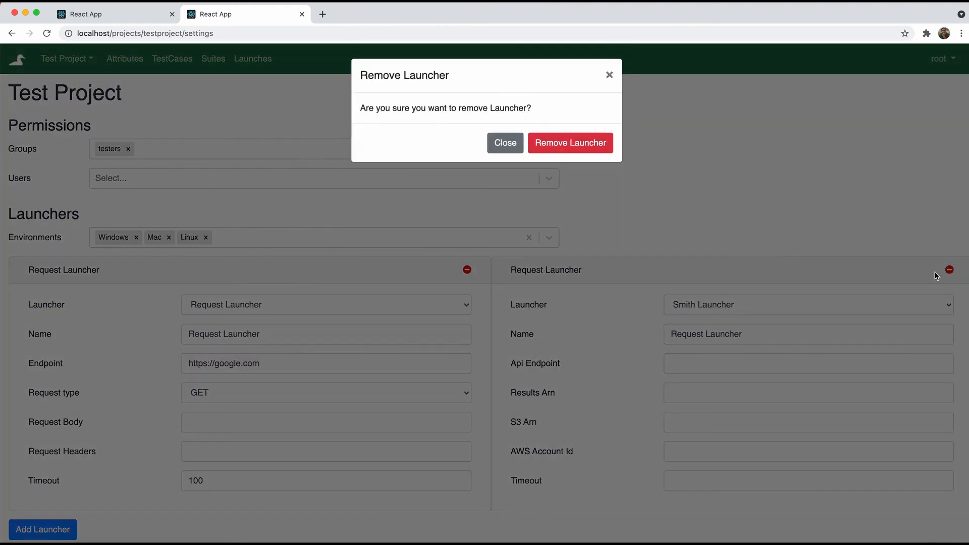
left_click(584, 144)
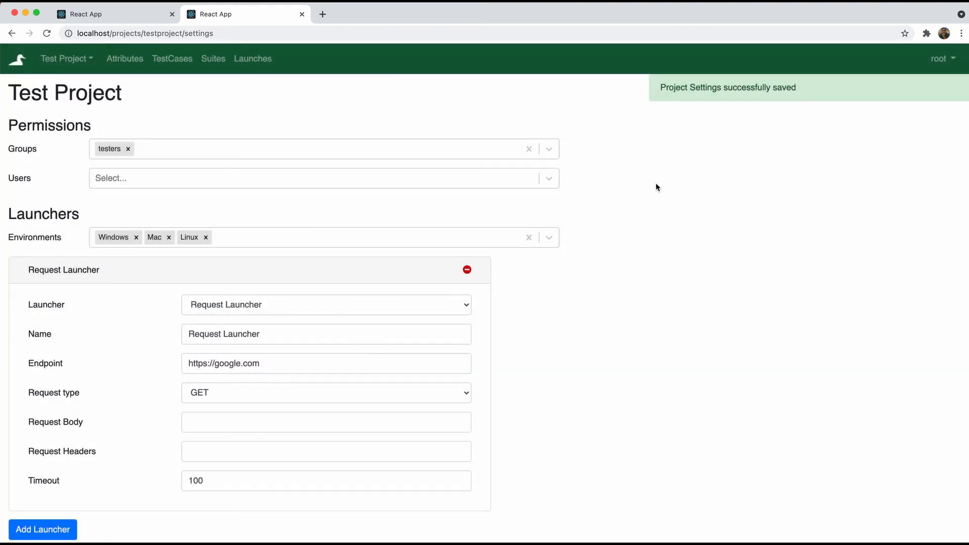